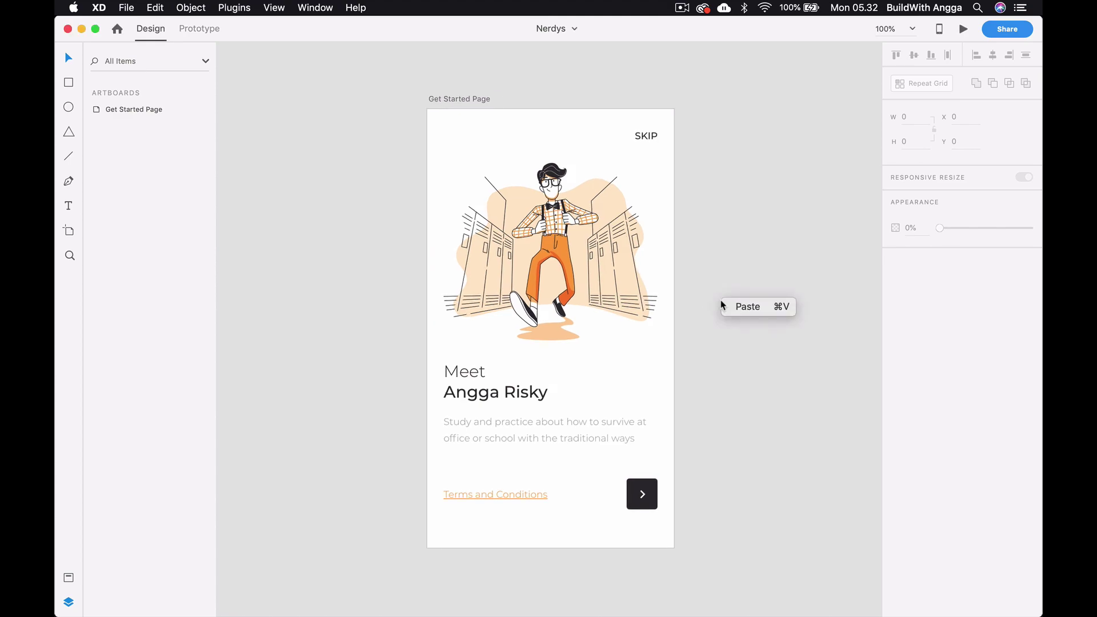
Step: Inspect the SKIP label, heading, description, Terms link and btn_next group in the design
click(715, 268)
scroll(710, 277, down, 1)
scroll(710, 277, up, 5)
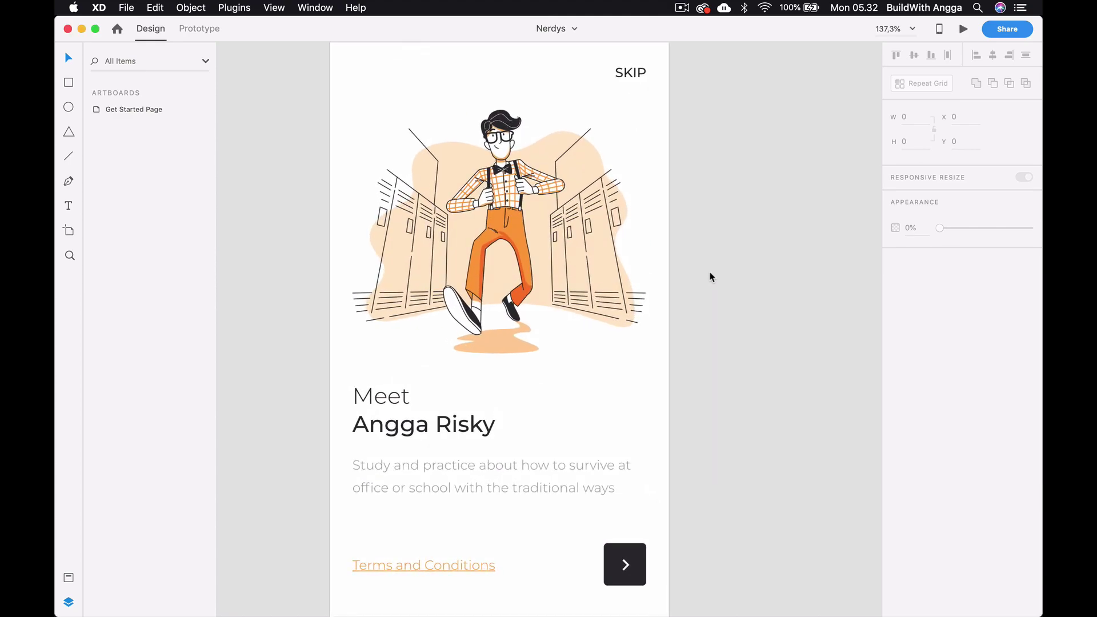
scroll(710, 277, down, 4)
scroll(711, 277, up, 1)
scroll(710, 277, up, 1)
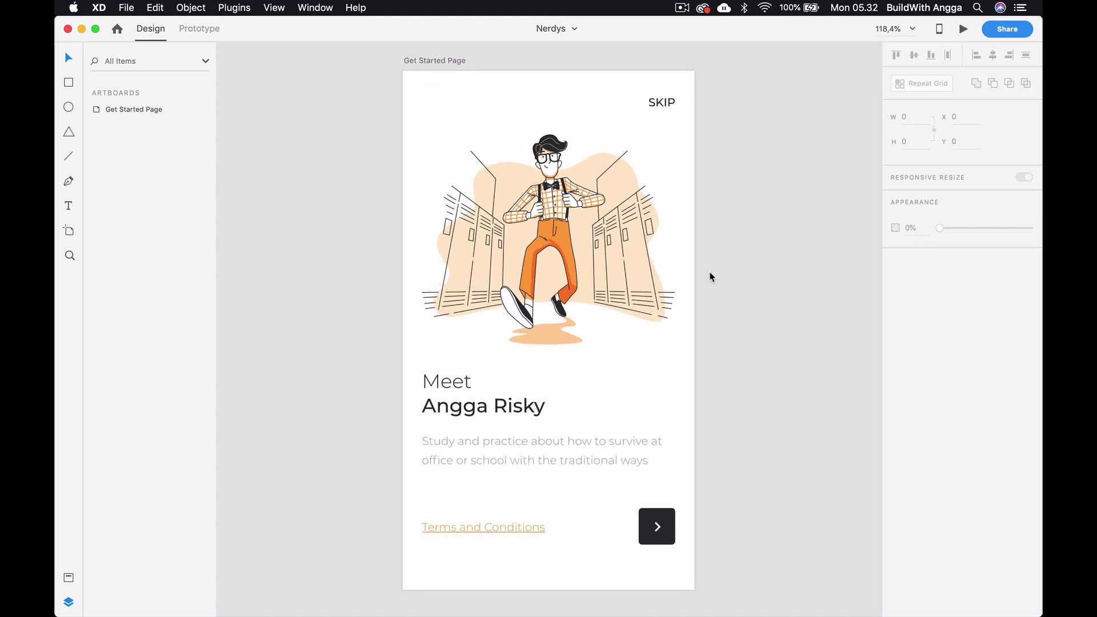
click(660, 158)
click(654, 107)
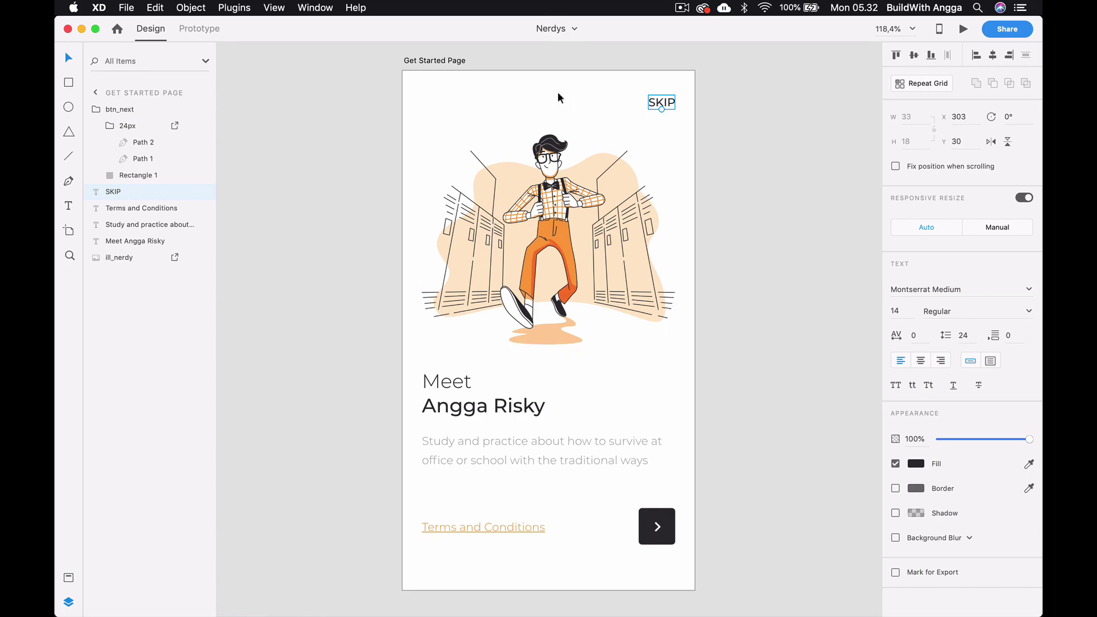
click(537, 103)
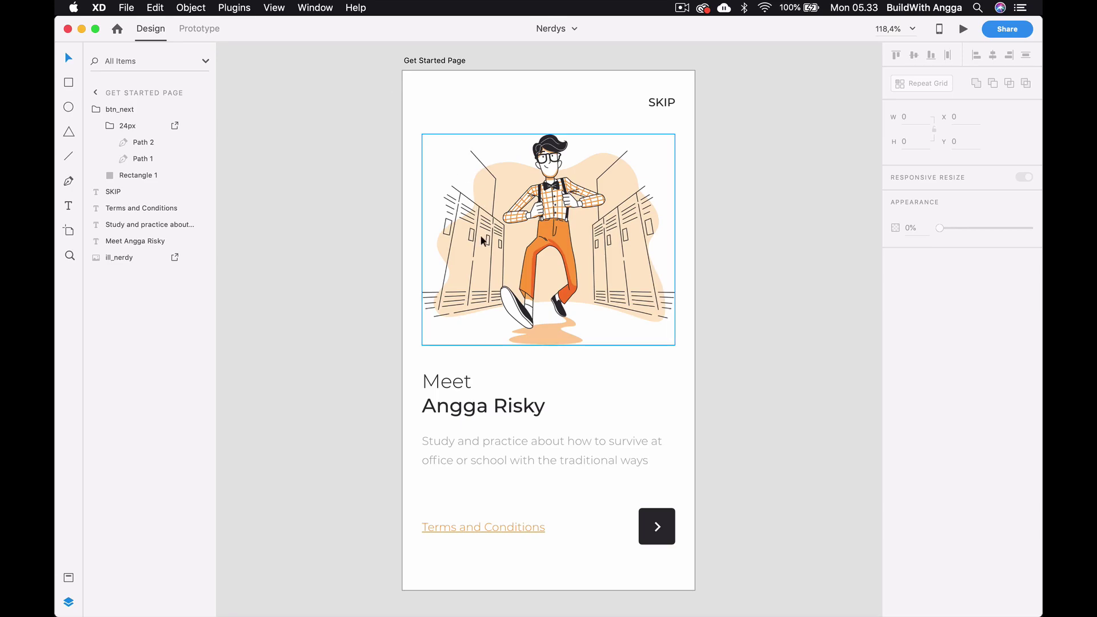
click(457, 387)
click(616, 396)
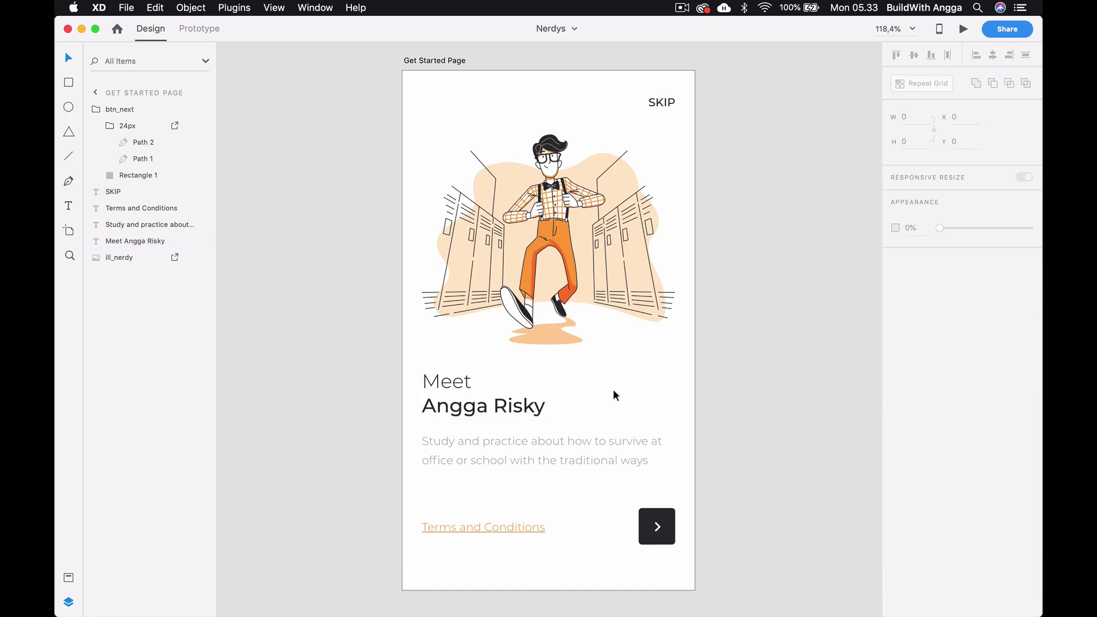
click(502, 459)
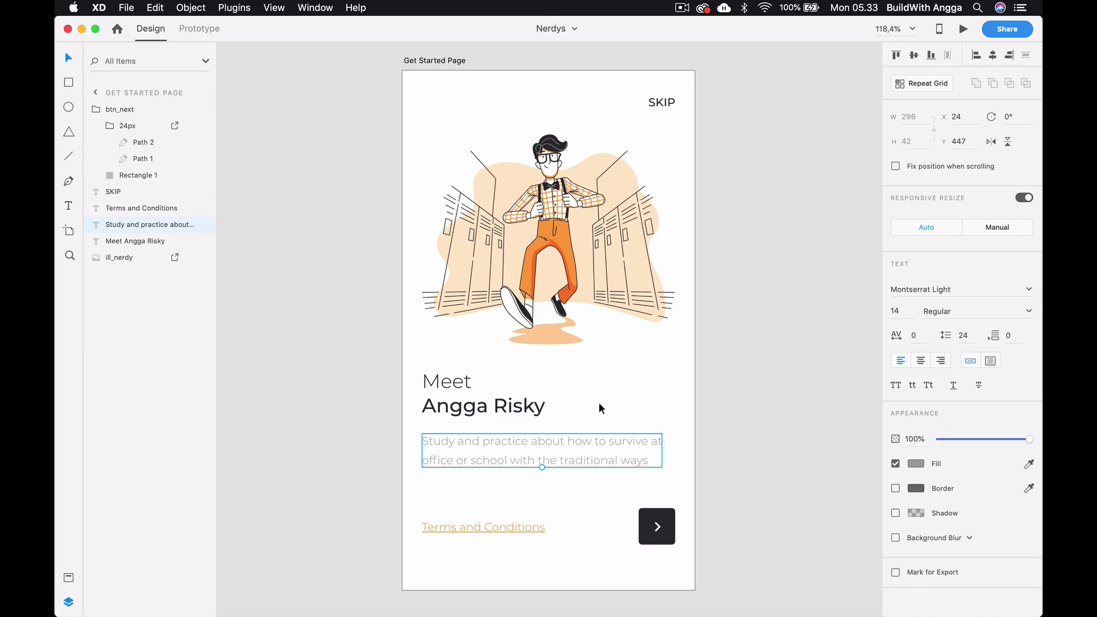
click(573, 512)
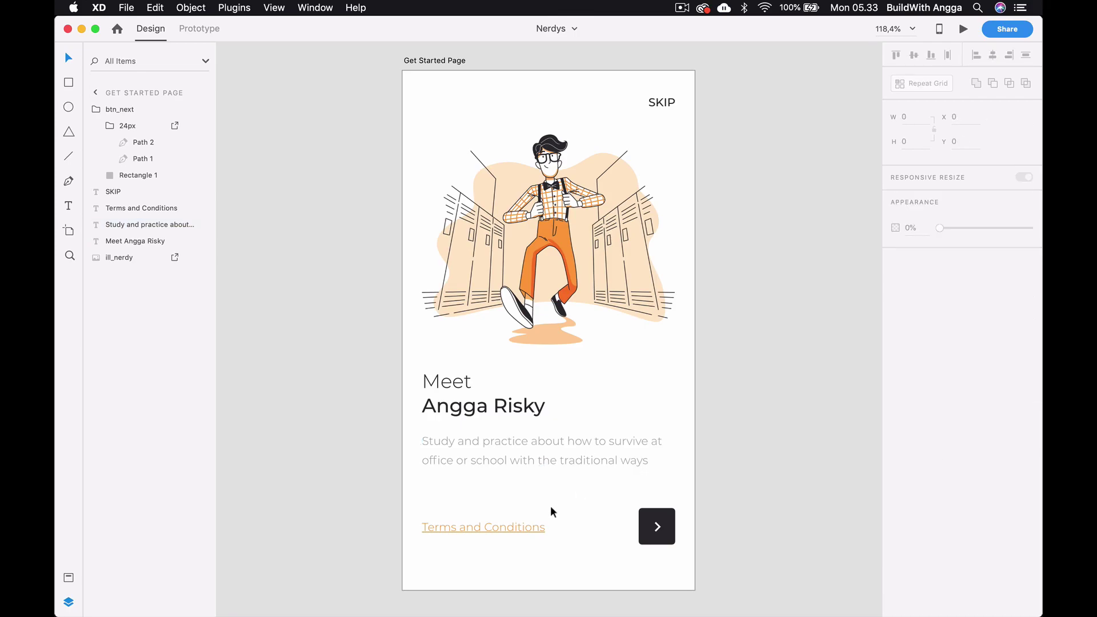
click(483, 530)
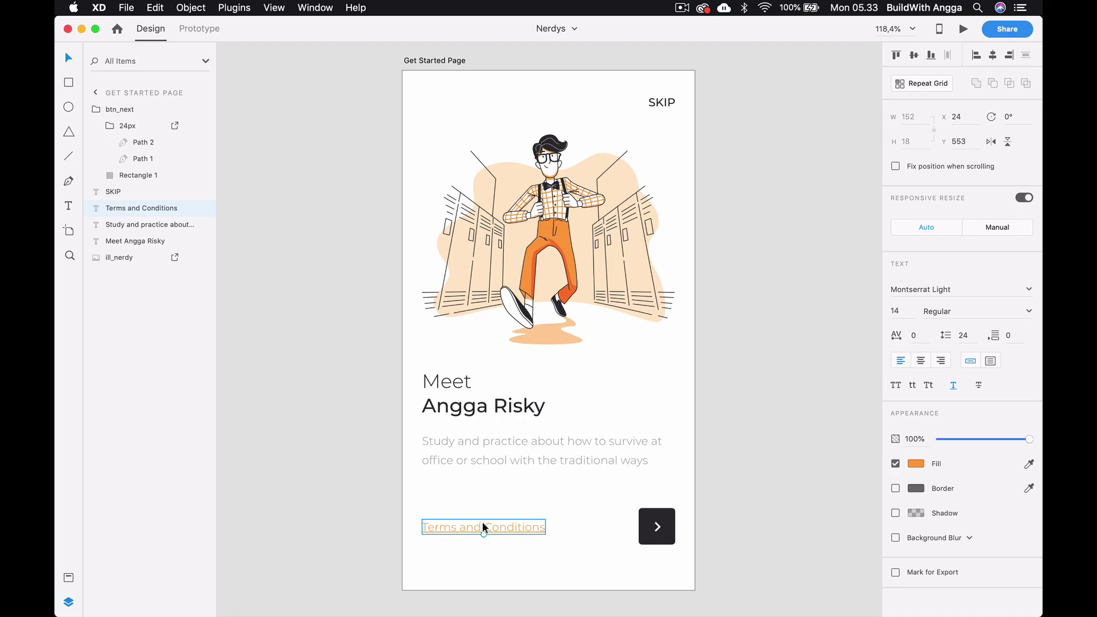
click(661, 532)
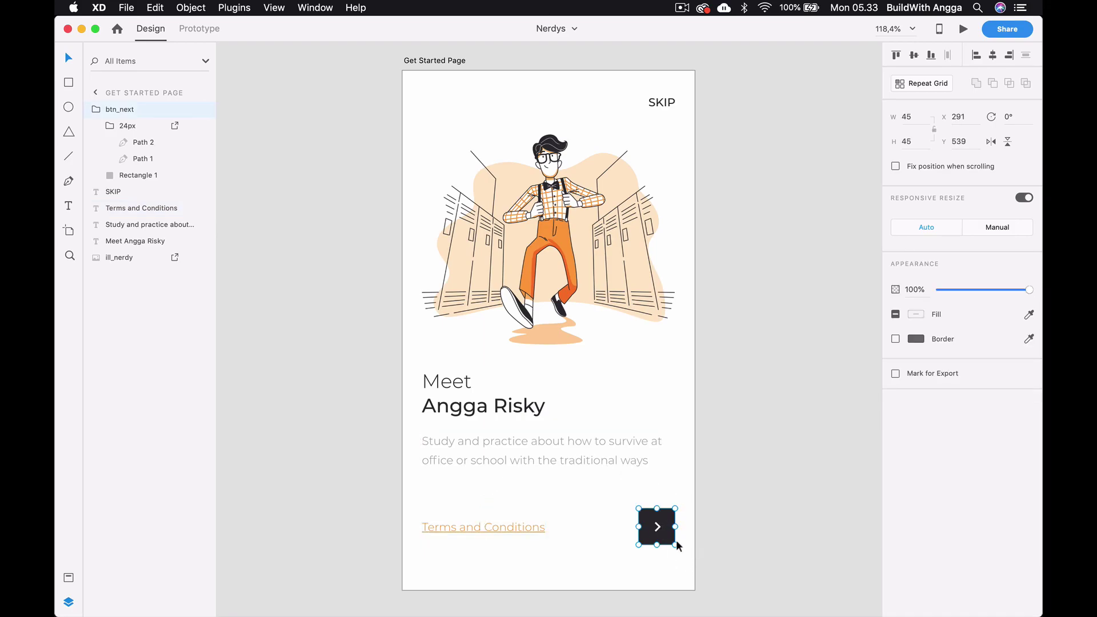
click(782, 394)
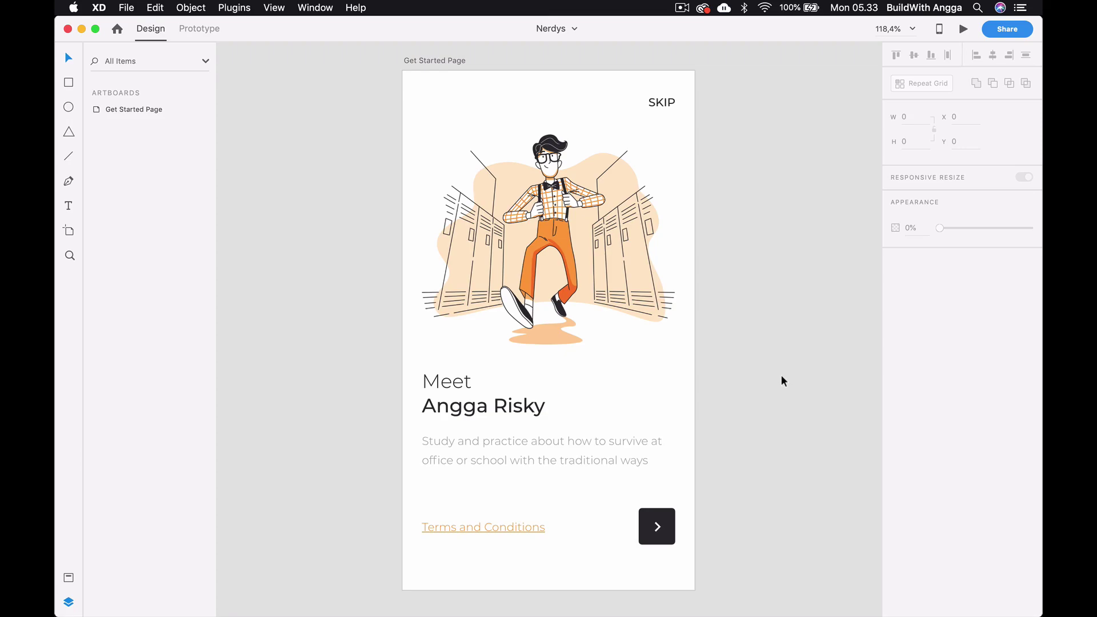
Step: Export ill_nerdy as Android mdpi PNGs into a new 'asset study' folder
click(585, 253)
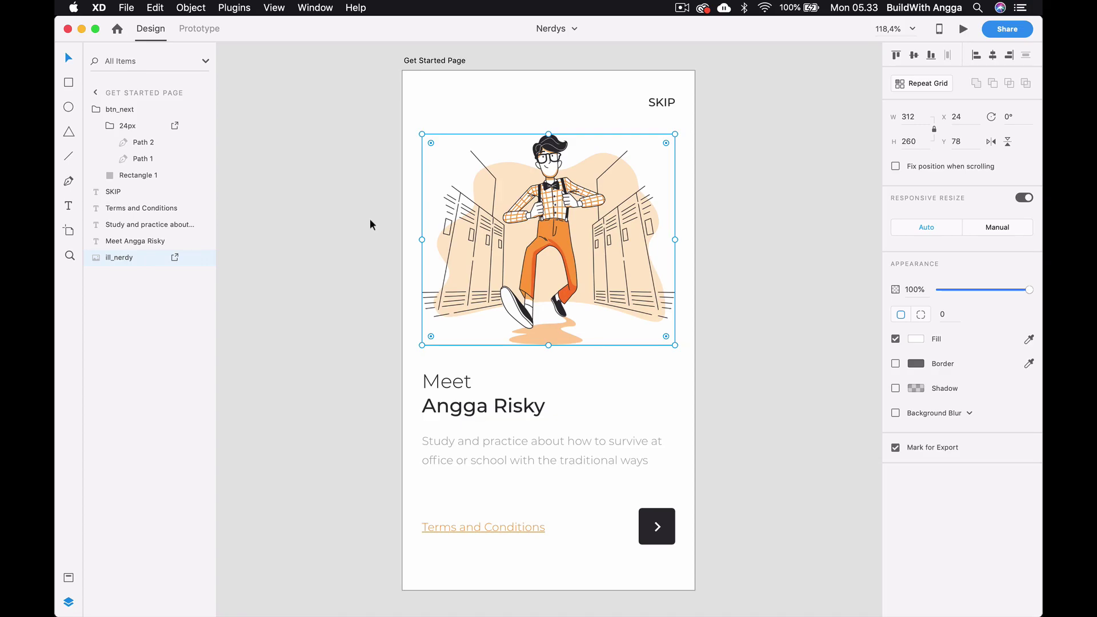
key(super+e)
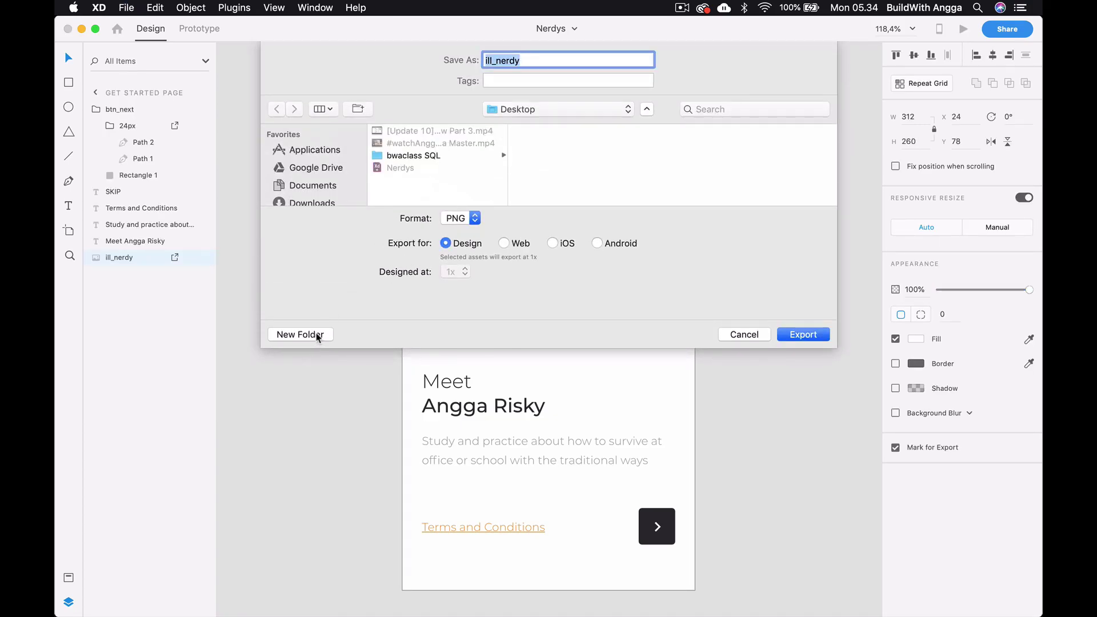
click(318, 335)
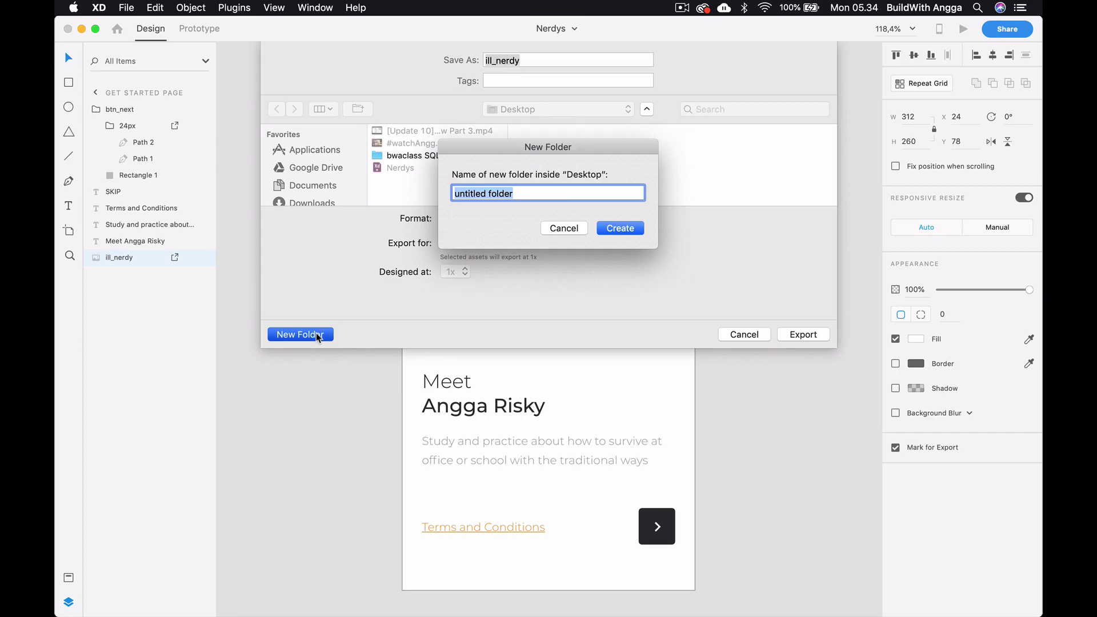
text(asset edu)
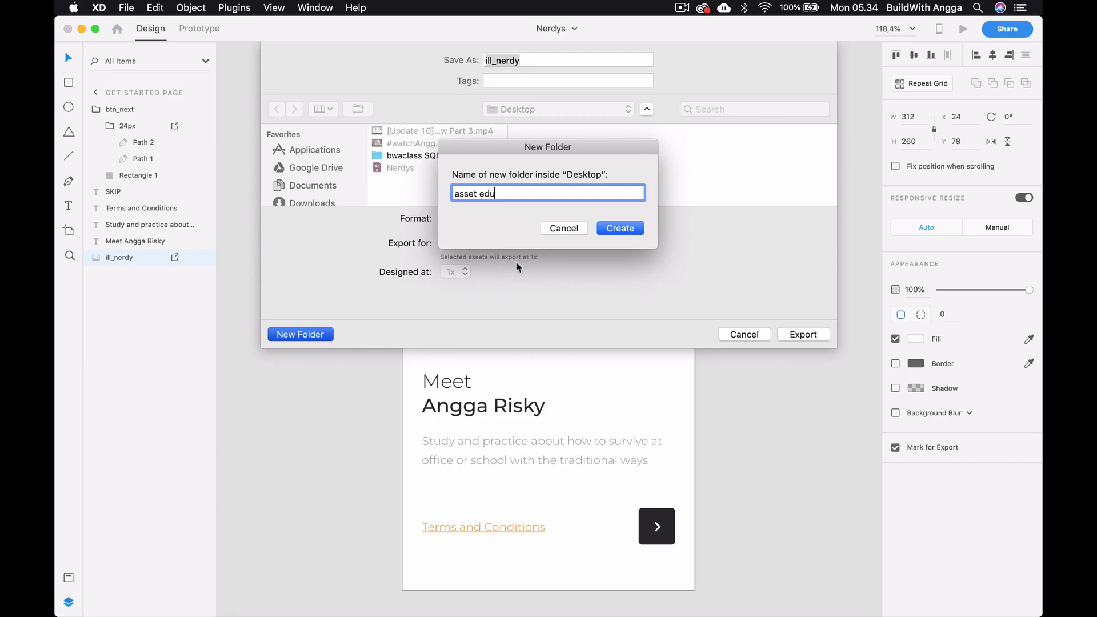
key(BackSpace)
key(BackSpace)
text(tudy)
key(Return)
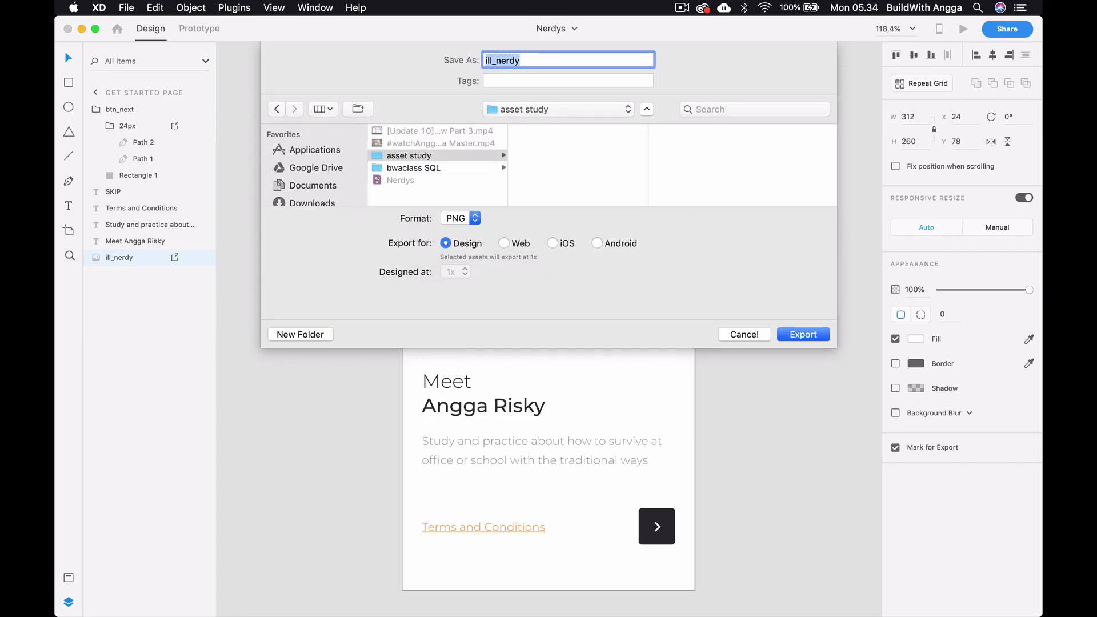
click(616, 245)
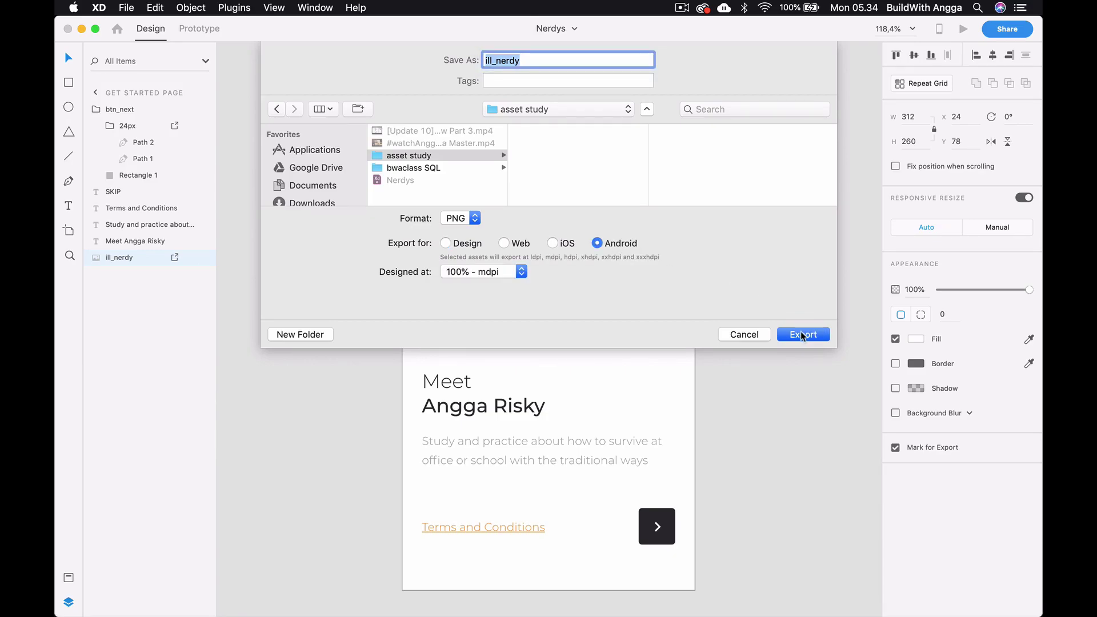
click(802, 334)
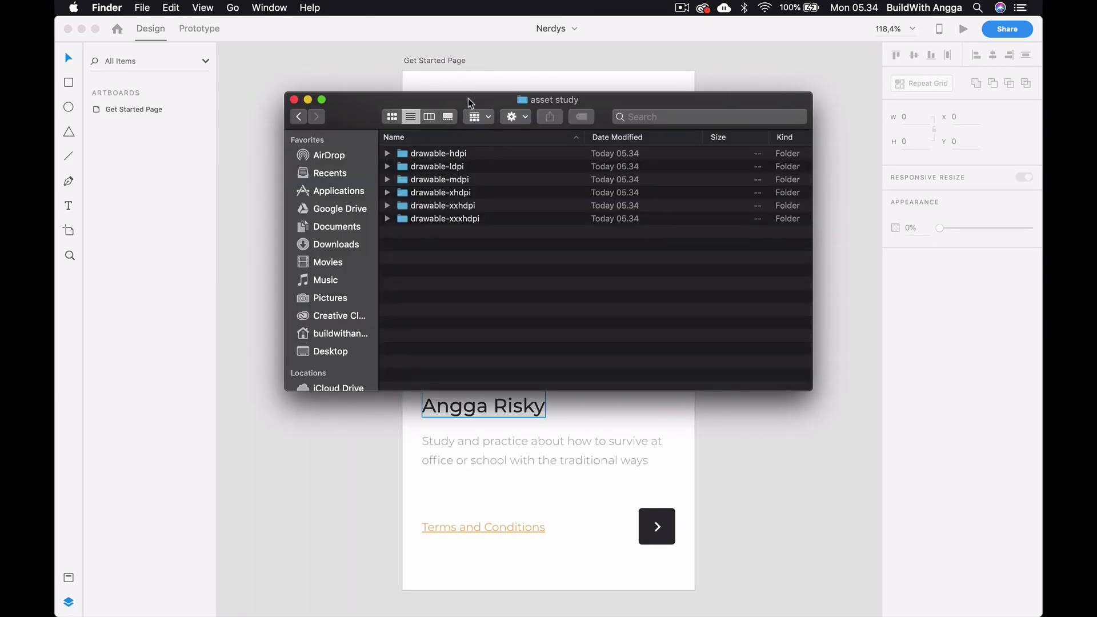
drag(469, 103, 470, 136)
click(492, 188)
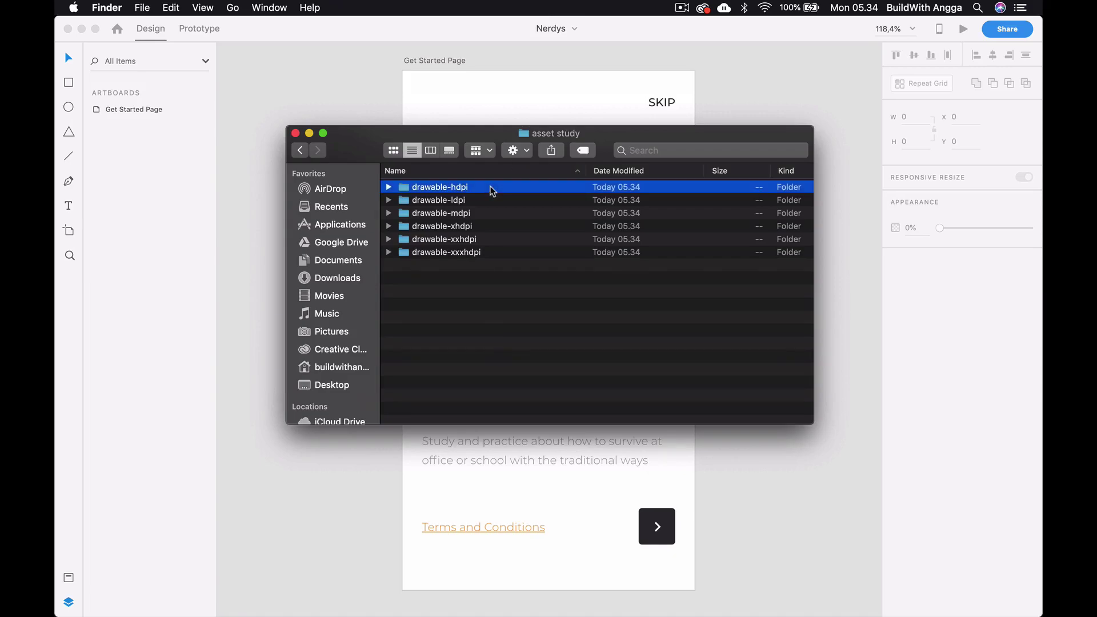
double_click(492, 189)
click(300, 150)
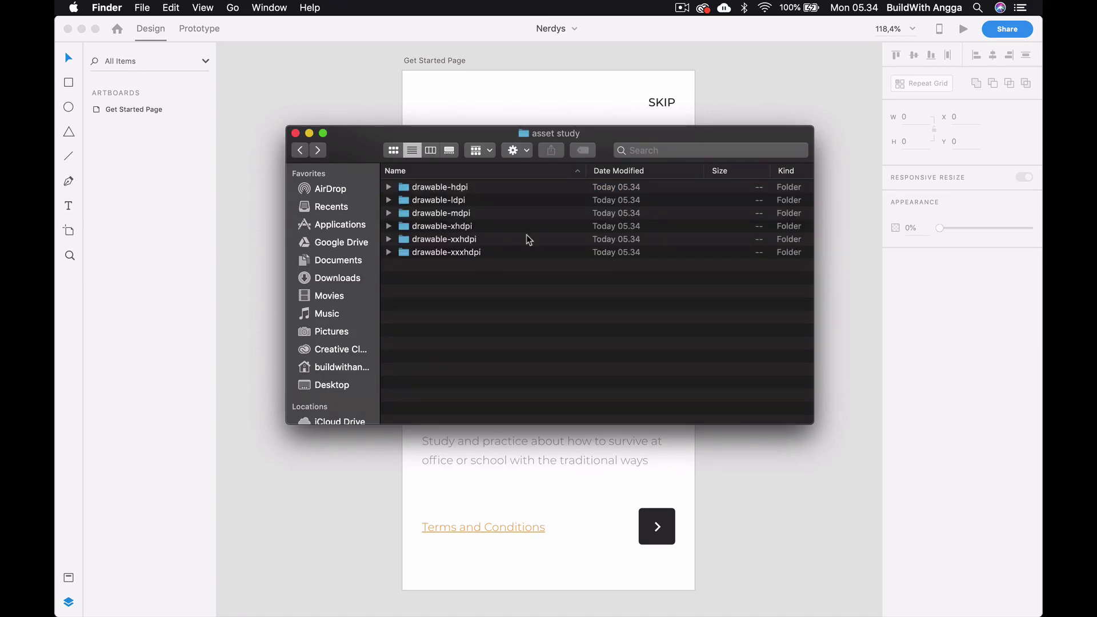
double_click(526, 239)
click(300, 150)
double_click(494, 194)
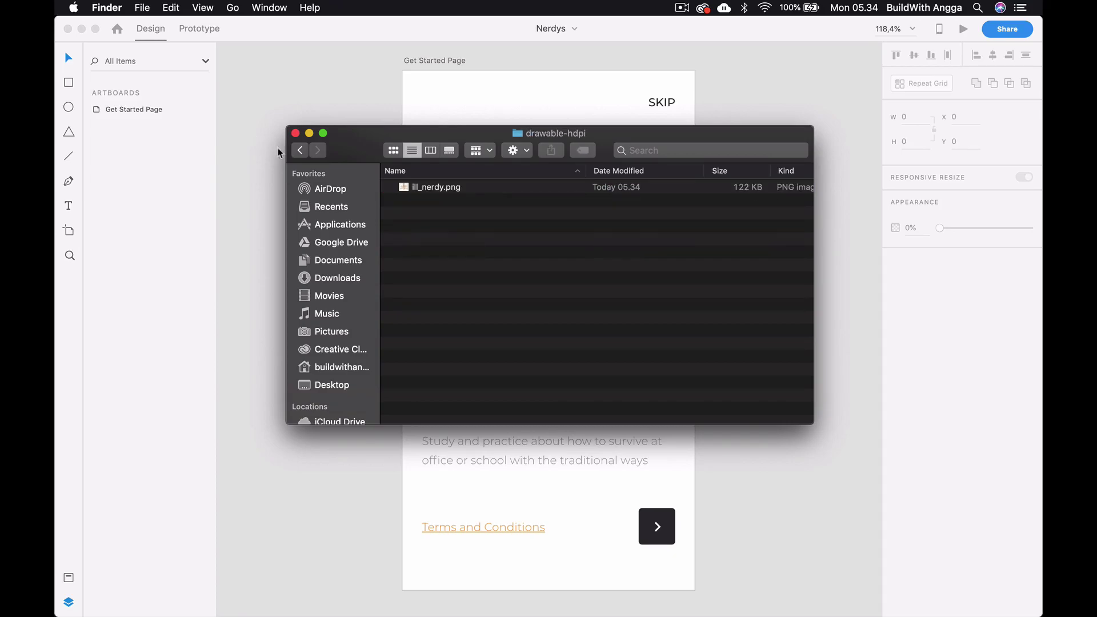
click(300, 150)
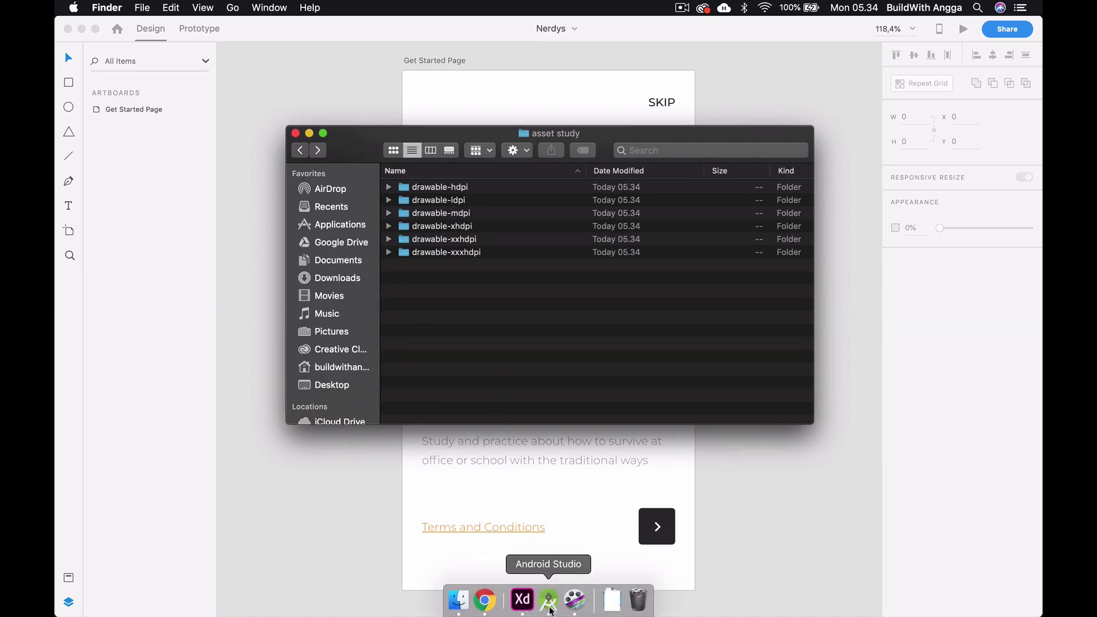
Step: Create an Empty Activity project named StudyPractice, keeping minimum API 21
click(549, 603)
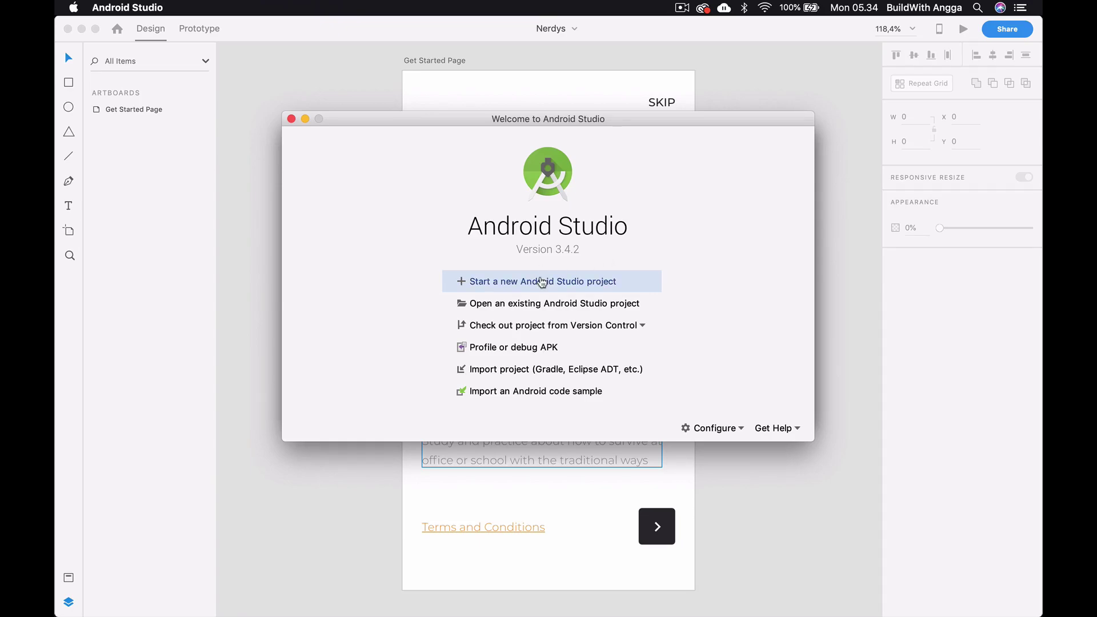
click(529, 284)
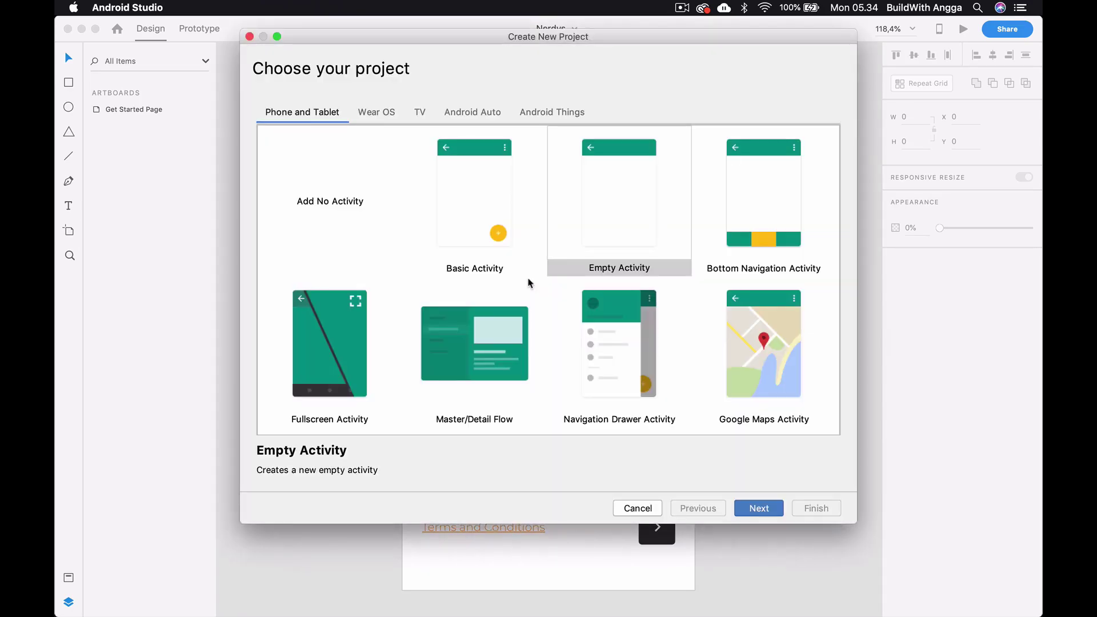
click(630, 224)
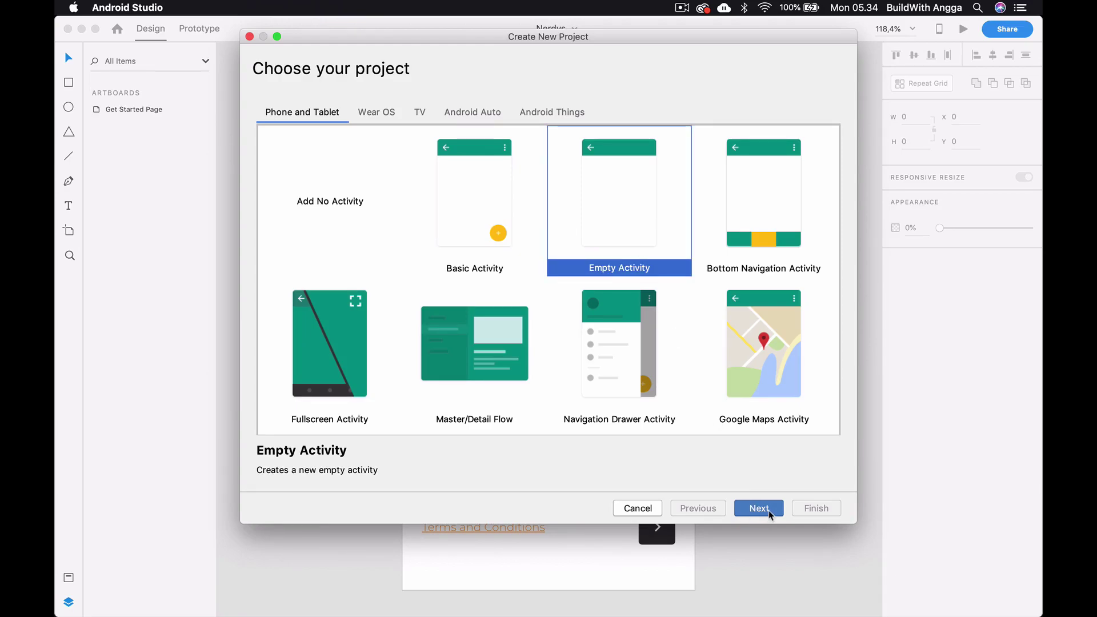
click(759, 509)
drag(561, 130, 478, 129)
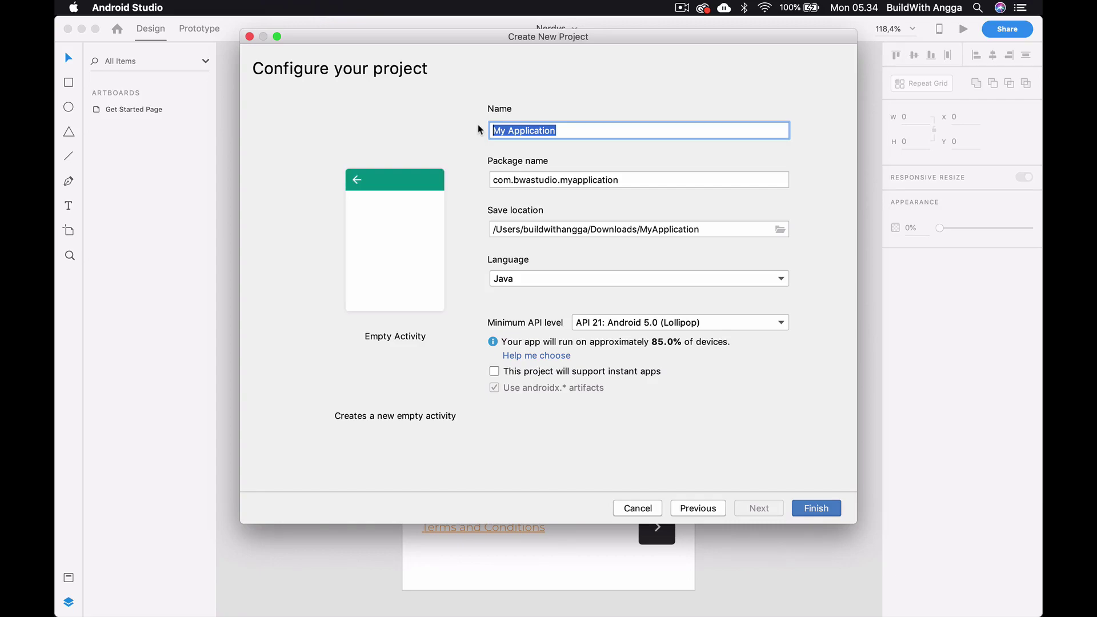
text(StudyPrac)
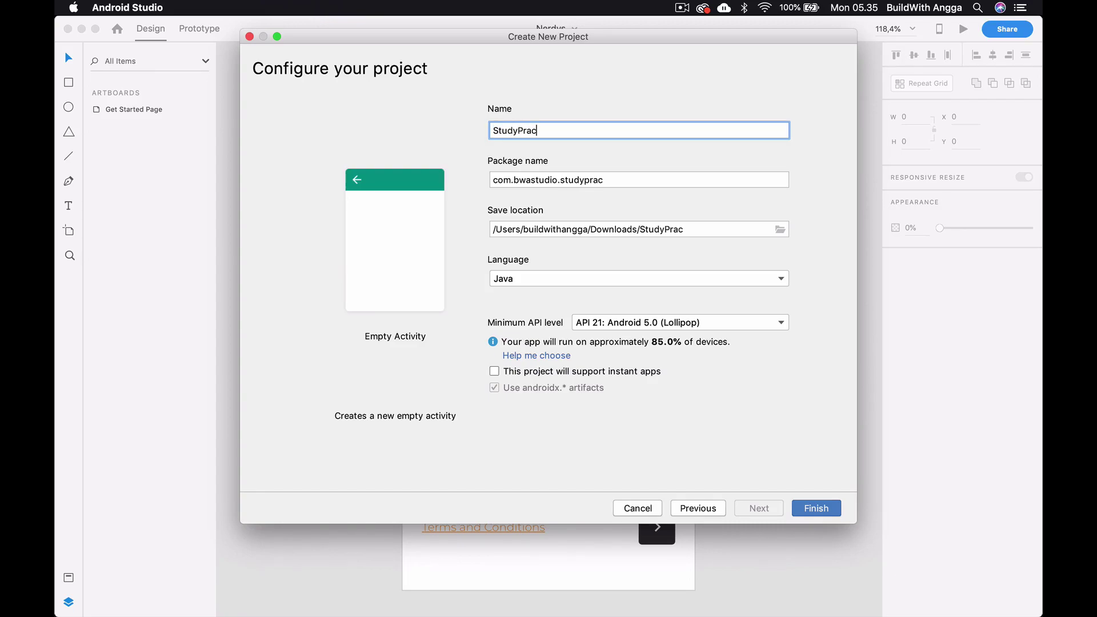
text(tice)
click(633, 322)
click(624, 344)
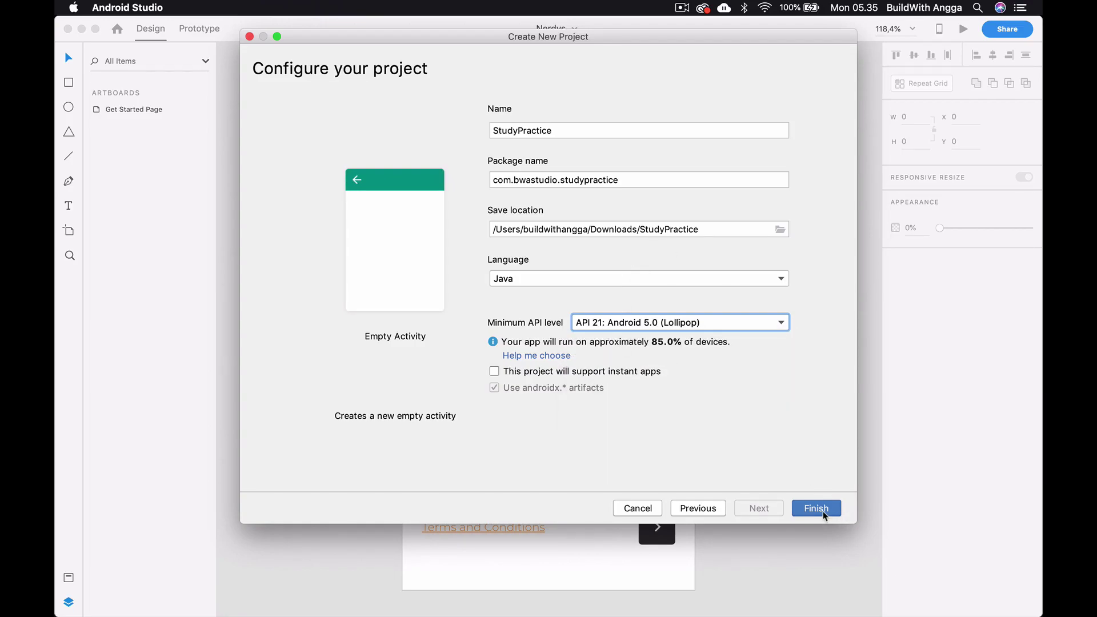
click(824, 515)
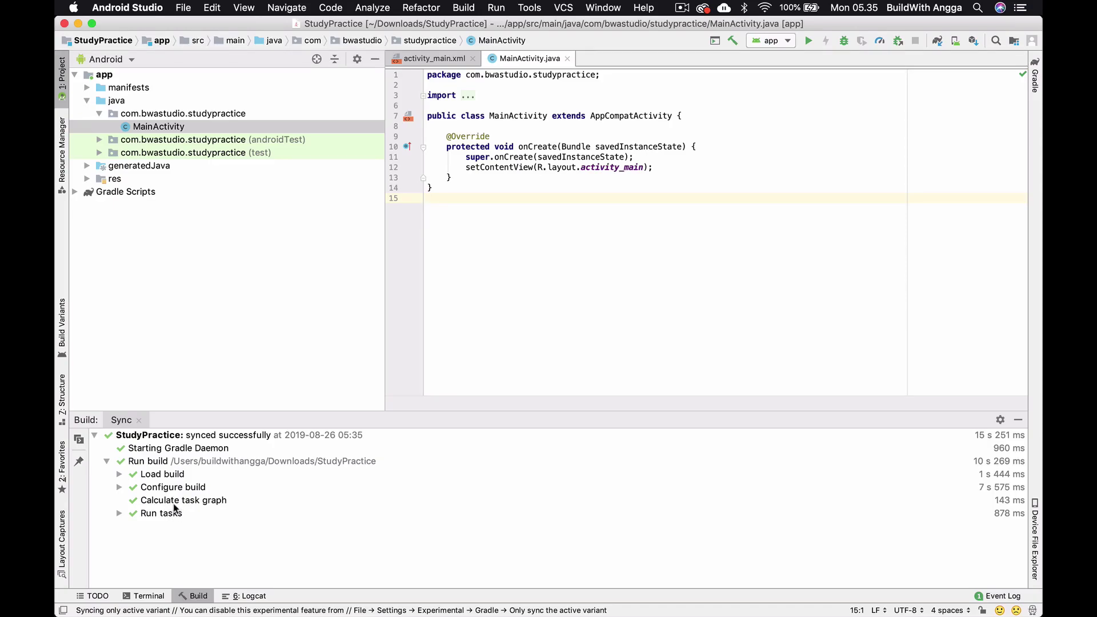
Step: Show activity_main.xml with status, app and navigation bars in the preview
click(1017, 420)
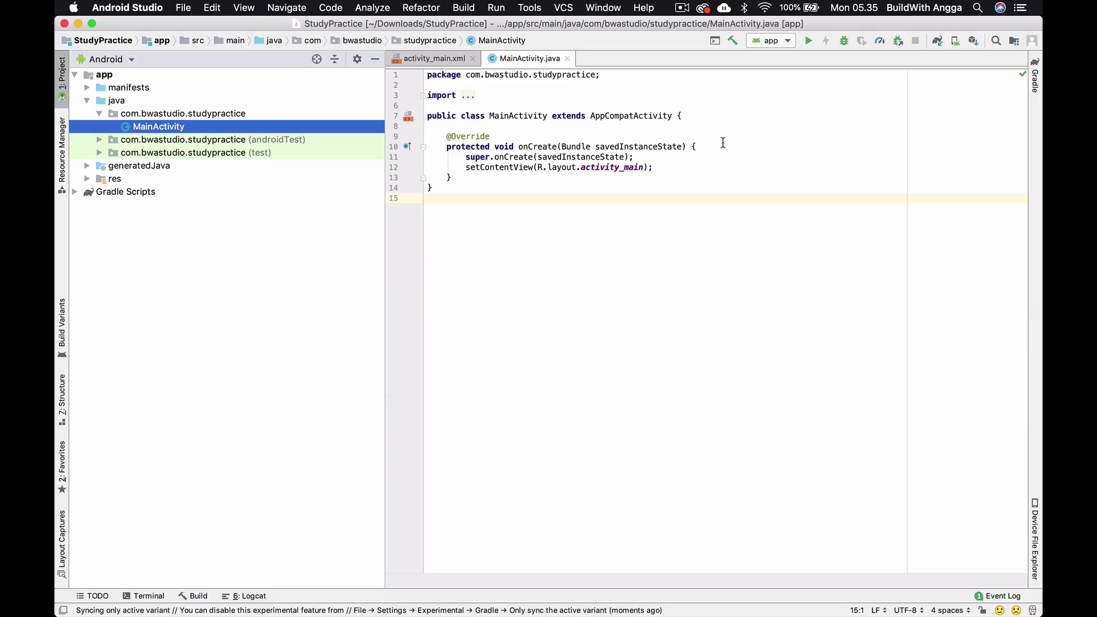
click(567, 59)
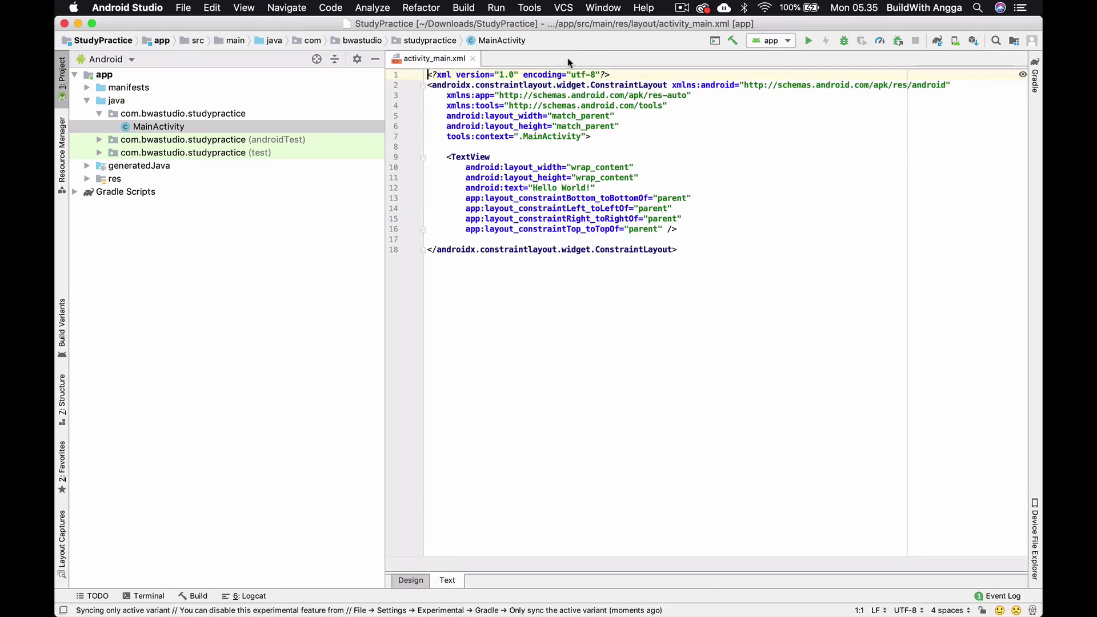
drag(383, 163, 291, 171)
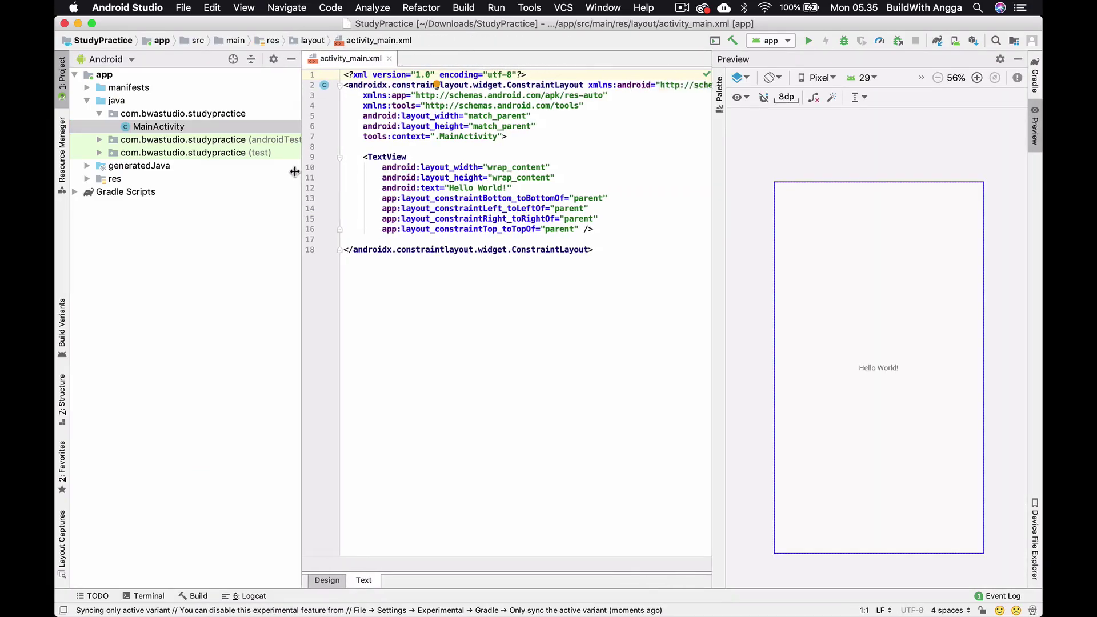
click(742, 99)
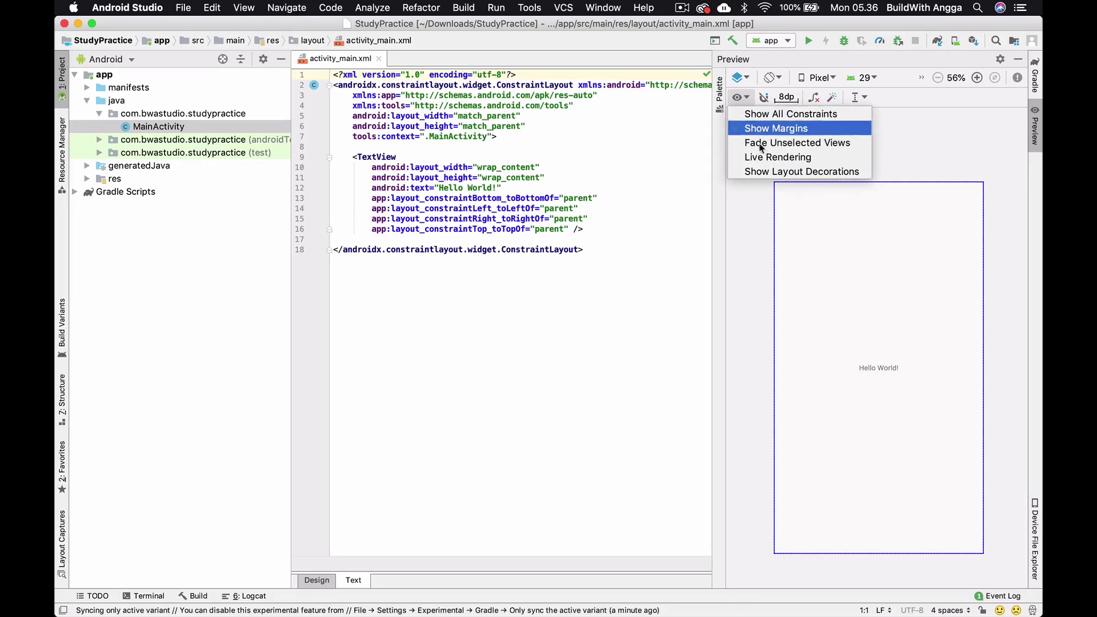
click(759, 175)
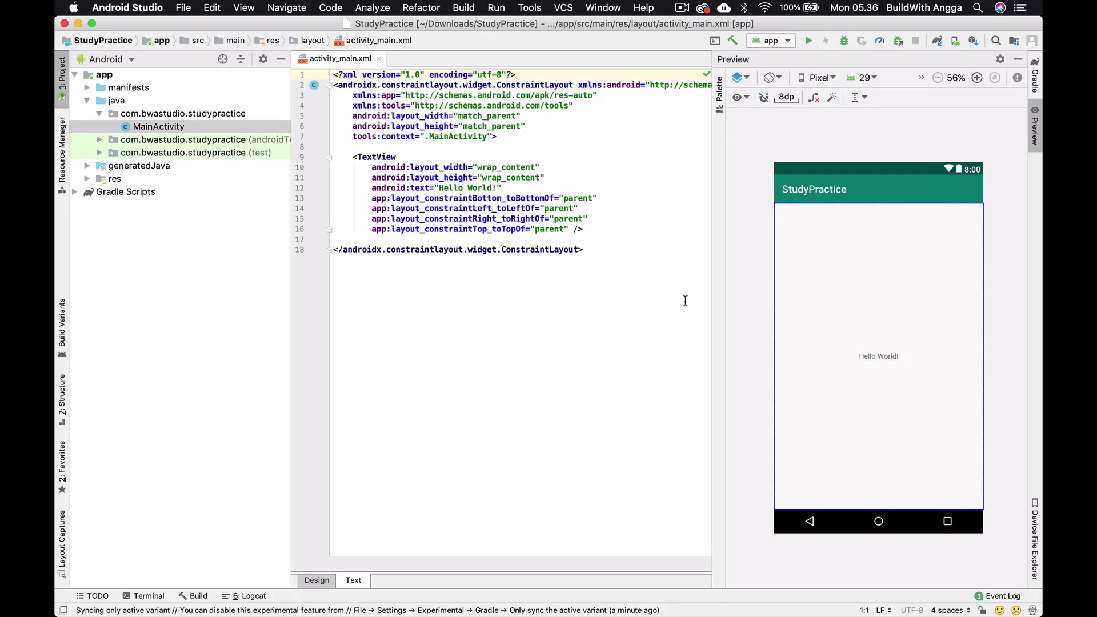
Step: Delete the Hello World TextView block from the layout
click(590, 230)
shift+click(352, 157)
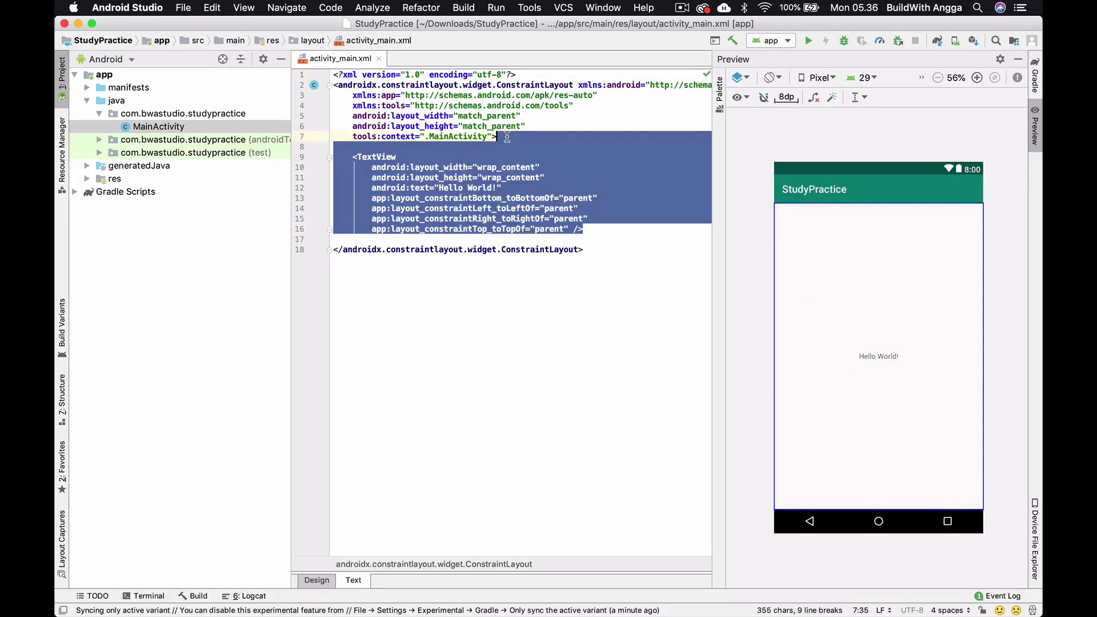
key(BackSpace)
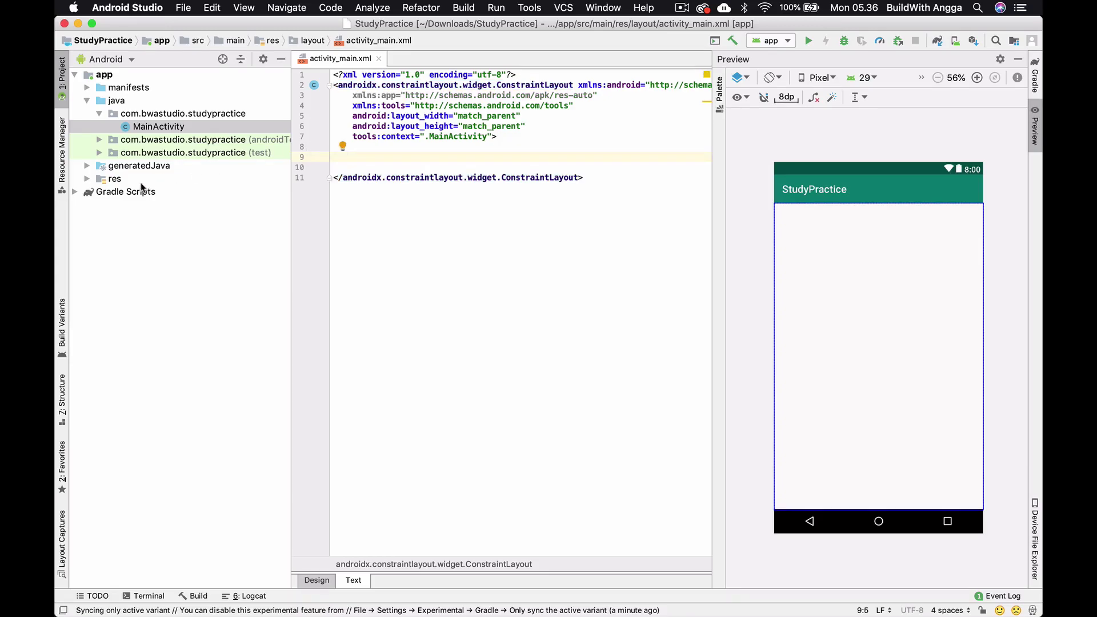
Step: Change the AppTheme parent in styles.xml from DarkActionBar to NoActionBar
double_click(158, 179)
double_click(144, 230)
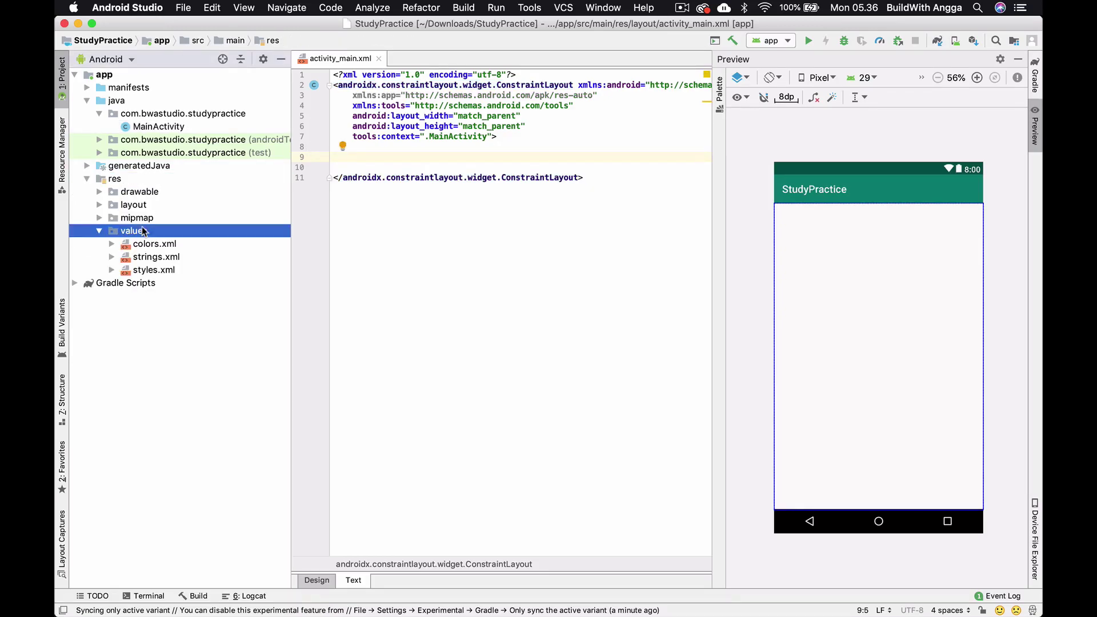
double_click(152, 270)
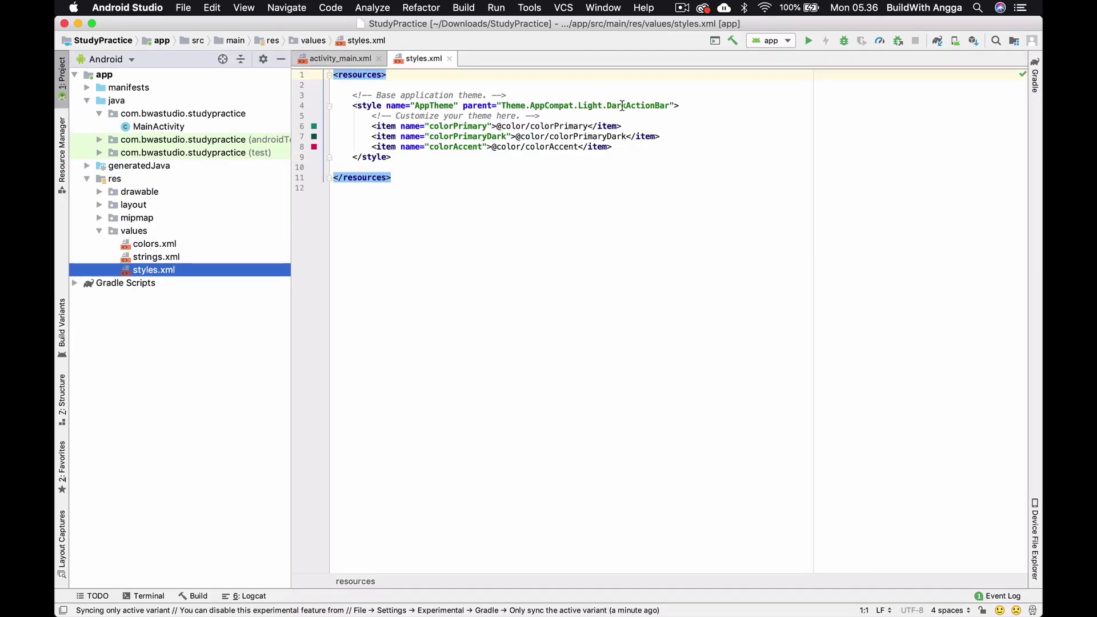
double_click(643, 104)
text(N)
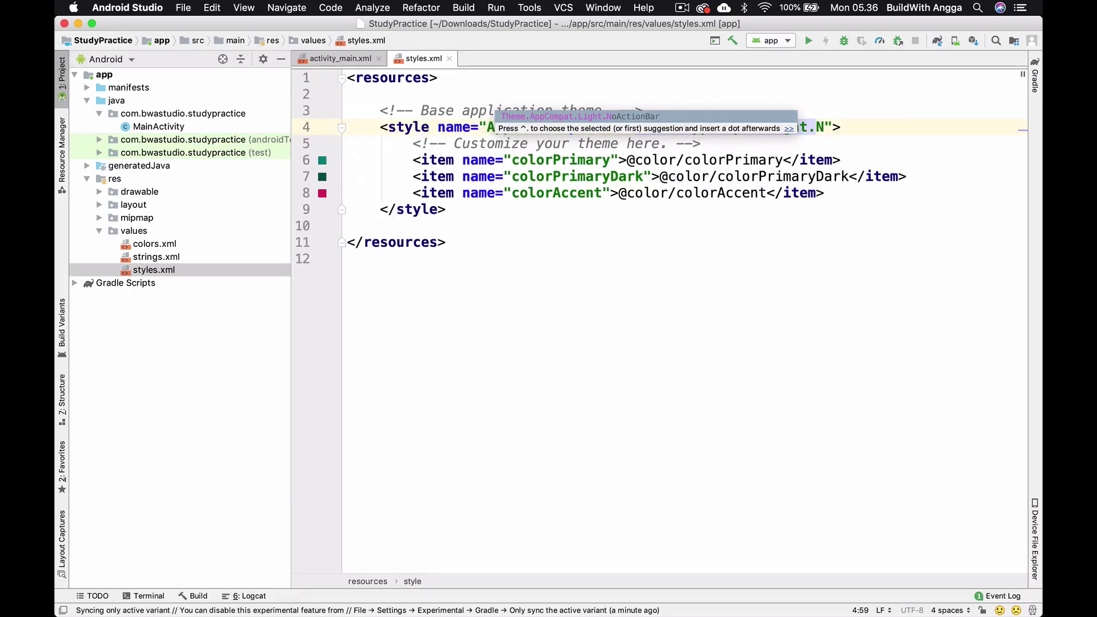
key(Return)
click(637, 221)
key(super+w)
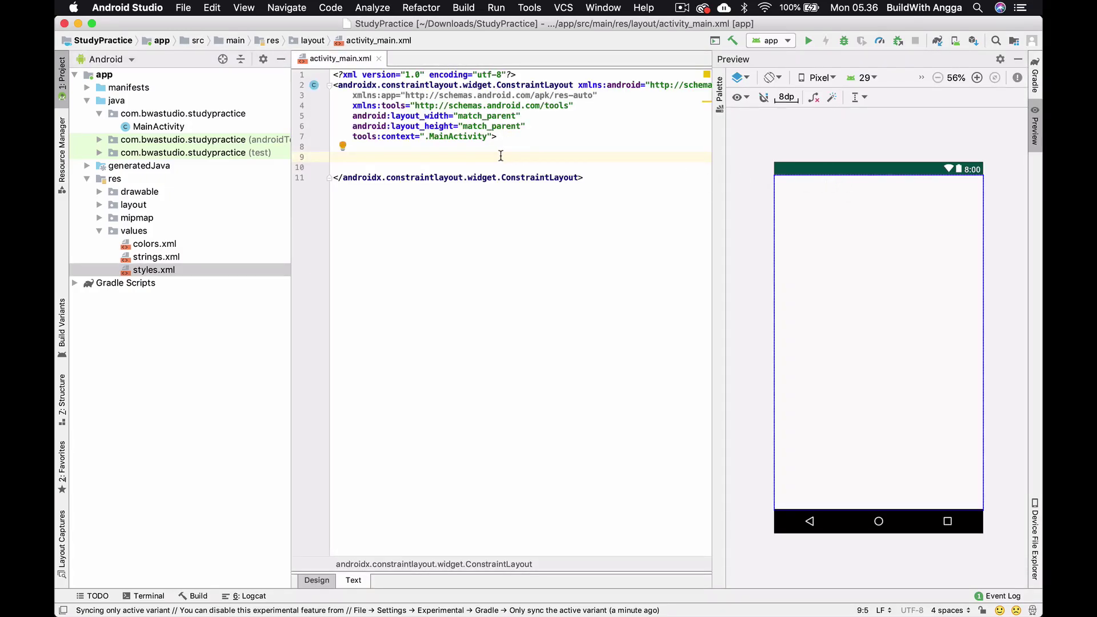
super+scroll(501, 156, up, 2)
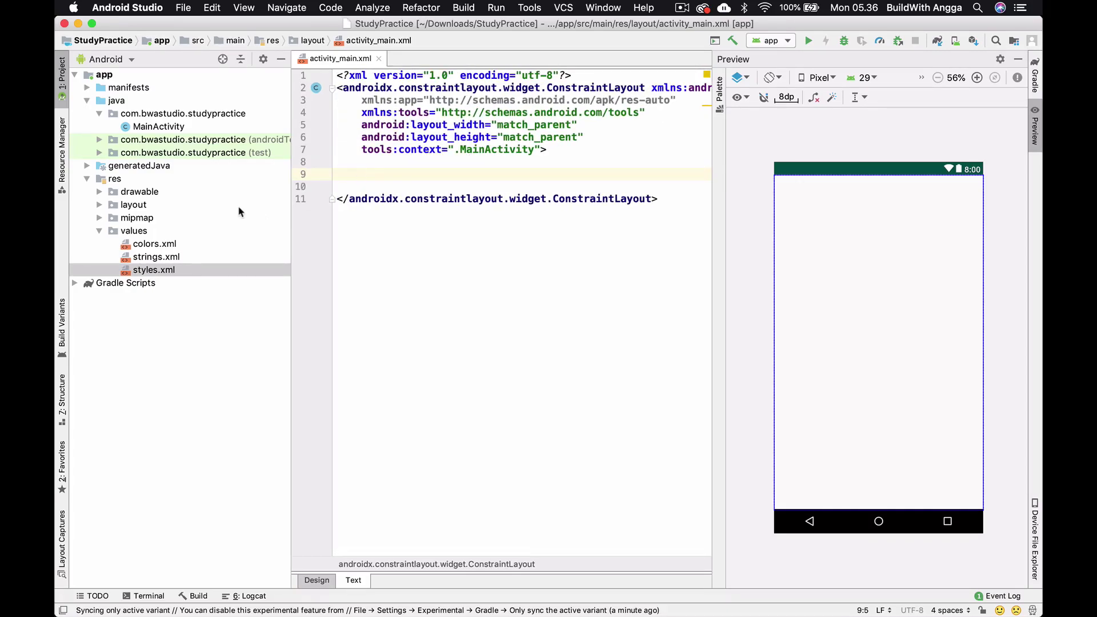
Step: Import the six exported density folders of ill_nerdy through Resource Manager
double_click(151, 191)
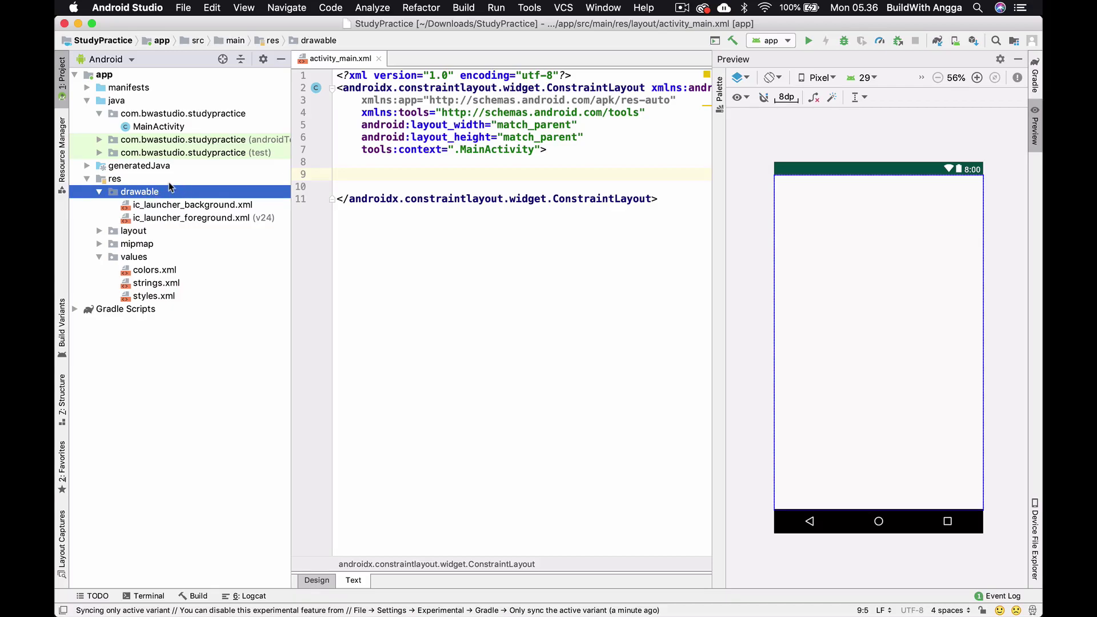
click(64, 151)
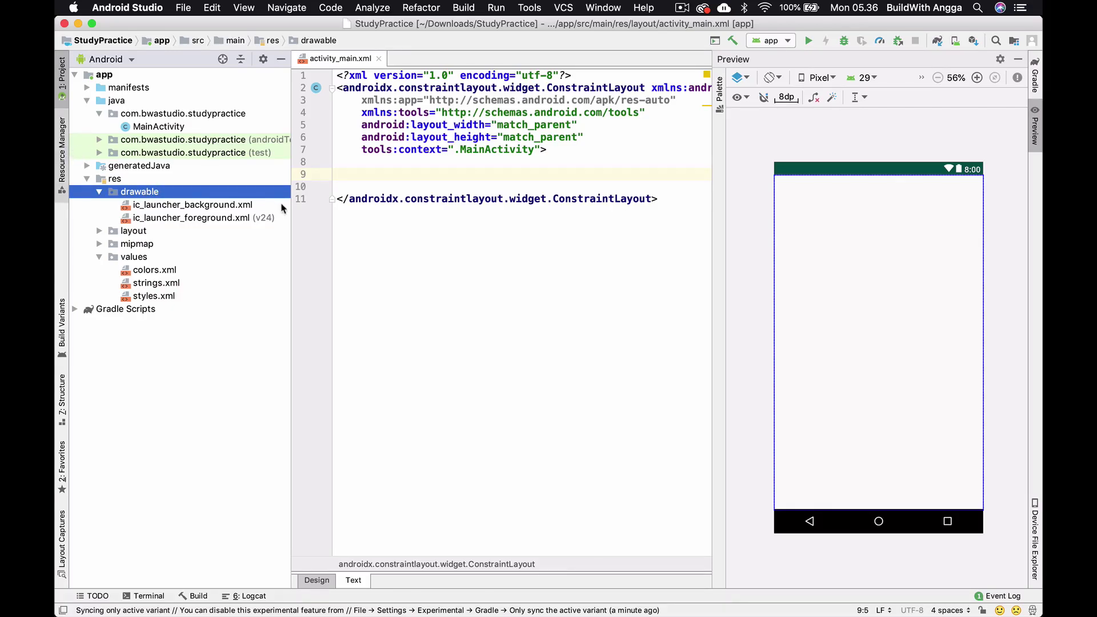
key(super+Tab)
key(super+Tab)
key(super+Tab)
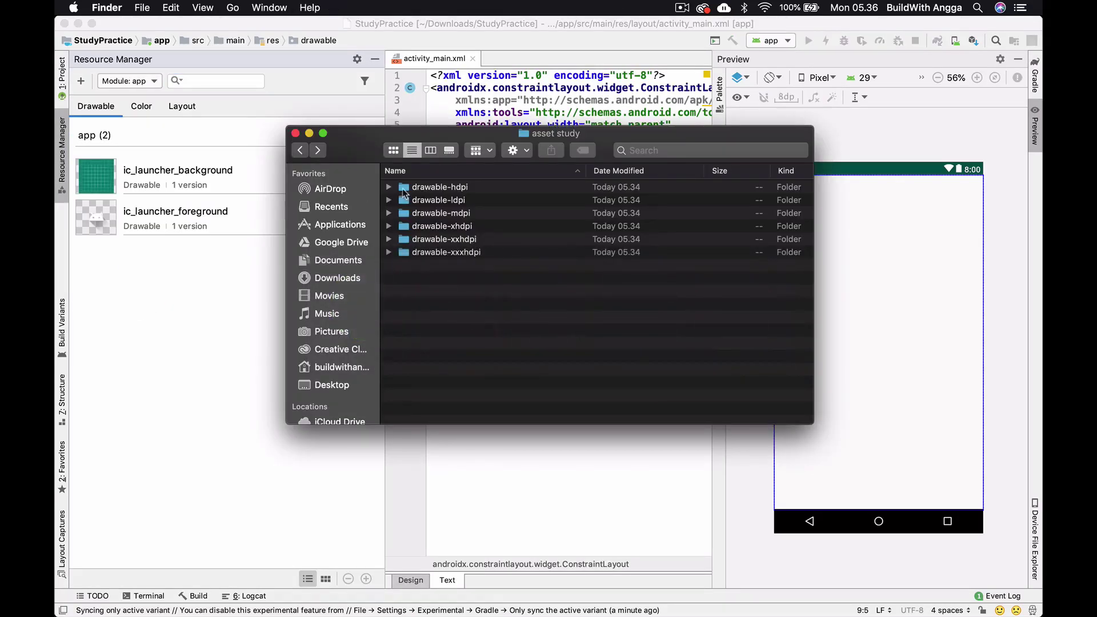
mouse_move(439, 329)
mouse_down()
mouse_move(441, 200)
mouse_move(247, 297)
mouse_up()
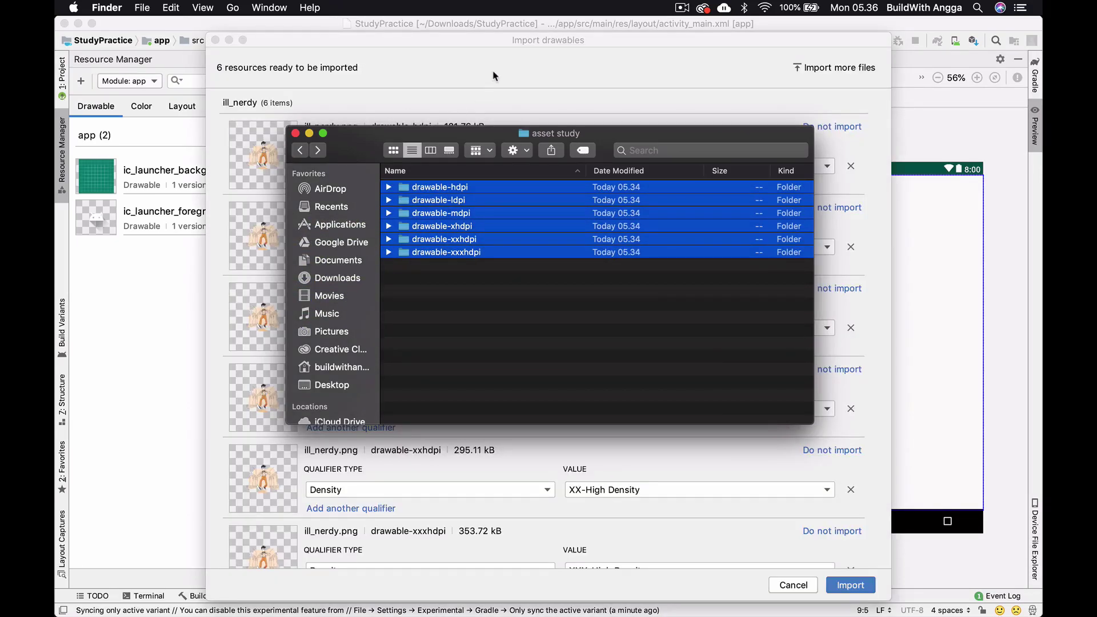
click(494, 76)
click(859, 590)
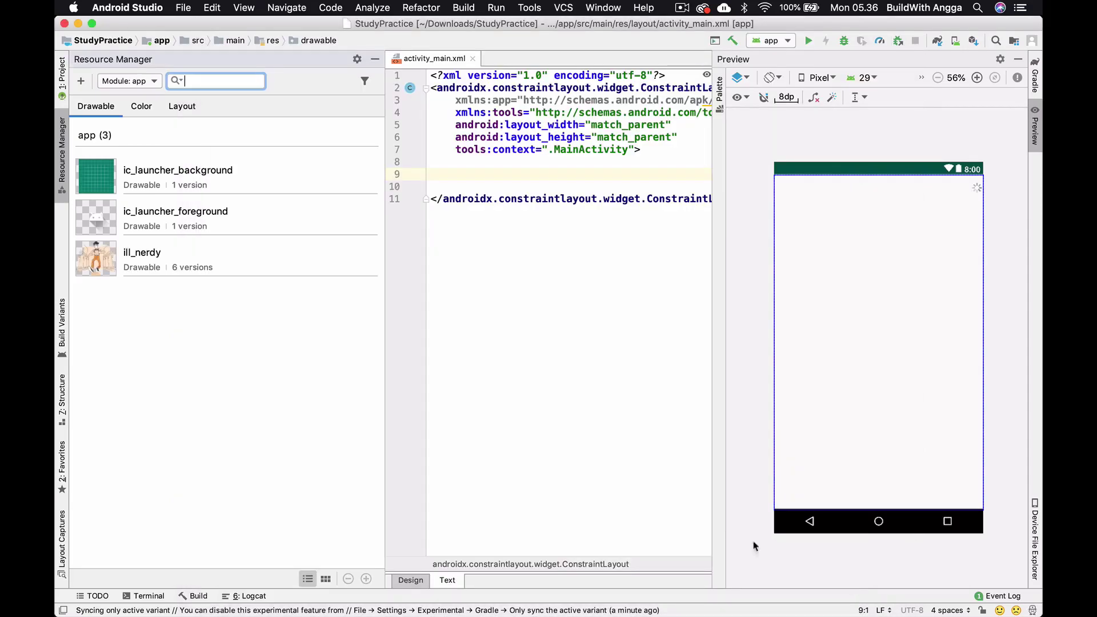
Step: Review the density versions of the imported ill_nerdy drawable
click(165, 252)
double_click(165, 252)
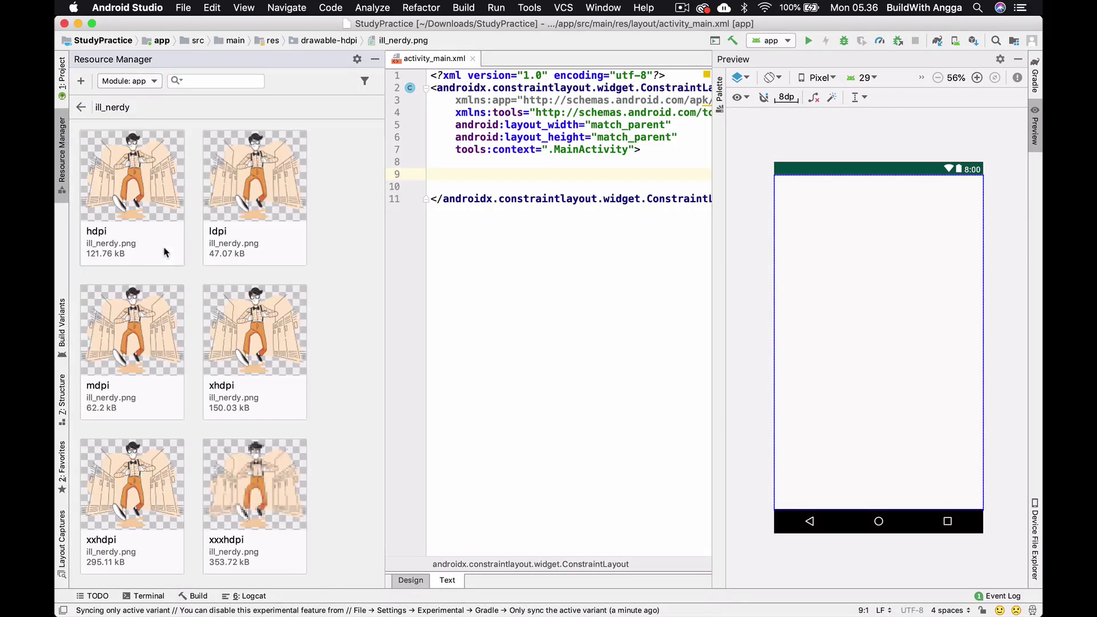
click(80, 105)
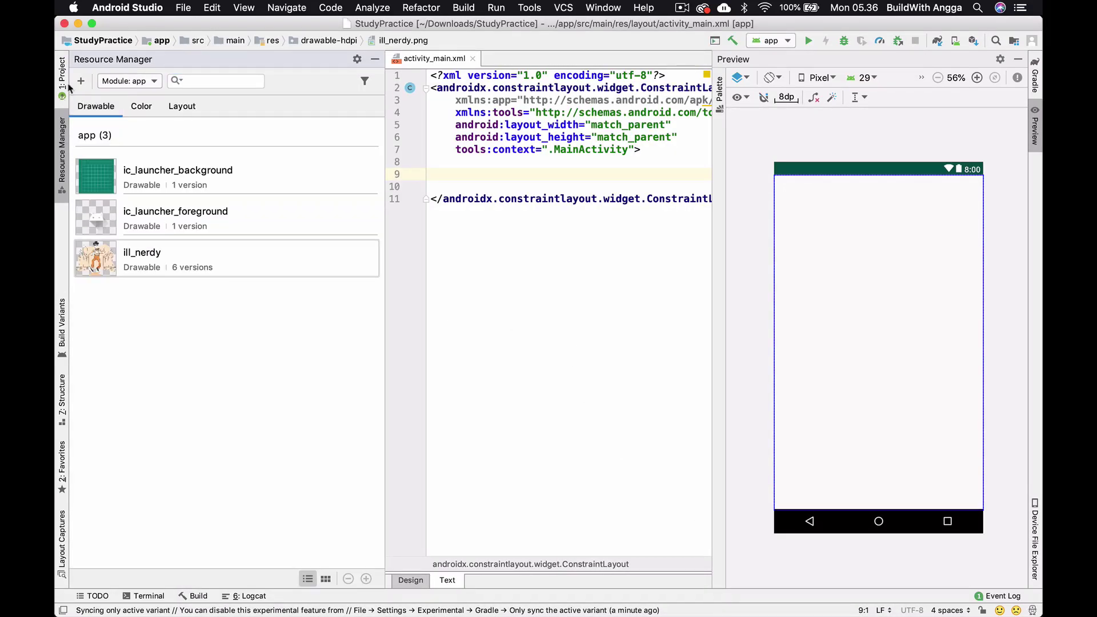
Step: Preview ill_nerdy.png from the project tree, then close it
click(62, 75)
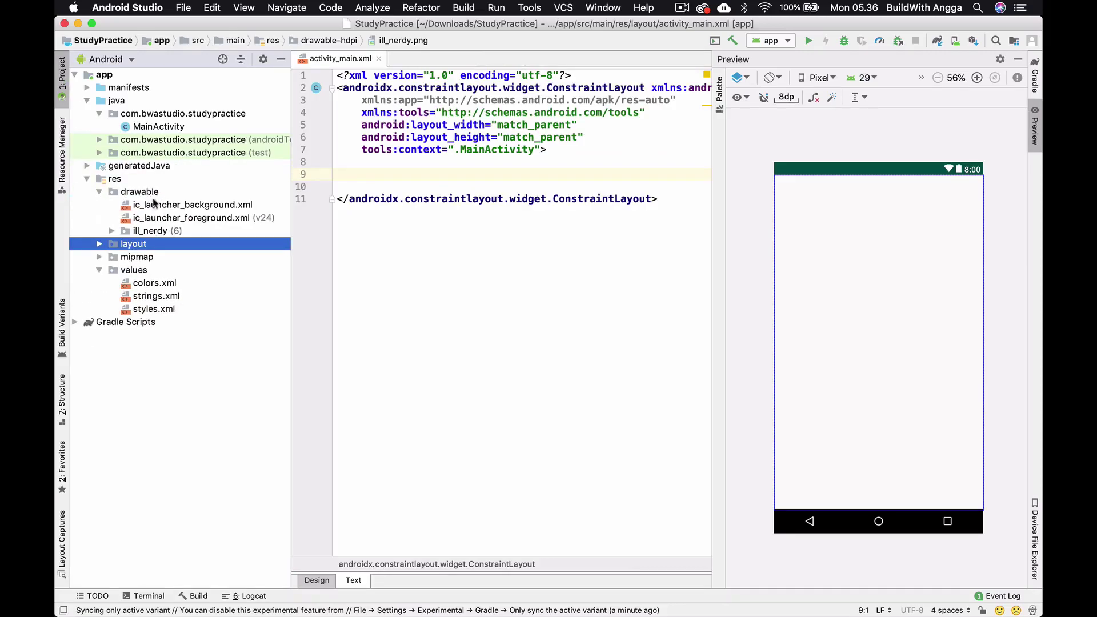
double_click(155, 231)
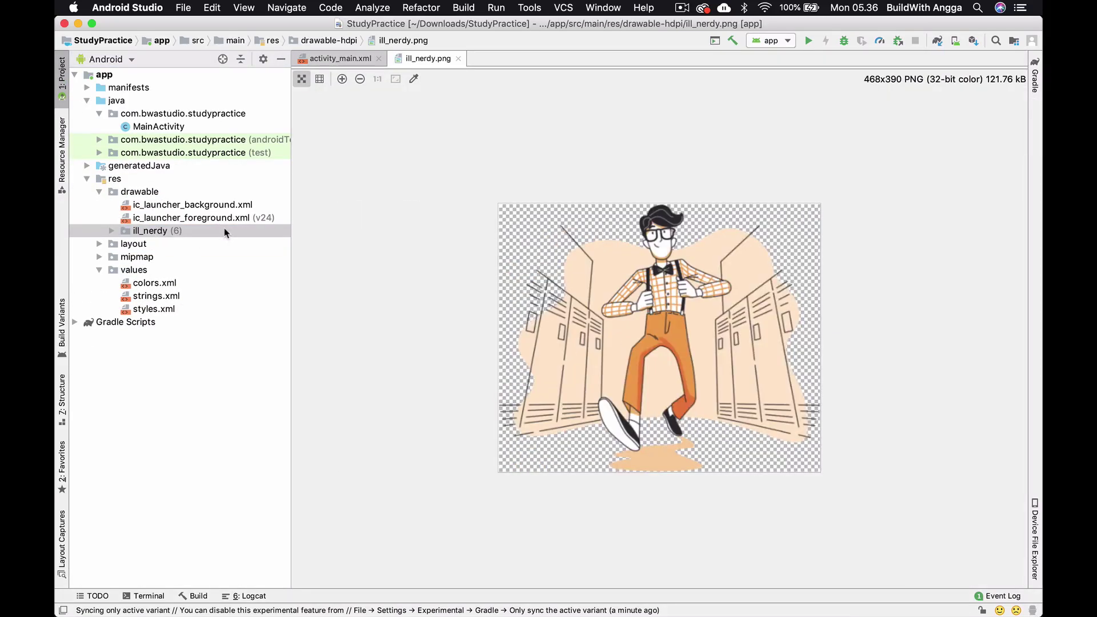
click(460, 58)
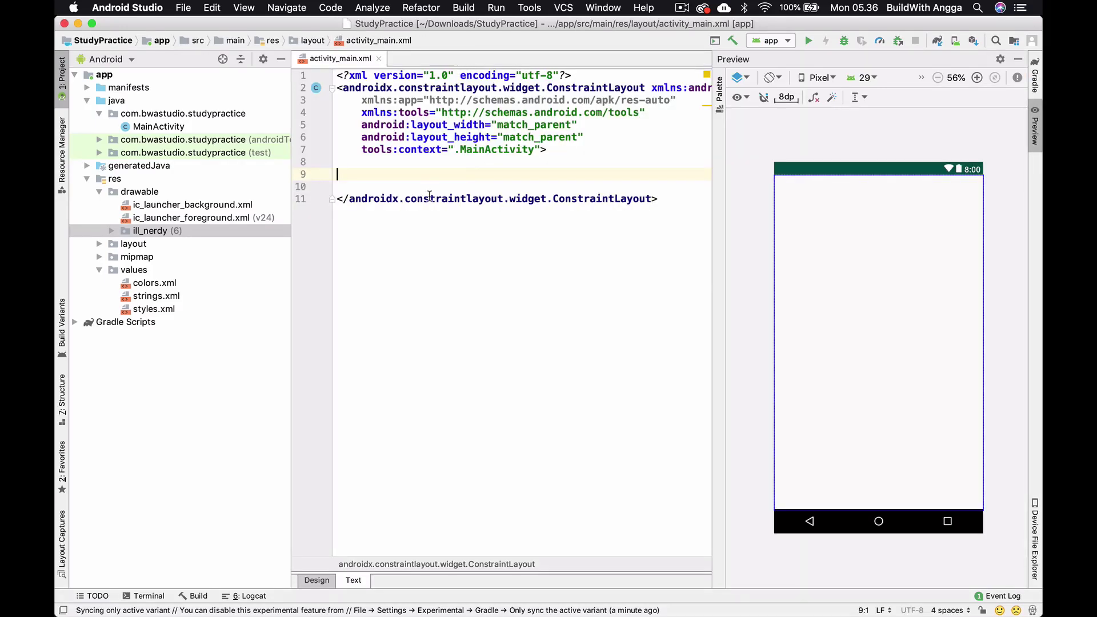
Step: Check the fonts of SKIP, the Meet Angga Risky heading, body text and Terms link
key(super+Tab)
key(super+Tab)
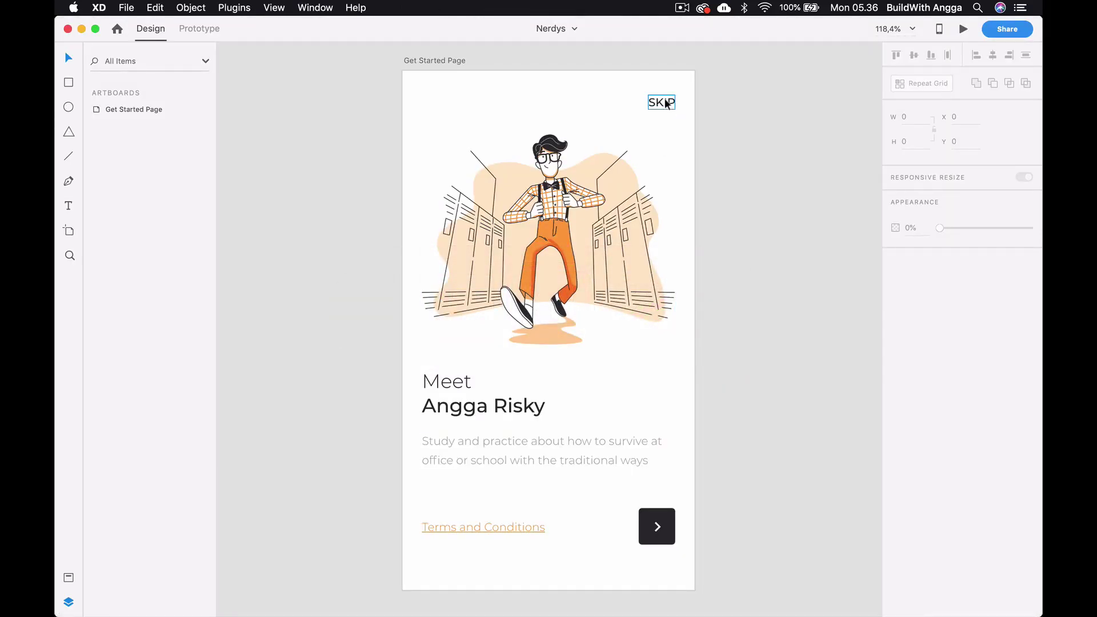
click(667, 104)
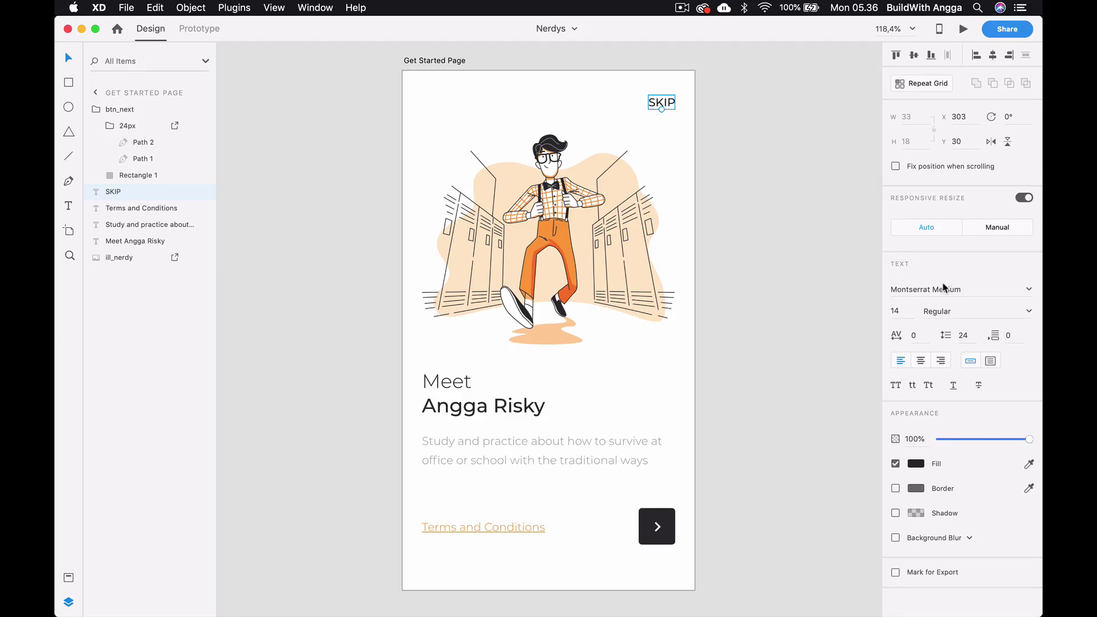
click(459, 385)
click(492, 451)
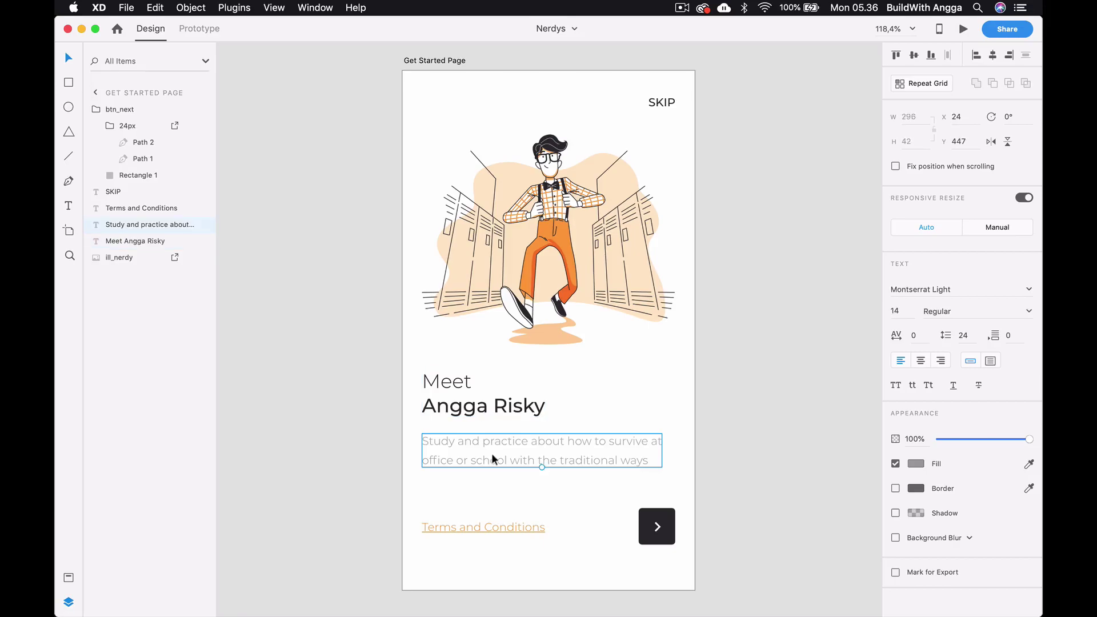
click(501, 528)
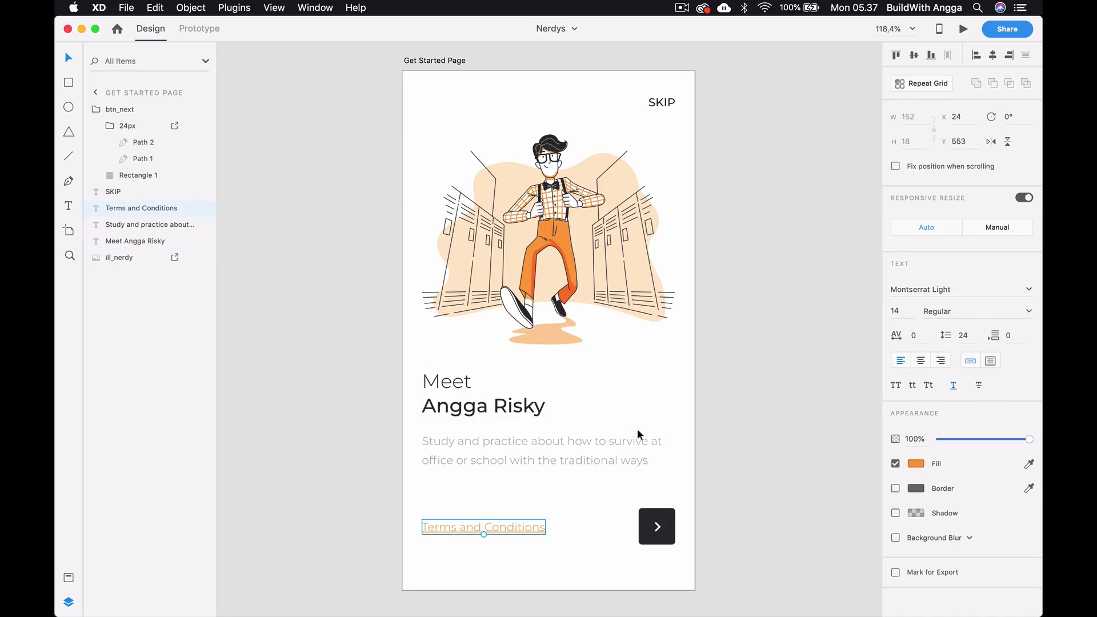
mouse_move(485, 611)
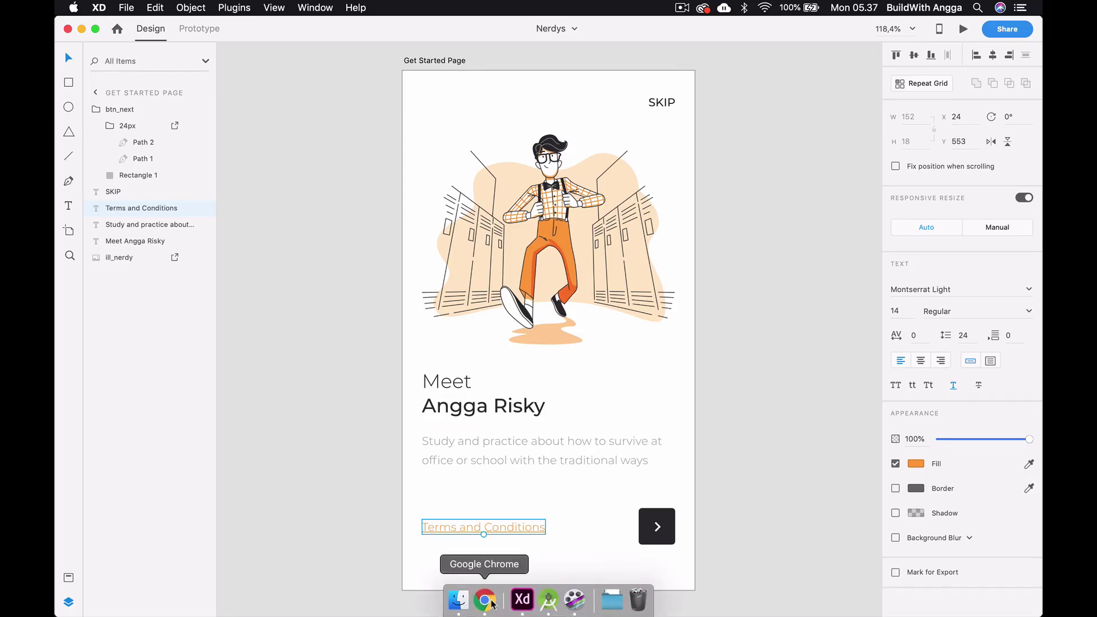
Step: Find Montserrat on fonts.google.com and add it to the selection
click(485, 600)
text(font)
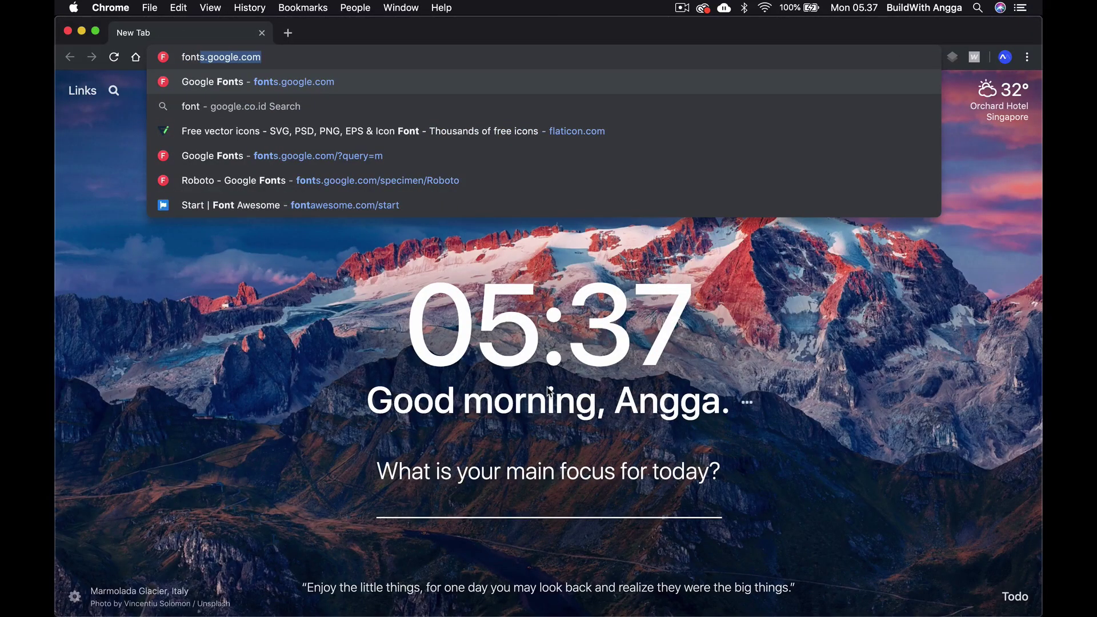
key(Return)
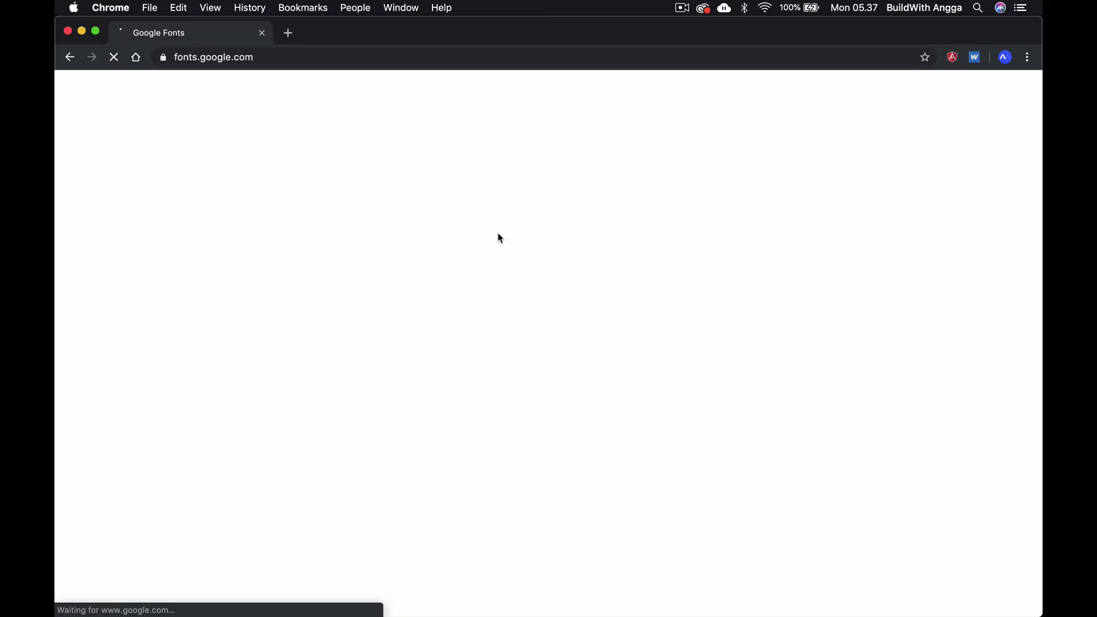
click(232, 143)
text(m)
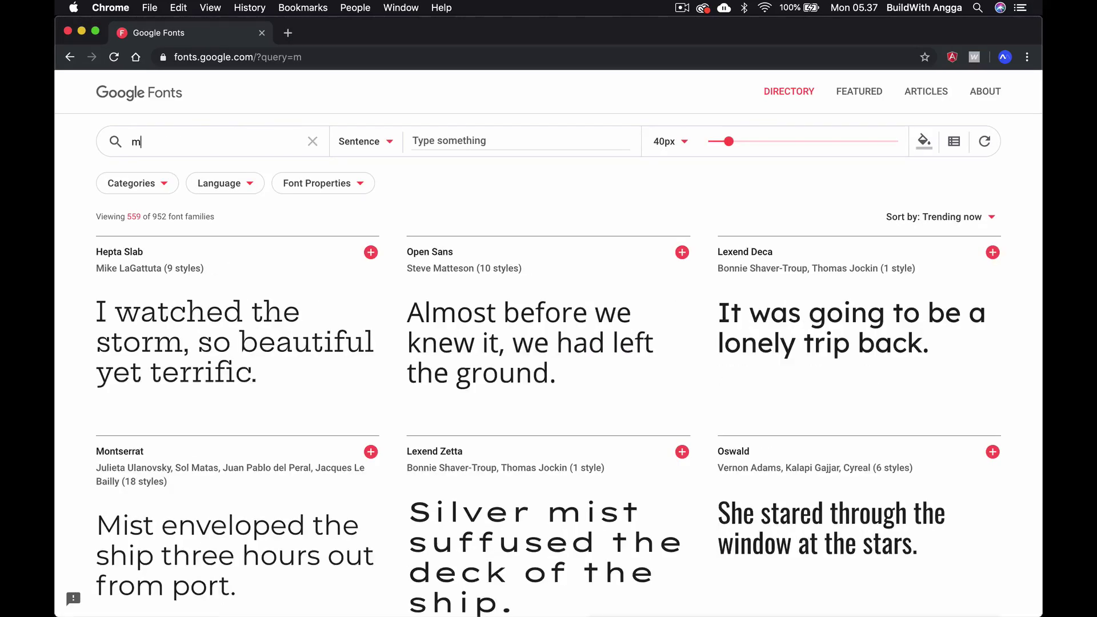
text(ontse)
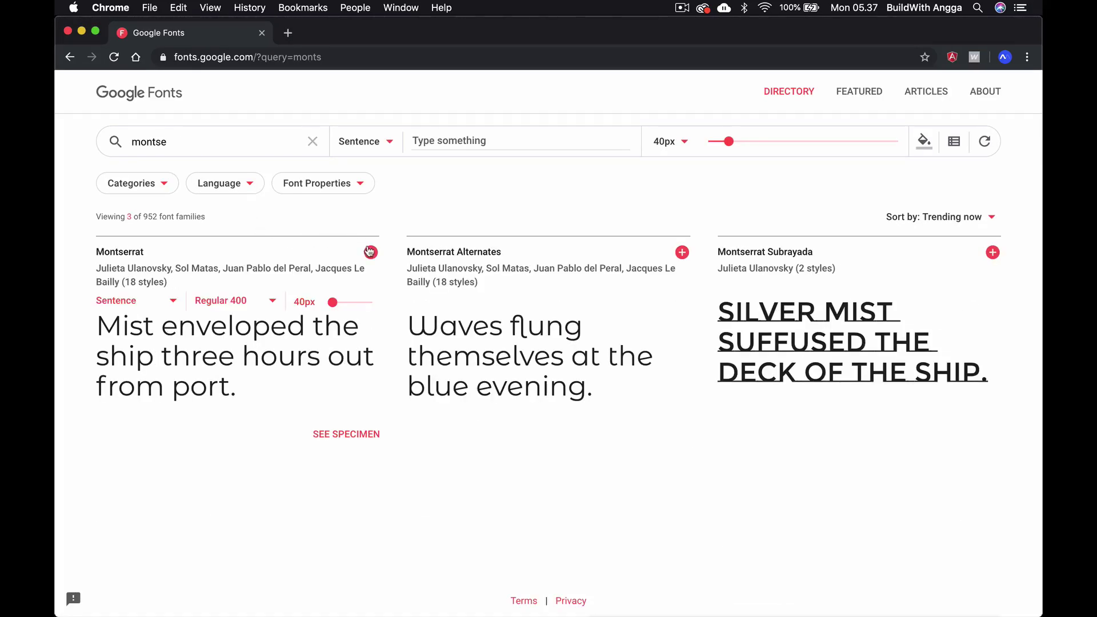
click(371, 252)
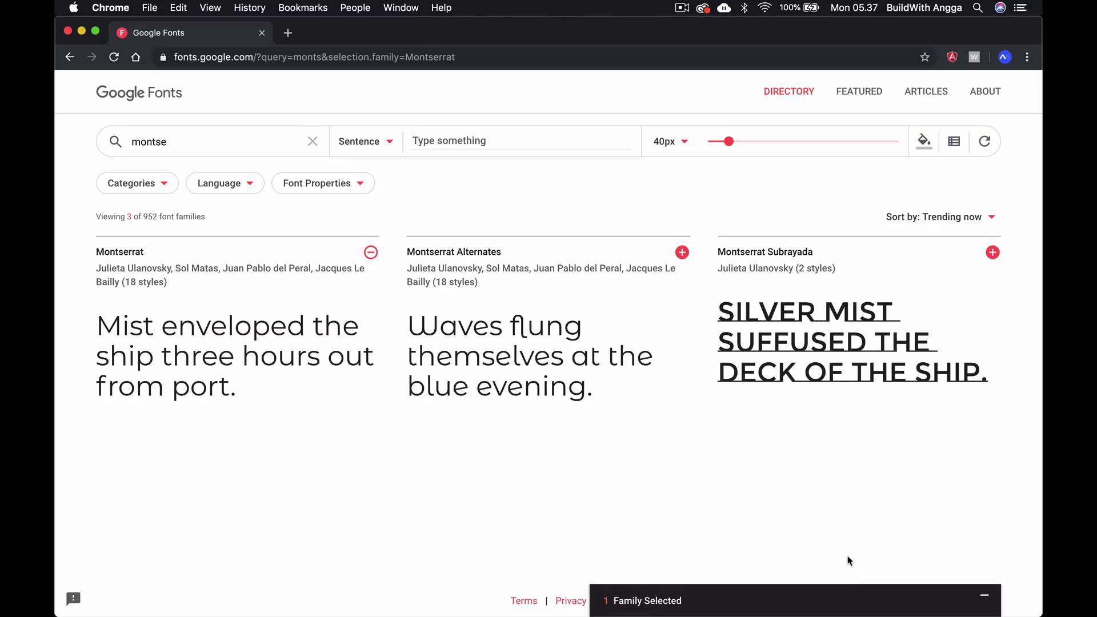
Step: Download the Montserrat family as Montserrat.zip and open it
click(832, 592)
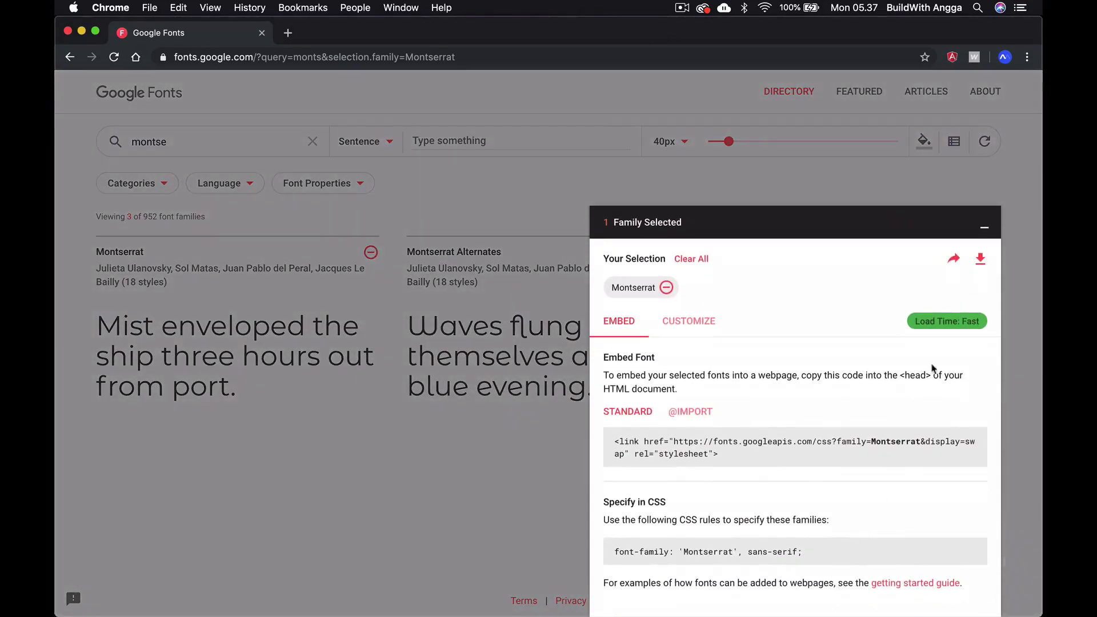
click(980, 259)
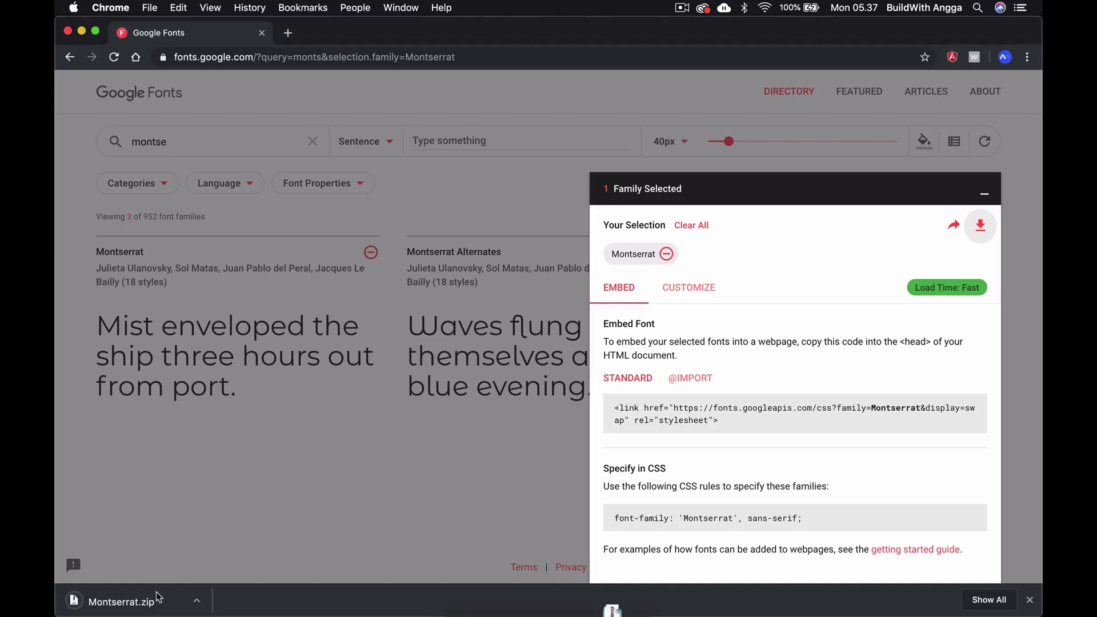
click(158, 598)
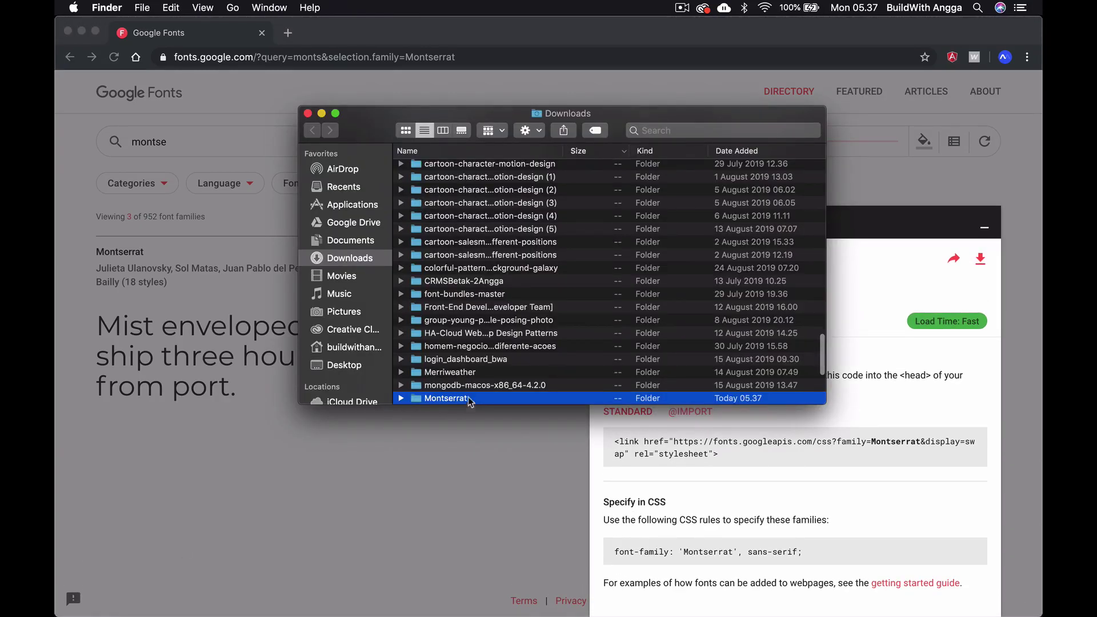
Step: Rename Montserrat-Medium.ttf to mmedium.ttf and Montserrat-Light.ttf to mlight.ttf, then select both
double_click(468, 400)
scroll(504, 238, down, 1)
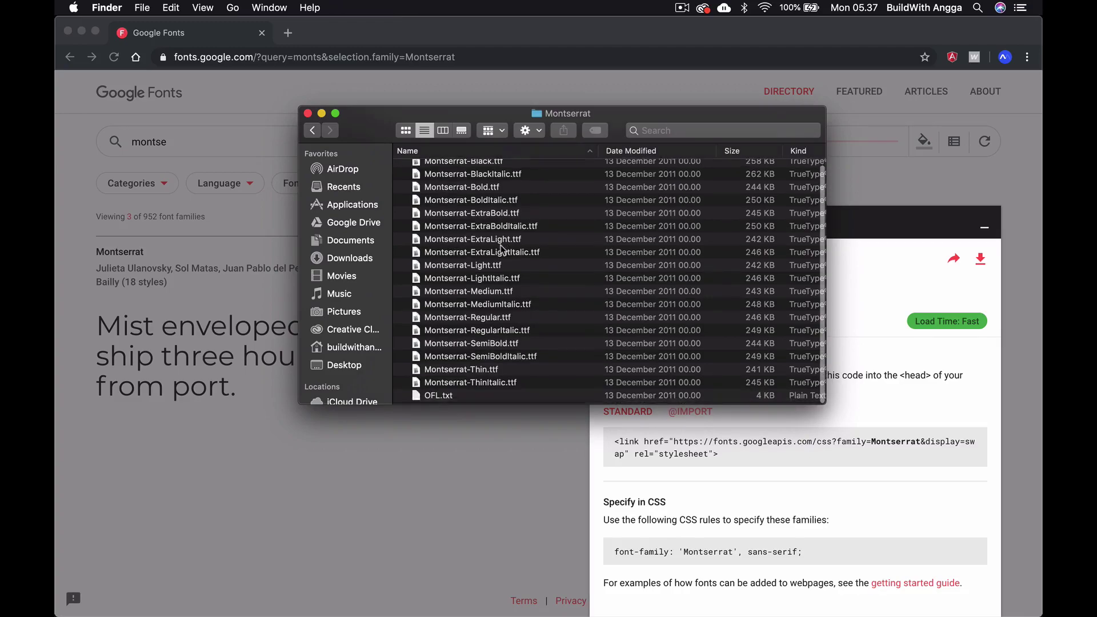
click(479, 289)
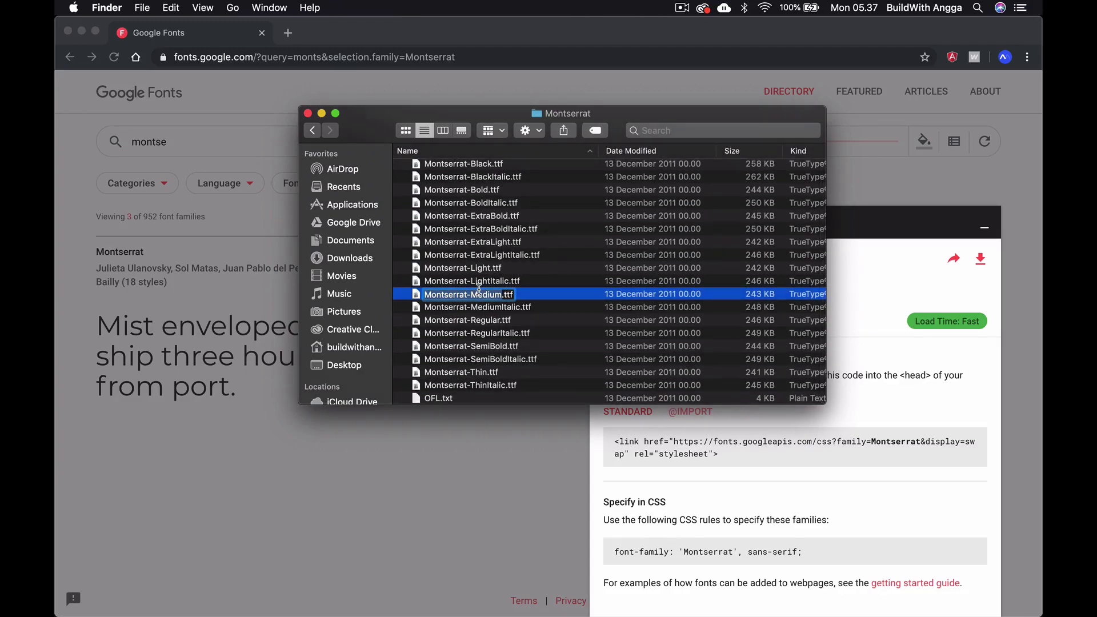
text(mm)
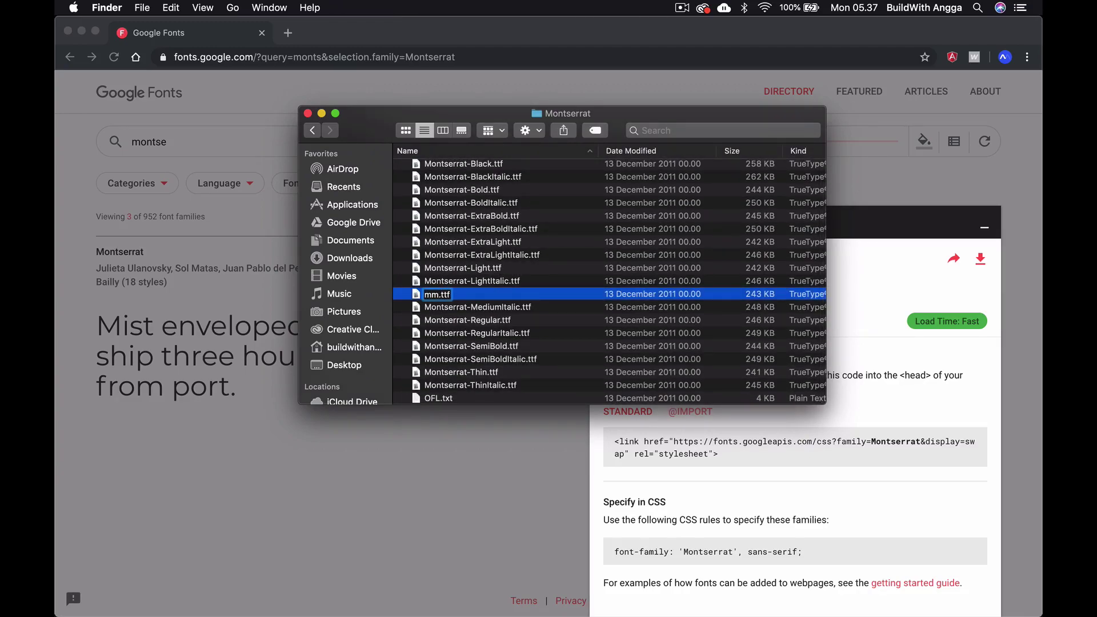
text(mediu)
key(Return)
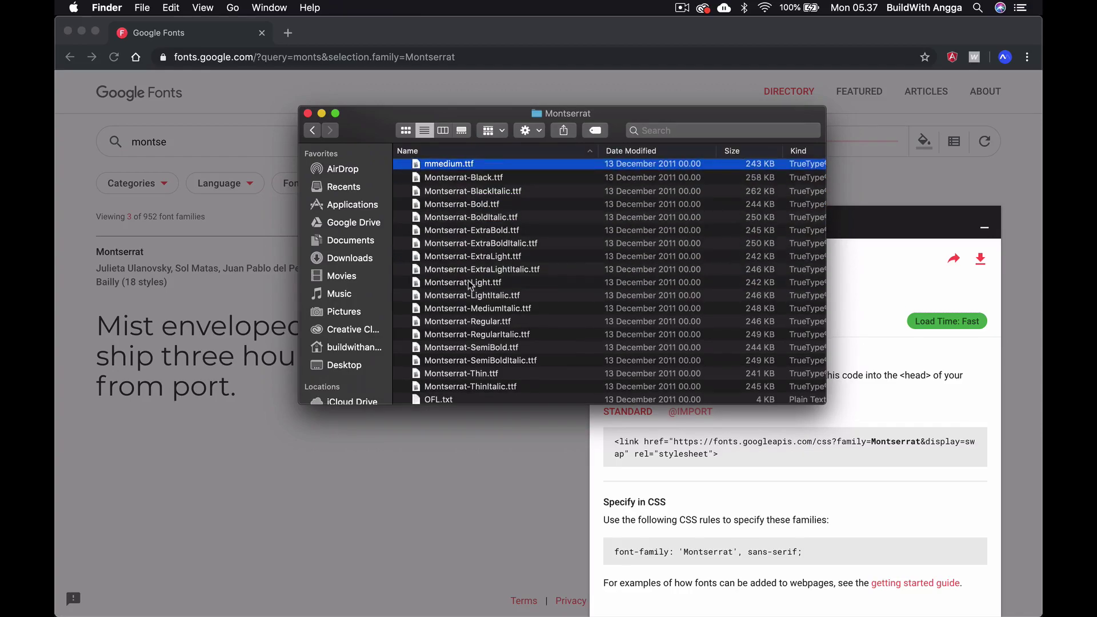
click(469, 281)
key(Return)
text(mm)
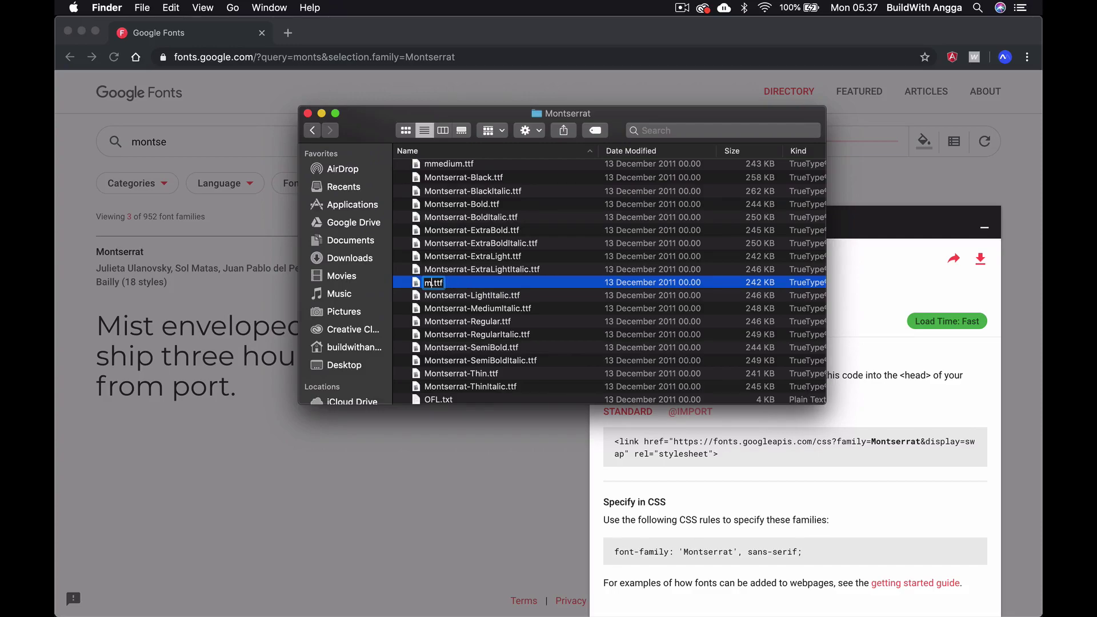
text(light)
key(Return)
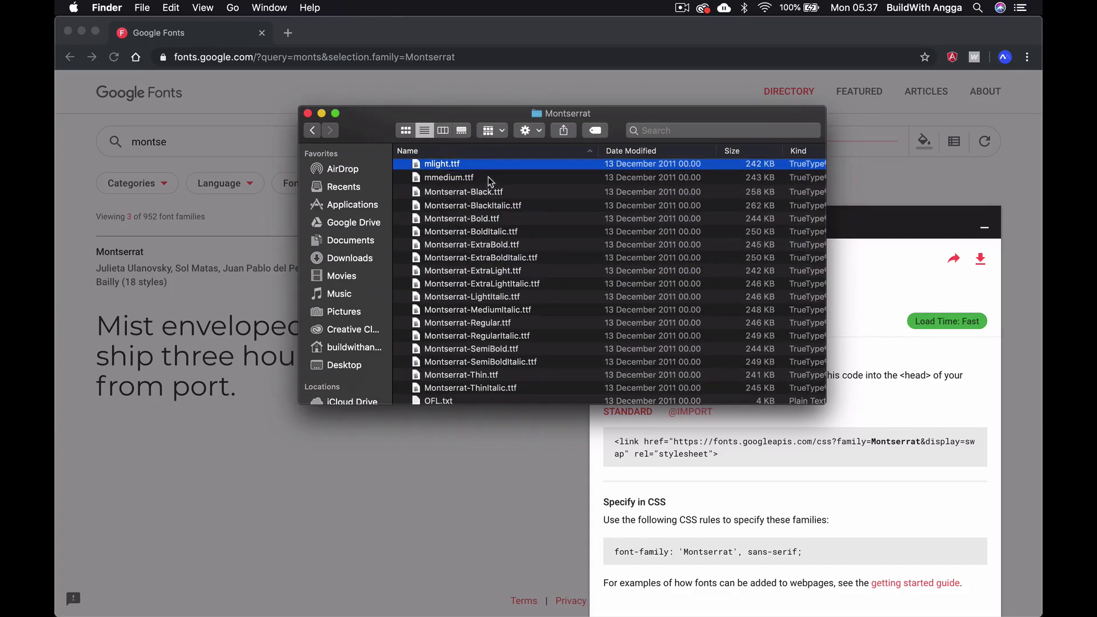
shift+click(487, 177)
mouse_move(549, 601)
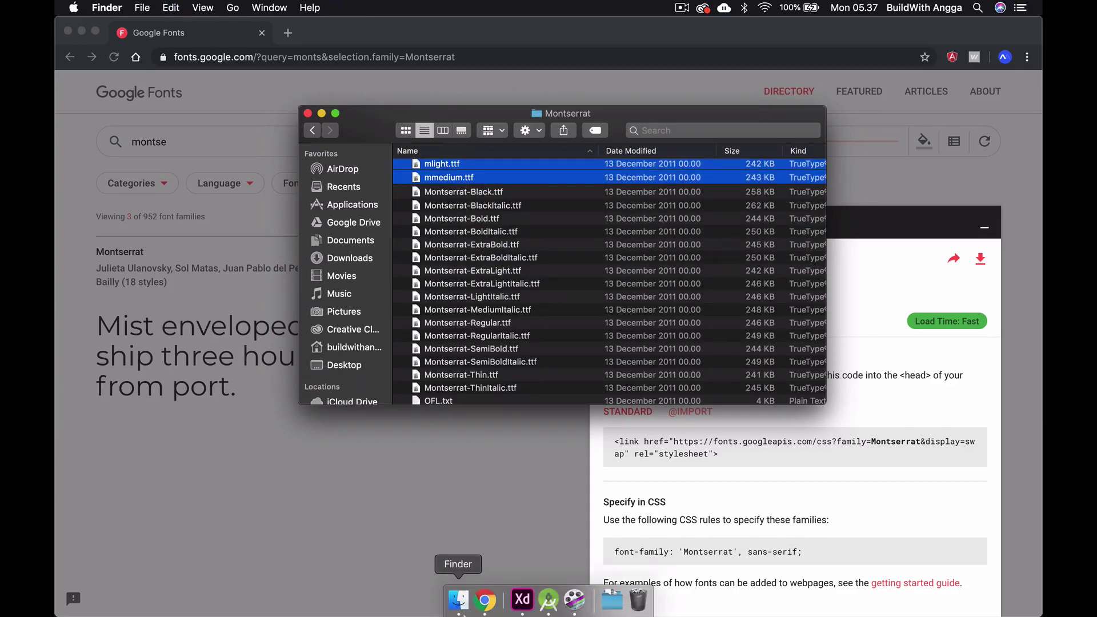
Step: Create a new Android Resource Directory of type font under res
click(556, 605)
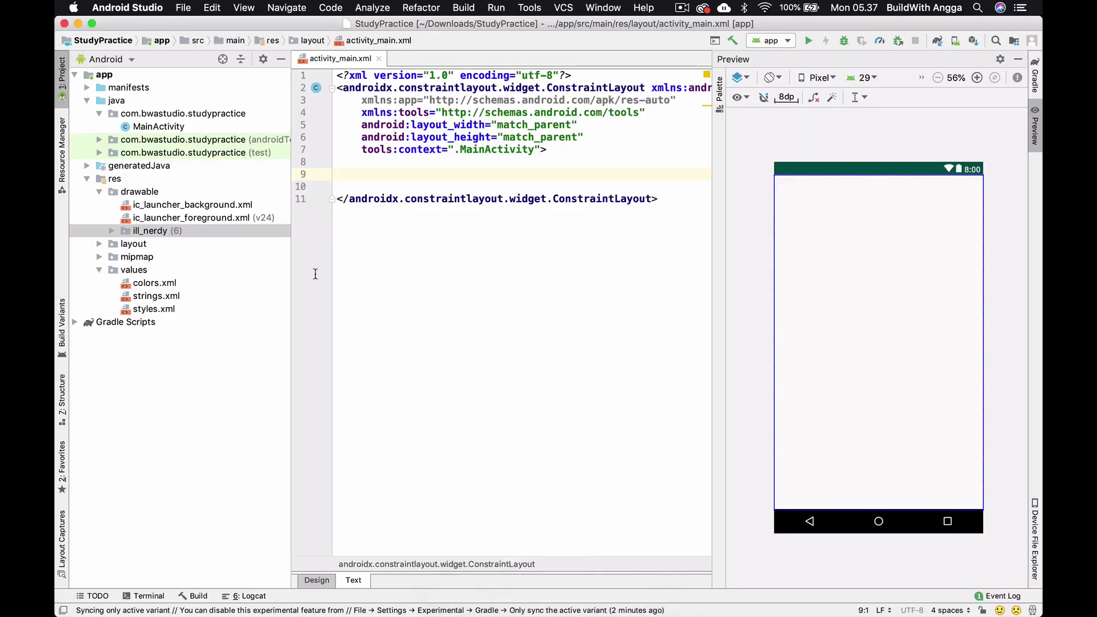
click(134, 179)
right_click(135, 180)
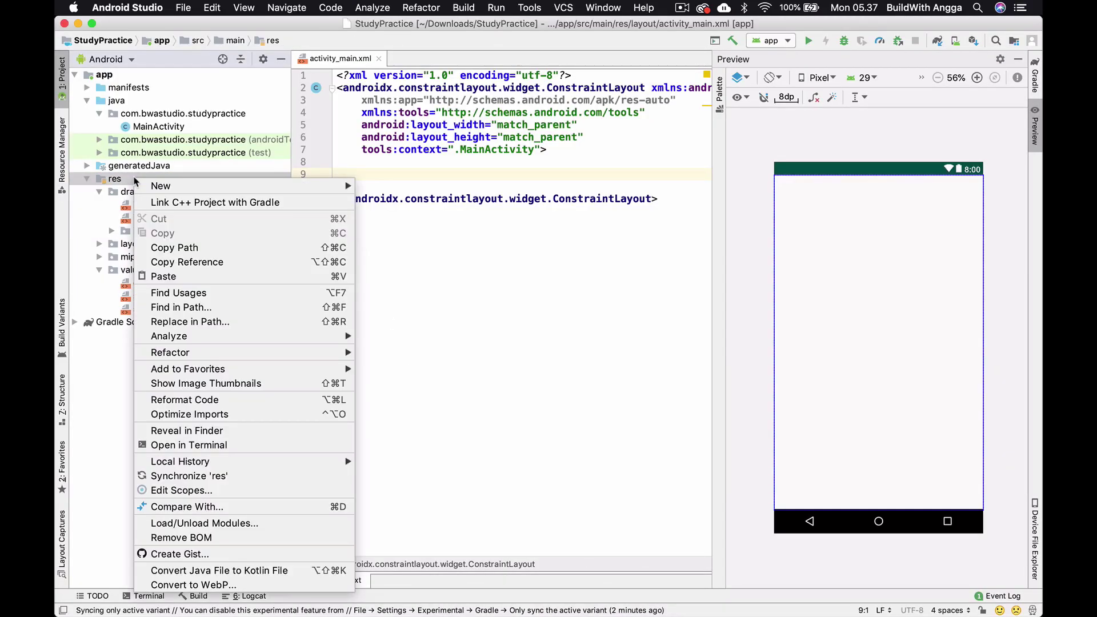
click(402, 239)
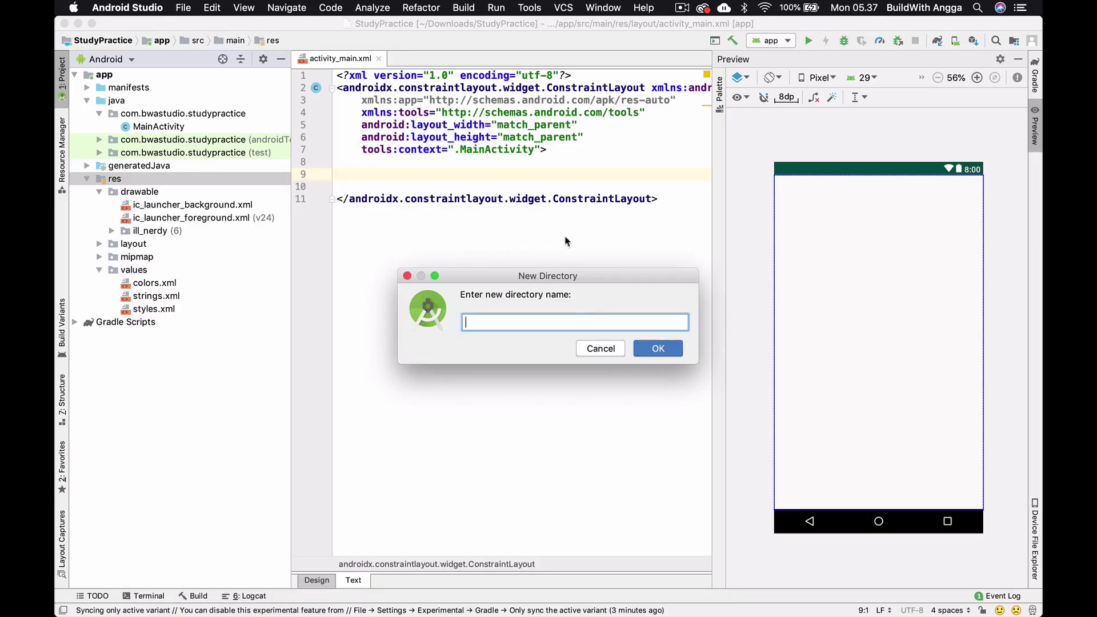
click(612, 352)
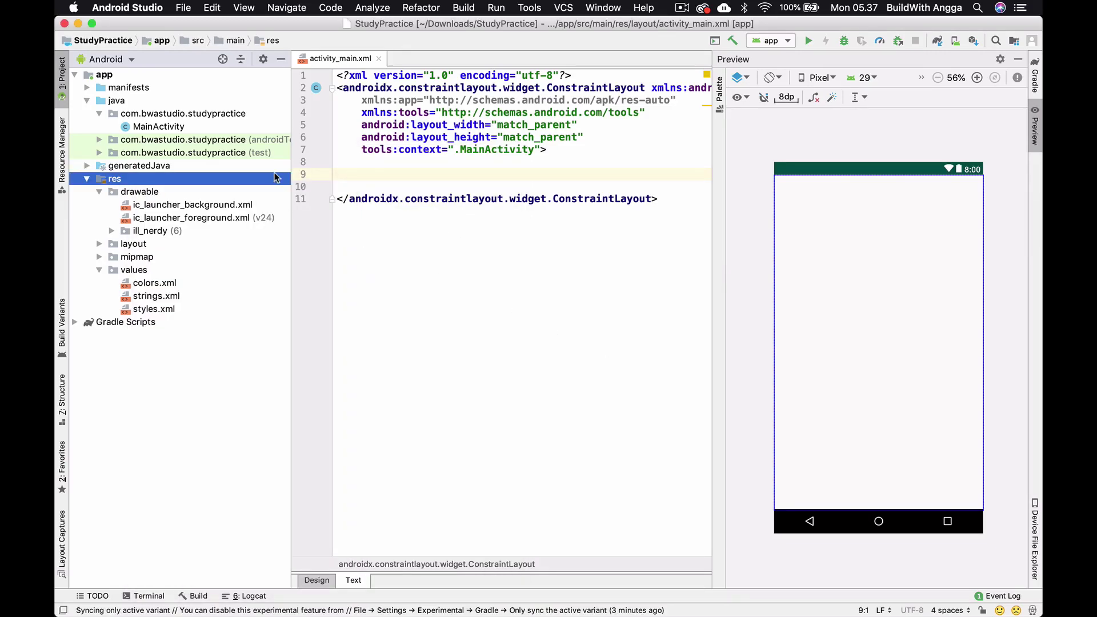
right_click(219, 179)
mouse_move(246, 184)
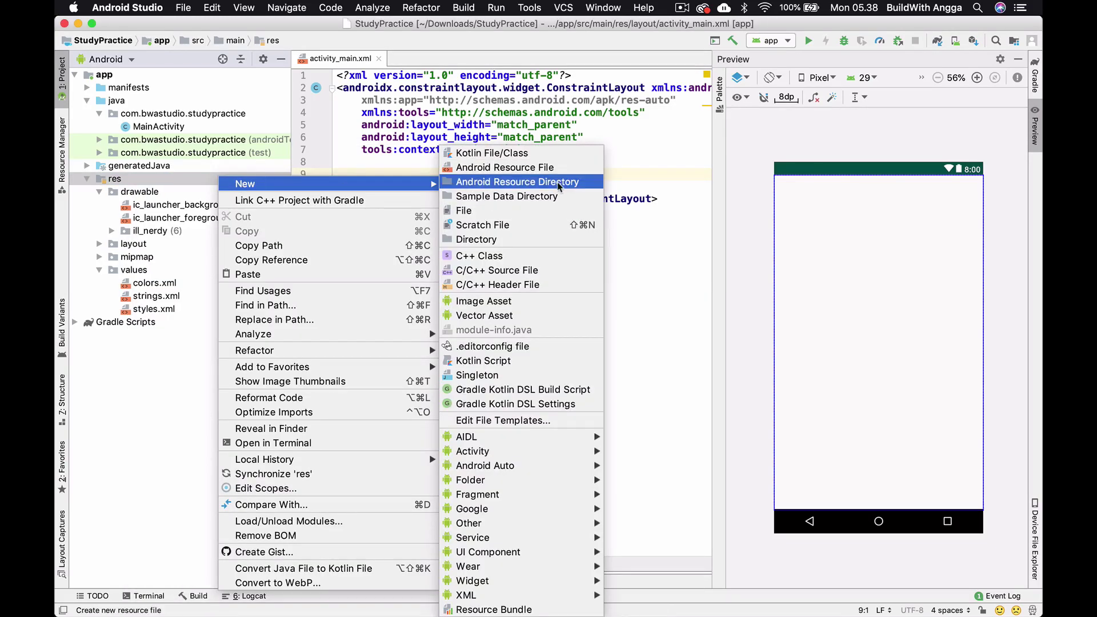
click(559, 183)
click(461, 212)
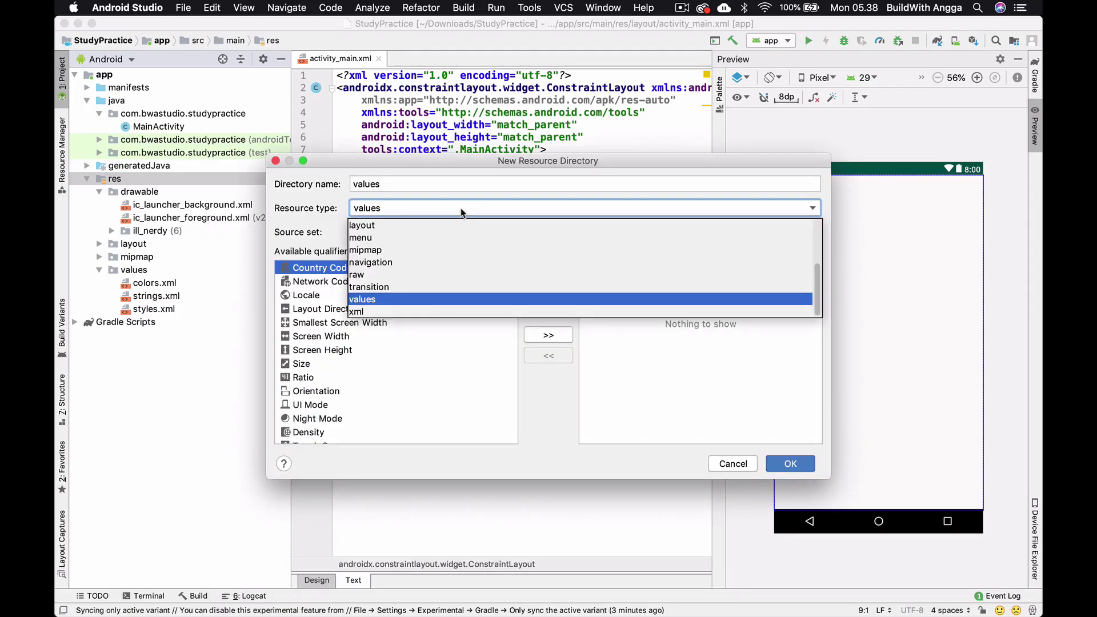
scroll(416, 266, up, 3)
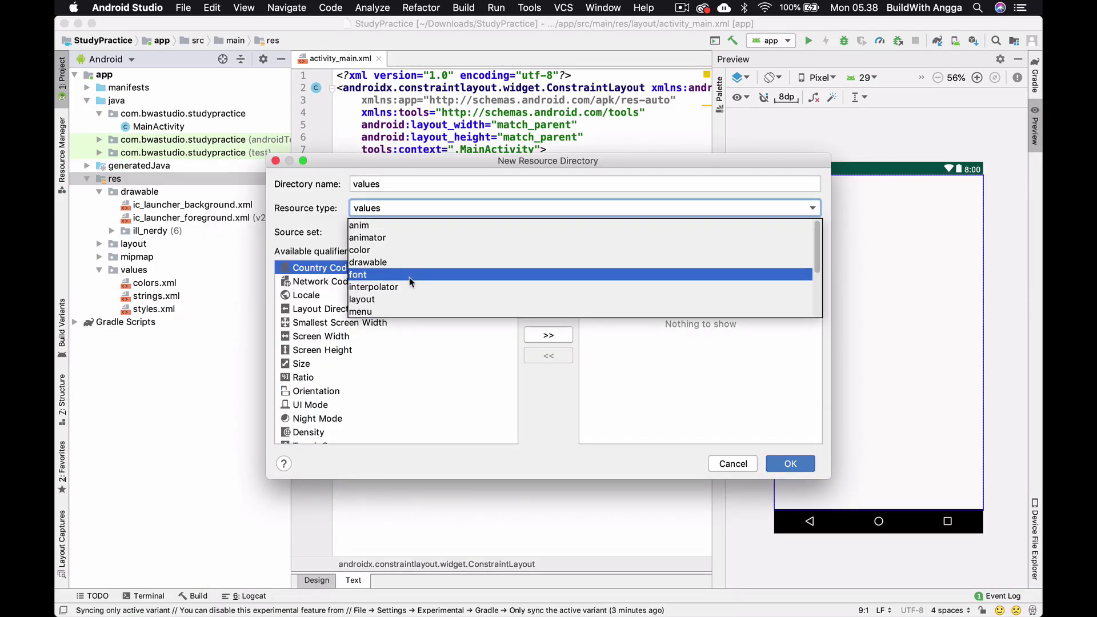
click(409, 275)
click(788, 466)
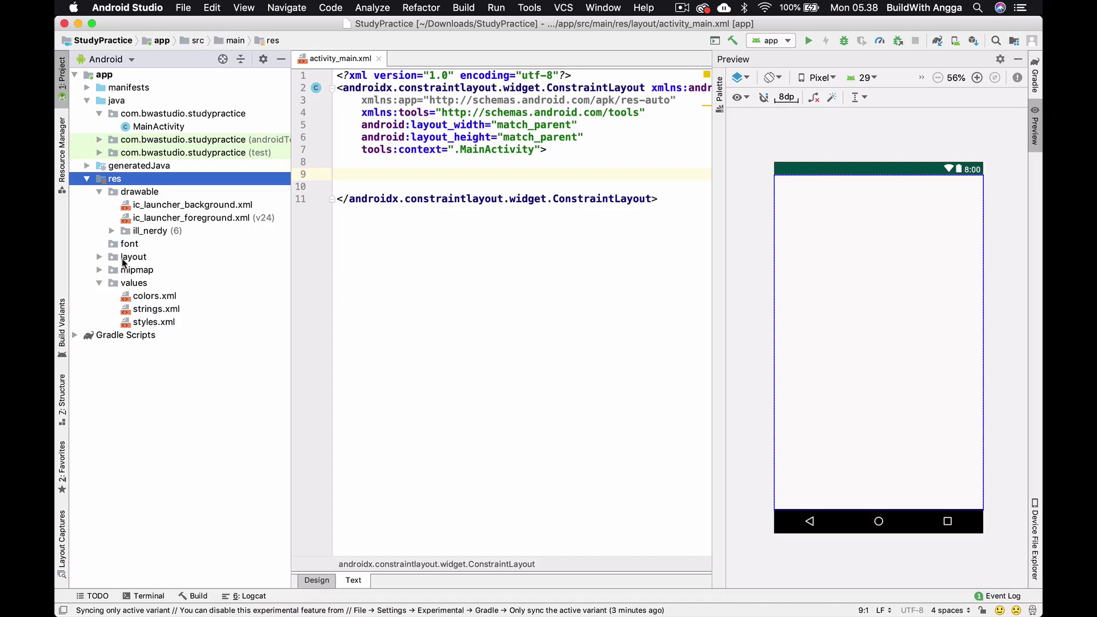
Step: Paste the copied mlight.ttf and mmedium.ttf files into the res/font folder
click(149, 244)
key(super+v)
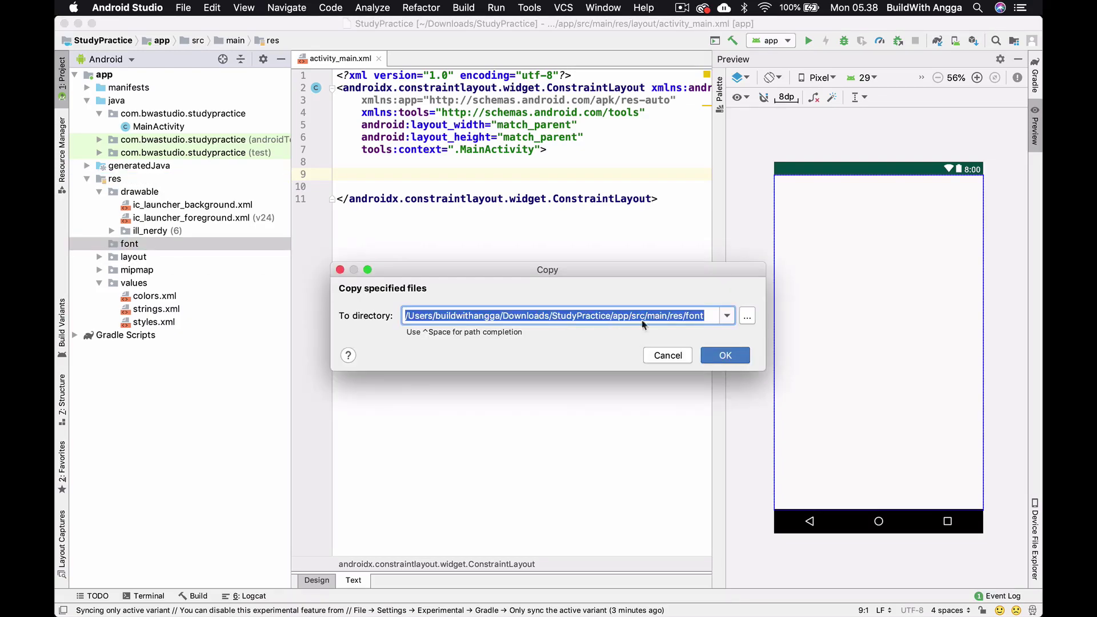
click(727, 355)
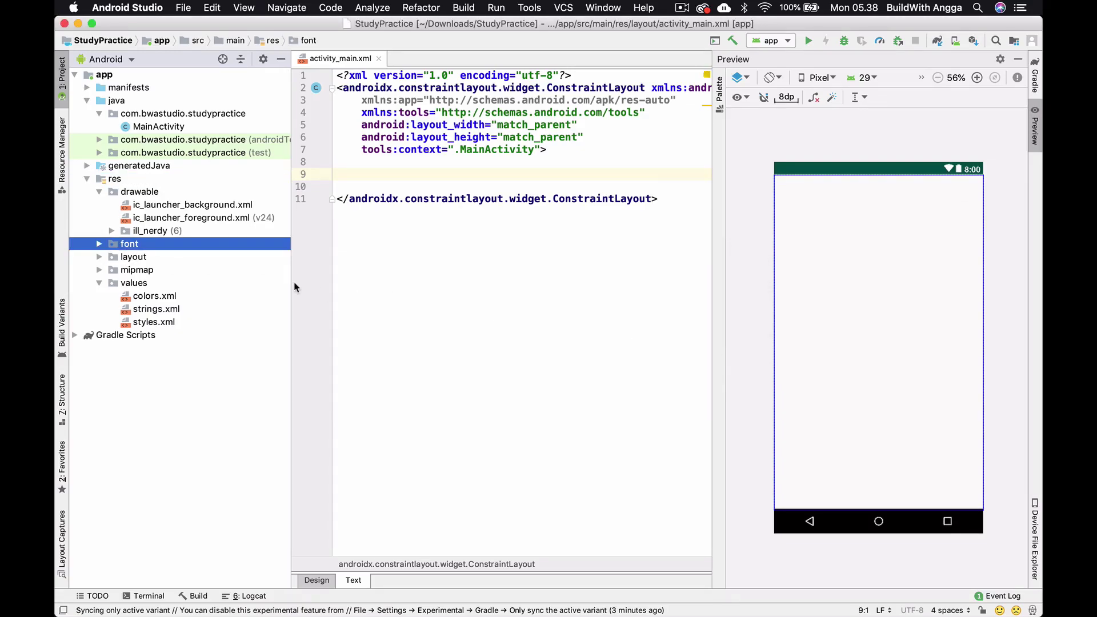
Step: Preview the Light font mlight.ttf from the font folder, then return to Chrome
click(100, 245)
double_click(160, 258)
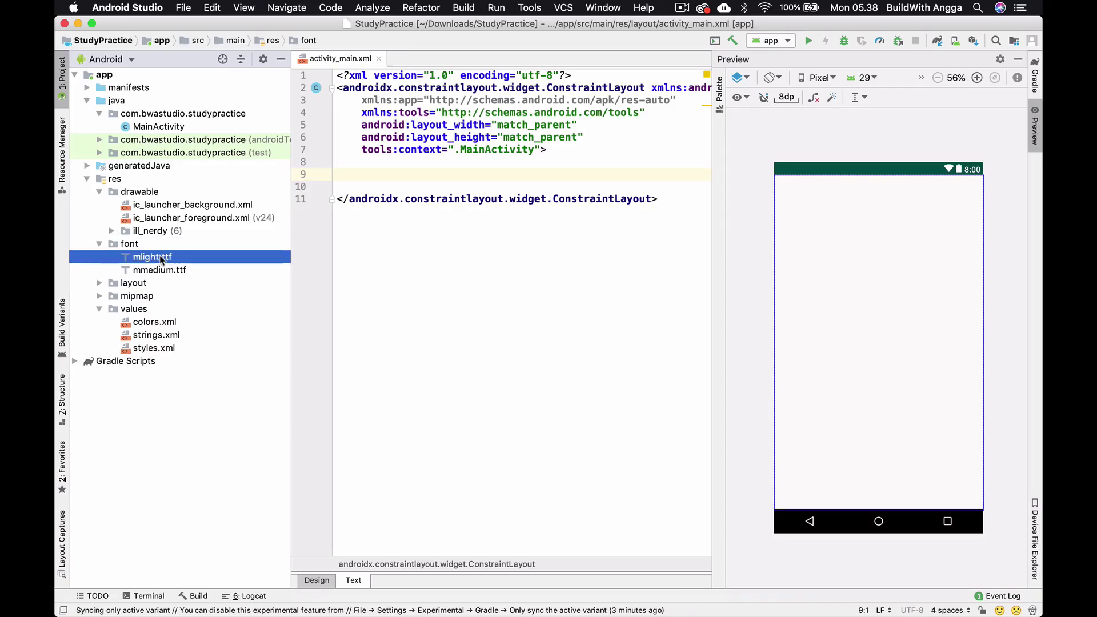
key(super+w)
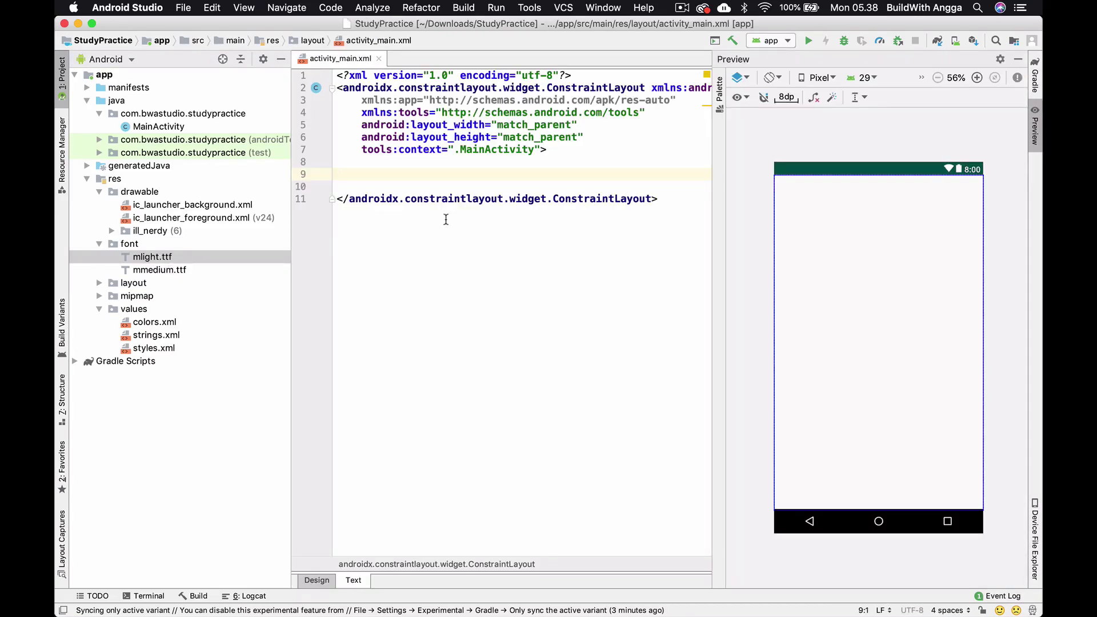
key(super+Tab)
Step: Inspect the SKIP label's Montserrat Medium font in the XD design
key(super+Tab)
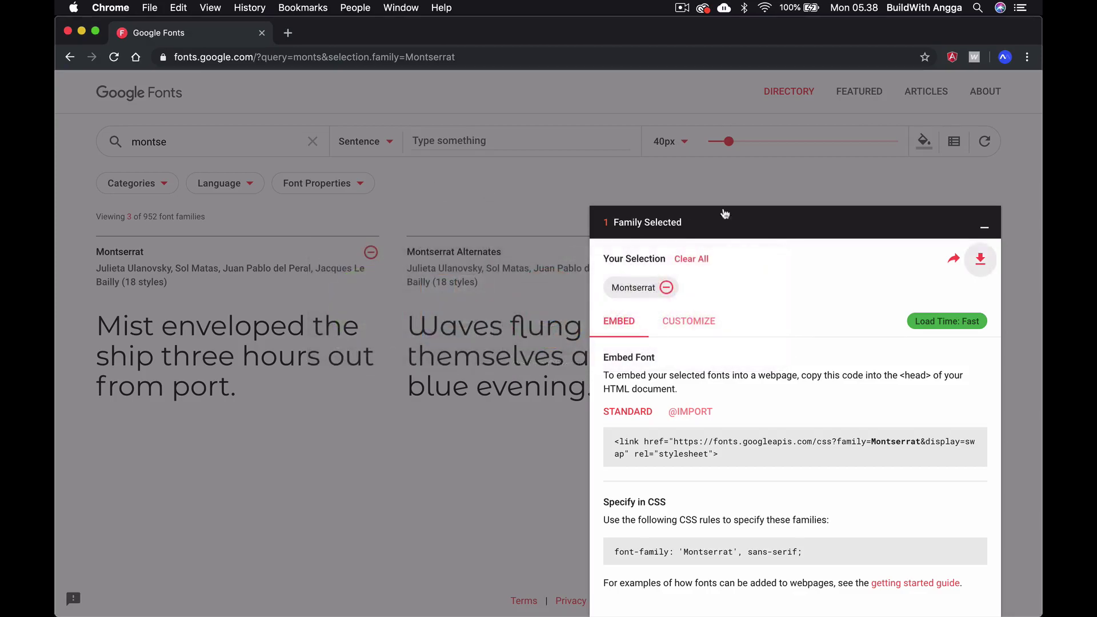
key(super+Tab)
key(super+Tab)
key(super+Tab)
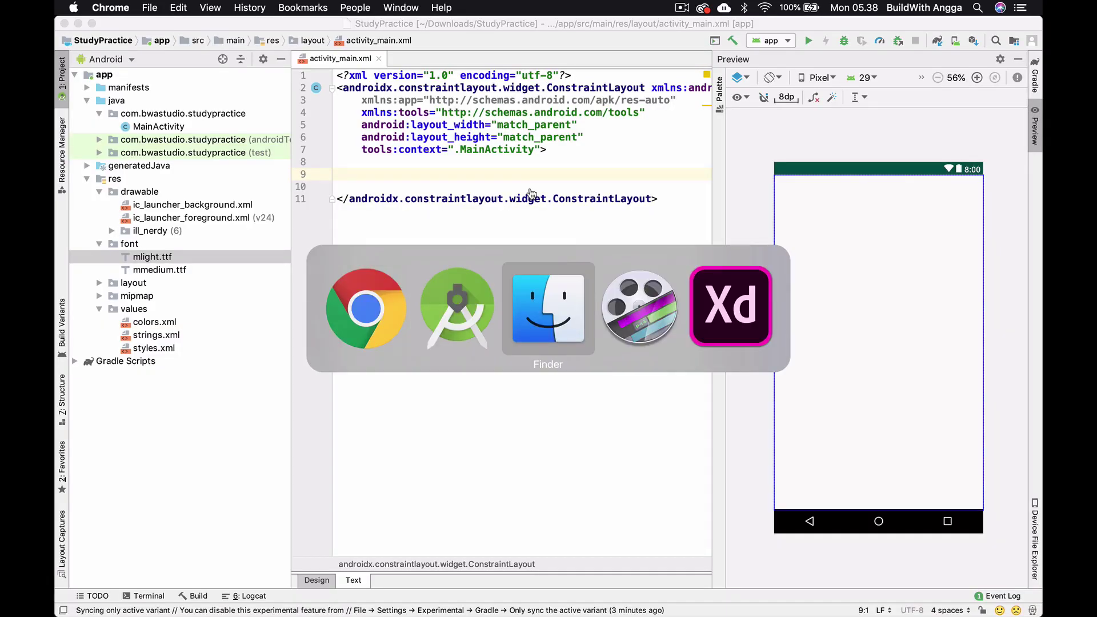
key(super+Tab)
key(super+Tab)
click(746, 226)
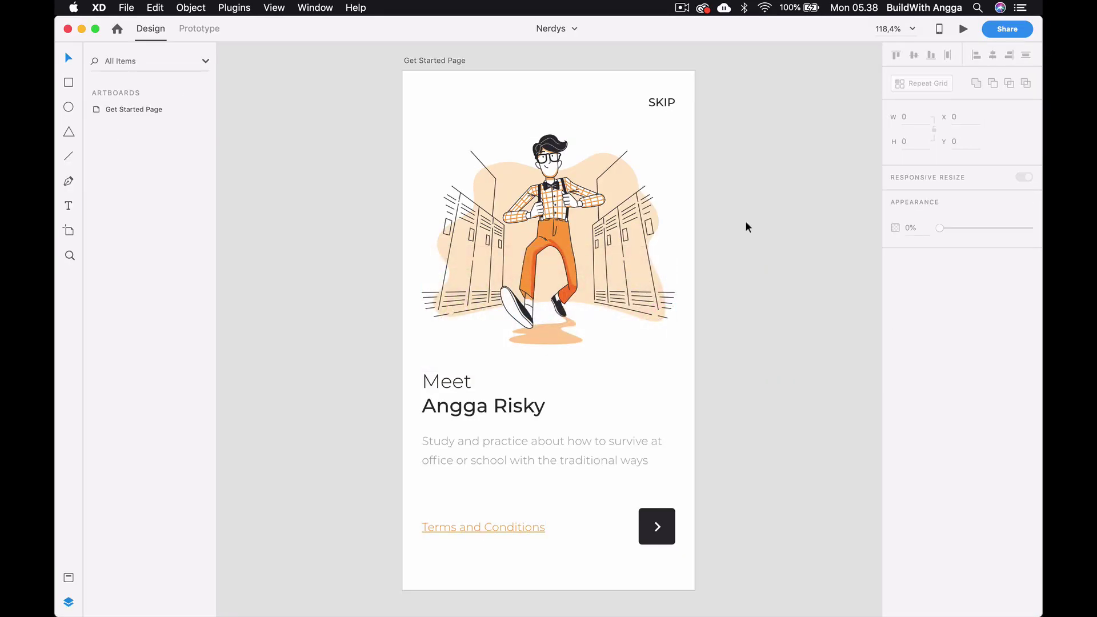
click(597, 189)
click(660, 102)
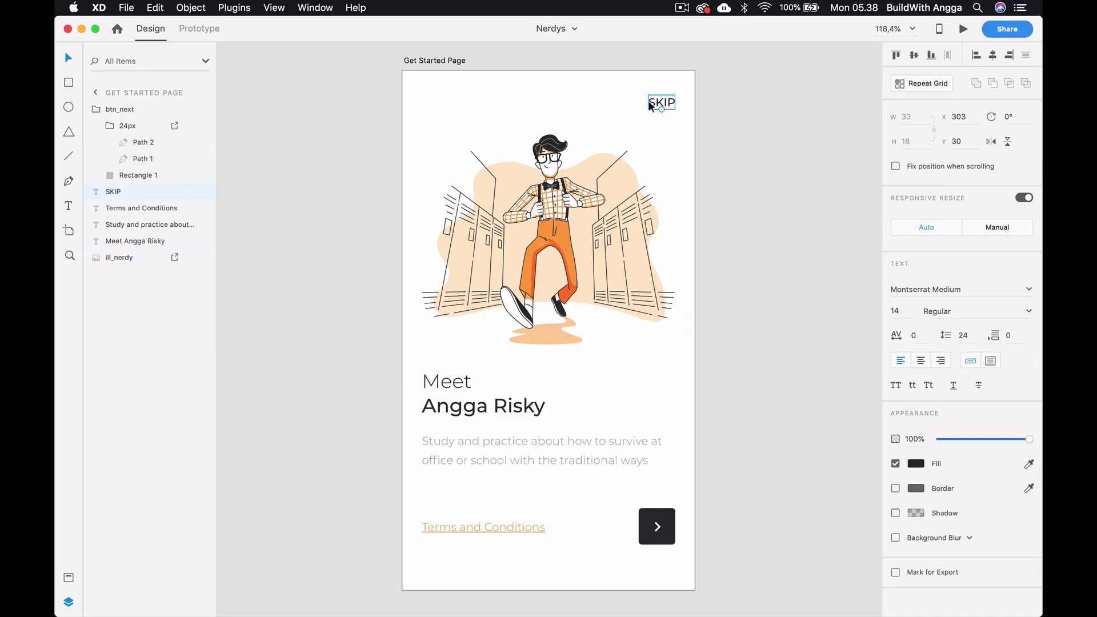
Step: Add a TextView with wrap_content width and height to activity_main.xml
key(super+Tab)
key(super+Tab)
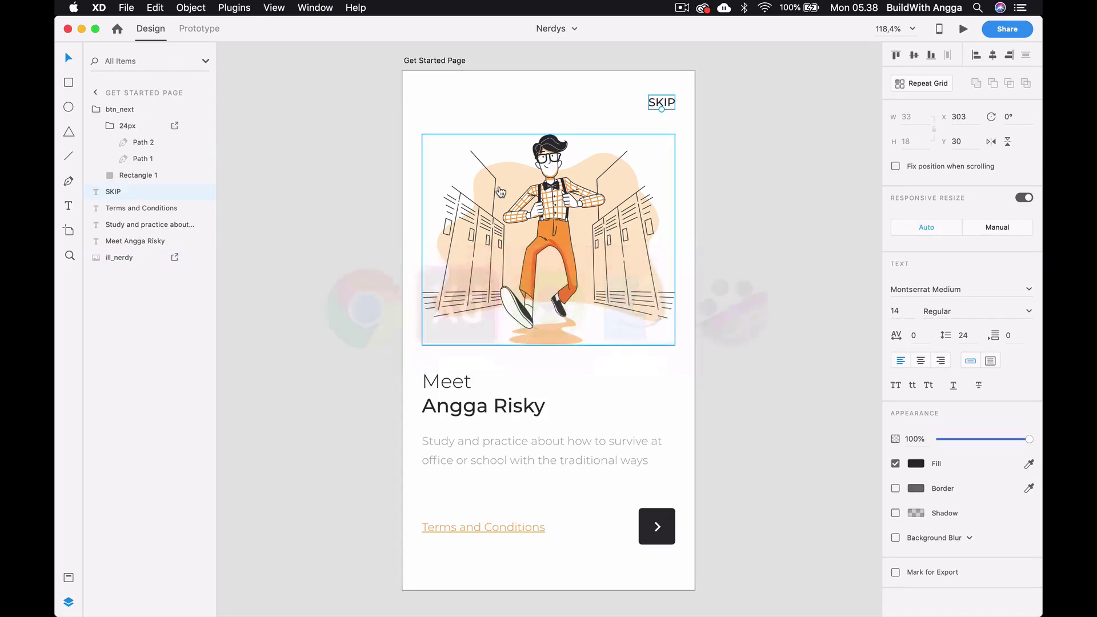
key(super+Tab)
key(super+Tab)
key(super+Tab)
key(super+Tab)
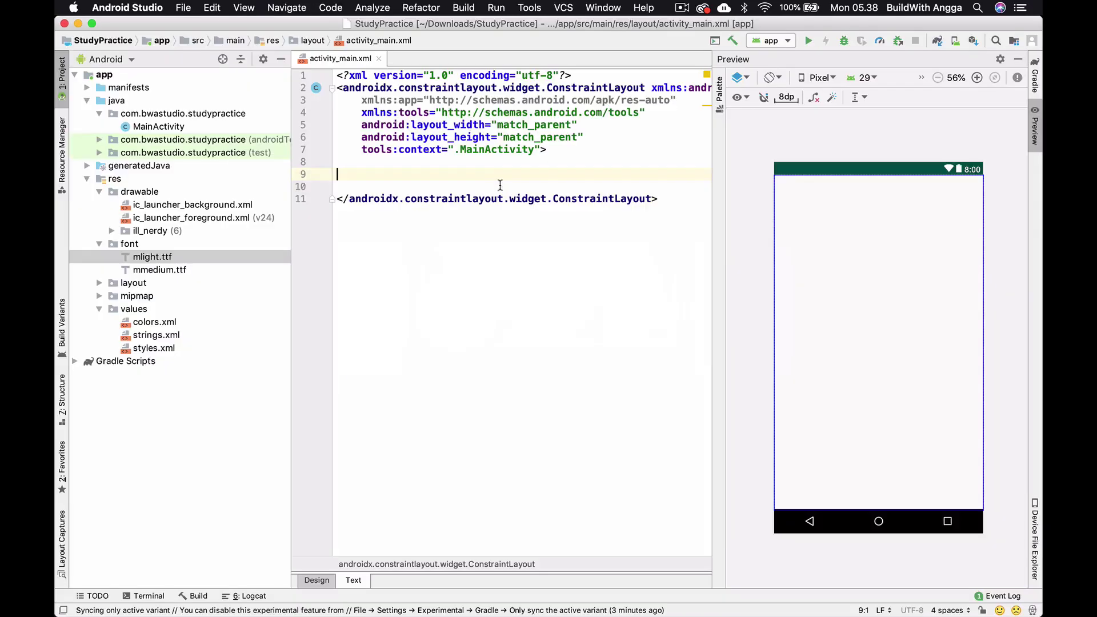
text(<T)
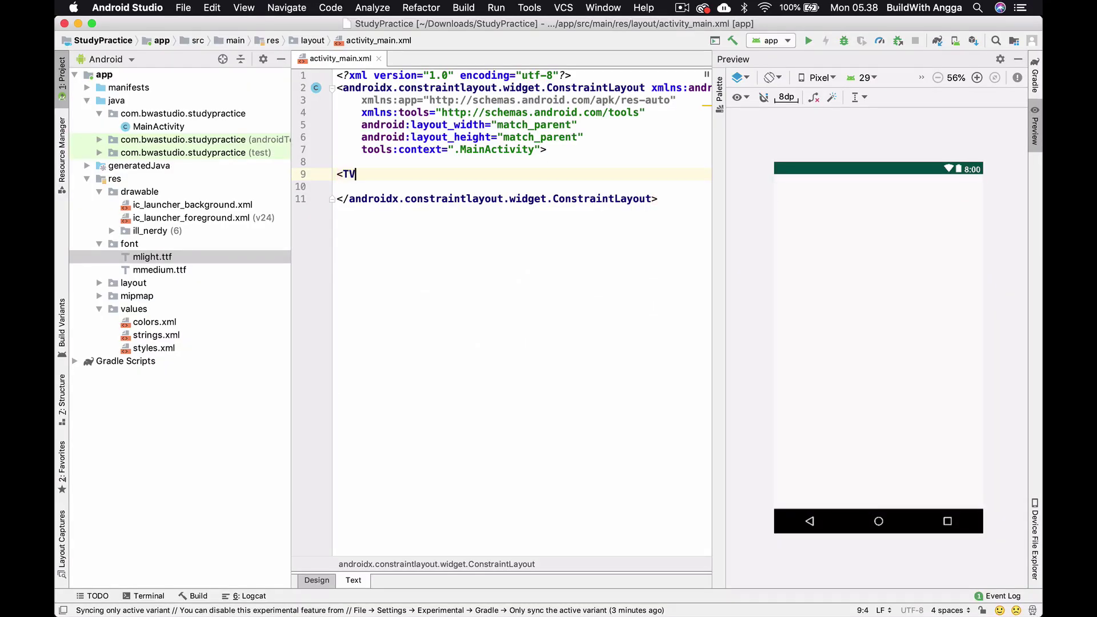
text(v)
key(Return)
key(Return)
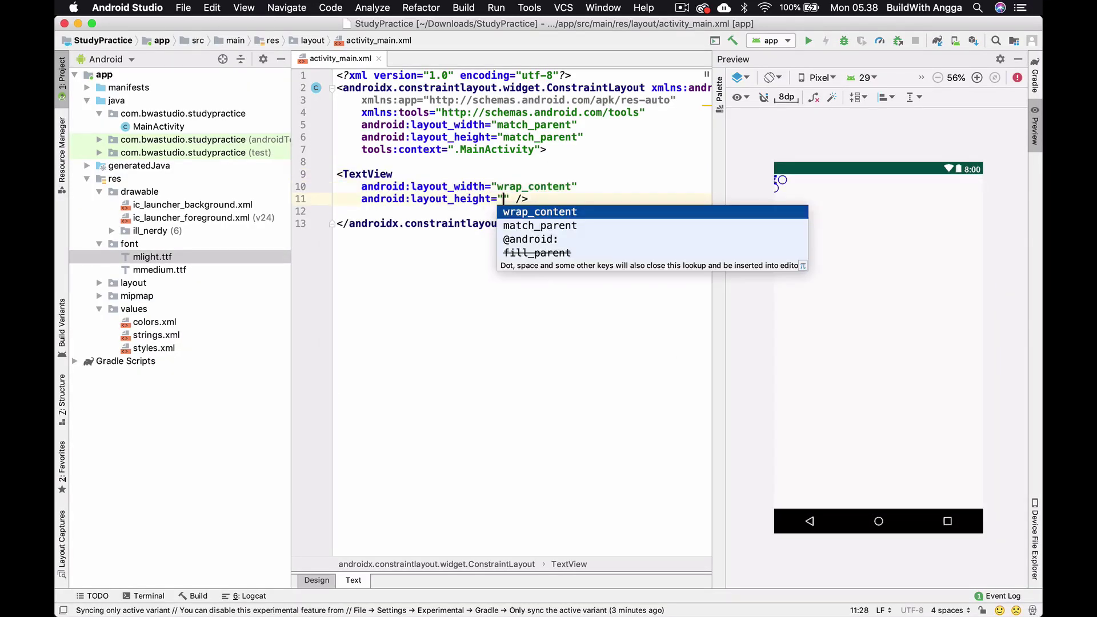
key(Return)
Step: Give the TextView text "SKIP", textSize 14sp and an empty textColor attribute
click(404, 169)
key(Return)
text(te)
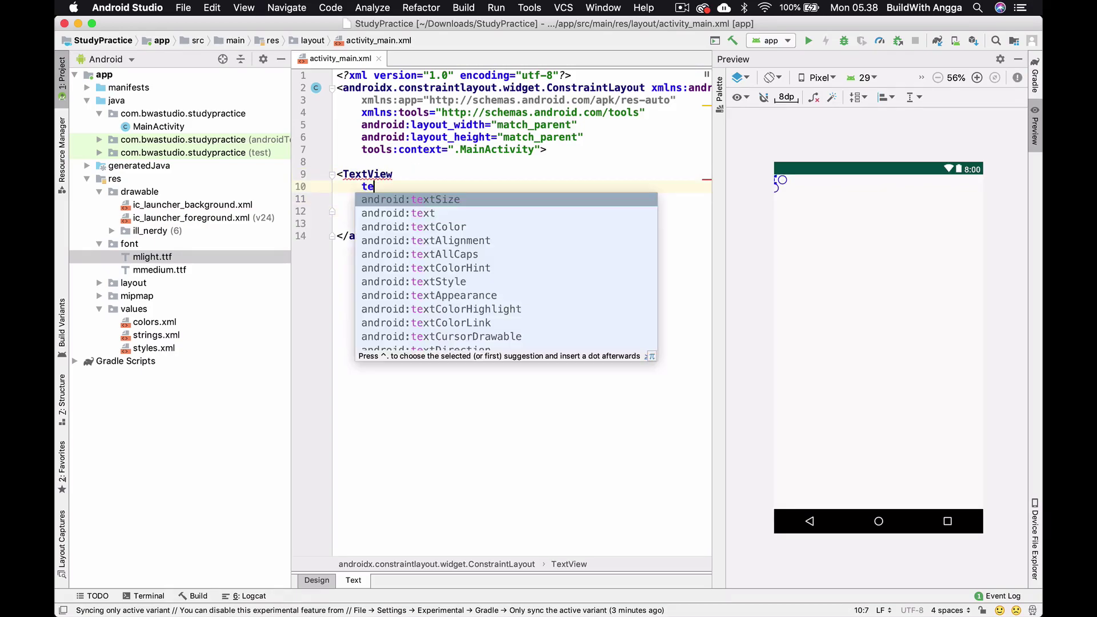
key(Up)
key(Return)
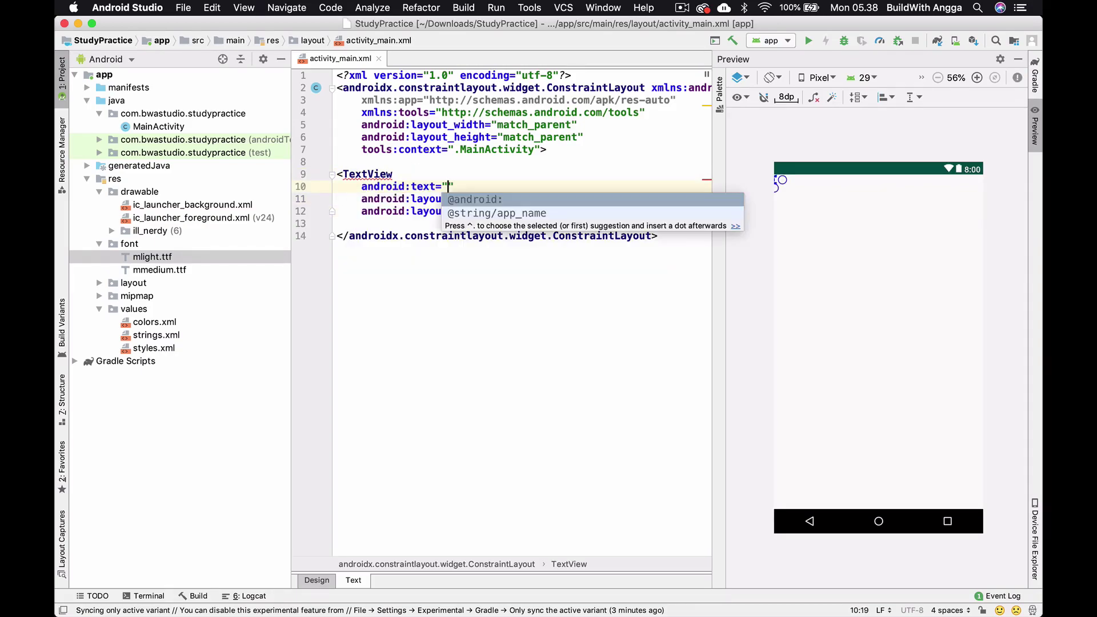
text(SKIP)
key(Up)
key(Return)
text(tsi)
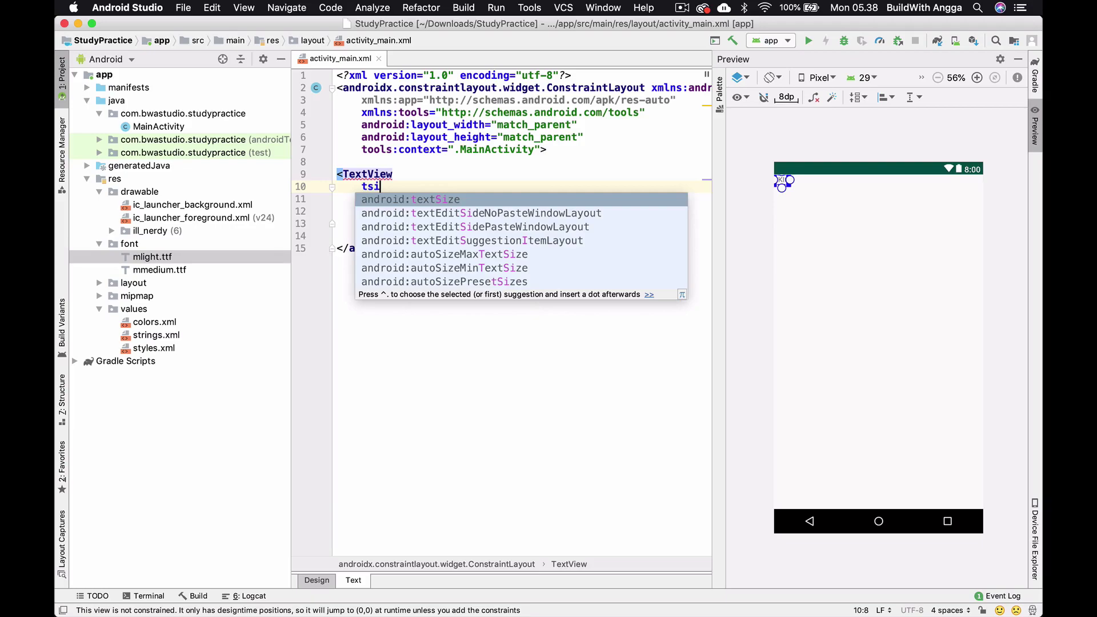
key(Return)
text(14sp)
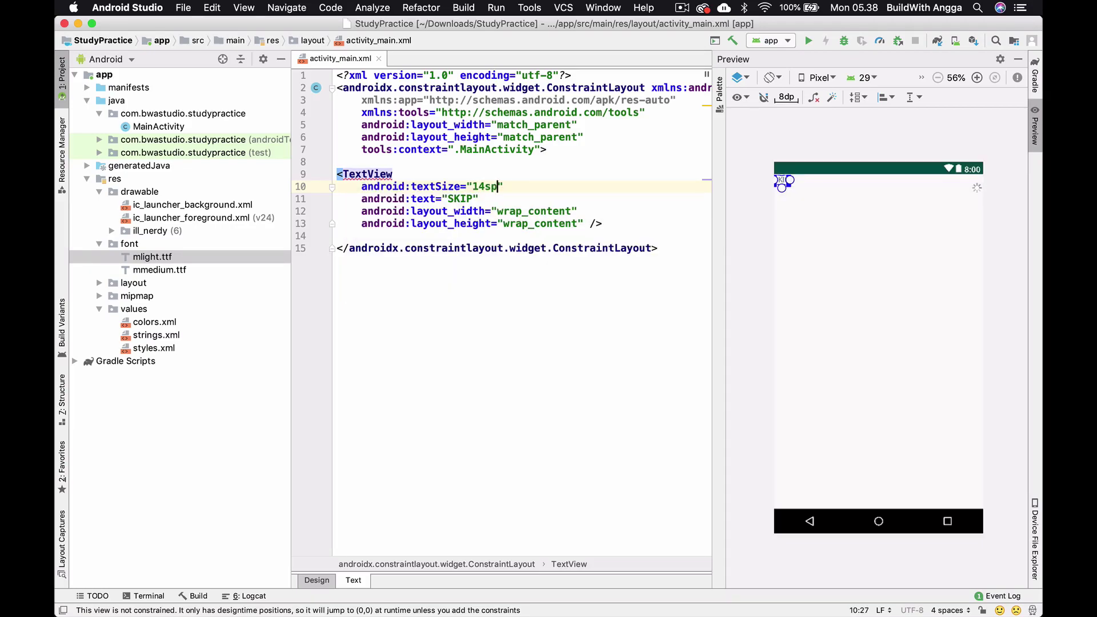
key(Up)
key(Return)
text(col)
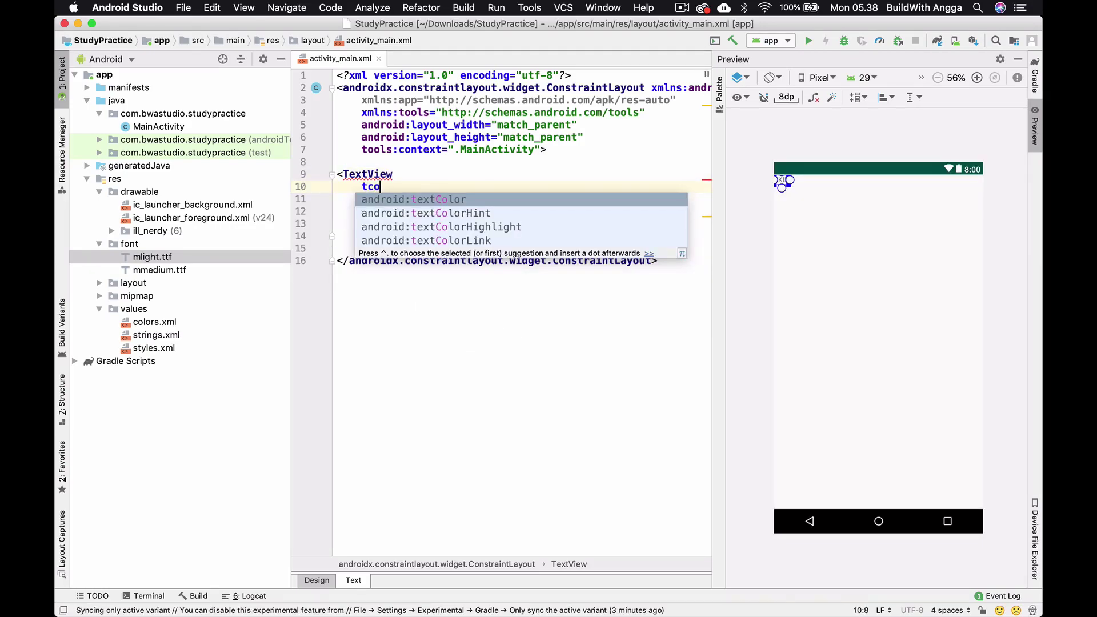
key(Return)
Step: Copy SKIP's #2C2C2F fill from XD into the TextView's textColor
key(super+Tab)
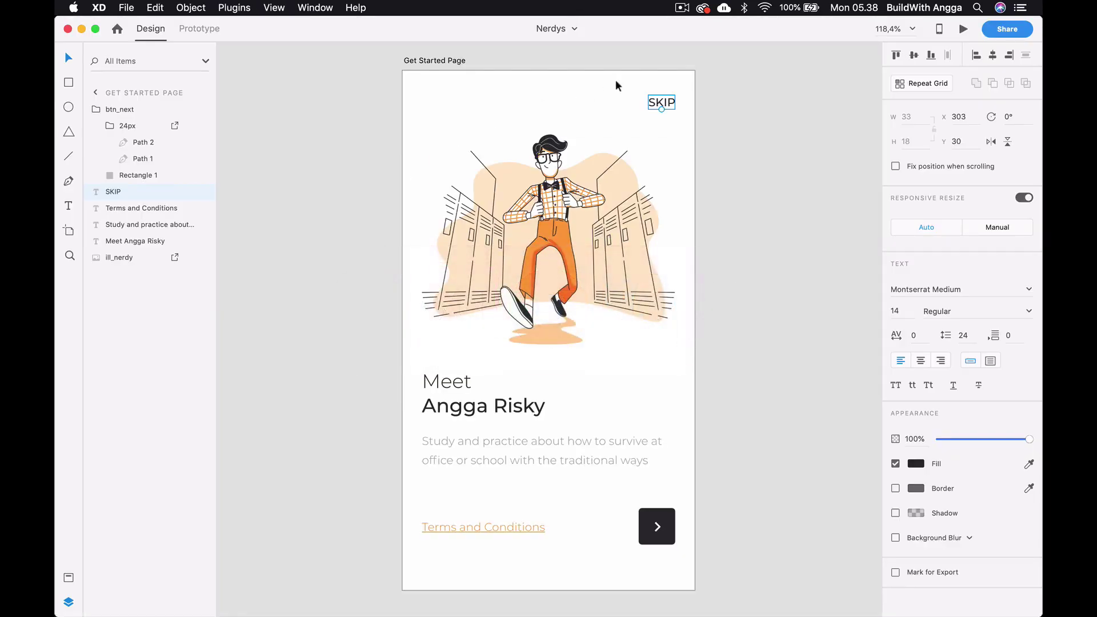
click(916, 465)
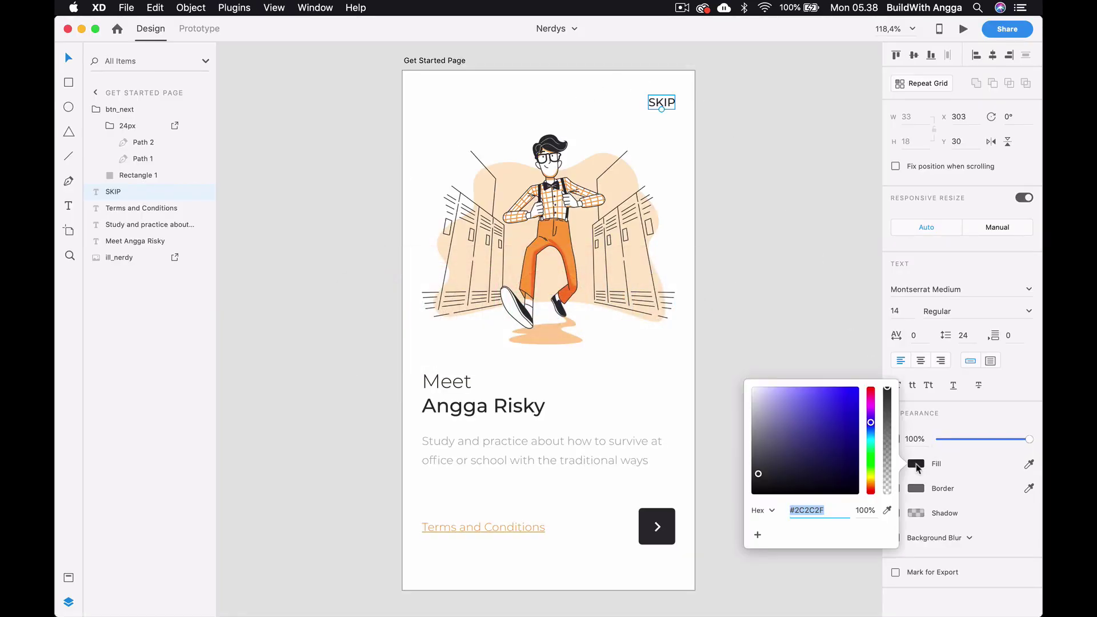
key(Escape)
key(super+Tab)
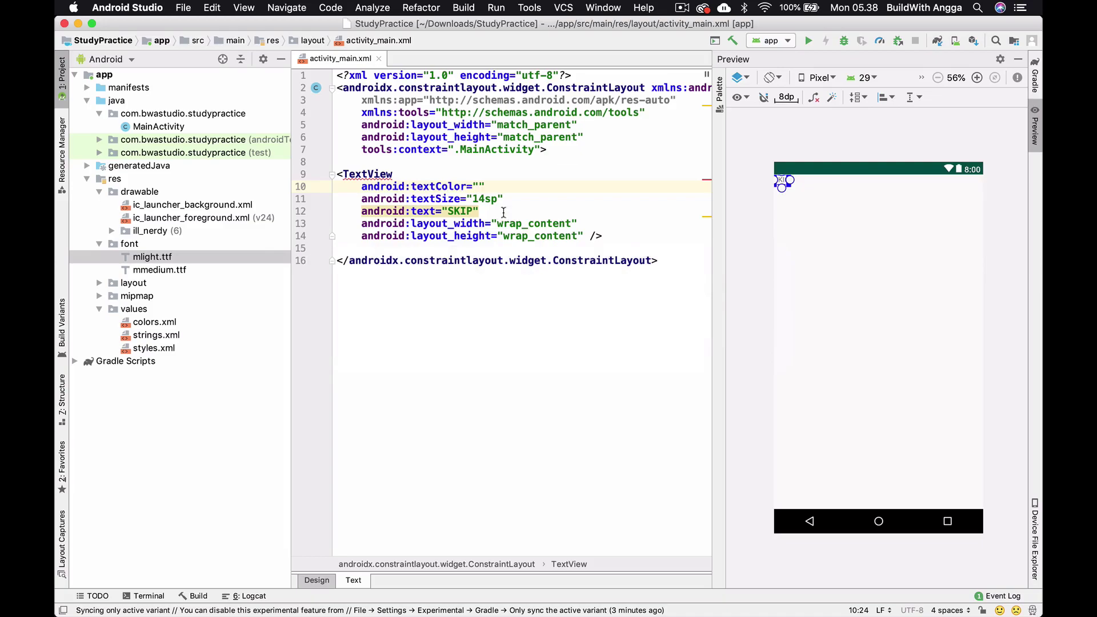
text(#2C2C2F)
click(461, 176)
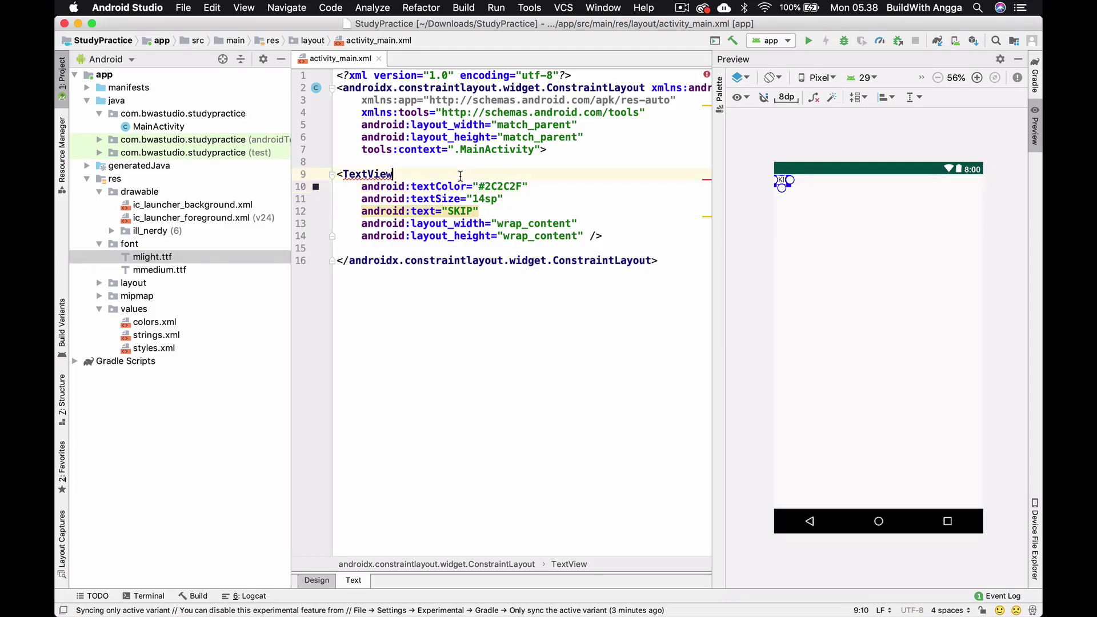
key(Return)
text(fon)
key(Return)
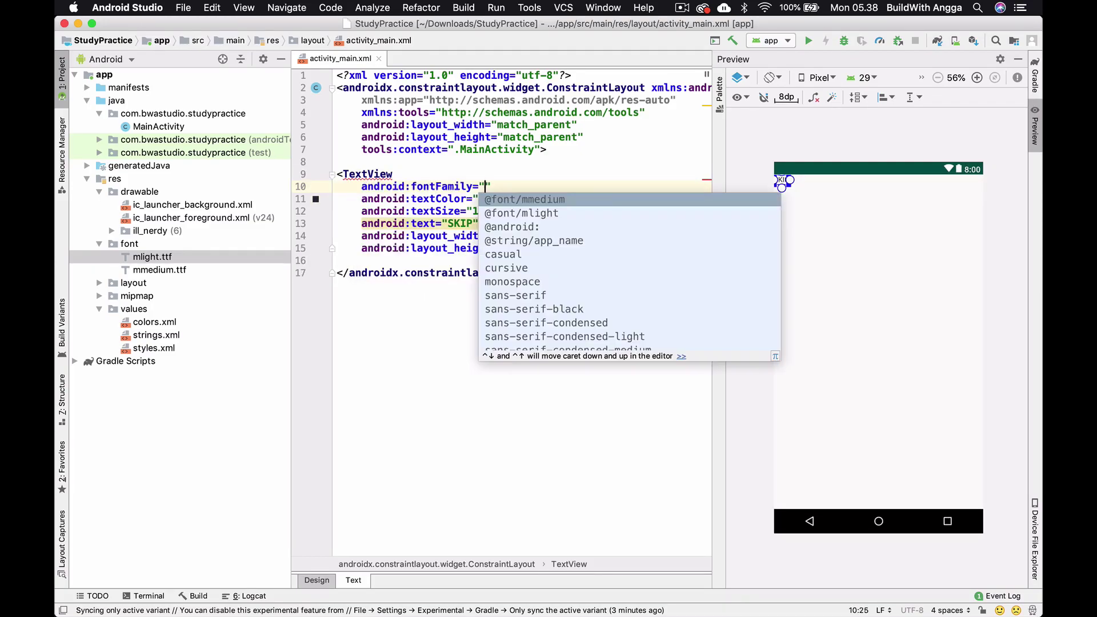
key(Return)
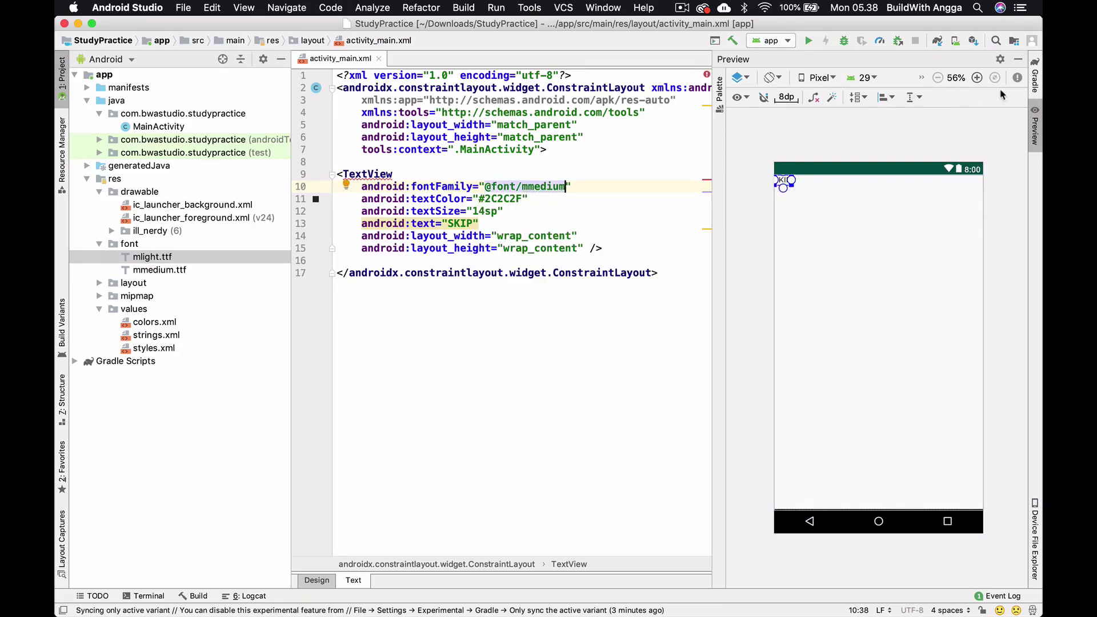
Step: Constrain SKIP to the parent's top and right edges in the enlarged preview
click(976, 77)
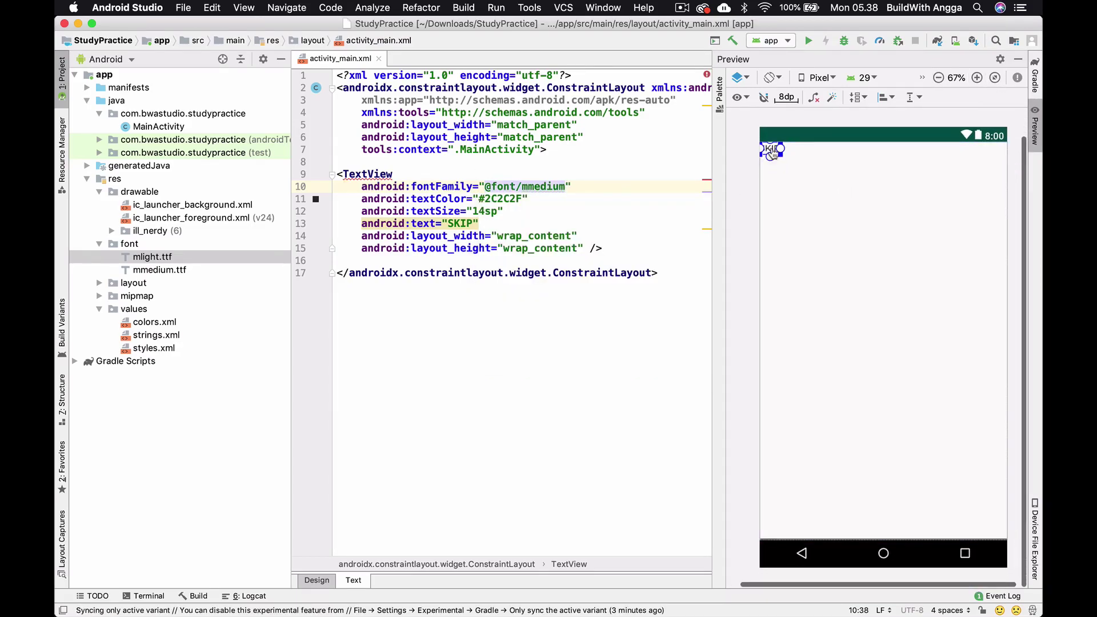
drag(783, 151, 1007, 161)
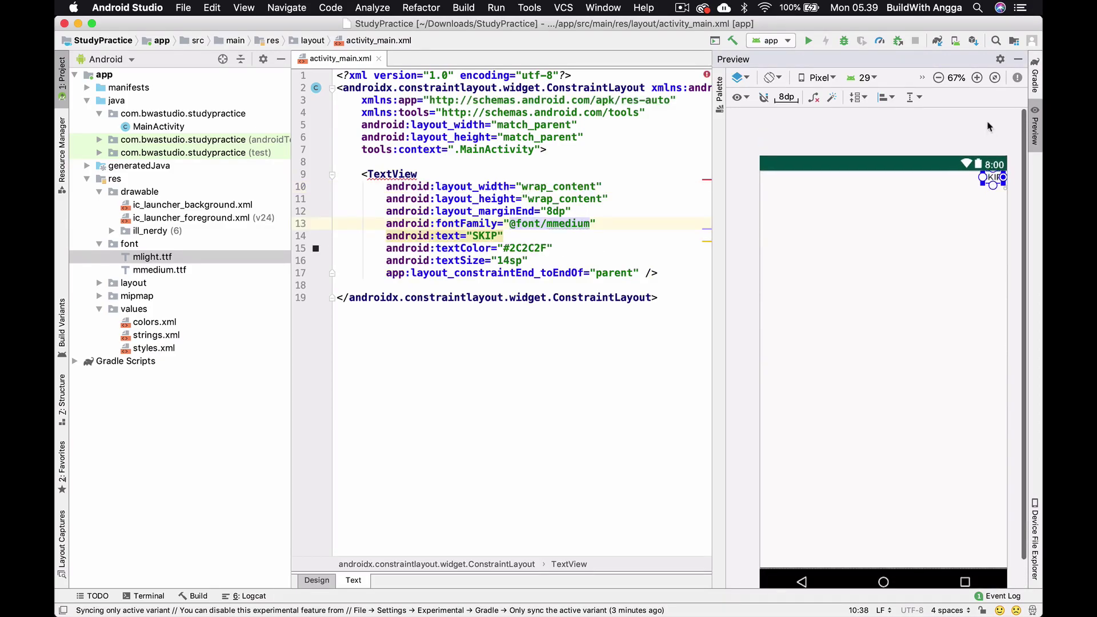
drag(994, 173, 992, 173)
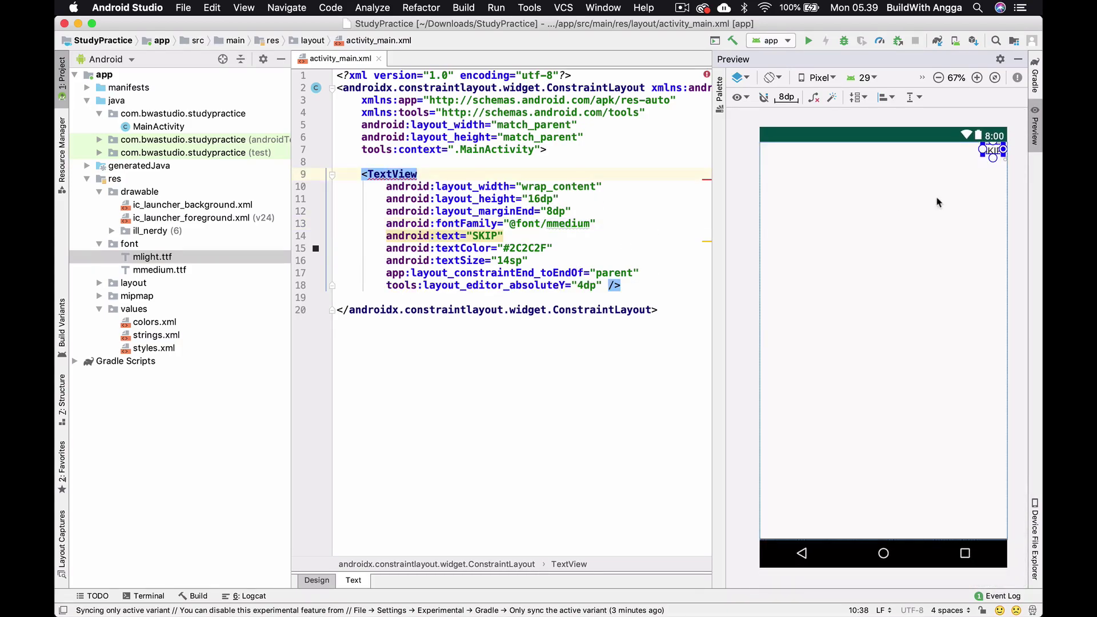
mouse_move(992, 144)
mouse_down()
mouse_move(979, 176)
mouse_move(994, 163)
mouse_move(978, 169)
mouse_up()
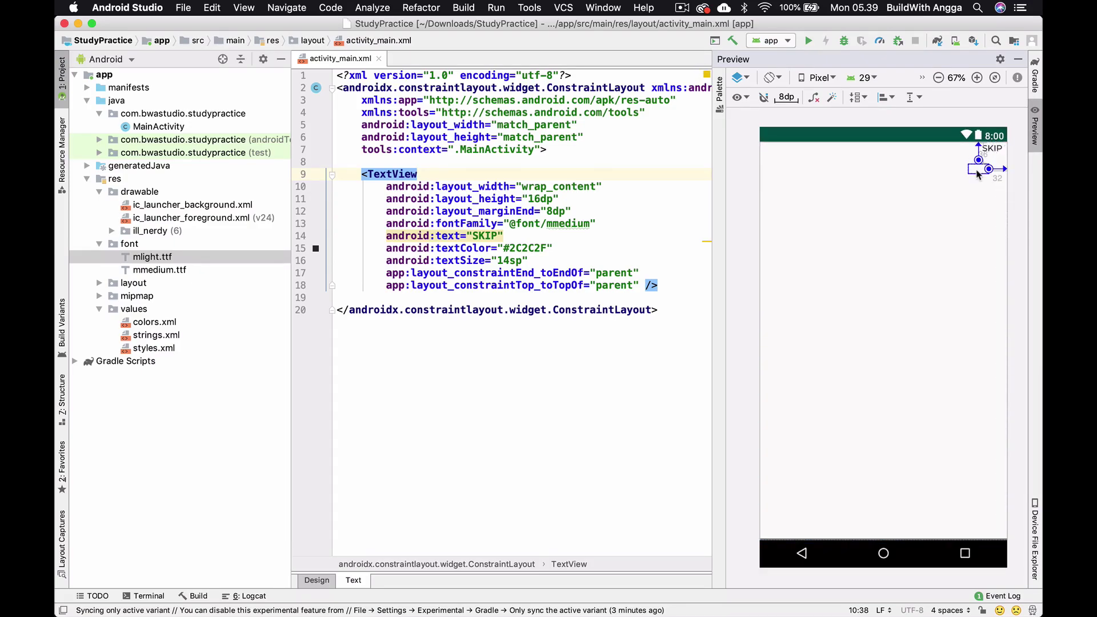
Step: Check SKIP's distances to the artboard edges in XD: 30 top, 24 right
click(894, 120)
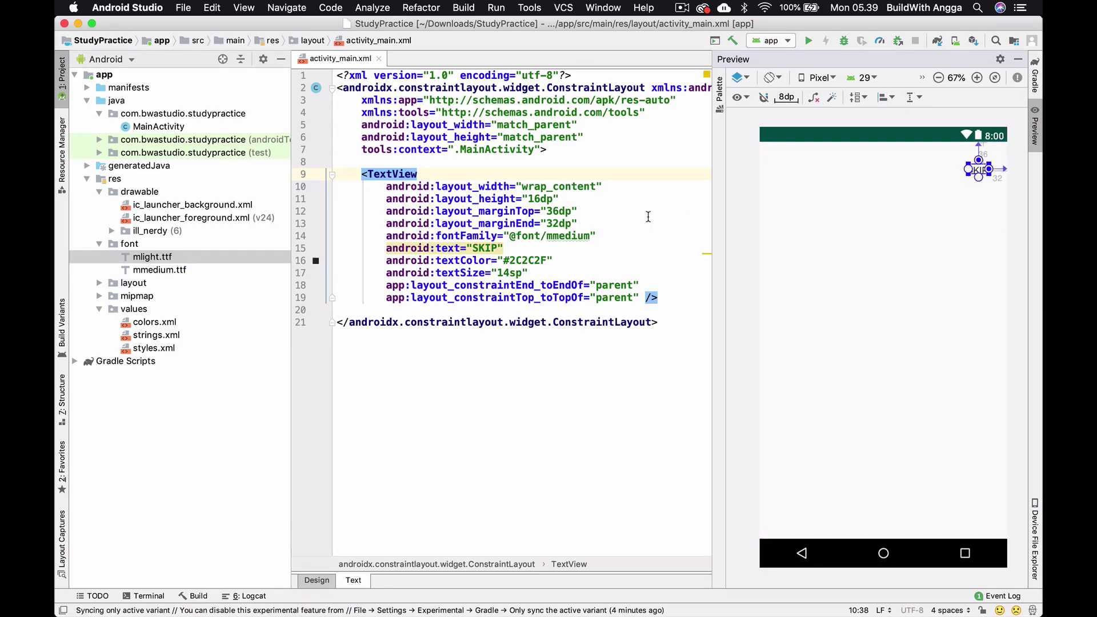
key(super+Tab)
key(alt)
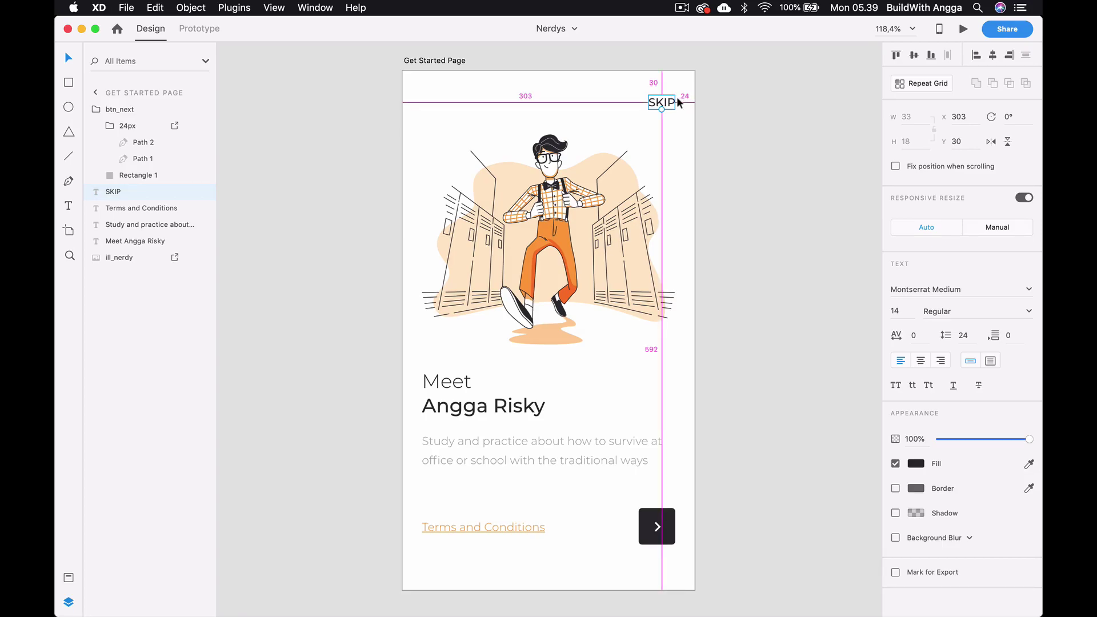
Step: Change SKIP's layout_marginEnd to 24dp and layout_marginTop to 30dp
key(super+Tab)
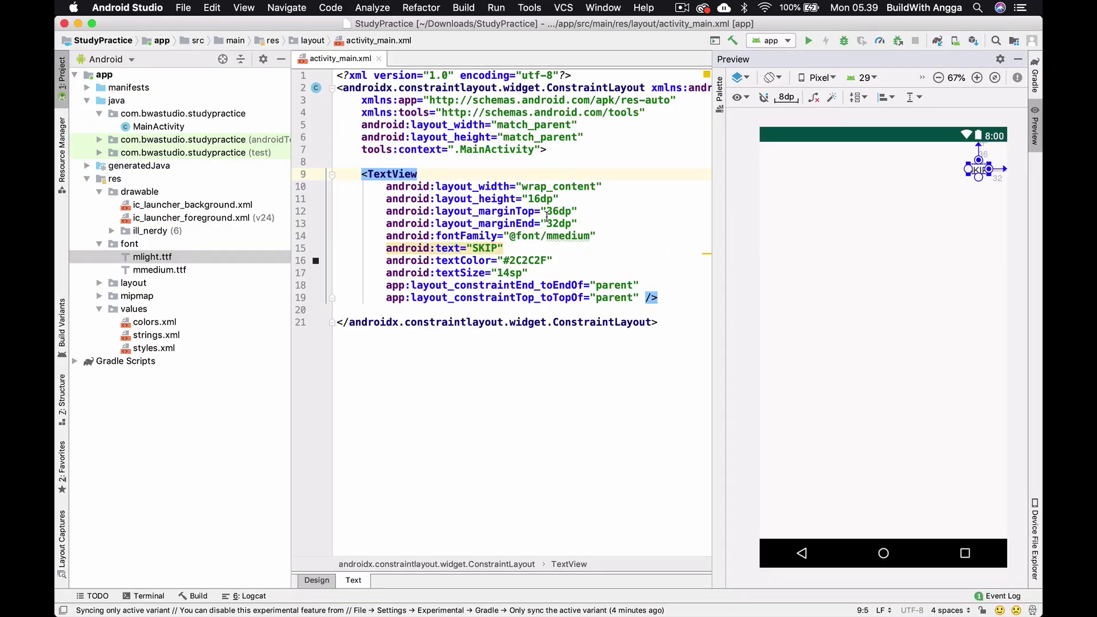
double_click(560, 223)
text(24)
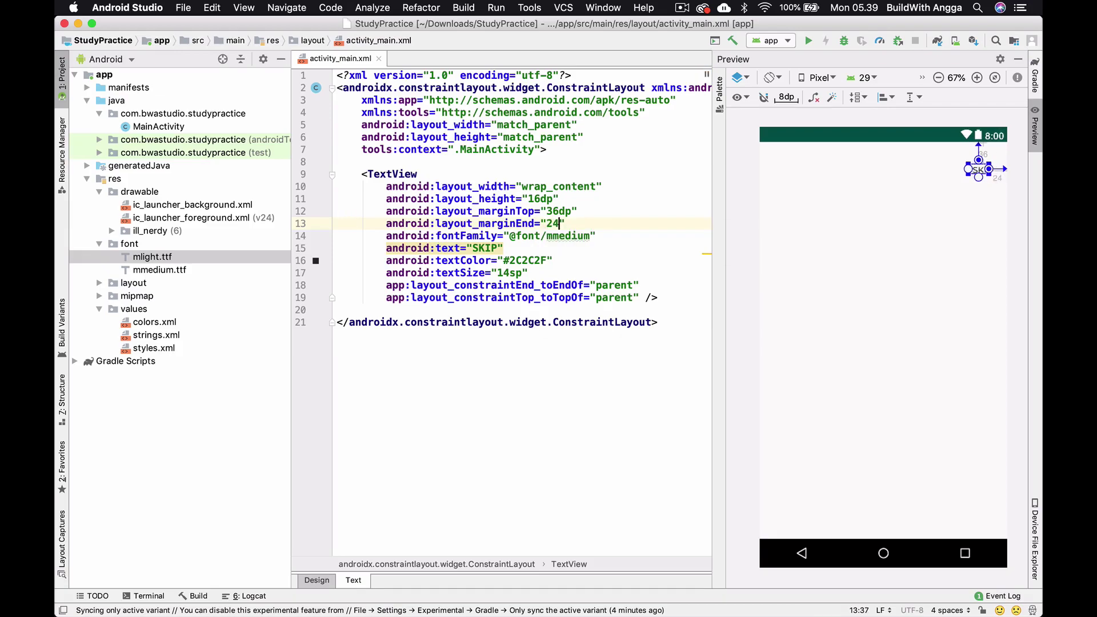
text(s)
key(BackSpace)
text(dp)
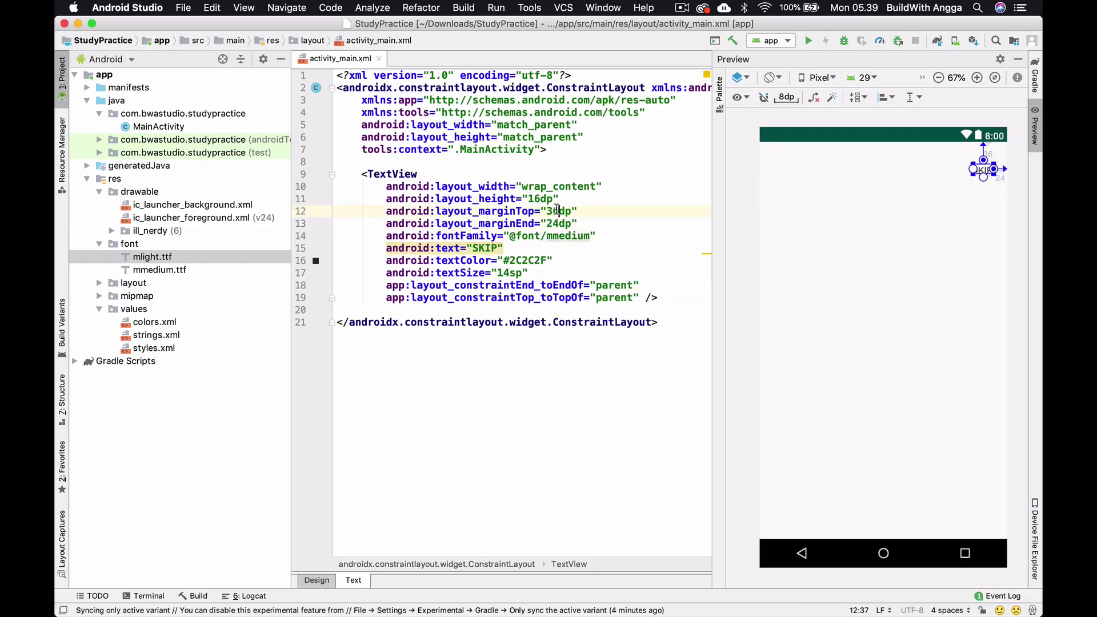
double_click(556, 210)
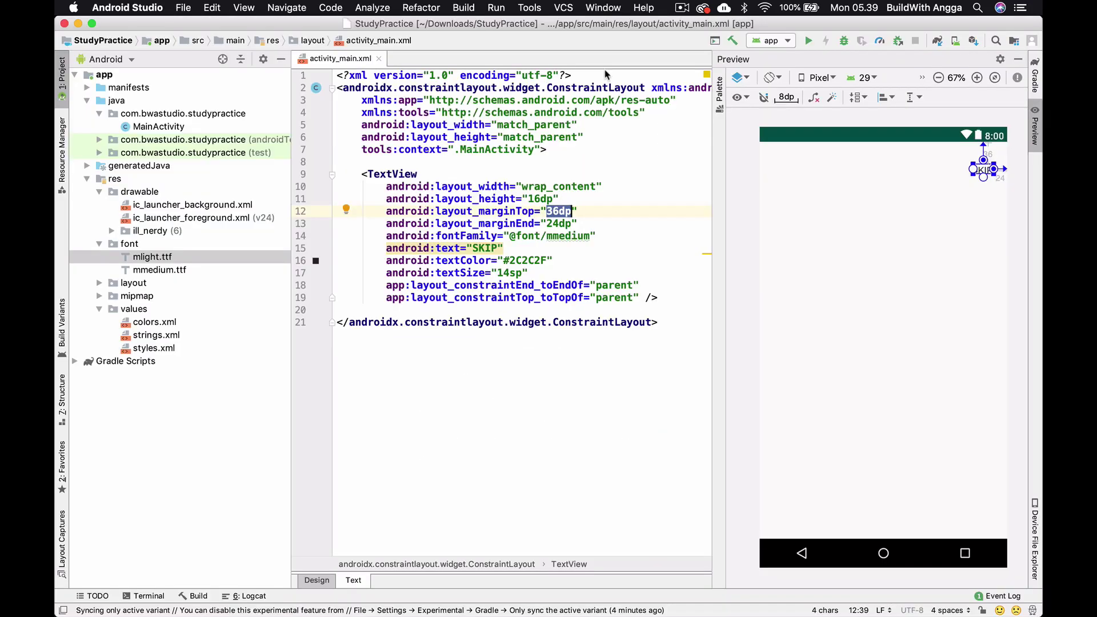
text(30dp)
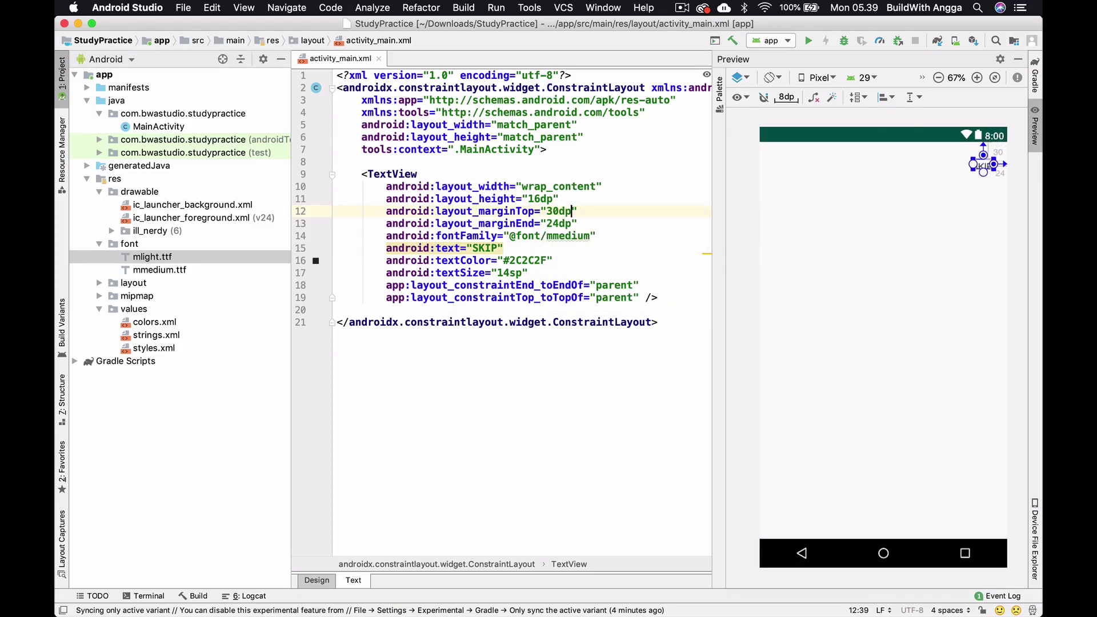
Step: Select SKIP in the preview and compare it with the XD design
click(735, 180)
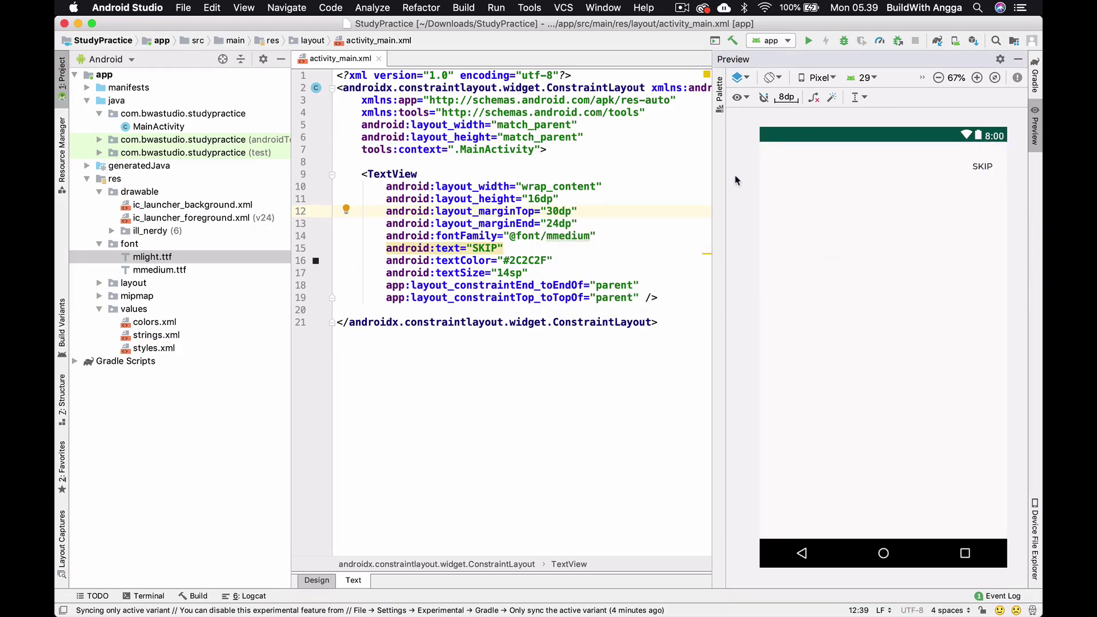
click(983, 165)
key(super+Tab)
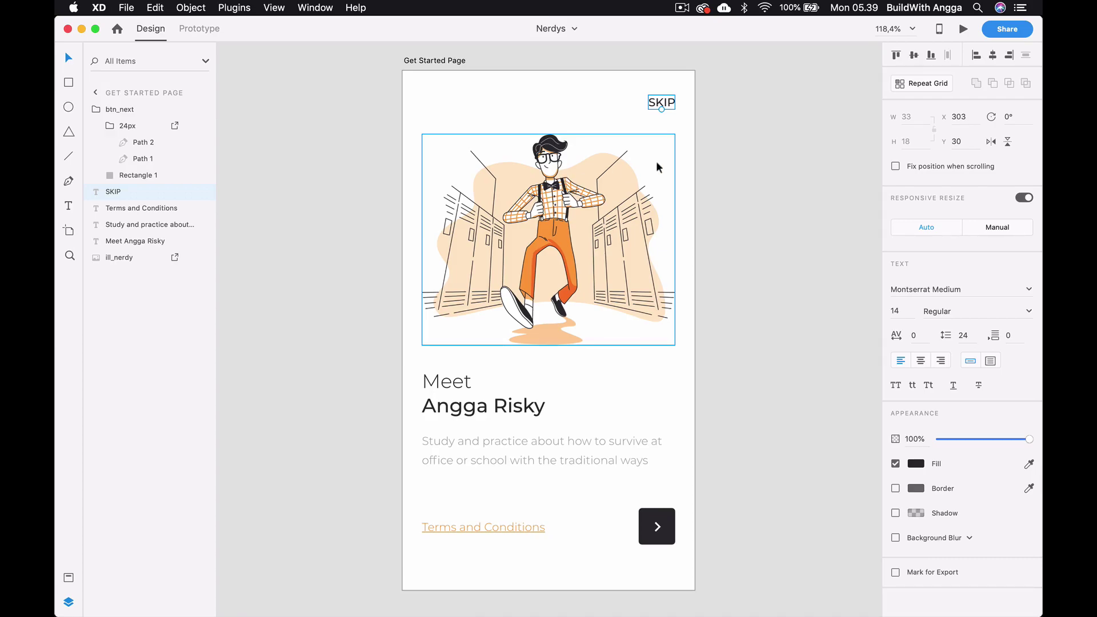
click(550, 602)
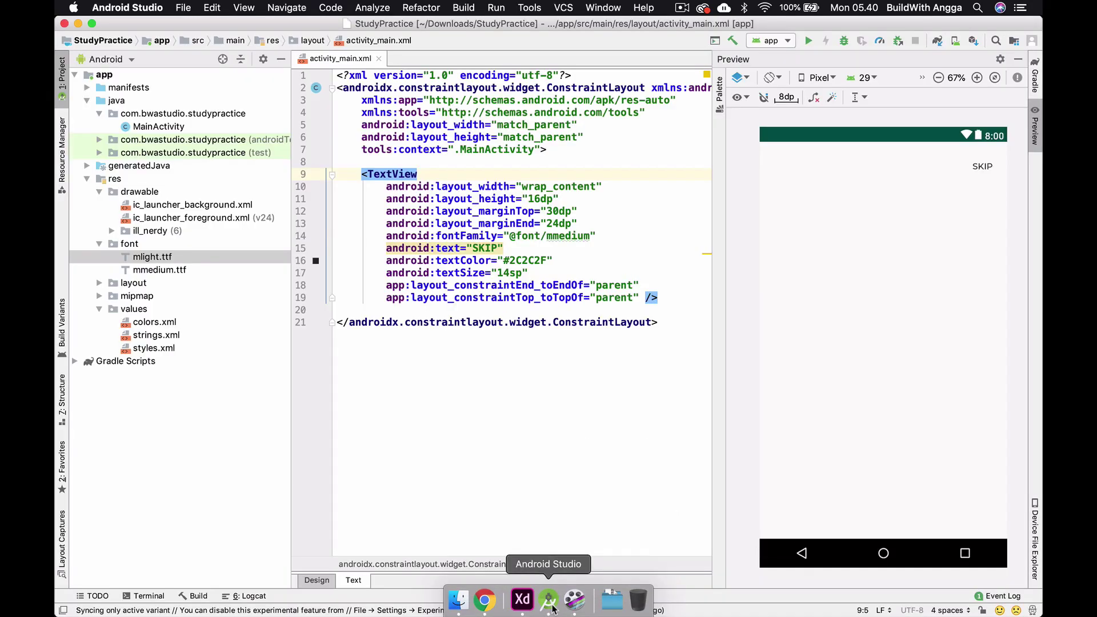
key(Return)
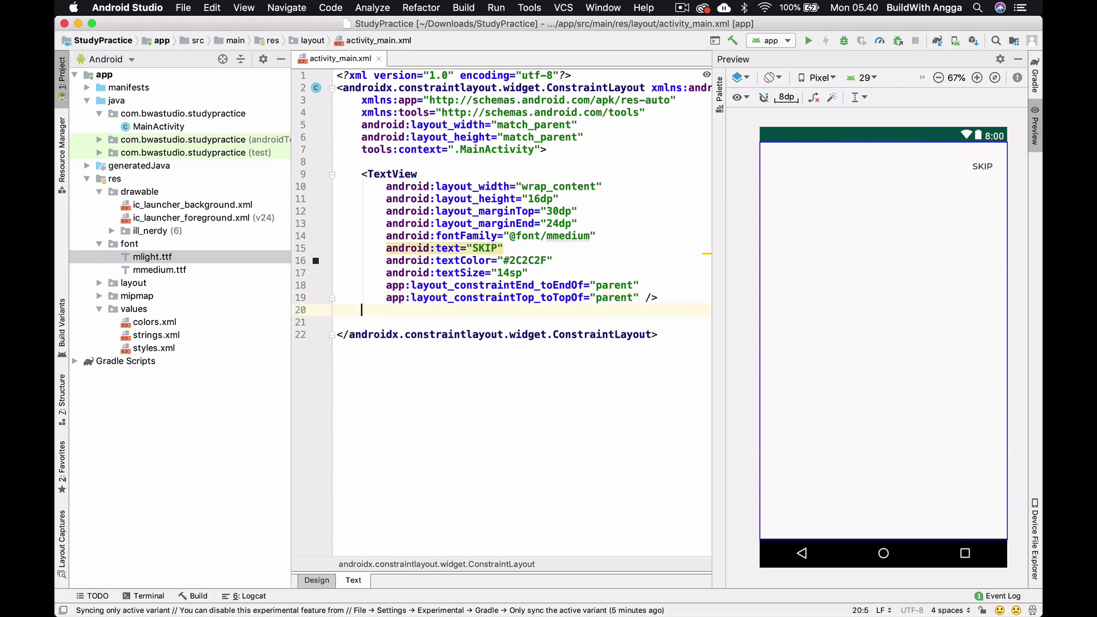
key(Return)
text(<I)
key(Return)
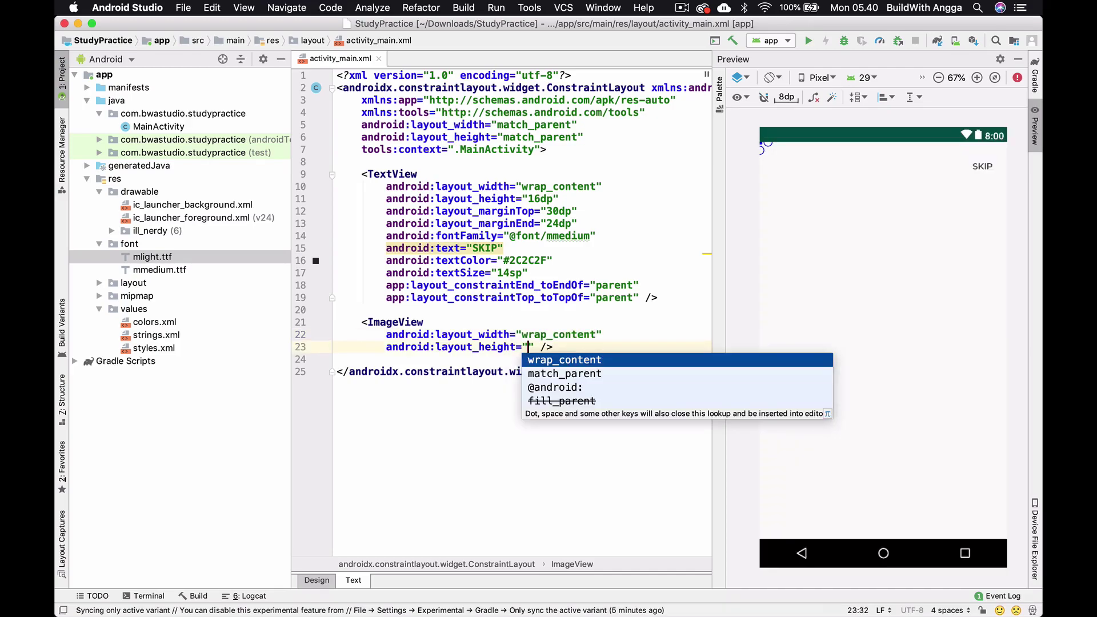
key(Return)
key(Return)
key(Up)
key(Up)
key(Return)
text(src)
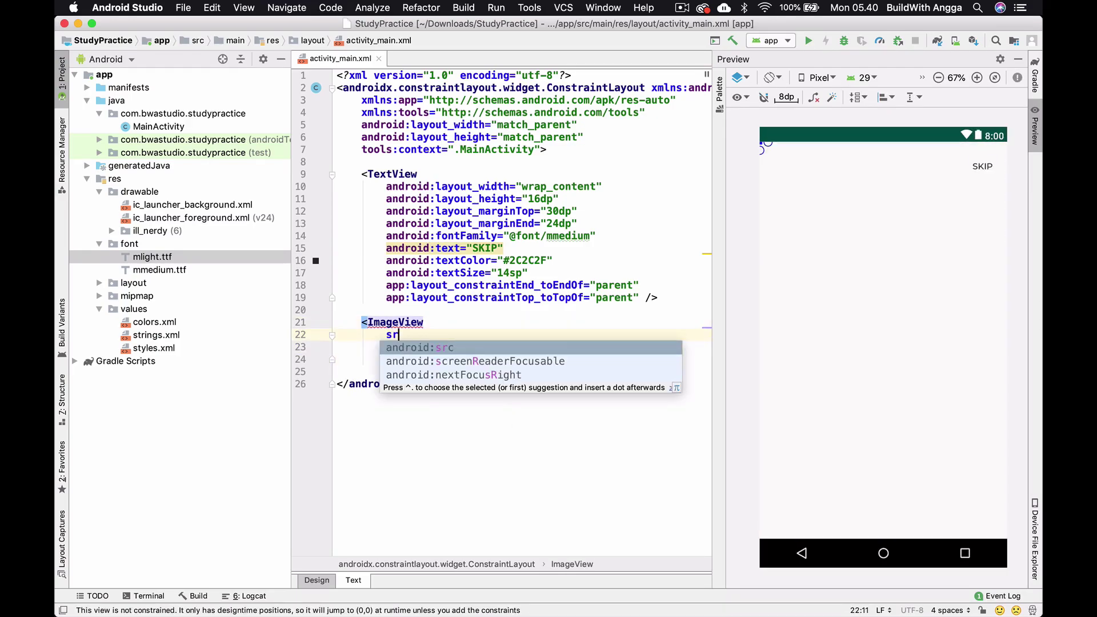
key(Return)
text(ill)
key(Return)
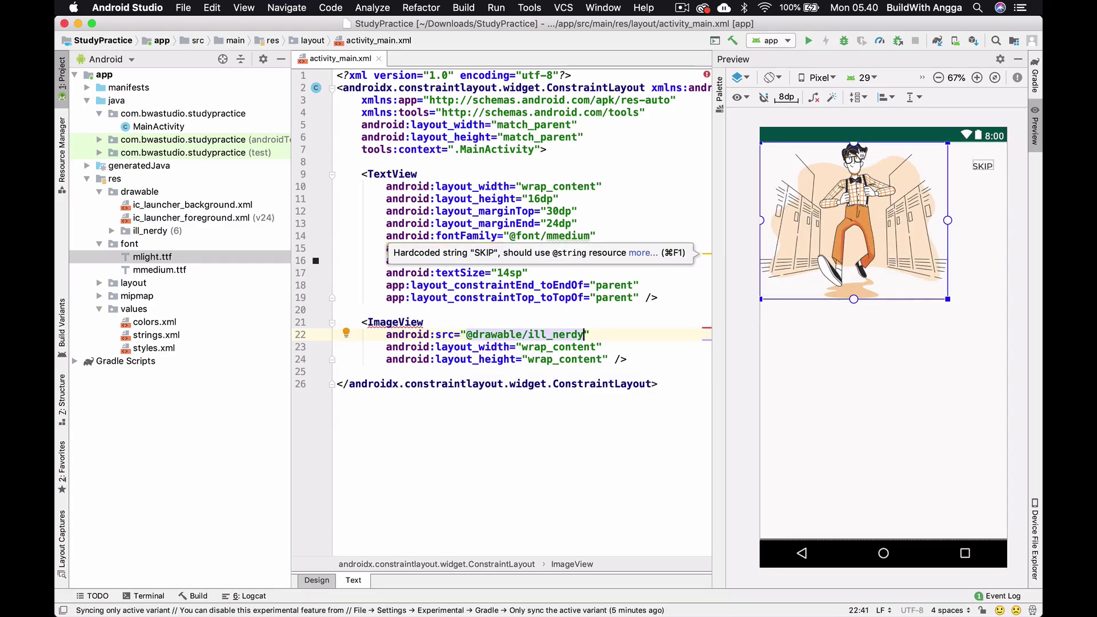
Step: Constrain the illustration's top to SKIP and its sides to the parent edges
drag(854, 143, 982, 166)
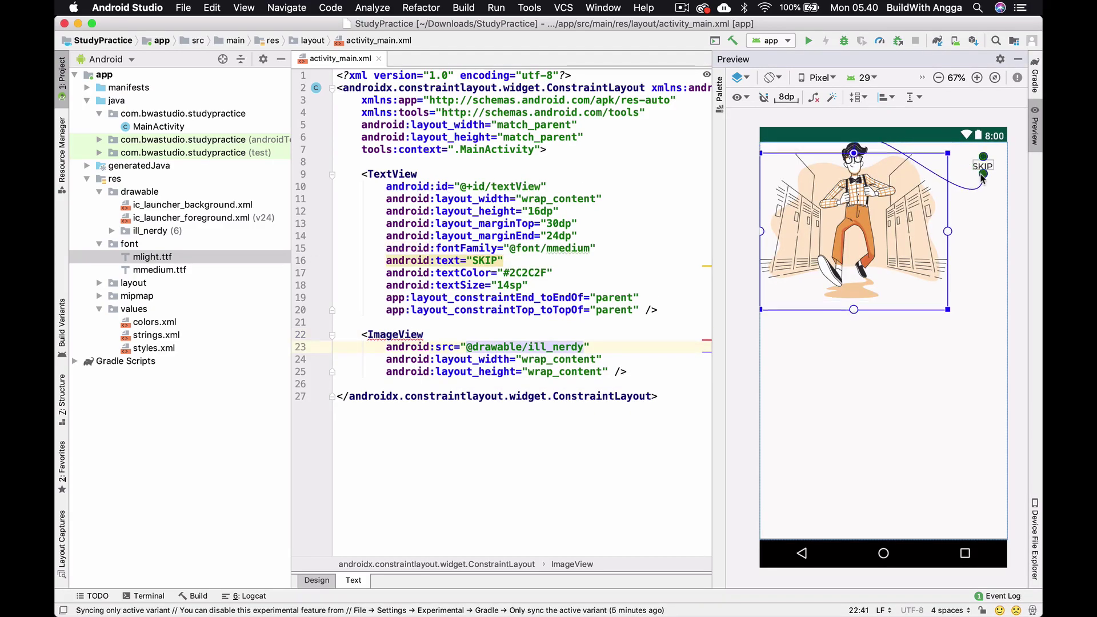
drag(948, 249, 1007, 249)
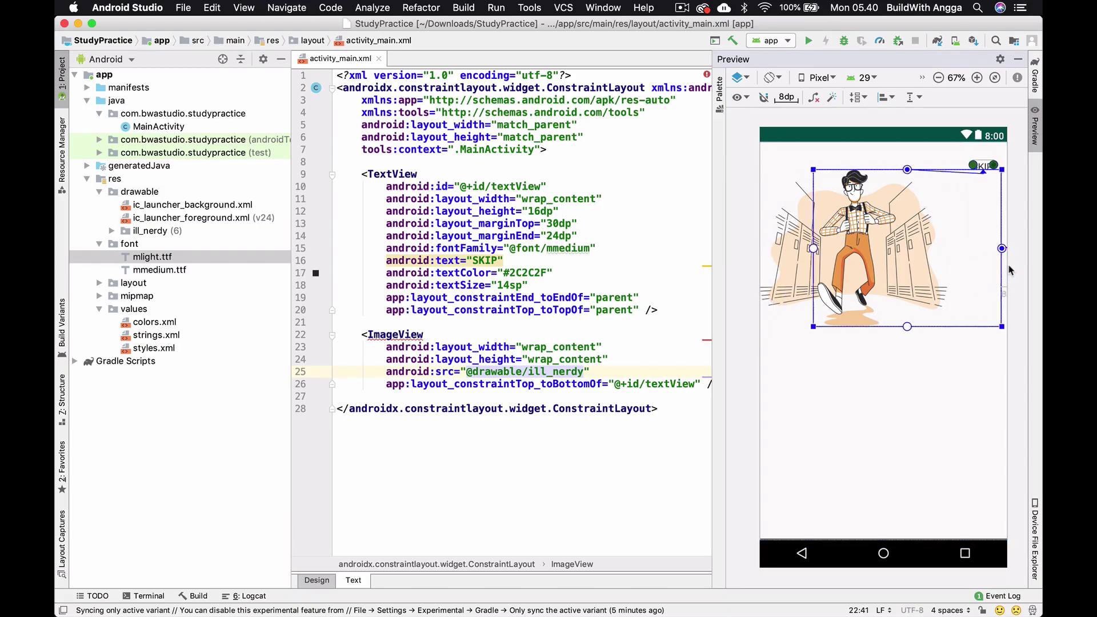
drag(815, 248, 761, 249)
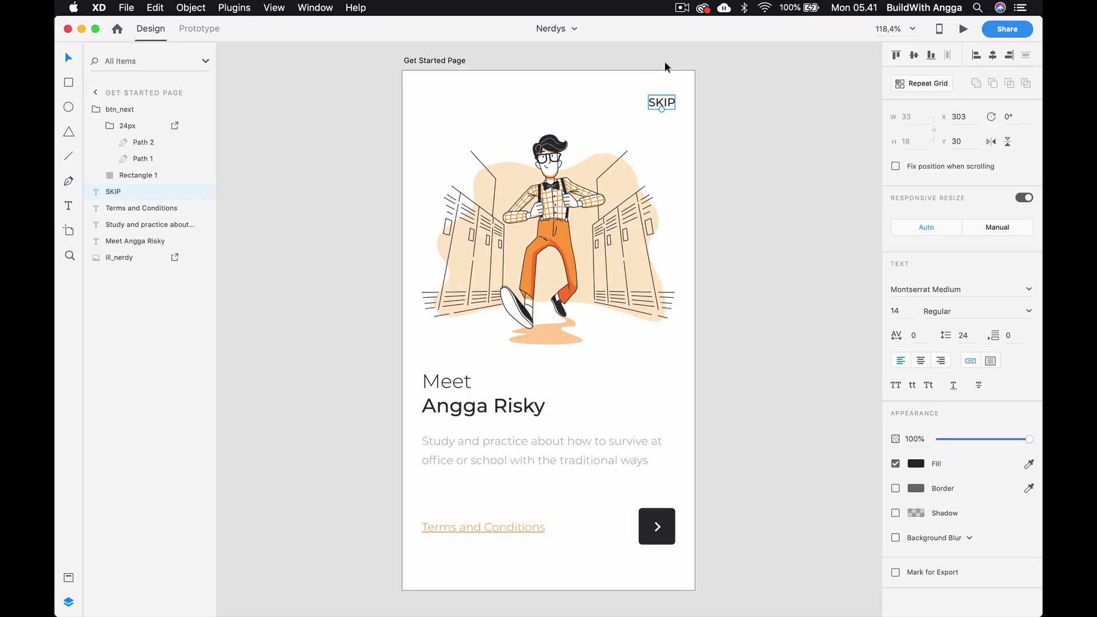
Step: Add layout_marginTop="30dp" to the ill_nerdy ImageView
click(628, 191)
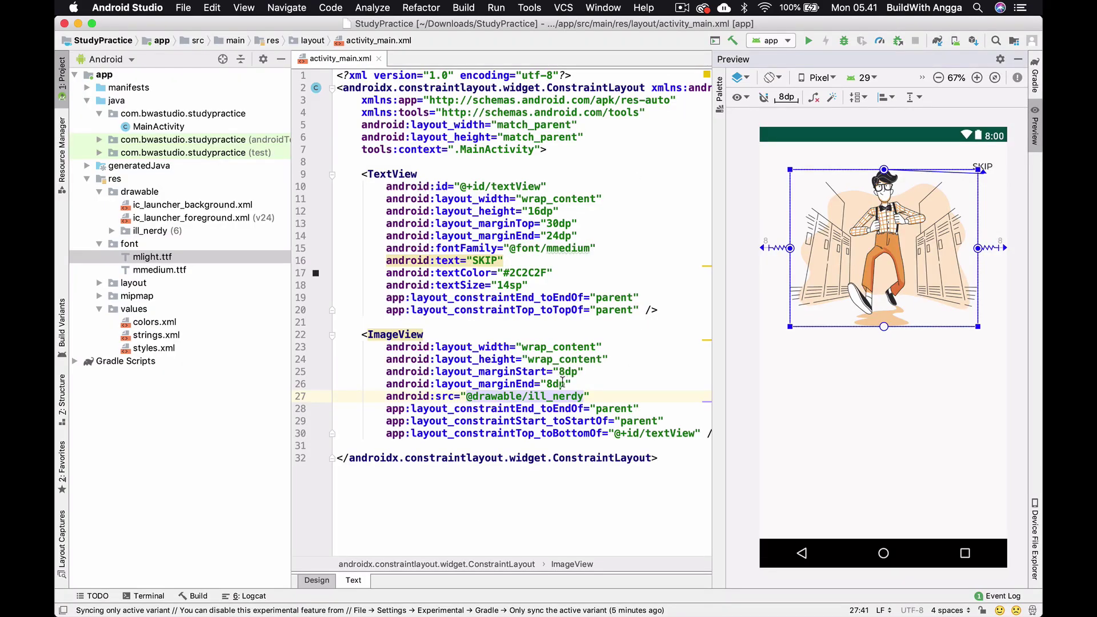
click(574, 383)
key(Return)
text(mt)
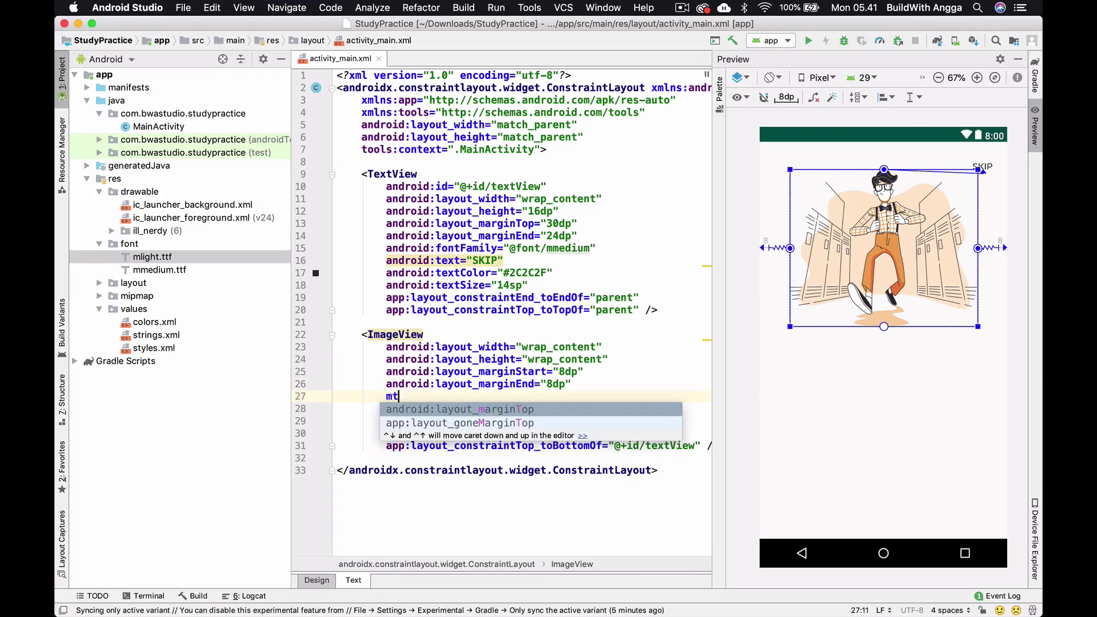
key(Return)
text(30dp)
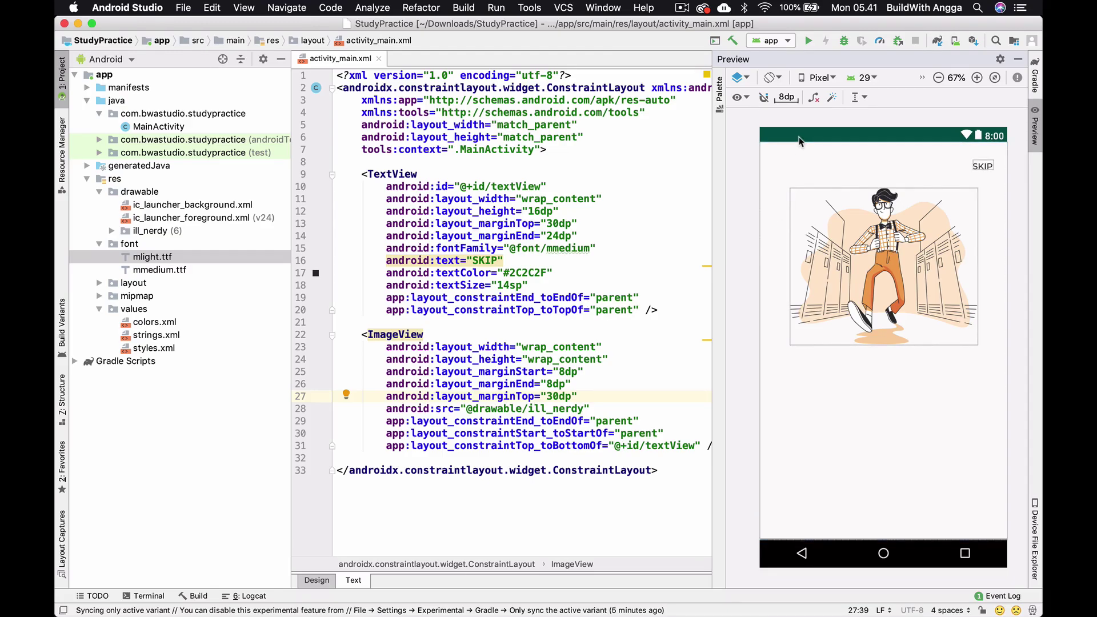
Step: Copy the Terms and Conditions orange hex from XD and open colors.xml
key(super+Tab)
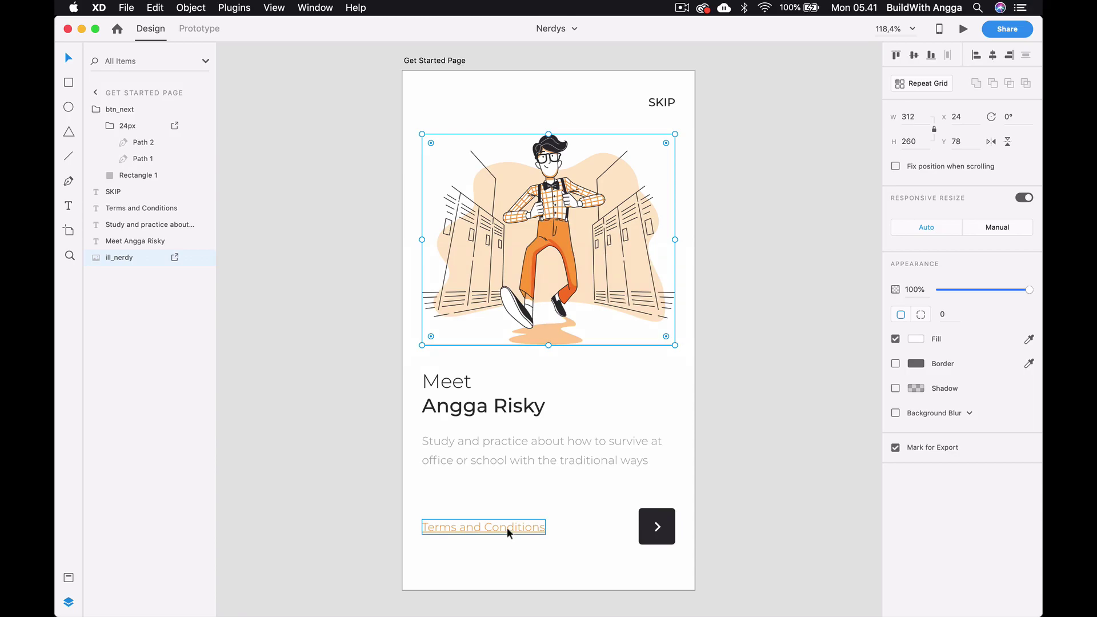
click(510, 527)
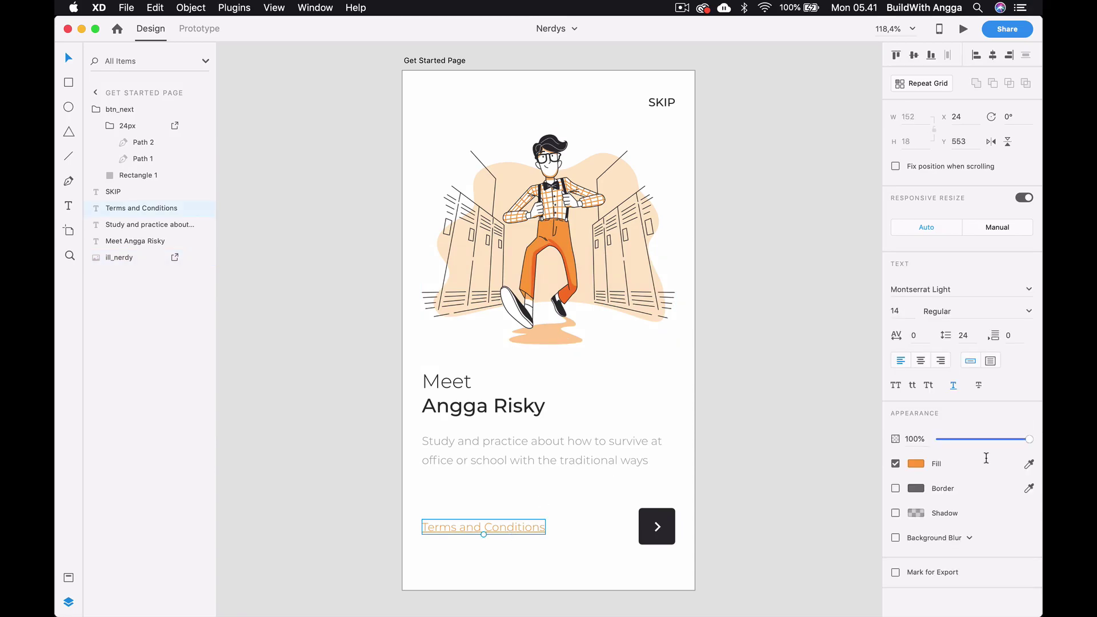
click(916, 462)
key(super+c)
key(Escape)
key(super+Tab)
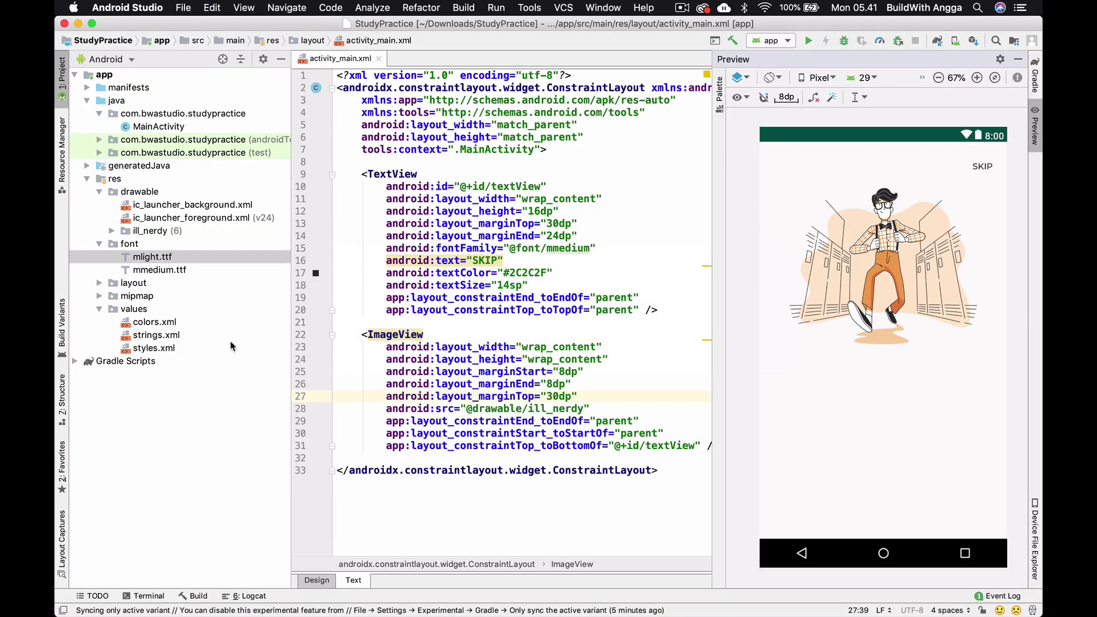
double_click(158, 322)
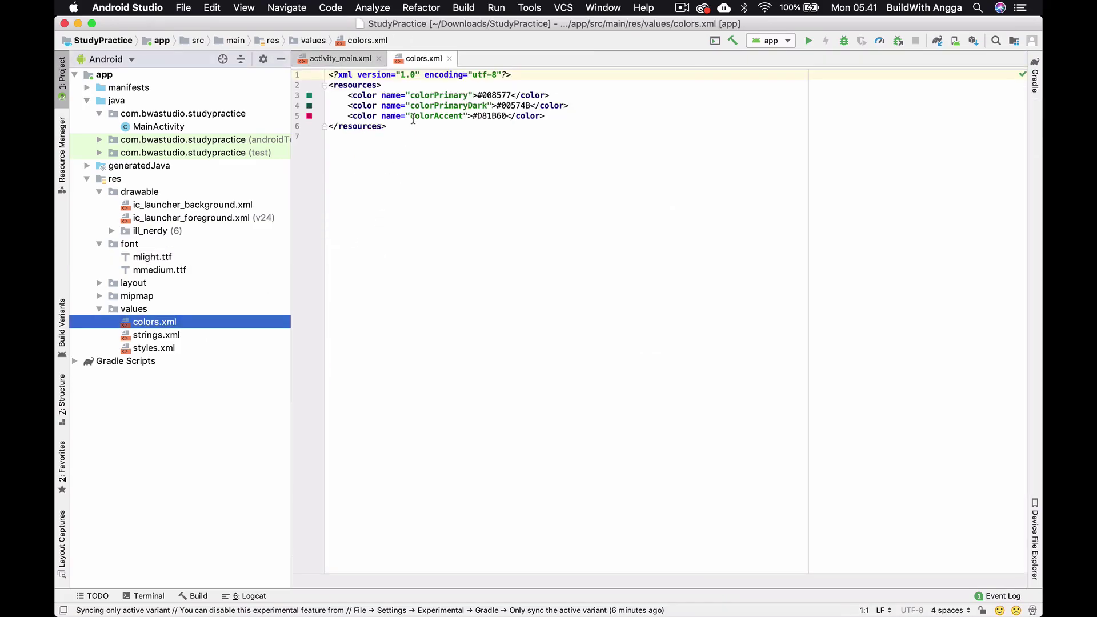
Step: Replace colorPrimaryDark with the orange EFA453 and close colors.xml
double_click(507, 102)
scroll(507, 104, up, 3)
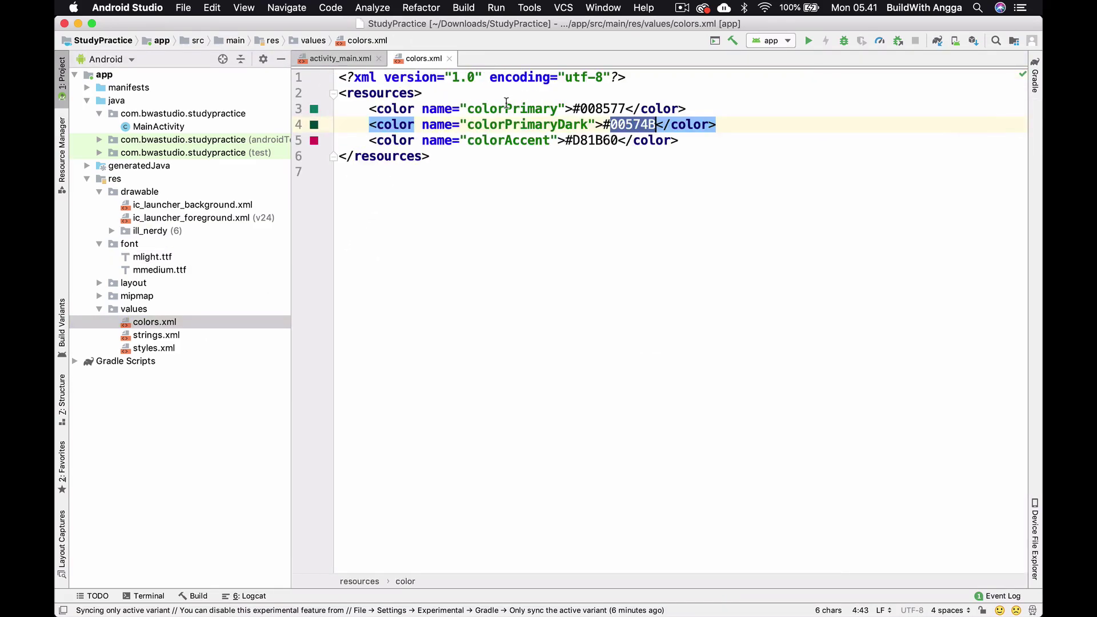
key(super+v)
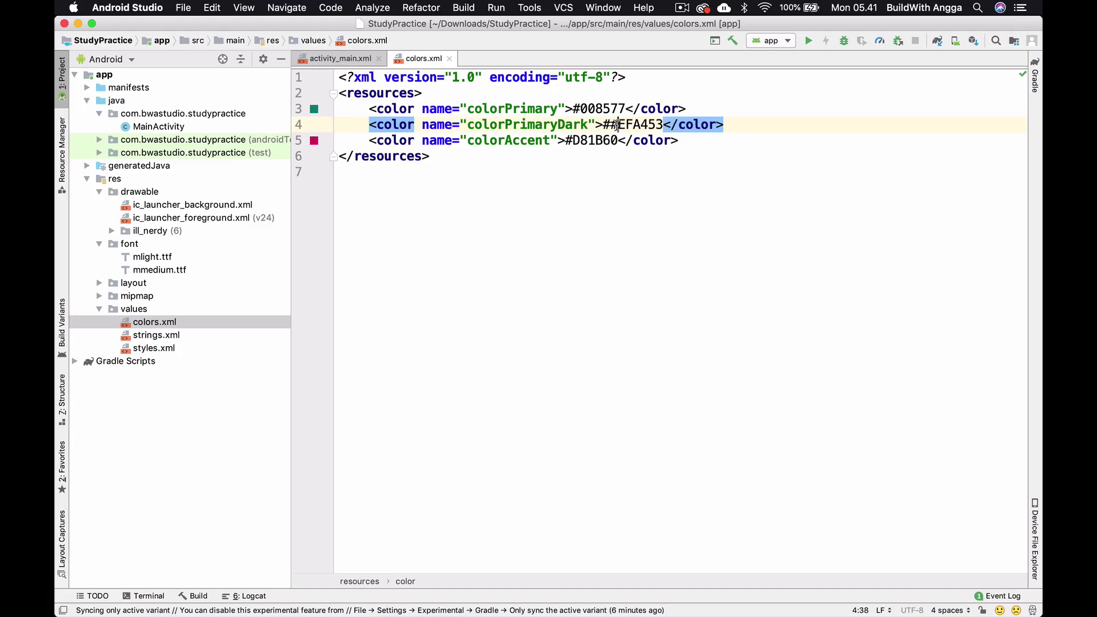
key(BackSpace)
key(super+w)
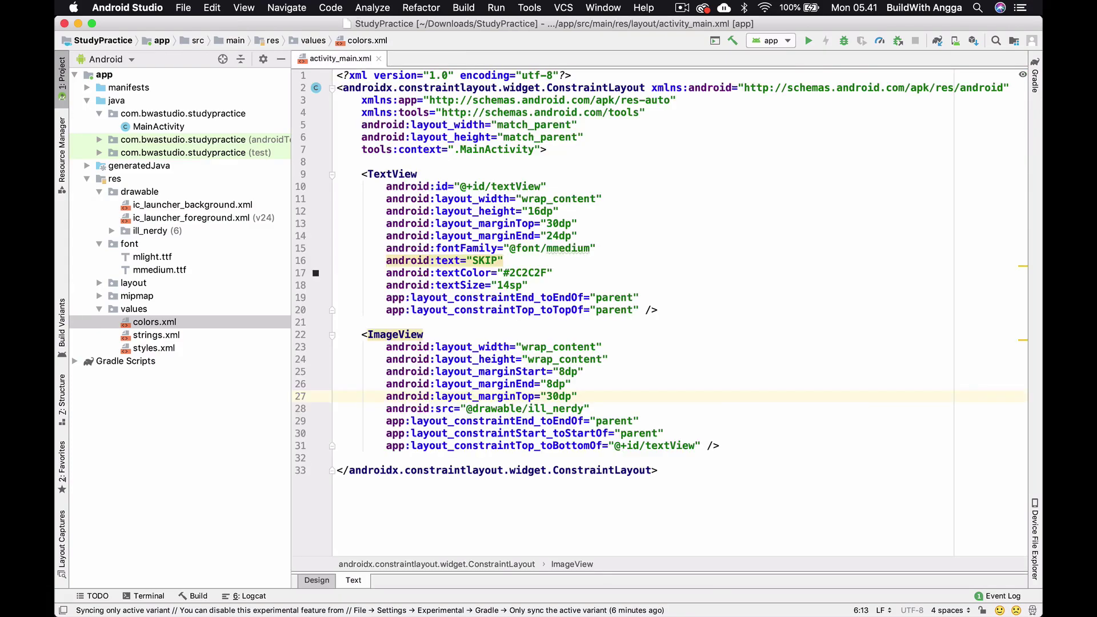
Step: Add android:scaleType="centerCrop" to the ill_nerdy ImageView
click(824, 138)
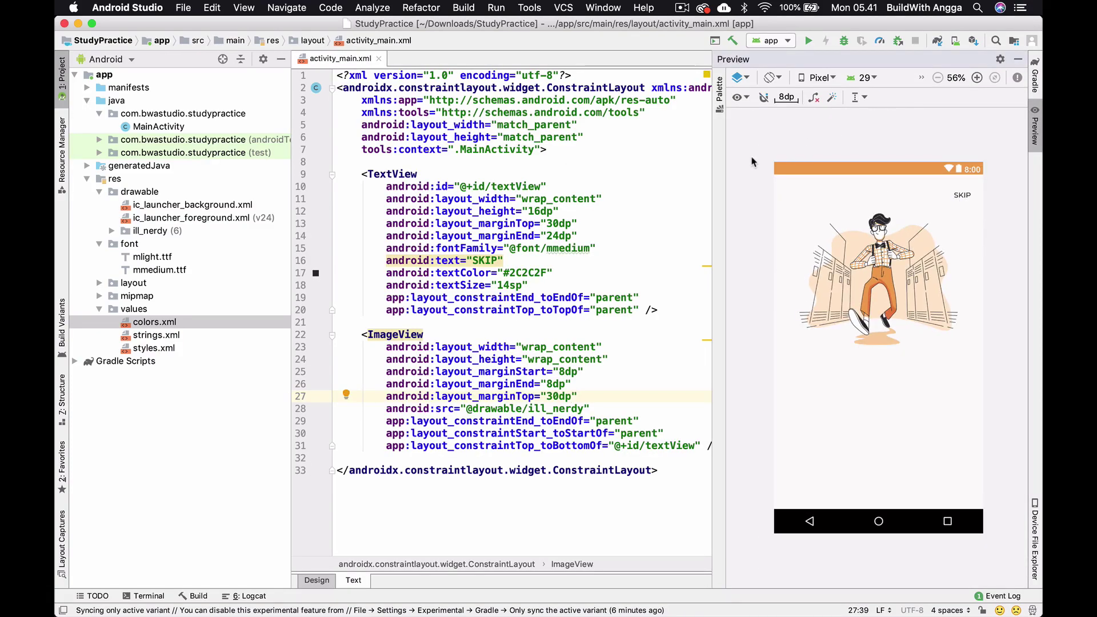
click(976, 78)
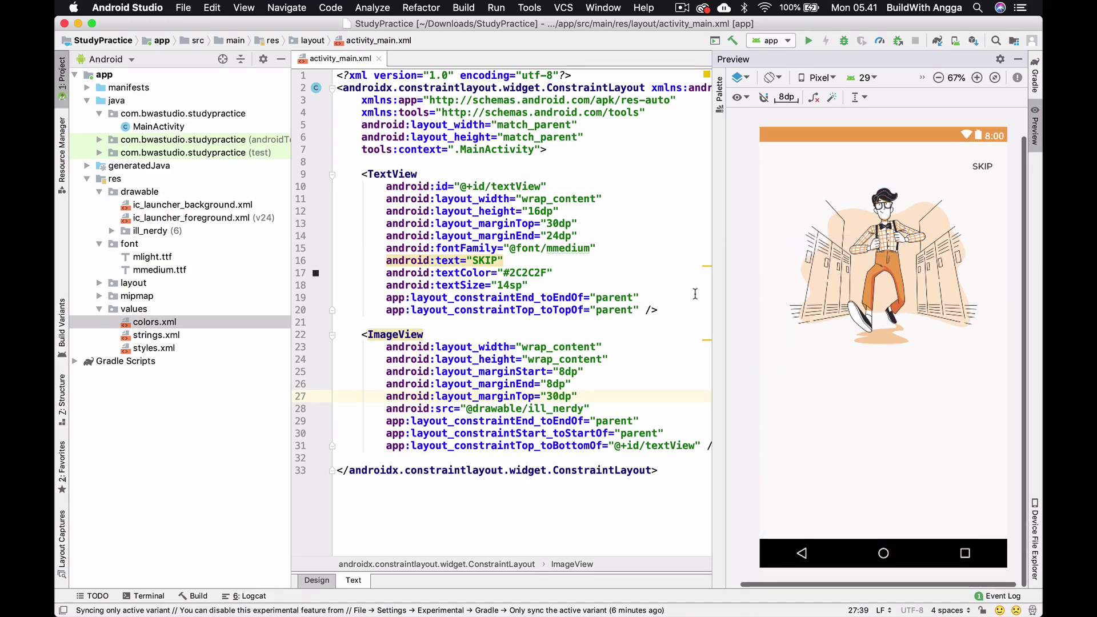
click(857, 277)
scroll(597, 333, right, 3)
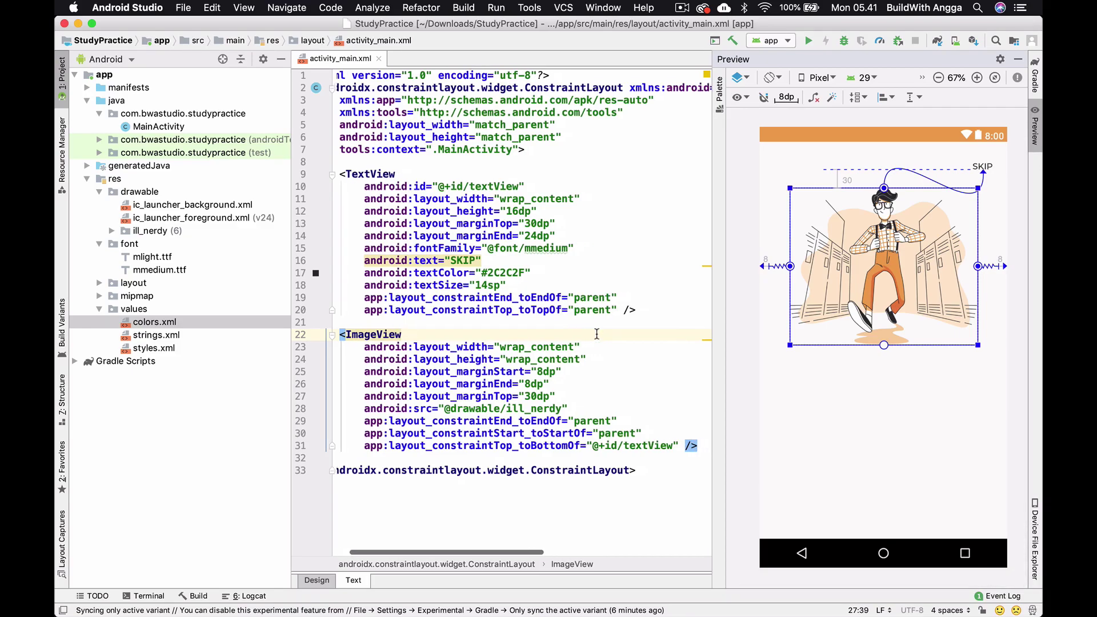
scroll(597, 333, left, 1)
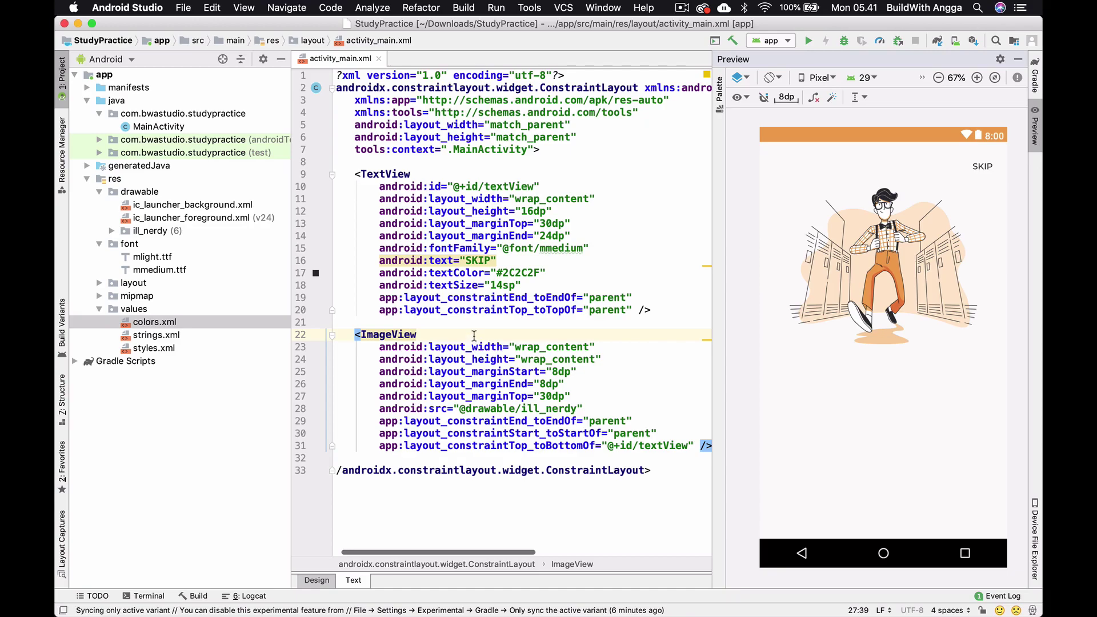
key(Return)
text(center)
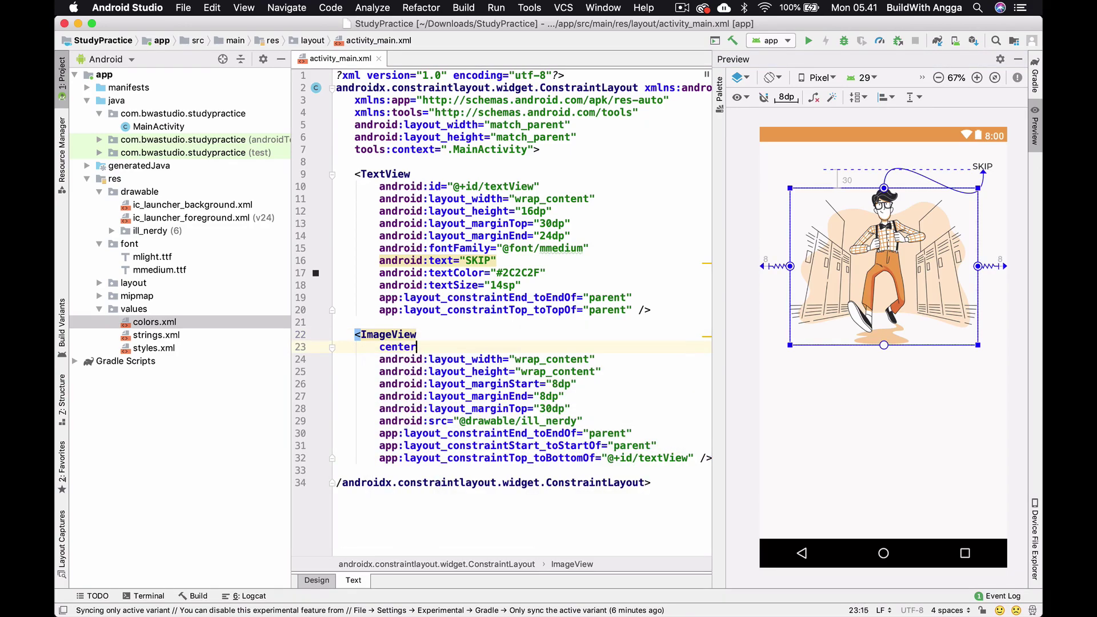
key(BackSpace)
key(BackSpace)
key(BackSpace)
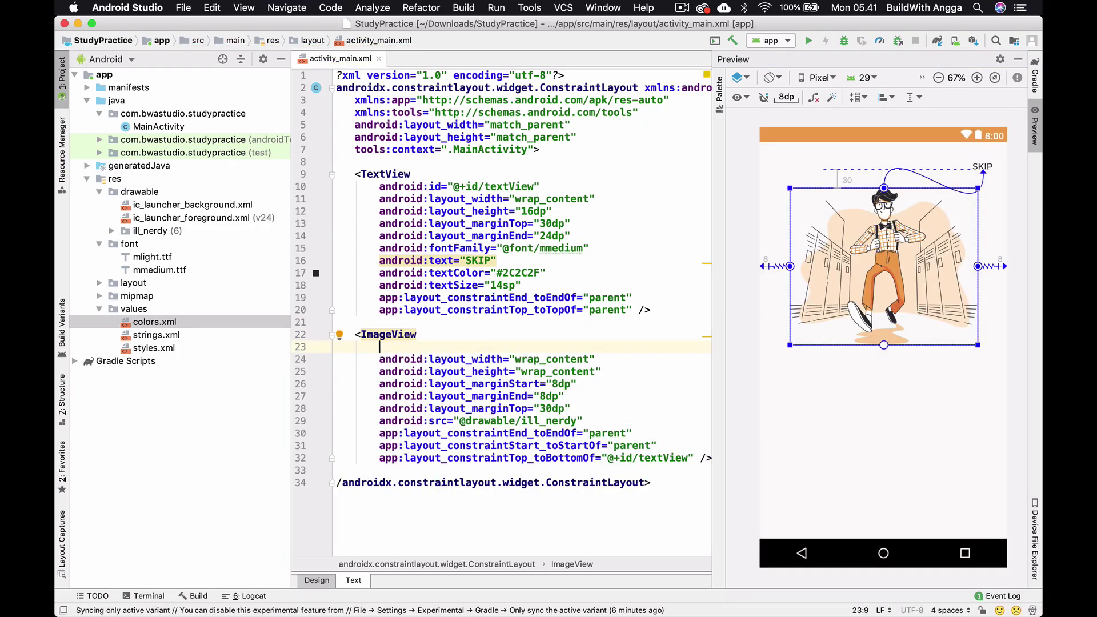
text(f)
key(BackSpace)
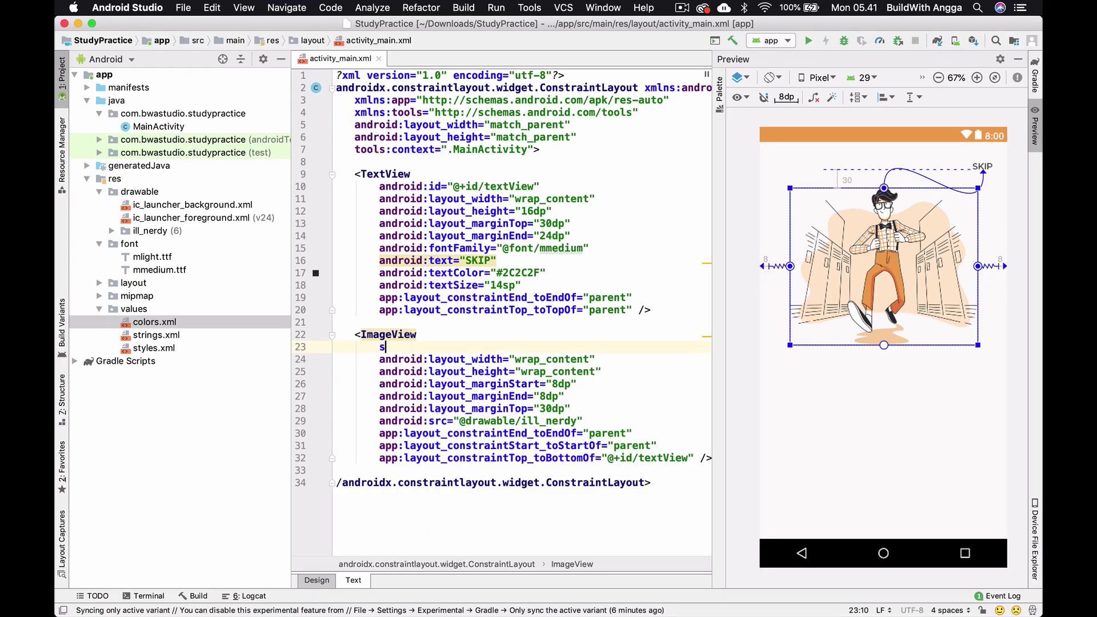
text(scal)
key(Return)
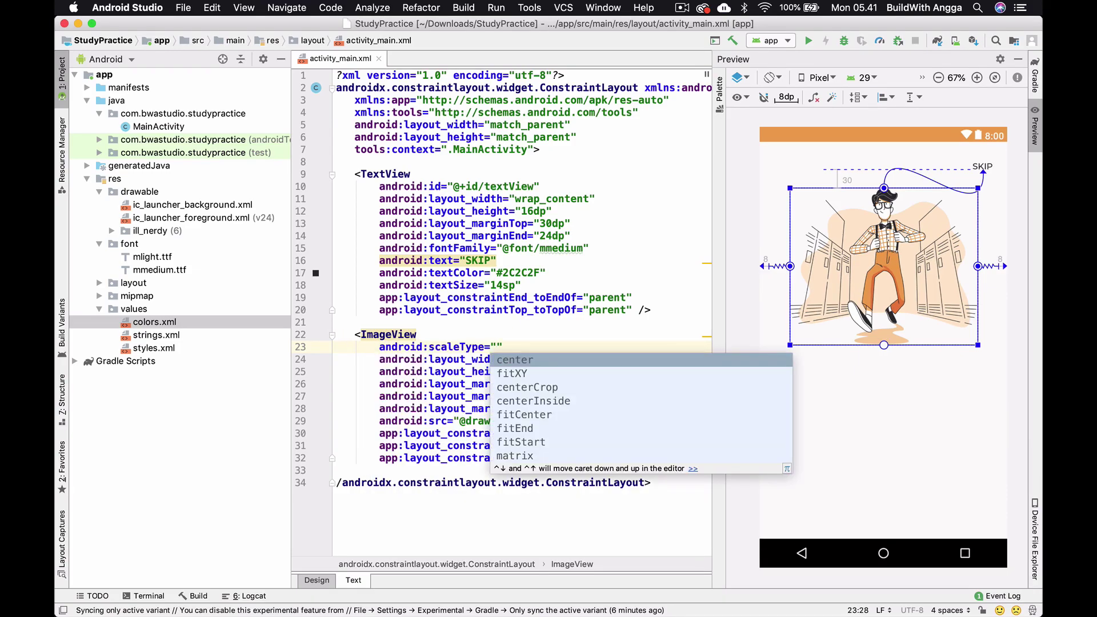
key(Return)
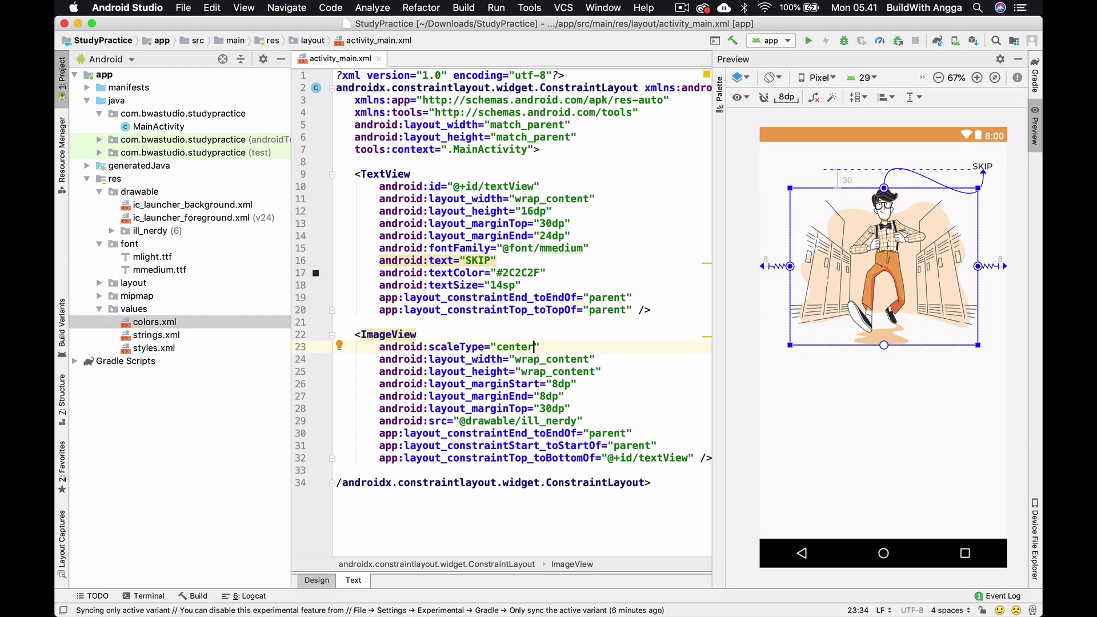
text(Cr)
key(Return)
Step: Delete the trial scaleType line, leaving the ImageView's original attributes
key(shift+Up)
key(BackSpace)
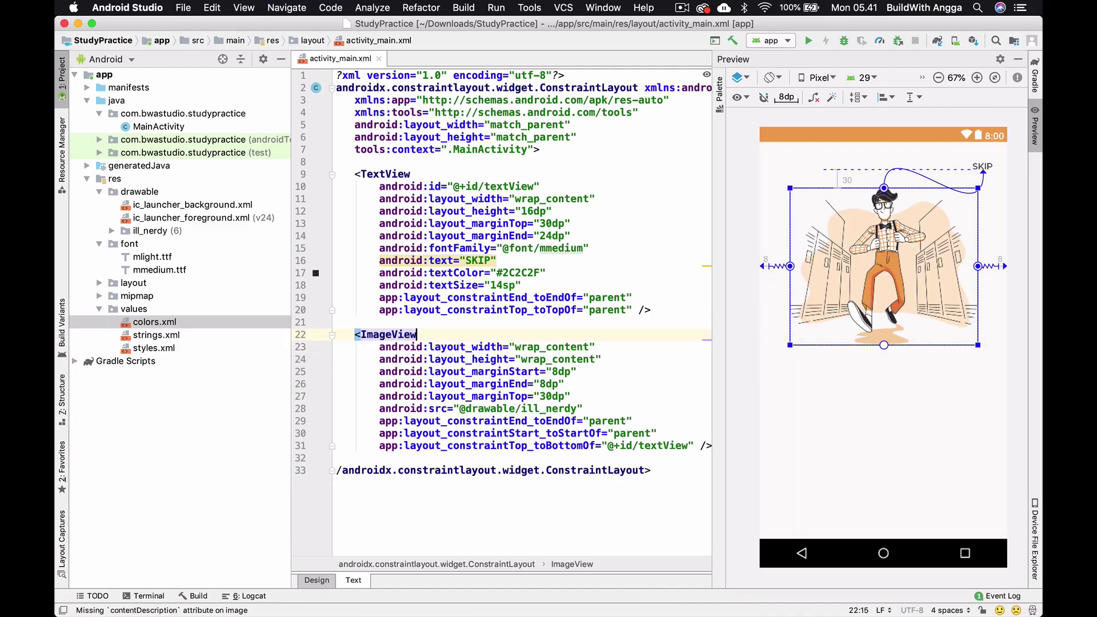
click(738, 280)
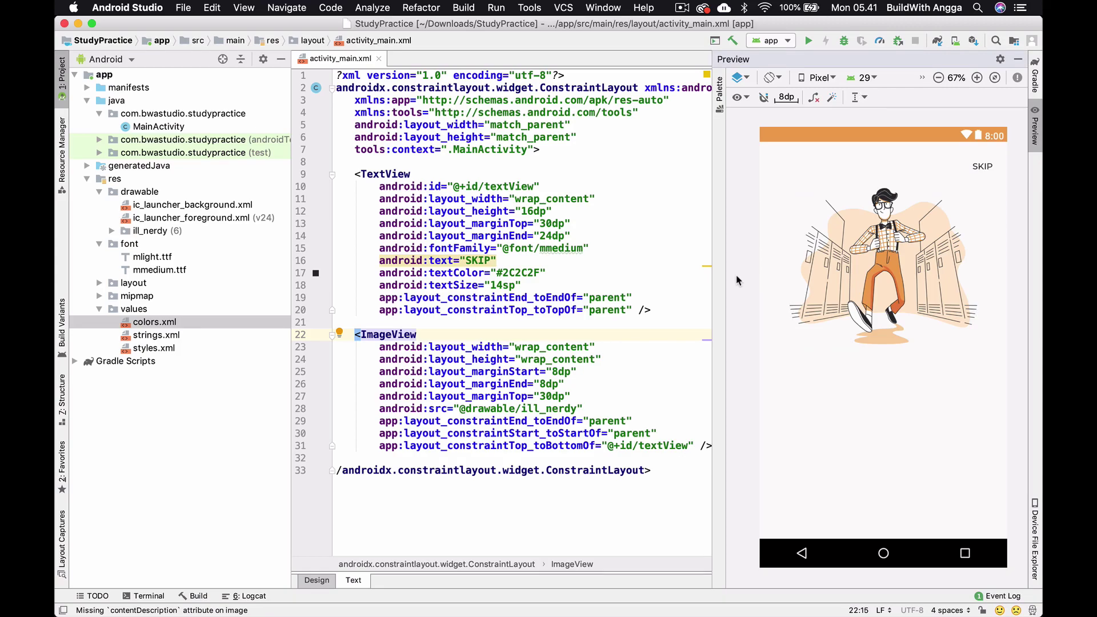
Step: Read the #2C2C2F fill of btn_next's Rectangle 1 in XD
key(super+Tab)
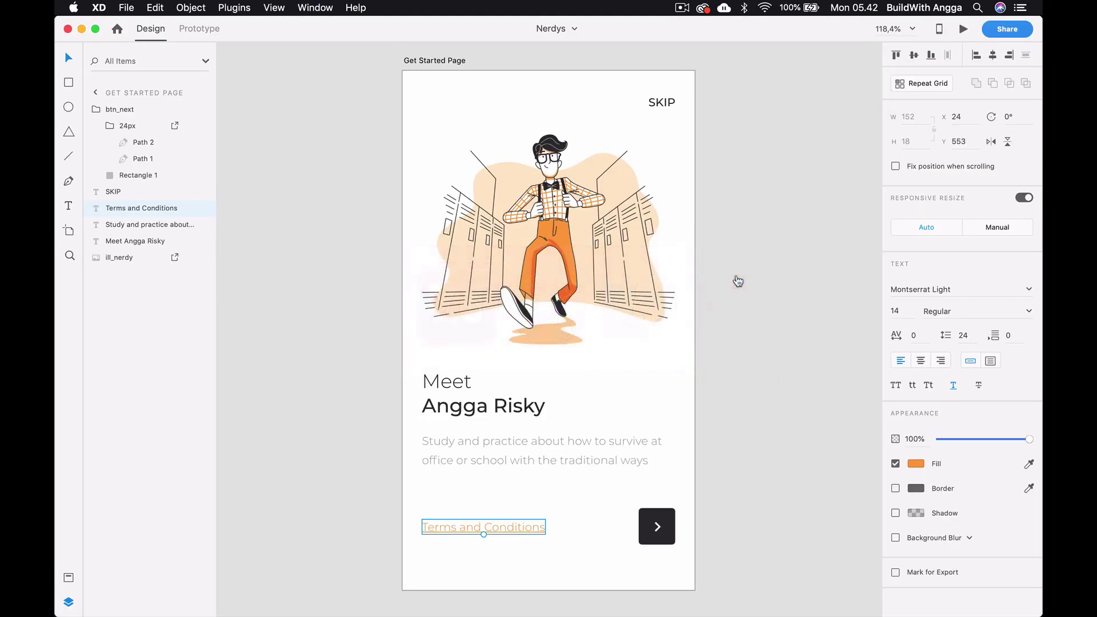
click(738, 280)
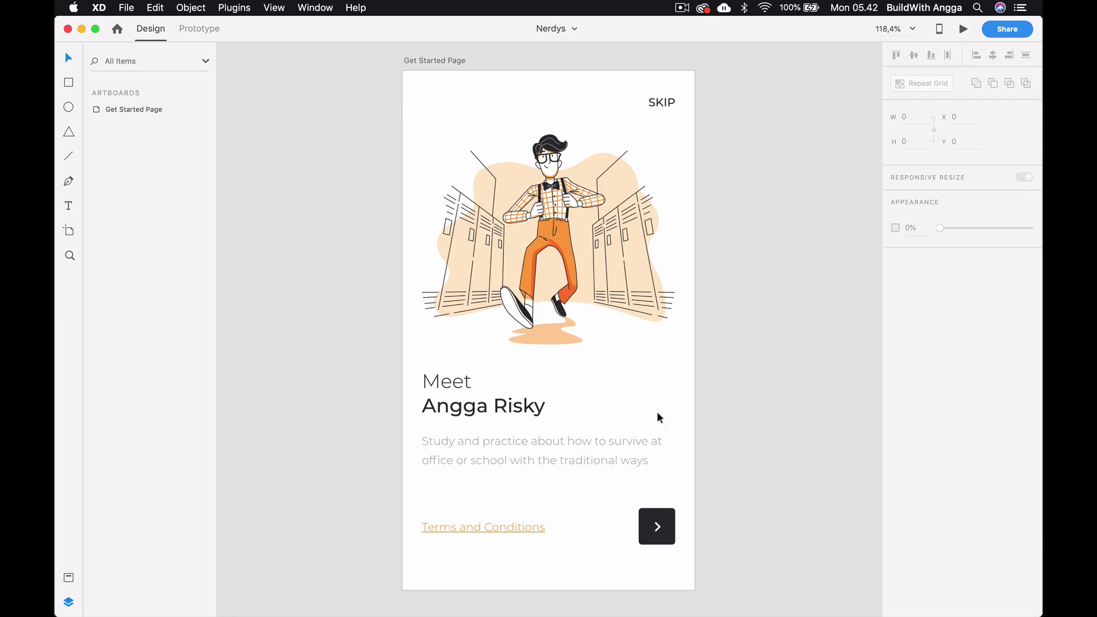
click(647, 514)
double_click(648, 537)
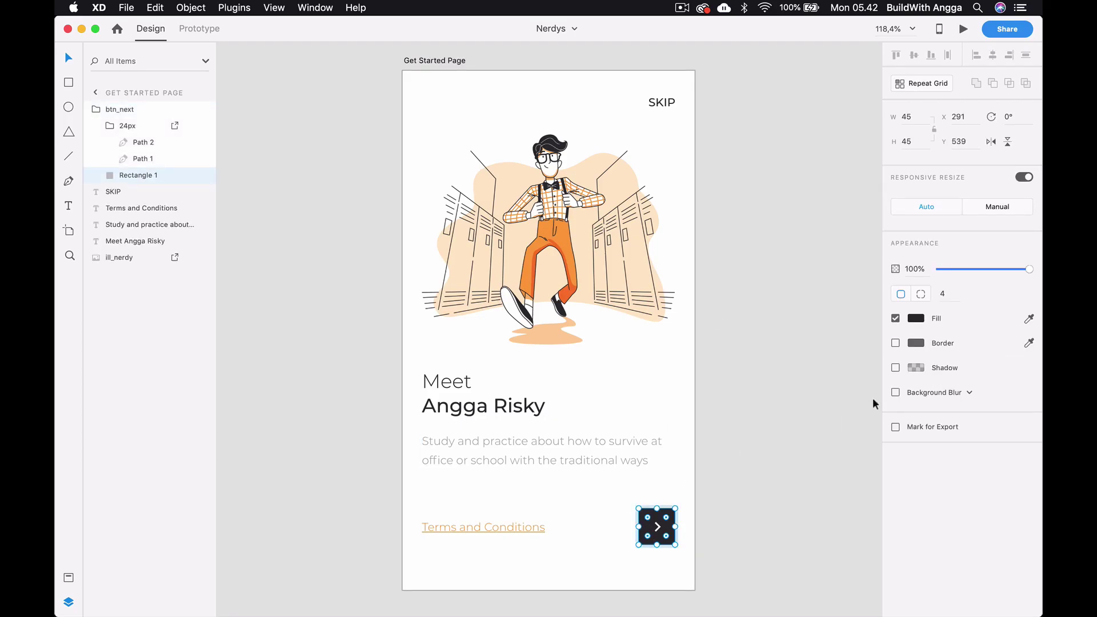
click(916, 319)
key(super+Tab)
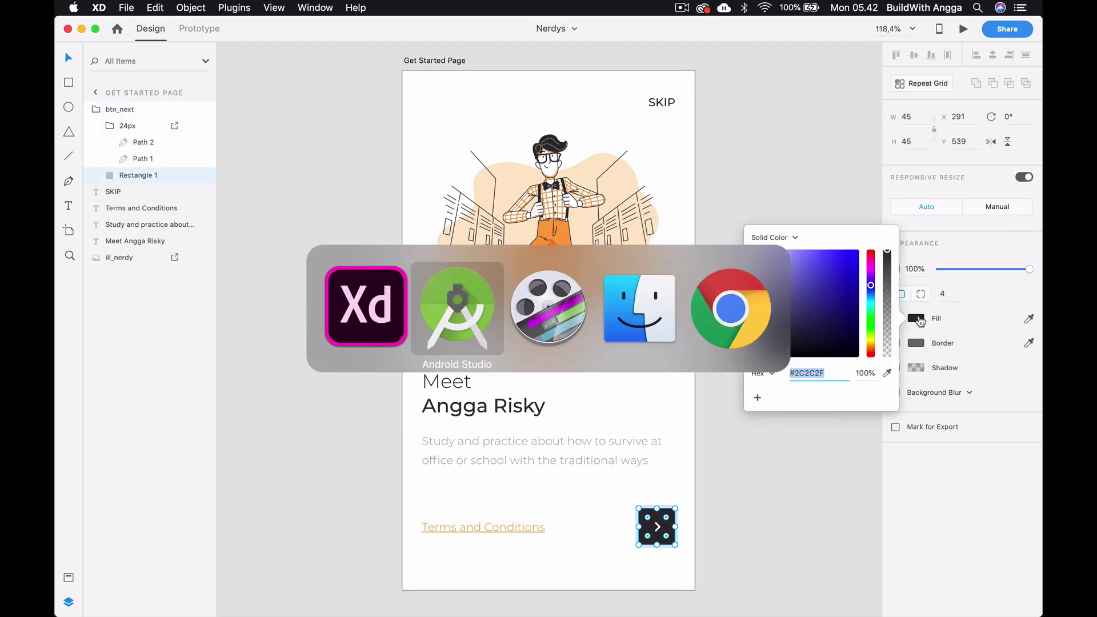
Step: Change colorPrimaryDark in colors.xml from #EFA453 to #2C2C2F
double_click(204, 349)
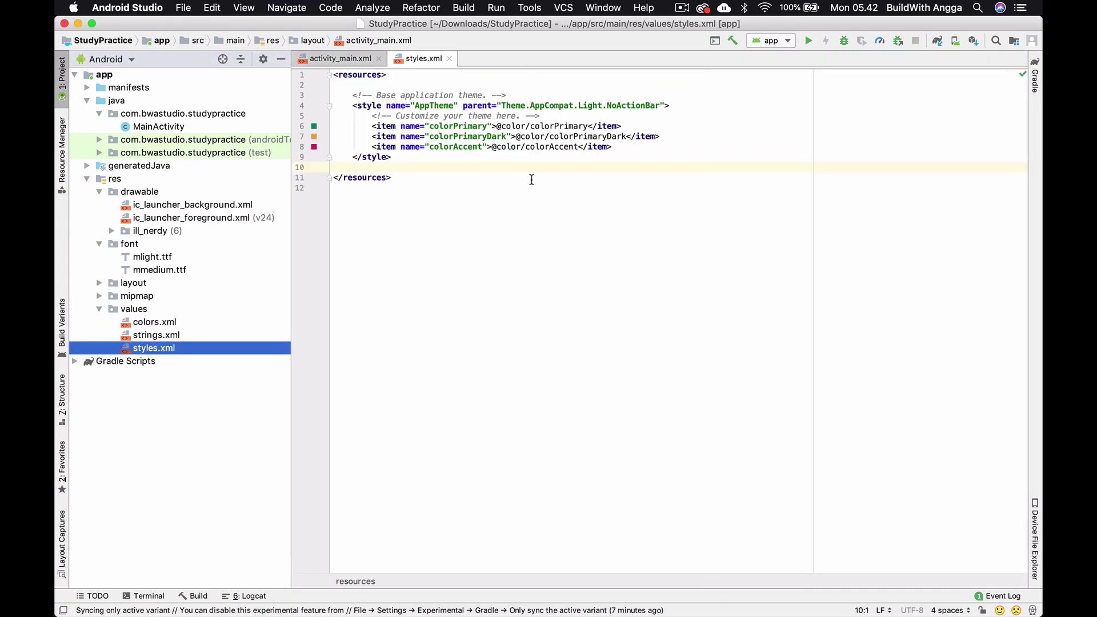
scroll(559, 129, right, 3)
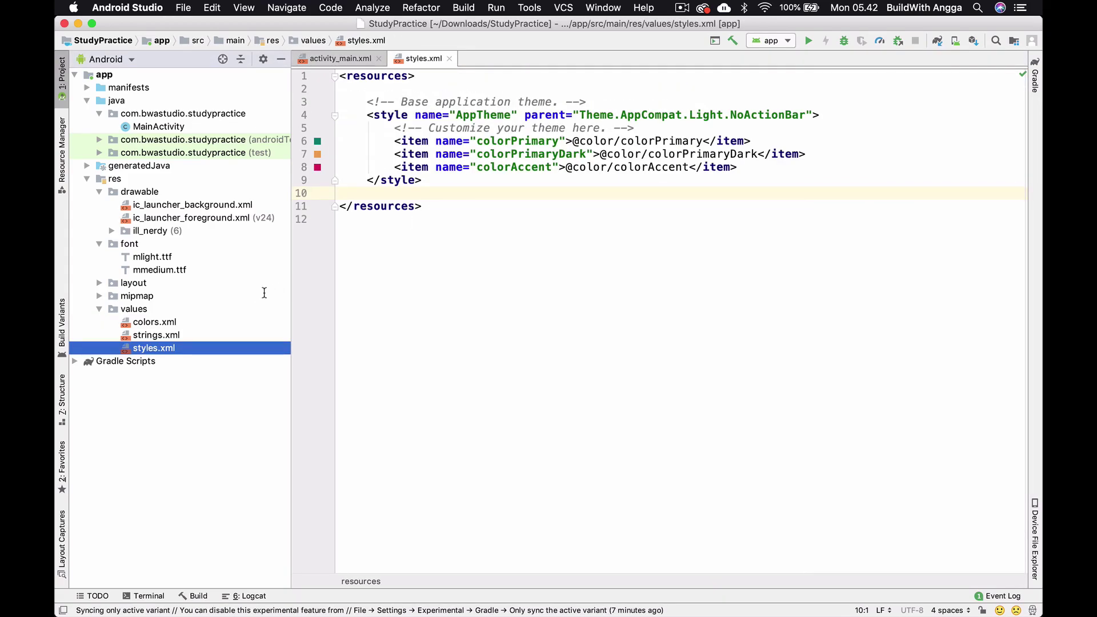
key(super+1)
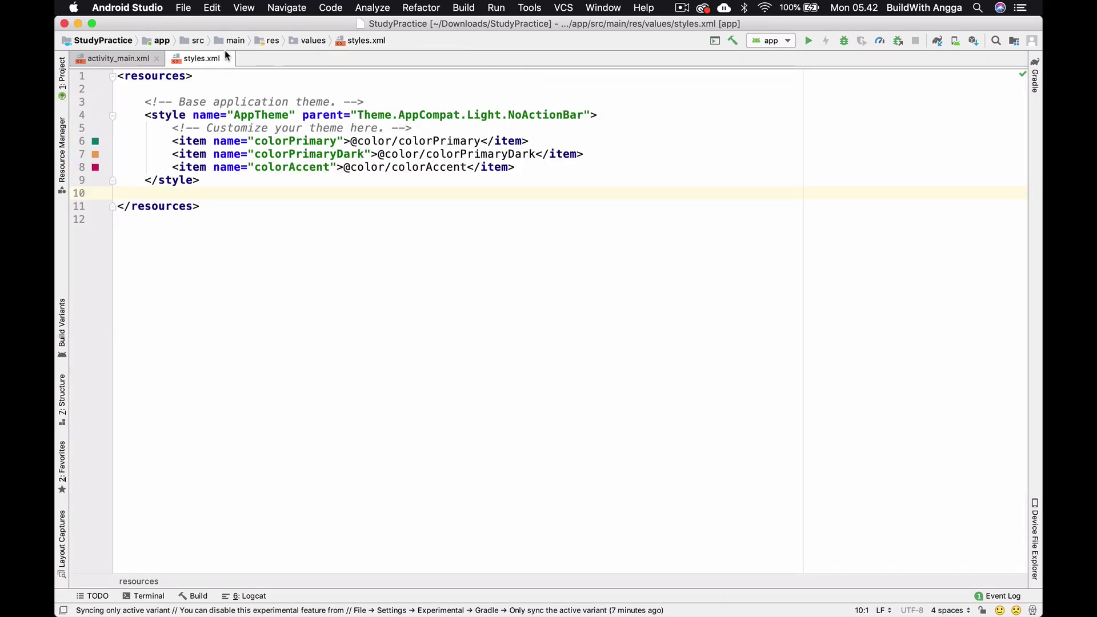
click(227, 58)
click(60, 79)
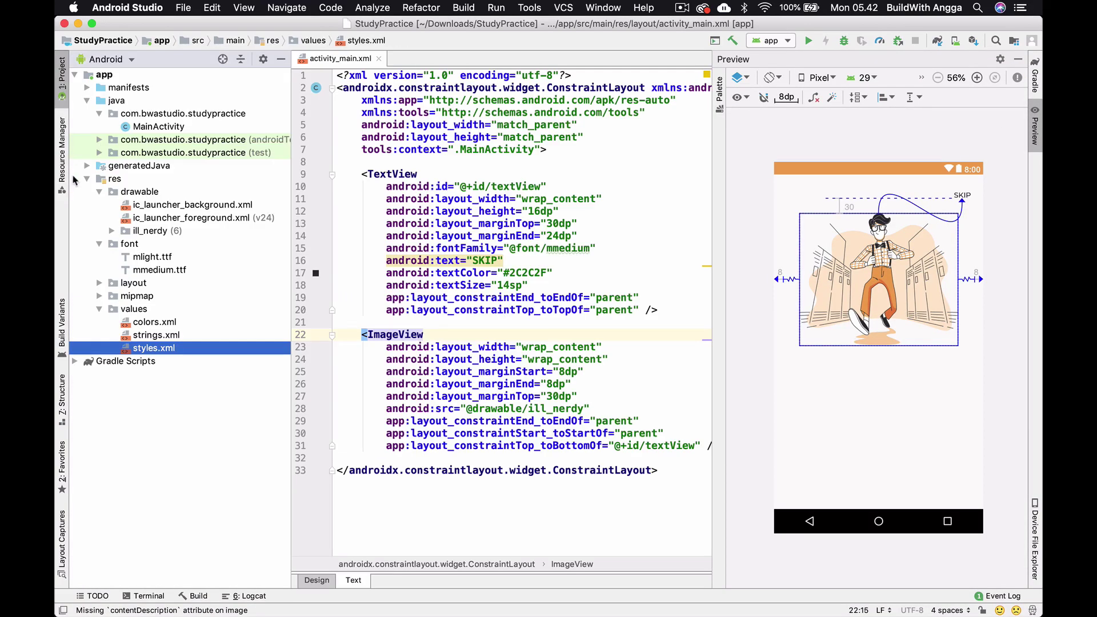
double_click(156, 323)
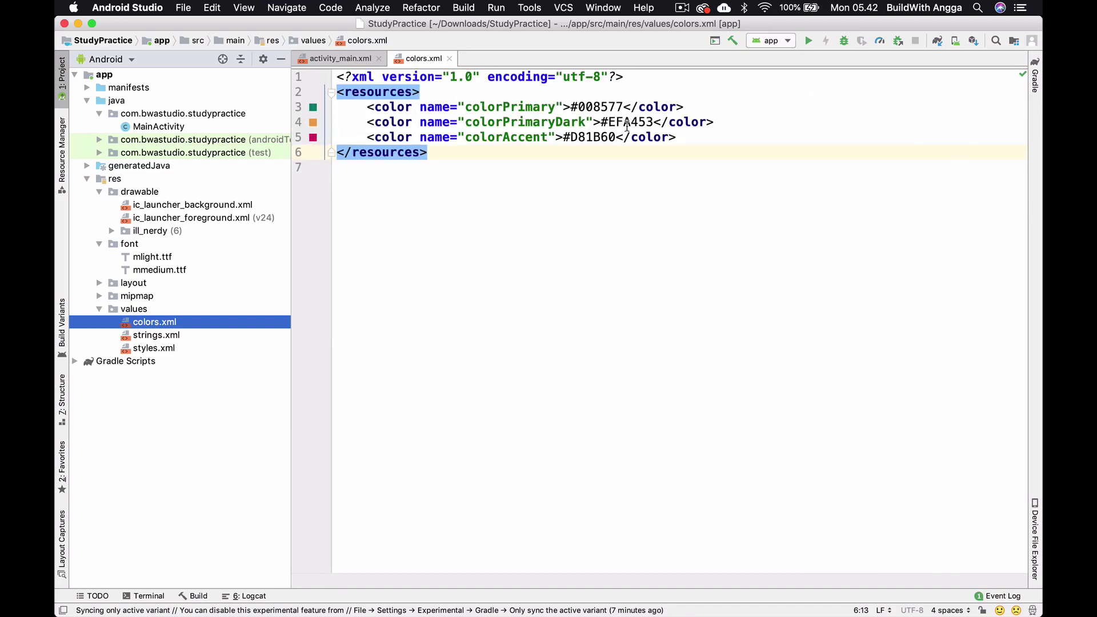
double_click(629, 122)
key(BackSpace)
text(2C2C2F)
key(super+w)
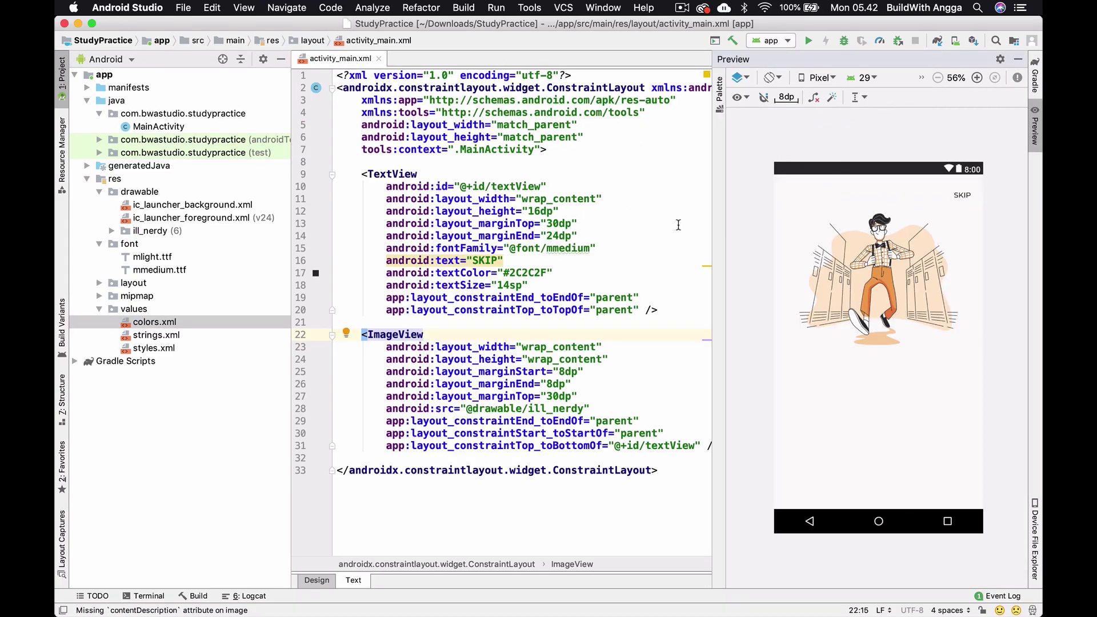
scroll(624, 387, down, 3)
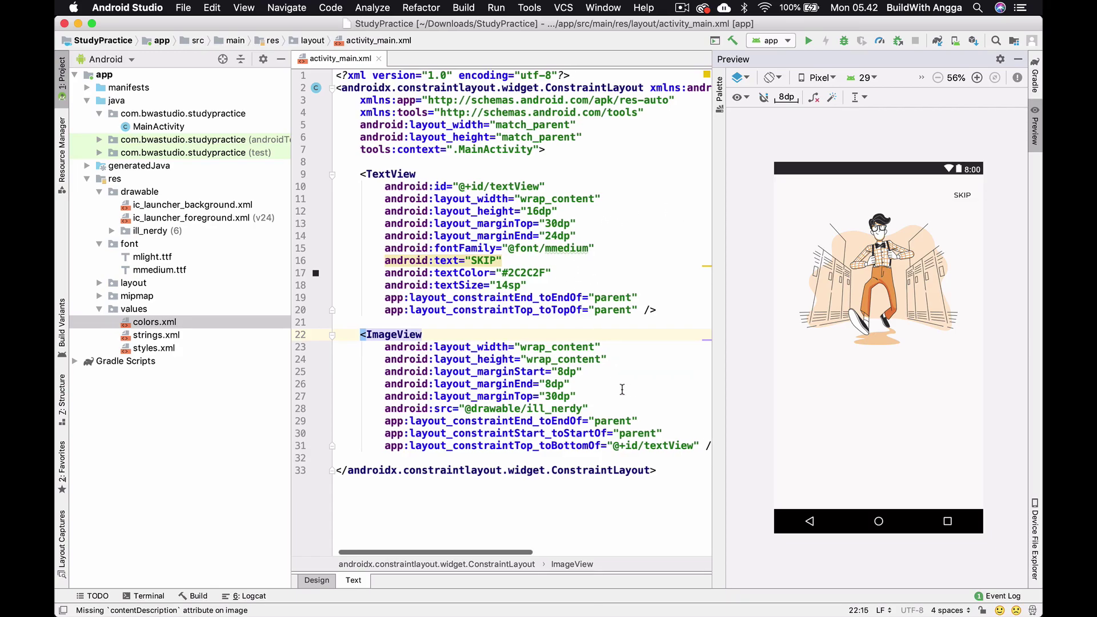
Step: Add blank lines below the ImageView and check the Meet Angga Risky heading in Adobe XD
click(648, 378)
key(Return)
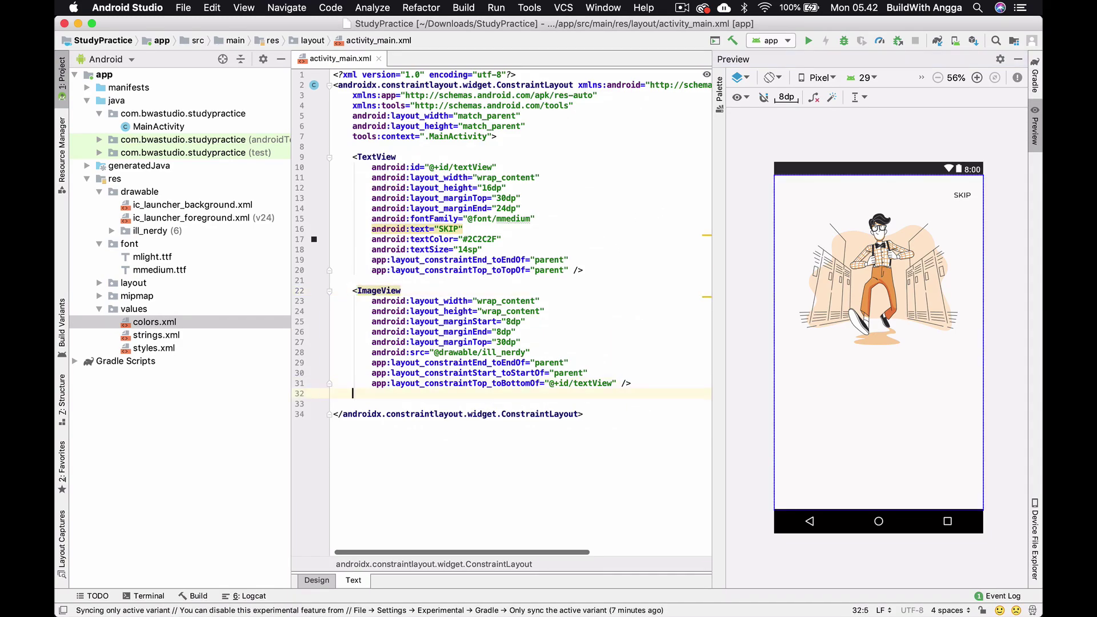
key(Return)
key(Return)
key(super+Tab)
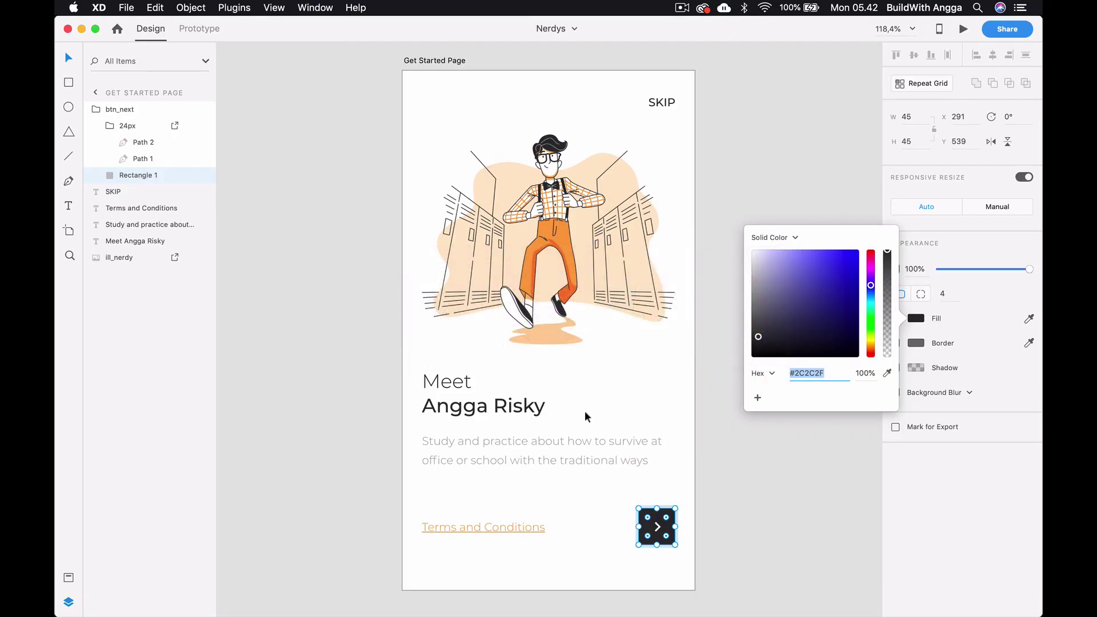
click(738, 447)
click(498, 409)
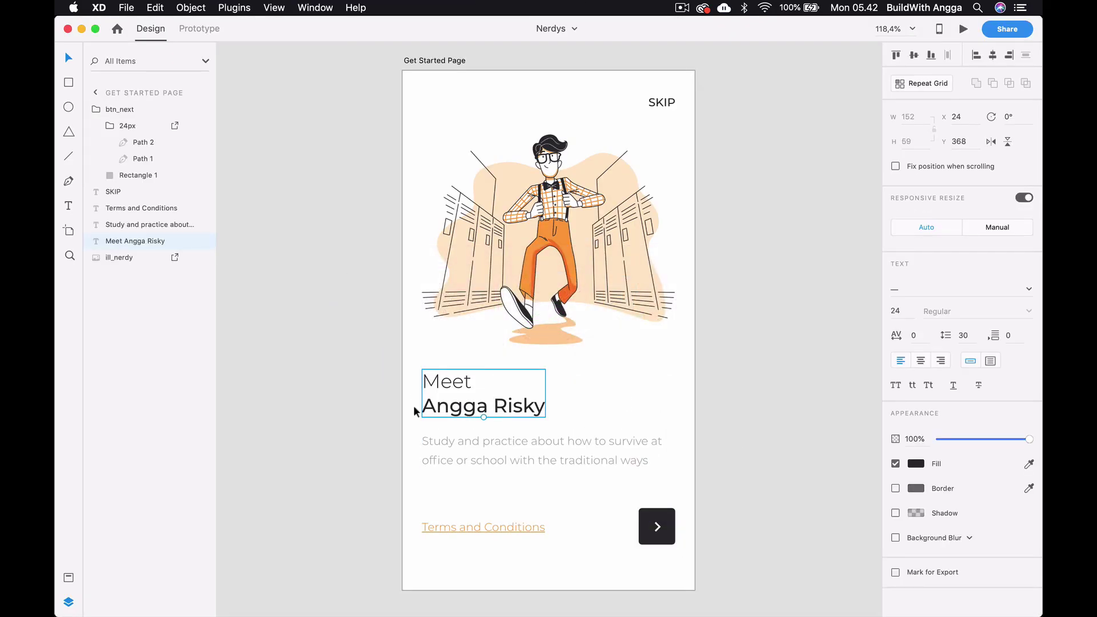
key(super+Tab)
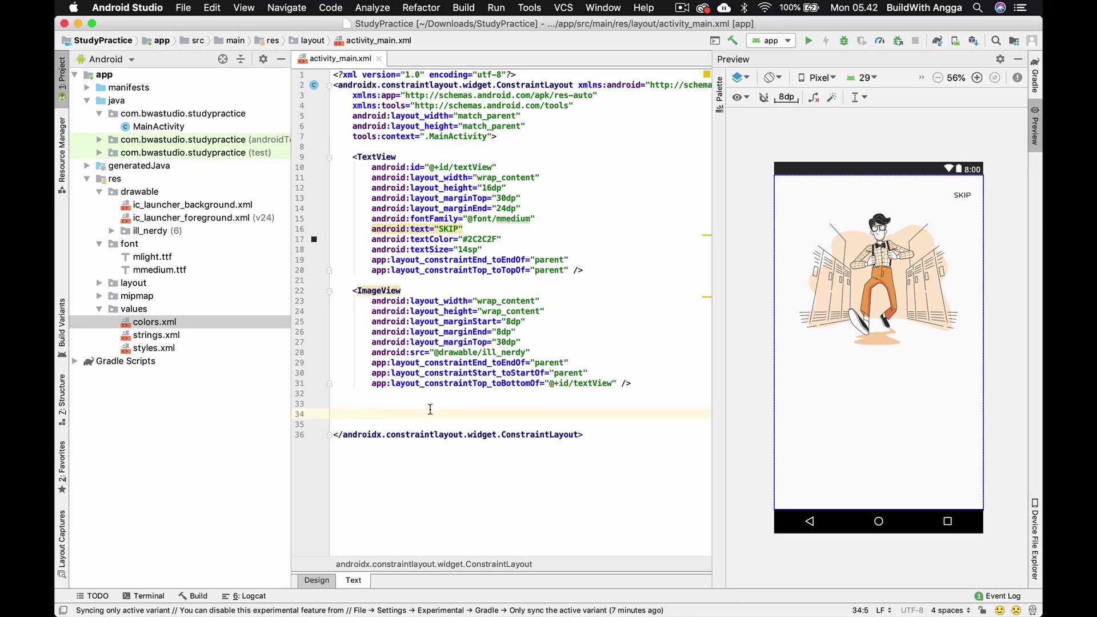
text(<T)
Step: Add a TextView below the ImageView with wrap_content width and height and an android:text attribute
key(Return)
key(Return)
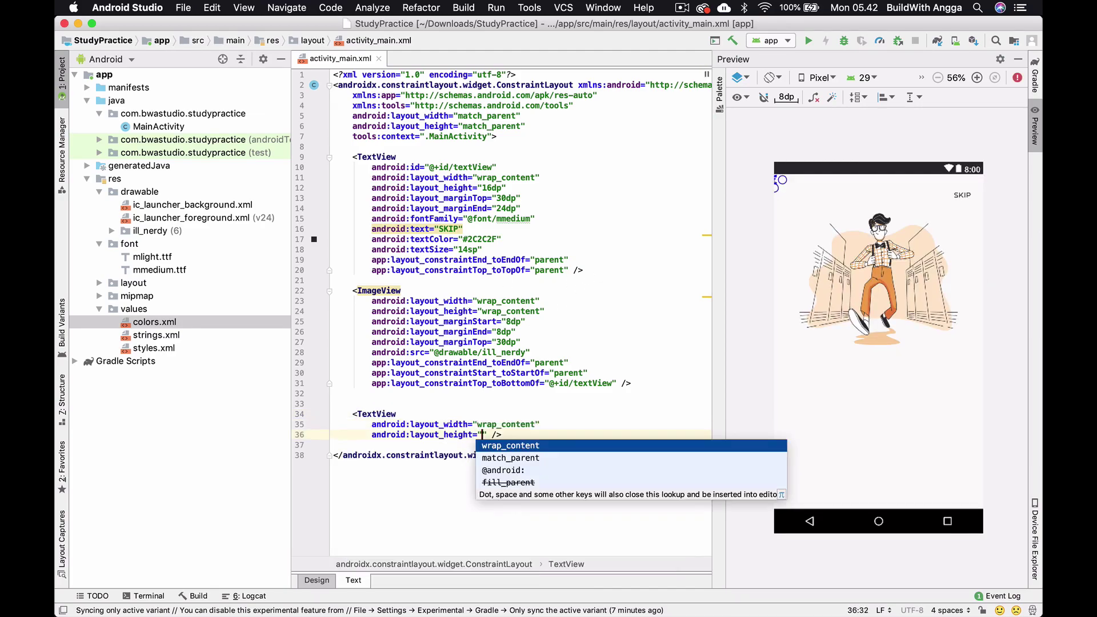
key(Return)
key(Up)
key(Up)
key(Return)
text(te)
key(Return)
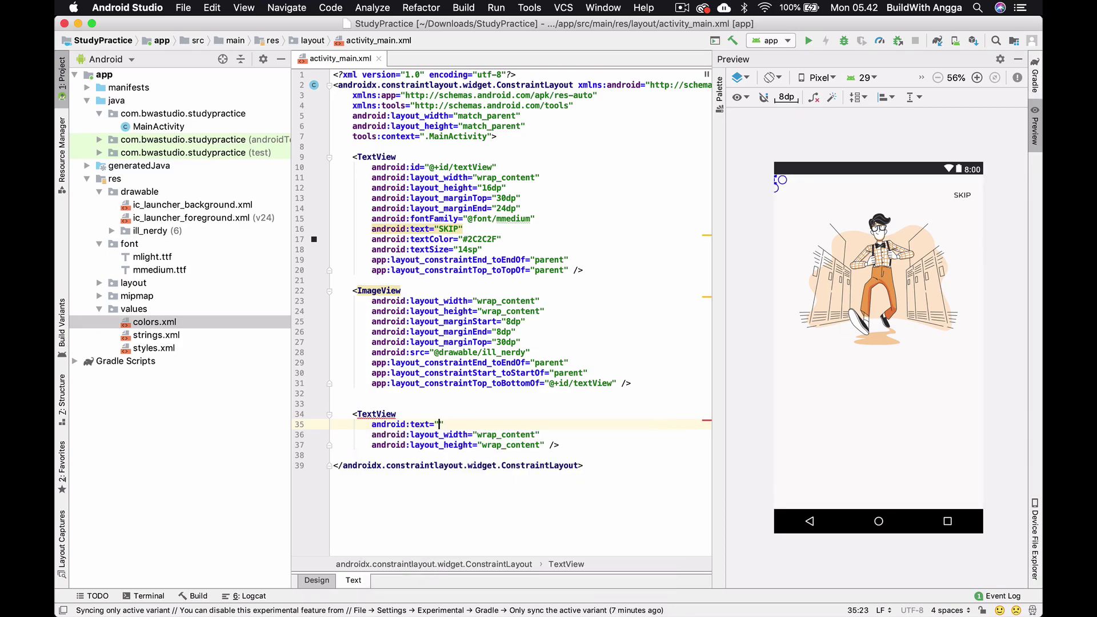
key(super+Tab)
key(super+Tab)
text(Meet)
Step: Confirm in Adobe XD that 'Meet' uses Montserrat Light with fill #2C2C2F
key(super+Tab)
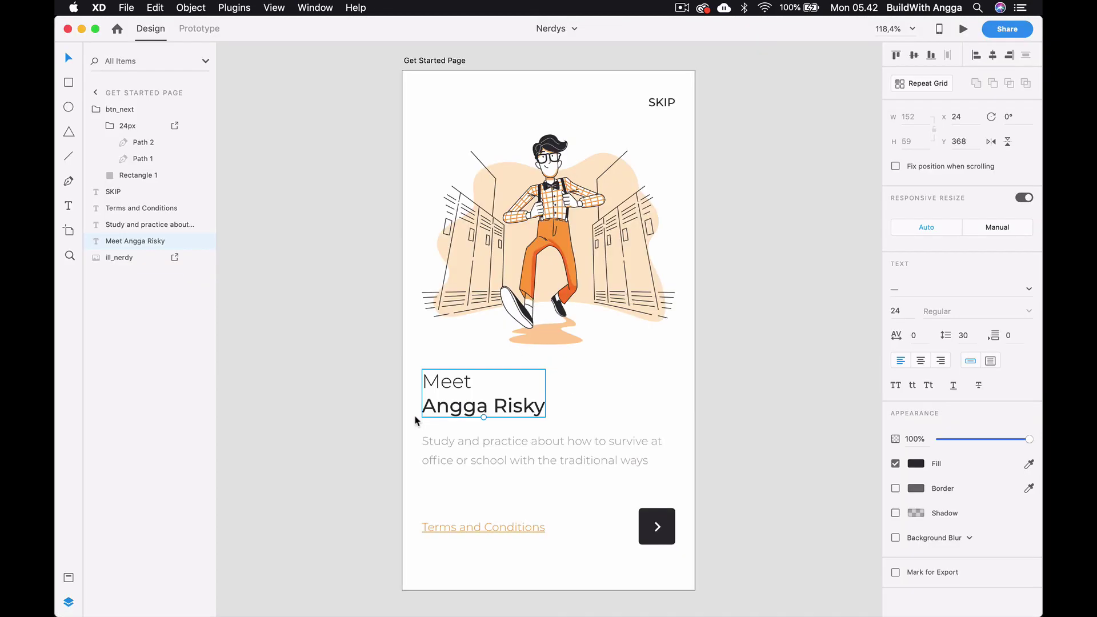
key(super+Tab)
key(super+Tab)
double_click(448, 384)
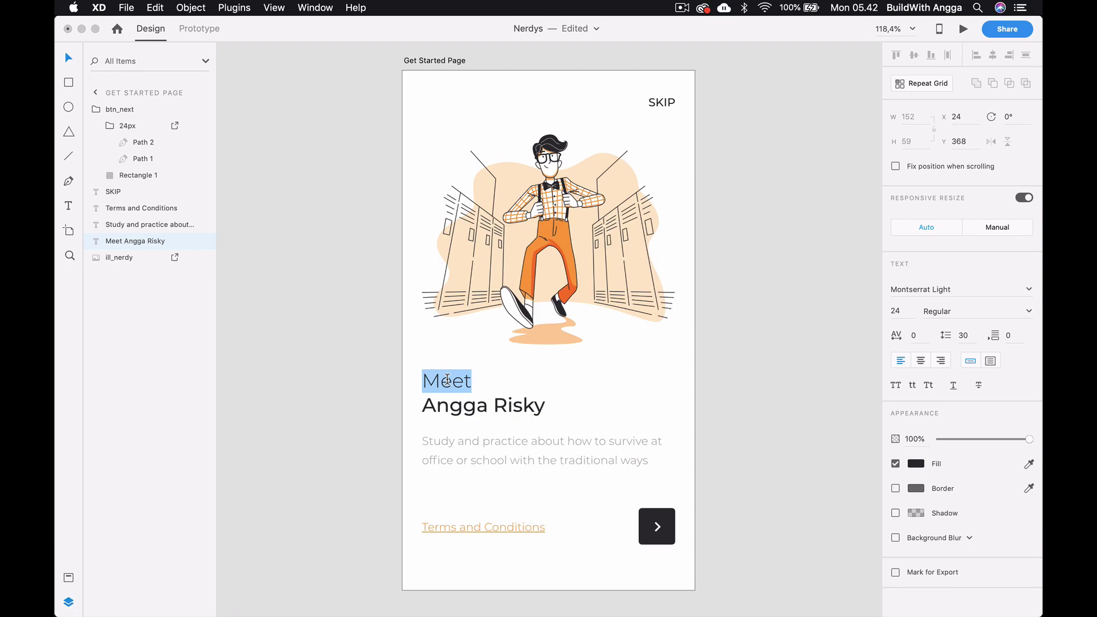
click(924, 466)
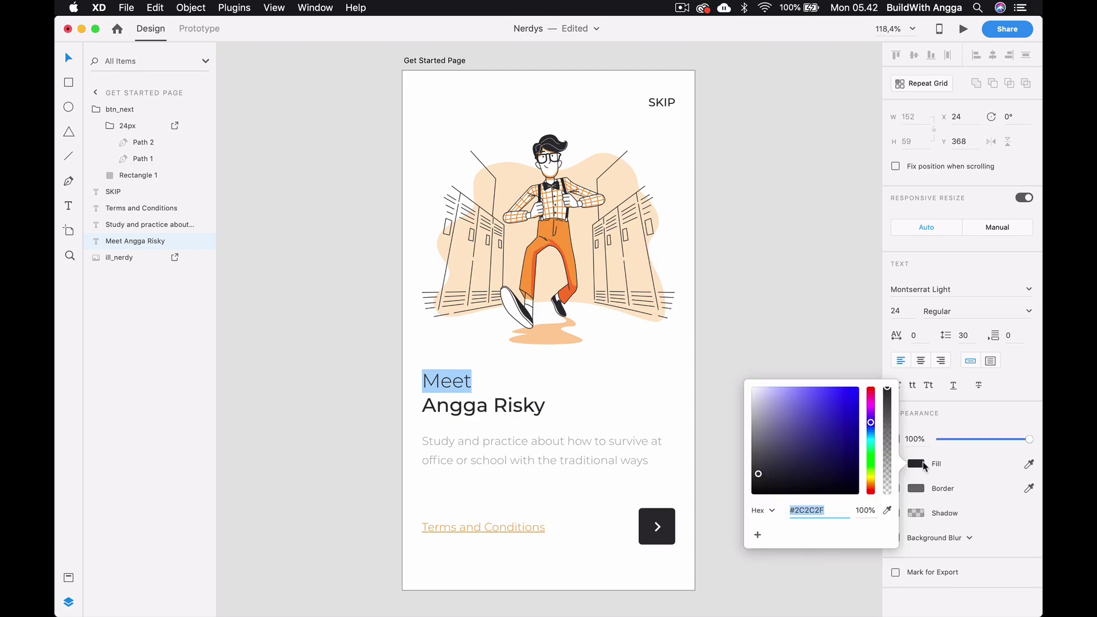
key(super+Tab)
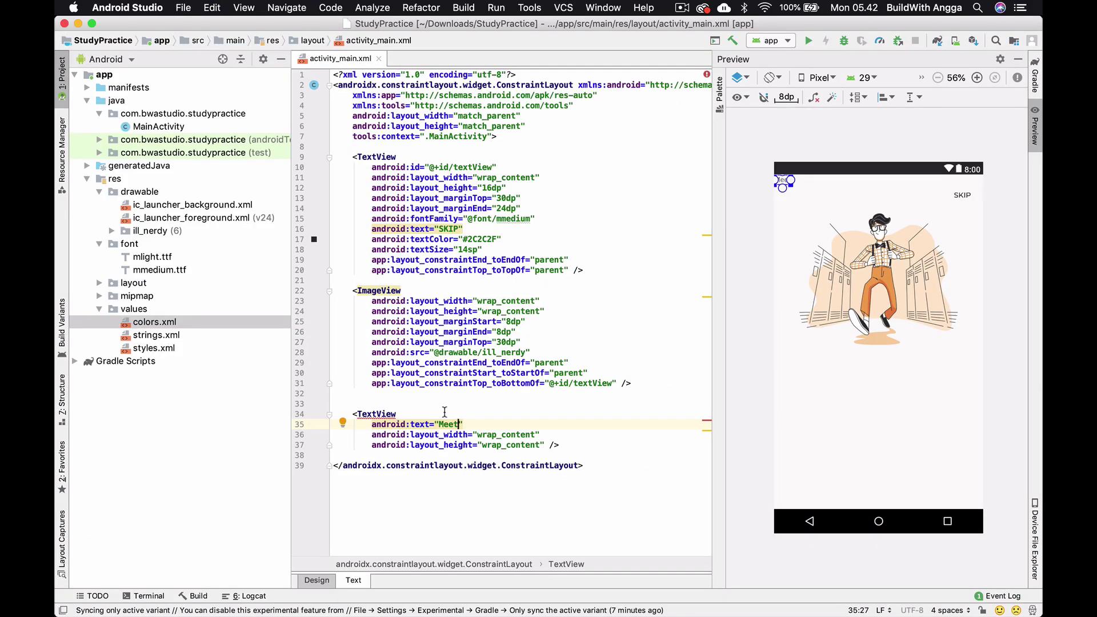
key(Up)
key(Return)
text(texts)
key(Return)
text(24)
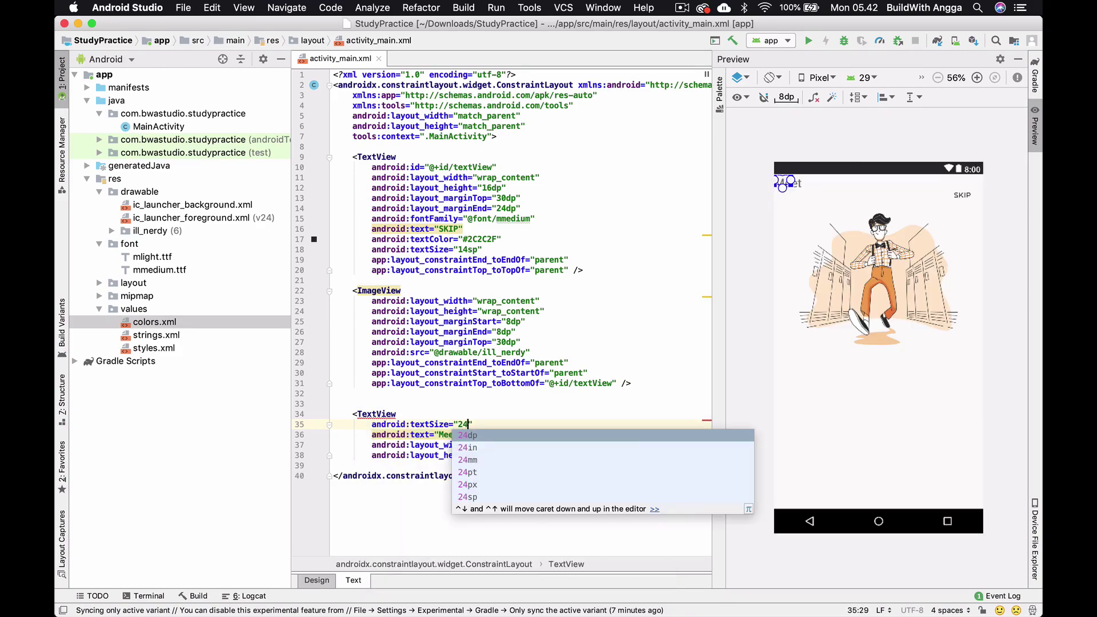
text(sp)
key(Up)
key(Return)
text(textc)
key(Return)
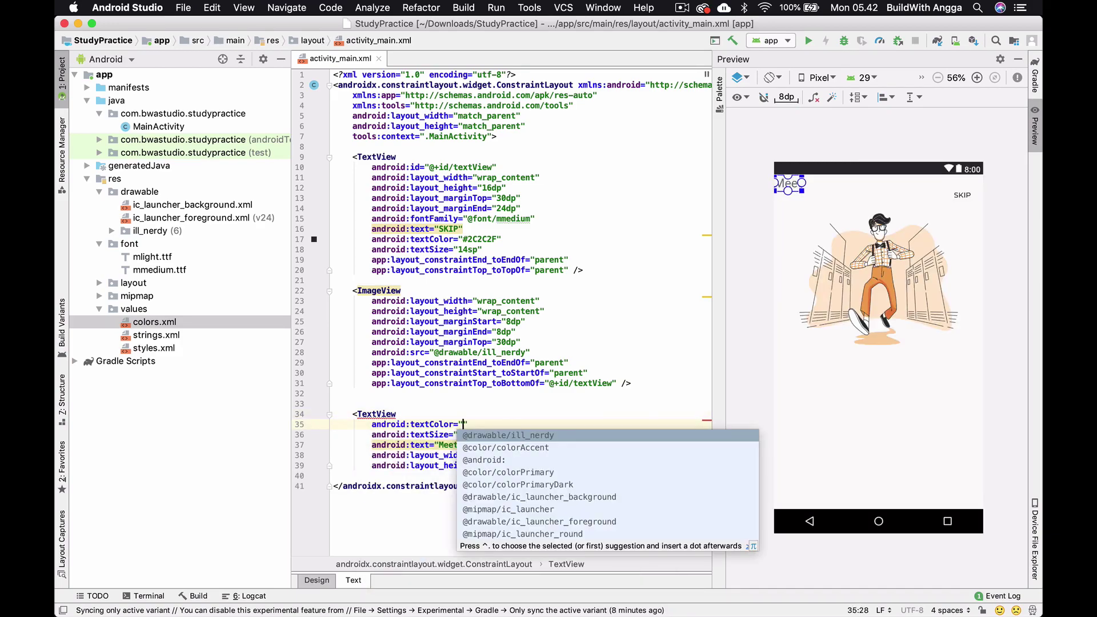
text(#2C2C2F)
key(Up)
key(Return)
text(fon)
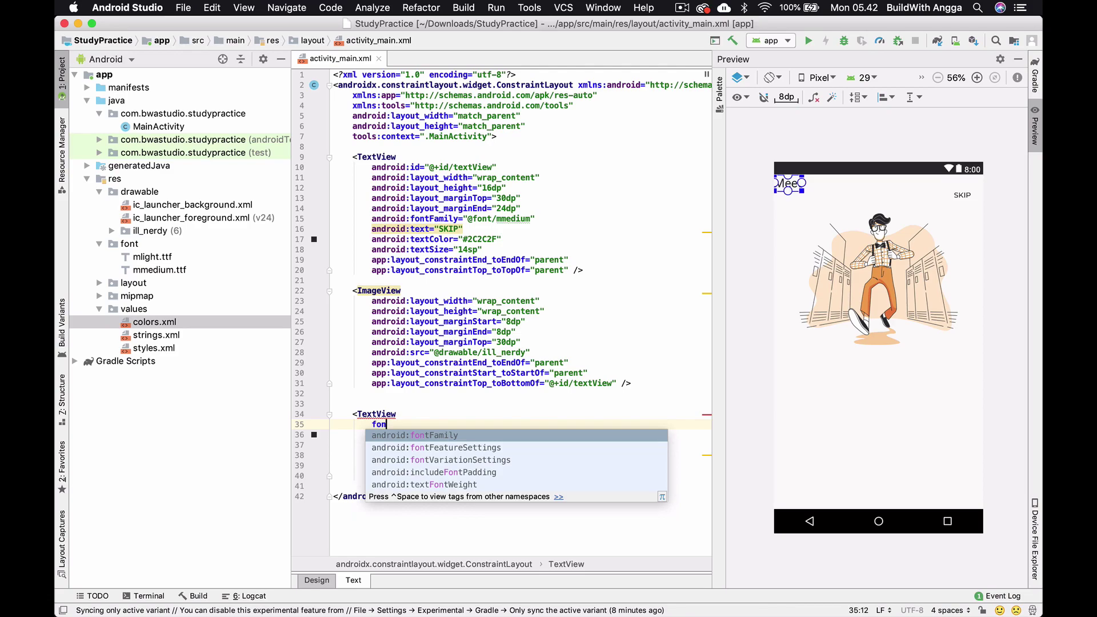
key(Return)
text(ml)
key(Return)
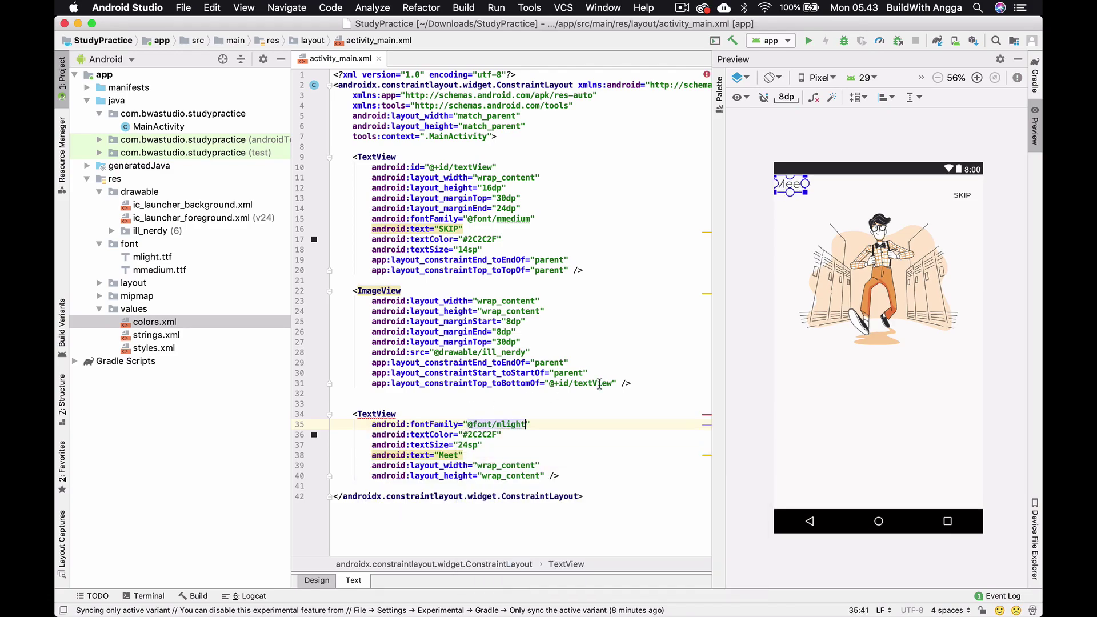
Step: Constrain Meet below the illustration and to the parent start, with 24dp start and 30dp top margins
click(789, 177)
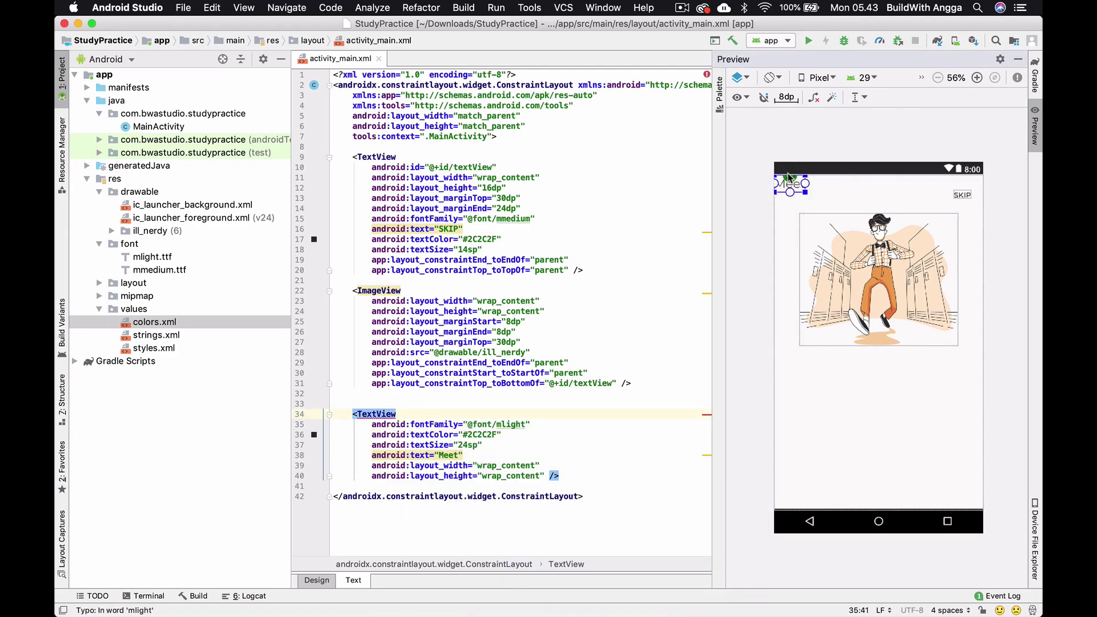
drag(790, 177, 878, 346)
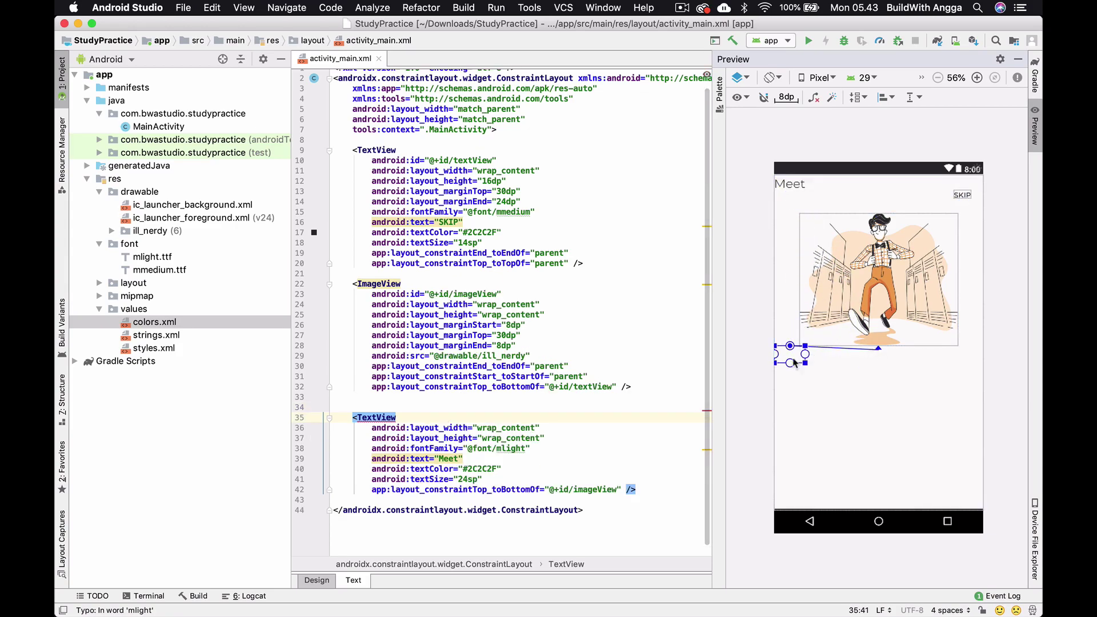
drag(776, 354, 769, 355)
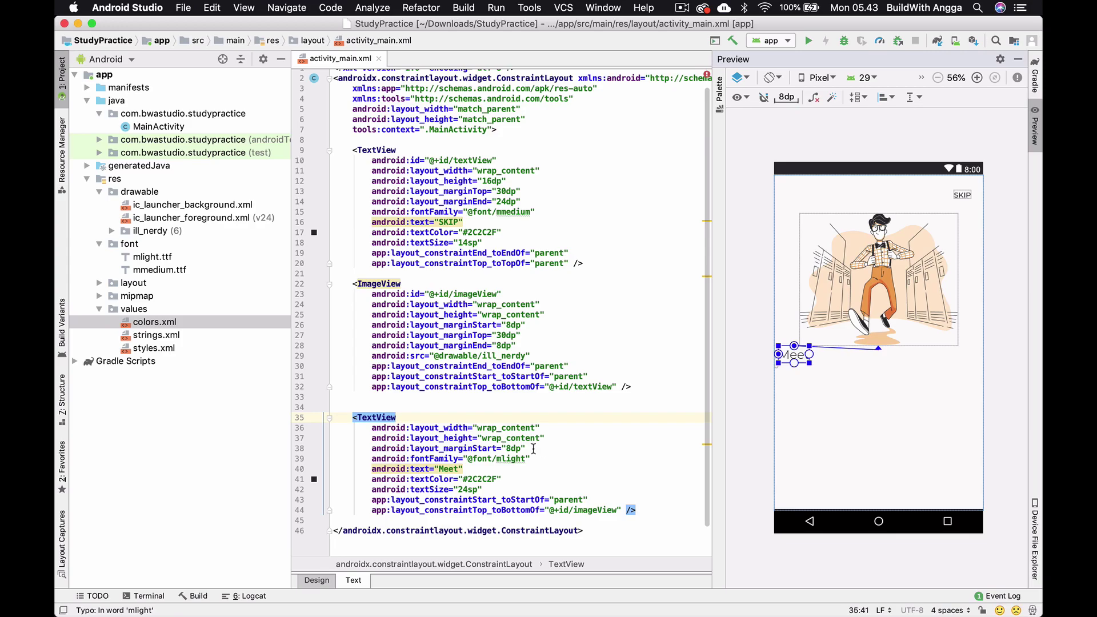
scroll(513, 448, up, 3)
scroll(523, 439, up, 3)
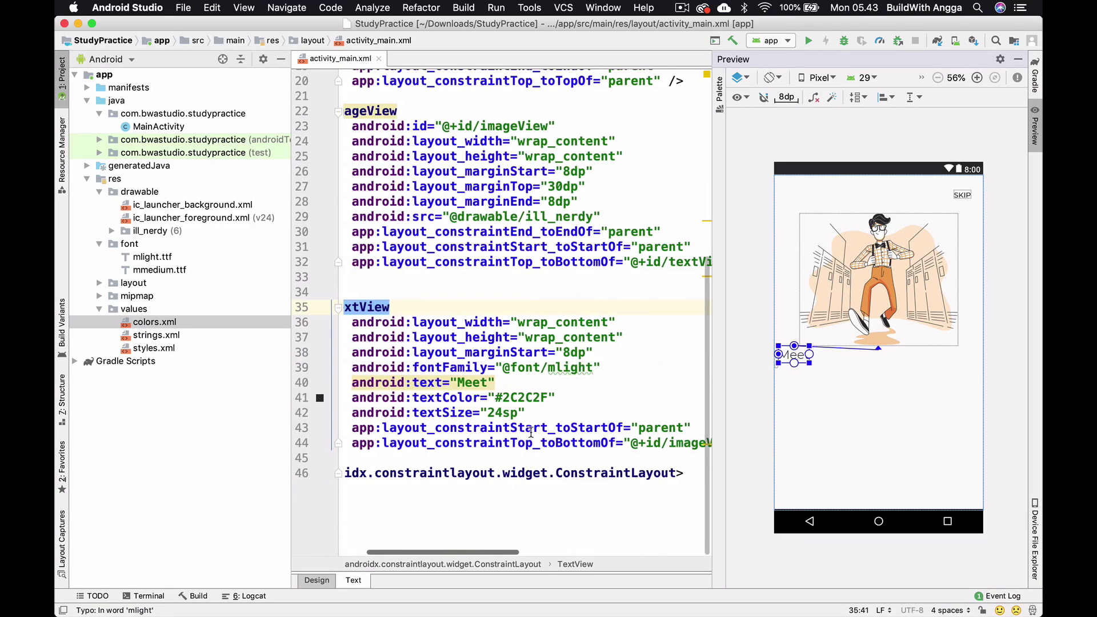
double_click(568, 352)
text(24dp)
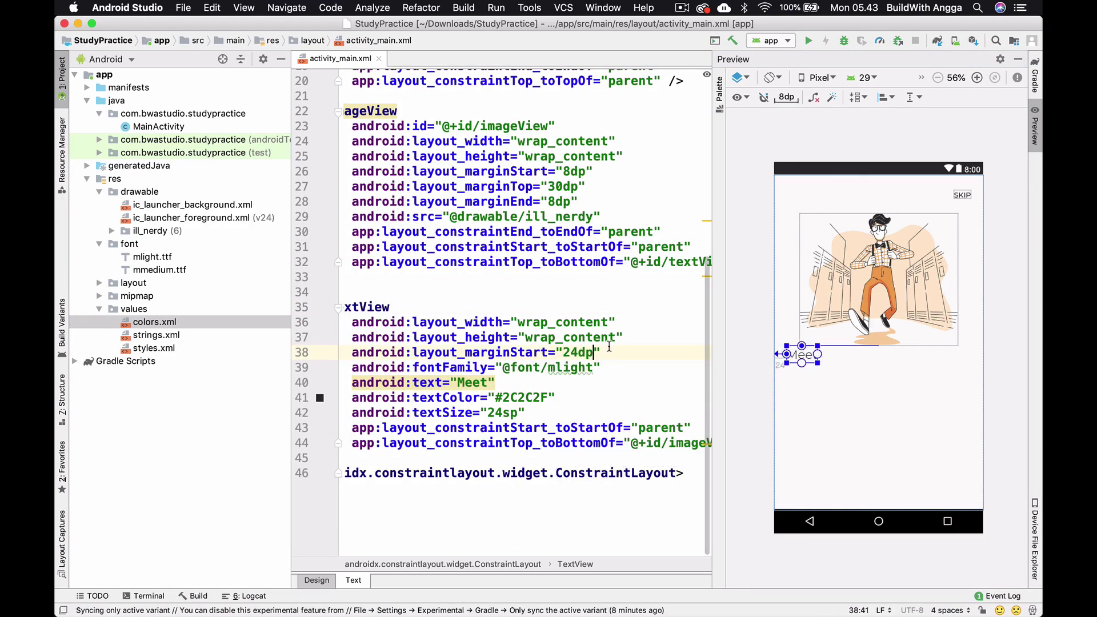
key(End)
key(Return)
text(mt)
key(Return)
text(30dp)
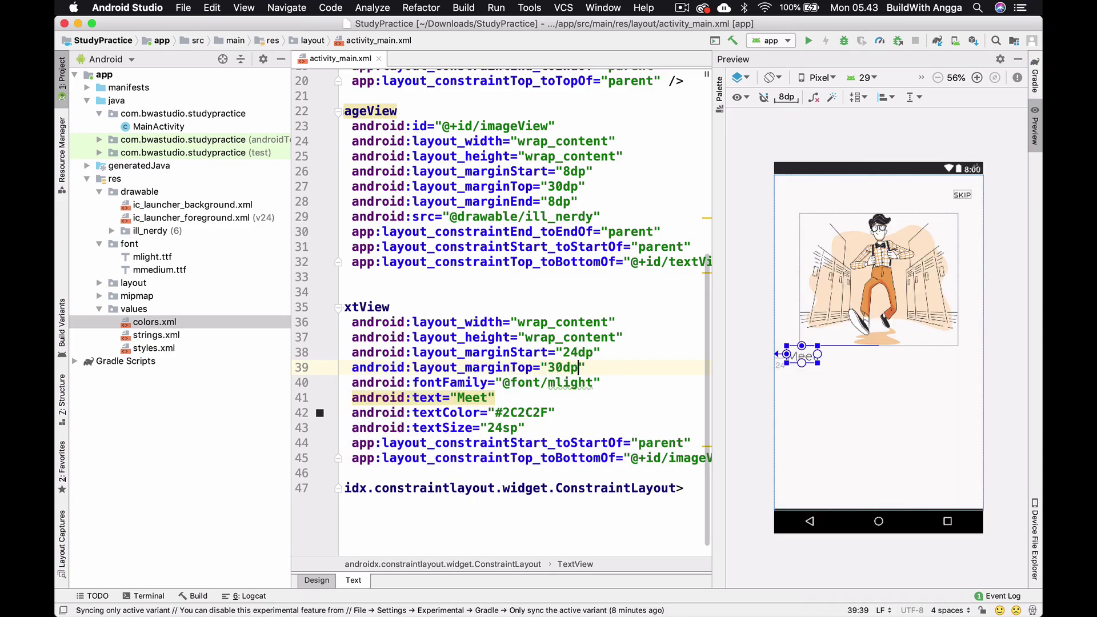
click(754, 325)
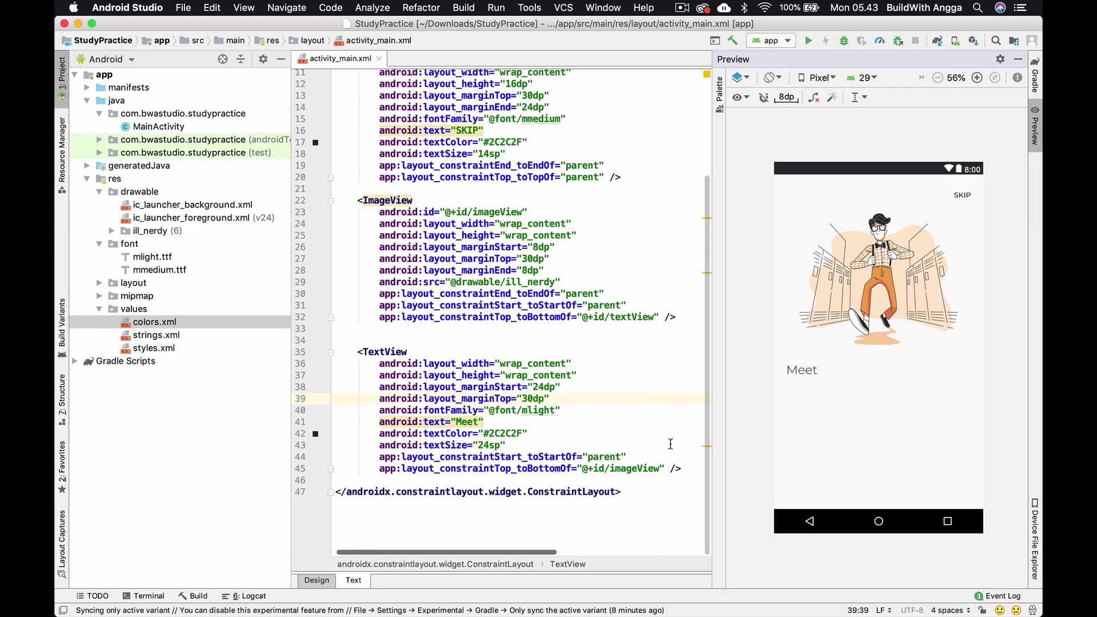
click(690, 468)
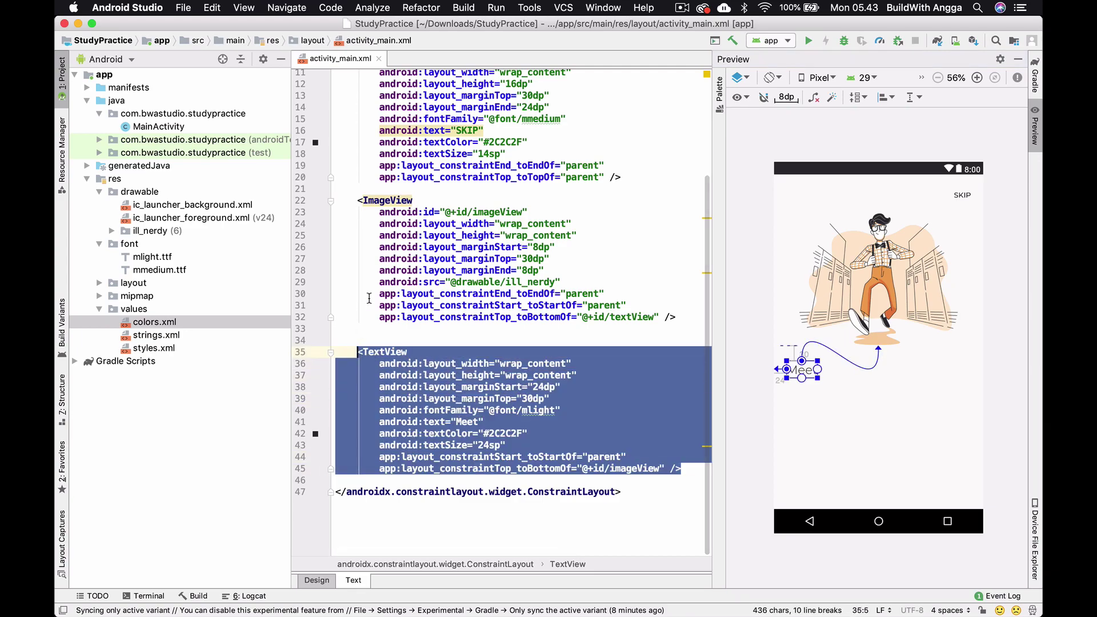
key(Return)
key(Return)
text(<TextView         android:layout_width="wrap_content"         android:layout_height="wrap_content"         android:layout_marginStart="24dp"         android:layout_marginTop="30dp"         android:fontFamily="@font/mlight"         android:text="Meet"         android:textColor="#2C2C2F"         android:textSize="24sp"         app:layout_constraintStart_toStartOf="parent"         app:layout_constraintTop_toBottomOf="@+id/imageView" />)
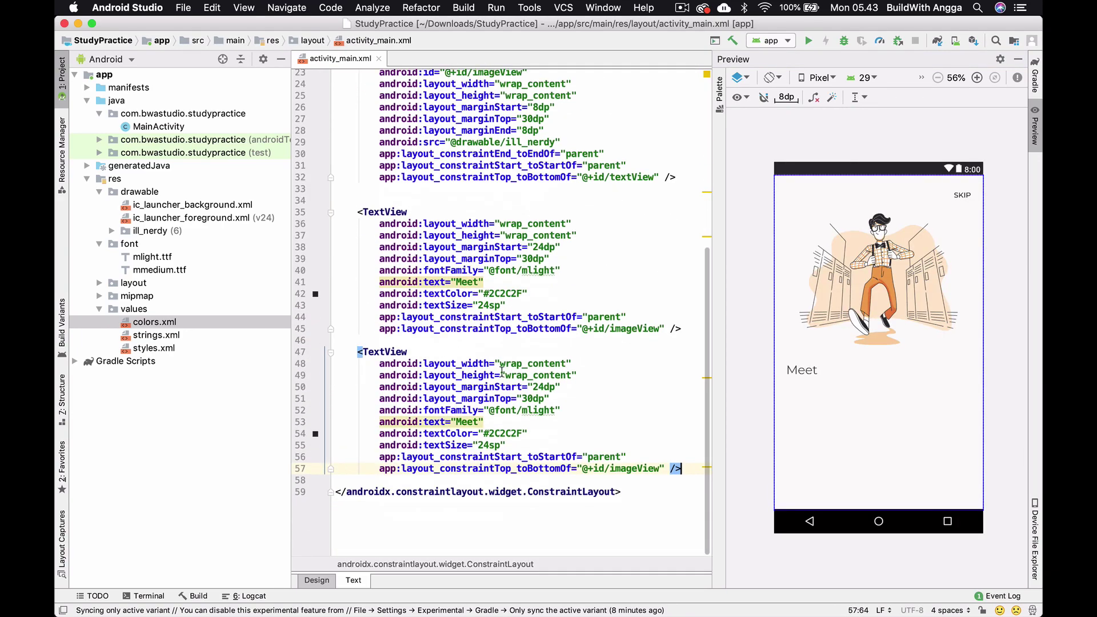
double_click(470, 422)
text(Angga R)
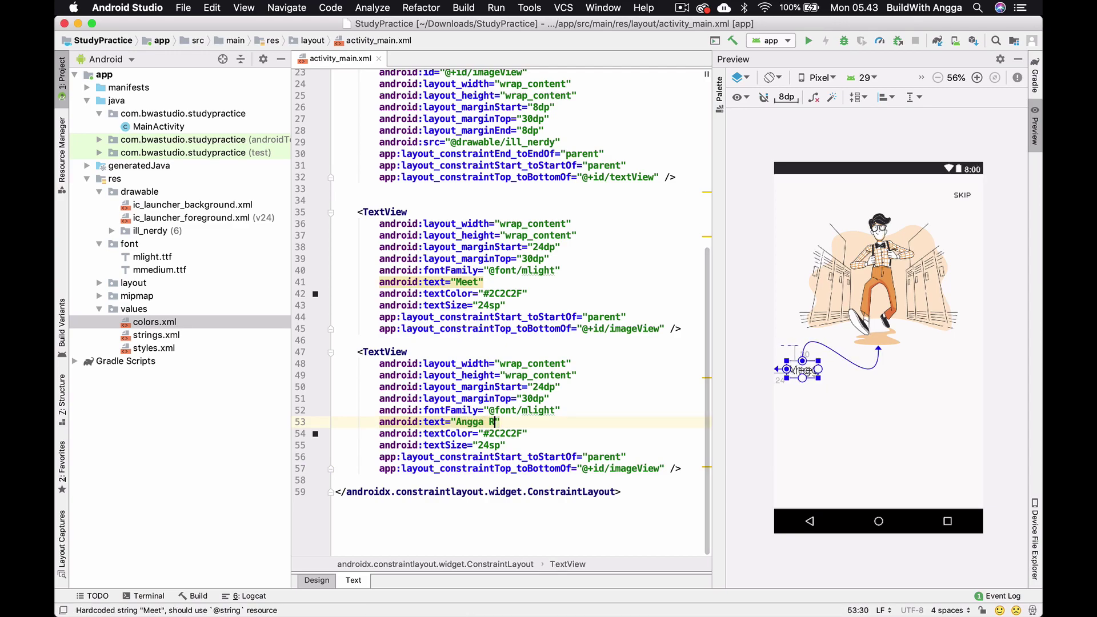
text(isky)
double_click(540, 410)
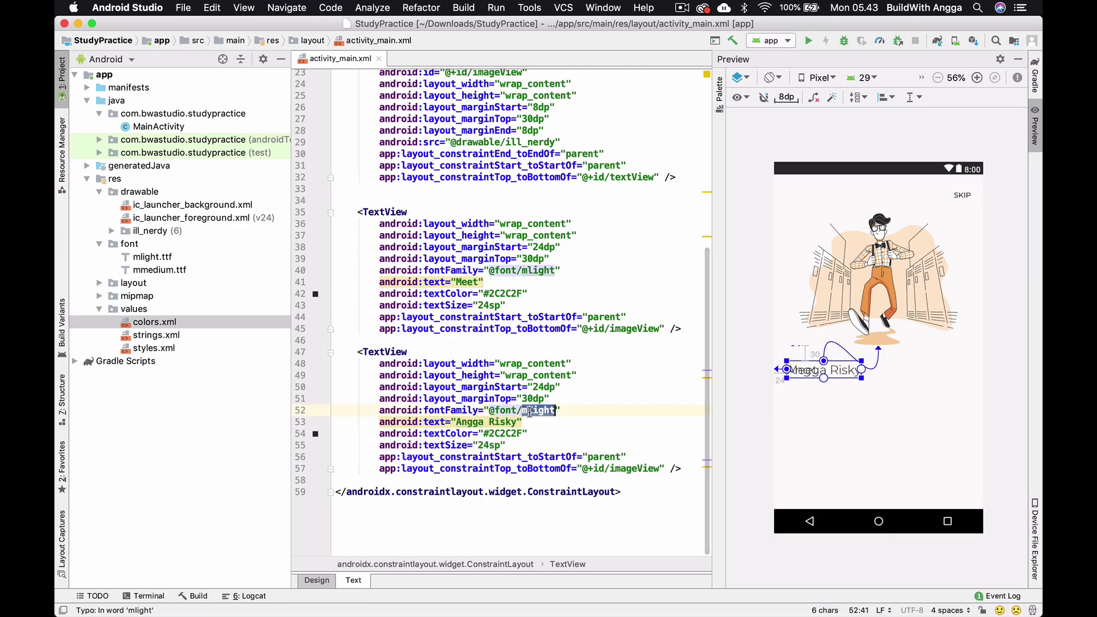
text(mm)
key(Return)
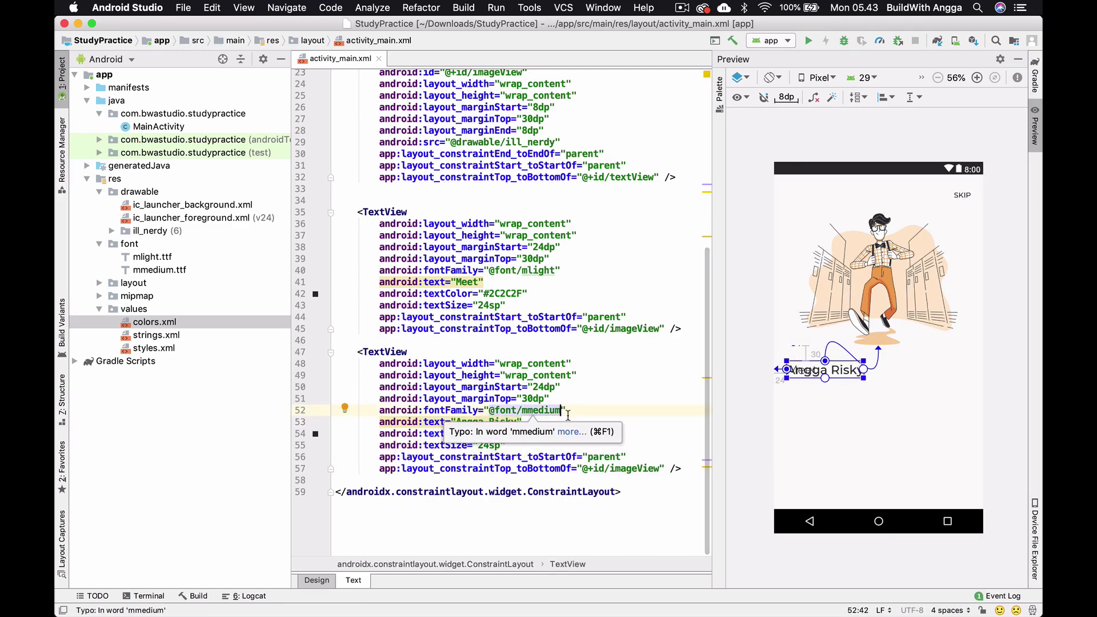
Step: Constrain Angga Risky's top to the Meet text with a 2dp top margin
drag(848, 369, 897, 381)
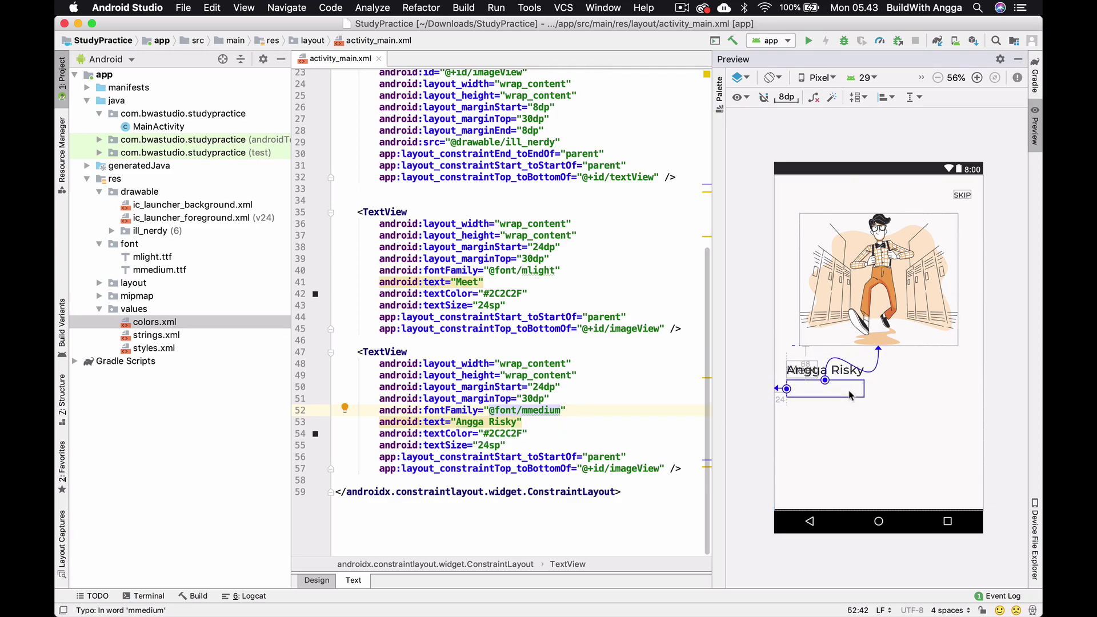
click(824, 386)
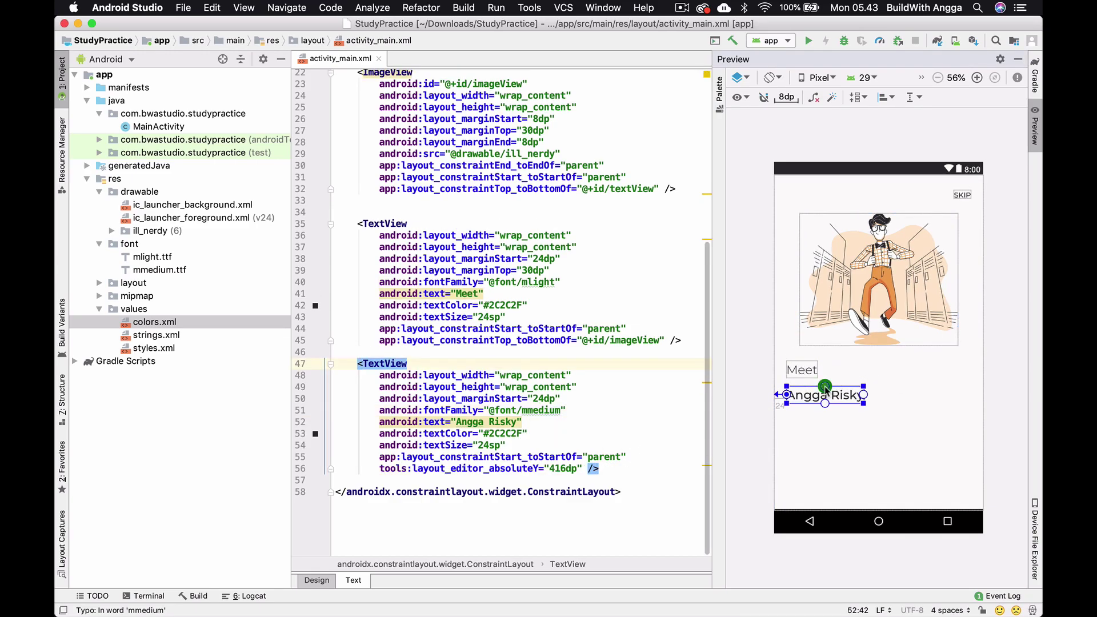
drag(806, 382, 801, 378)
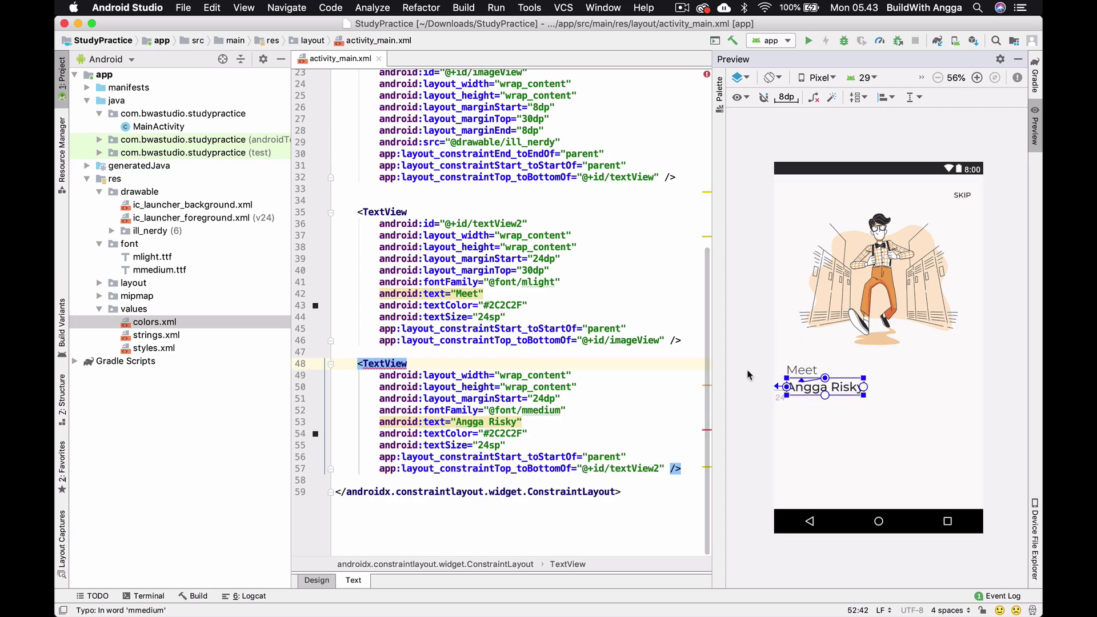
click(563, 399)
key(Return)
text(margintop)
key(Return)
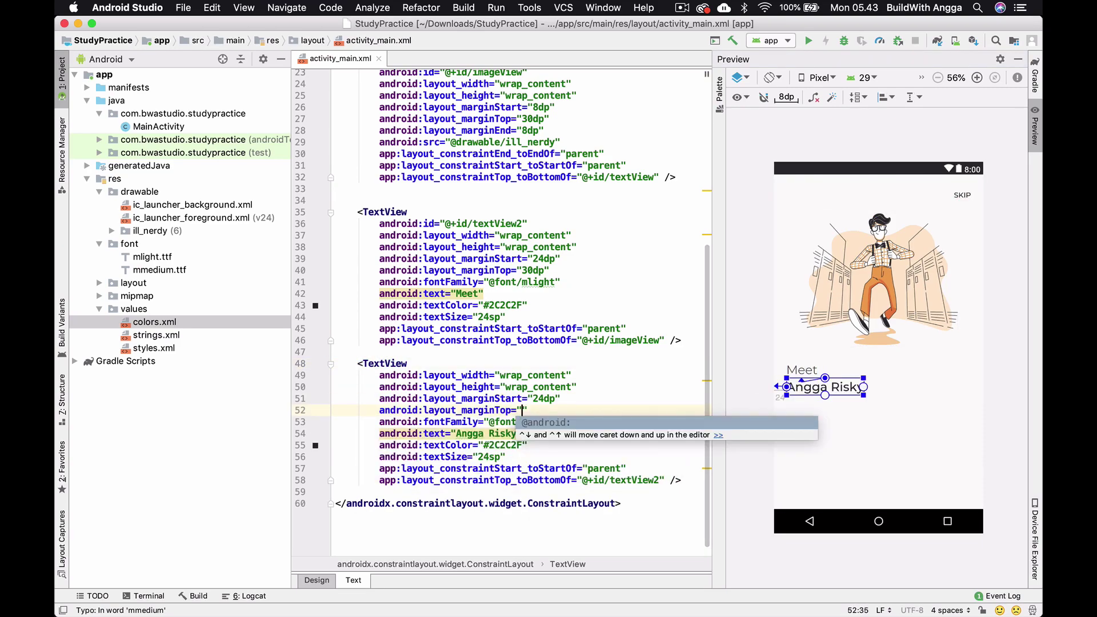
text(4dp)
click(751, 348)
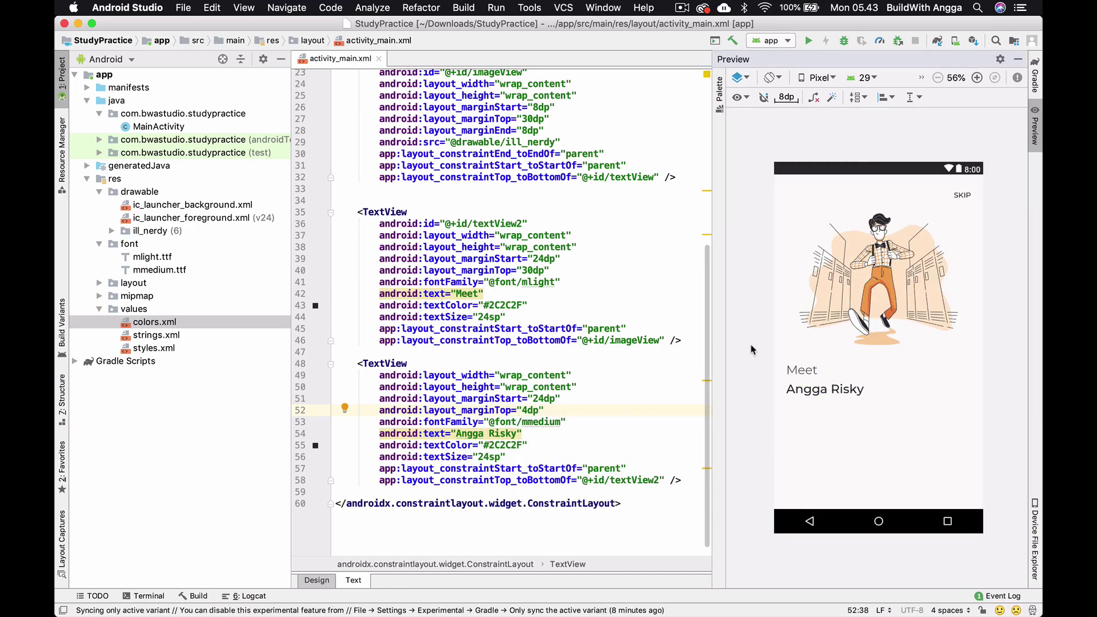
scroll(751, 350, down, 2)
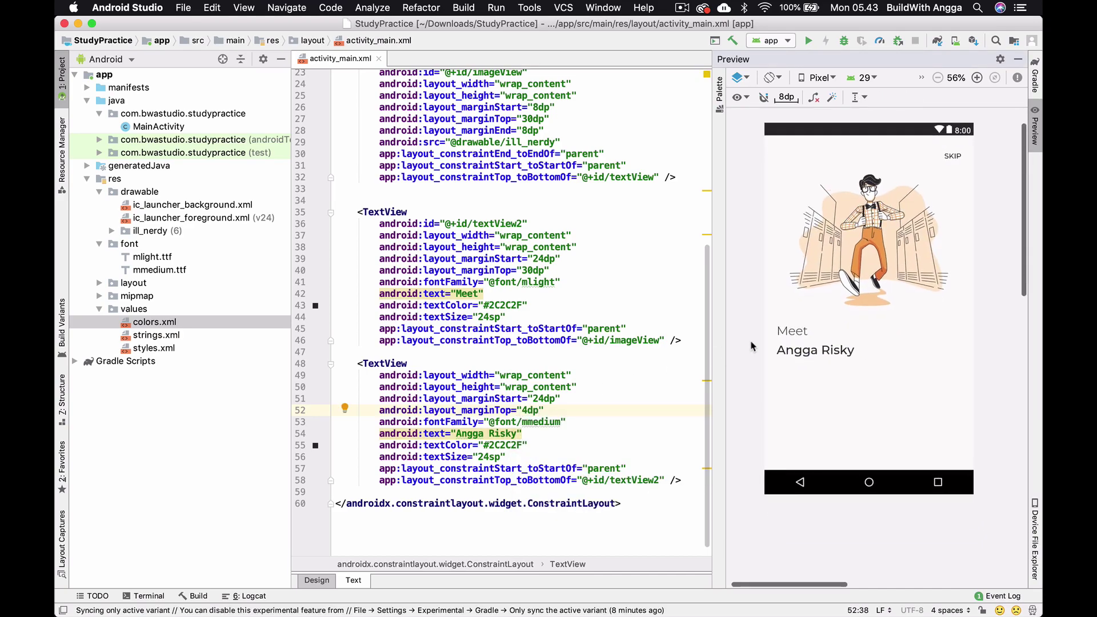
click(562, 408)
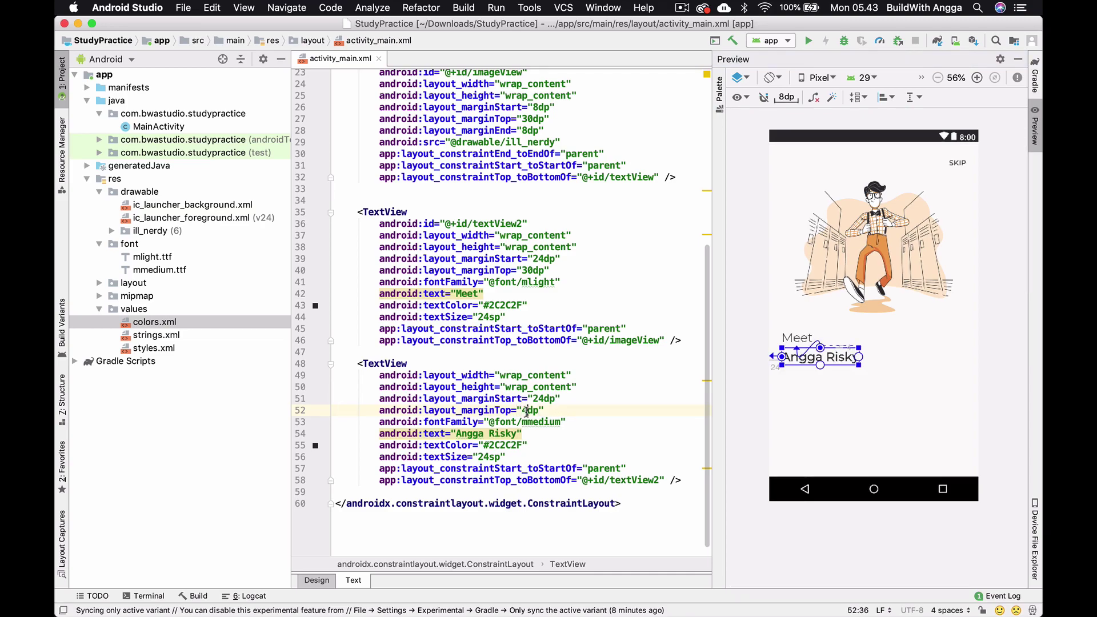
text(2)
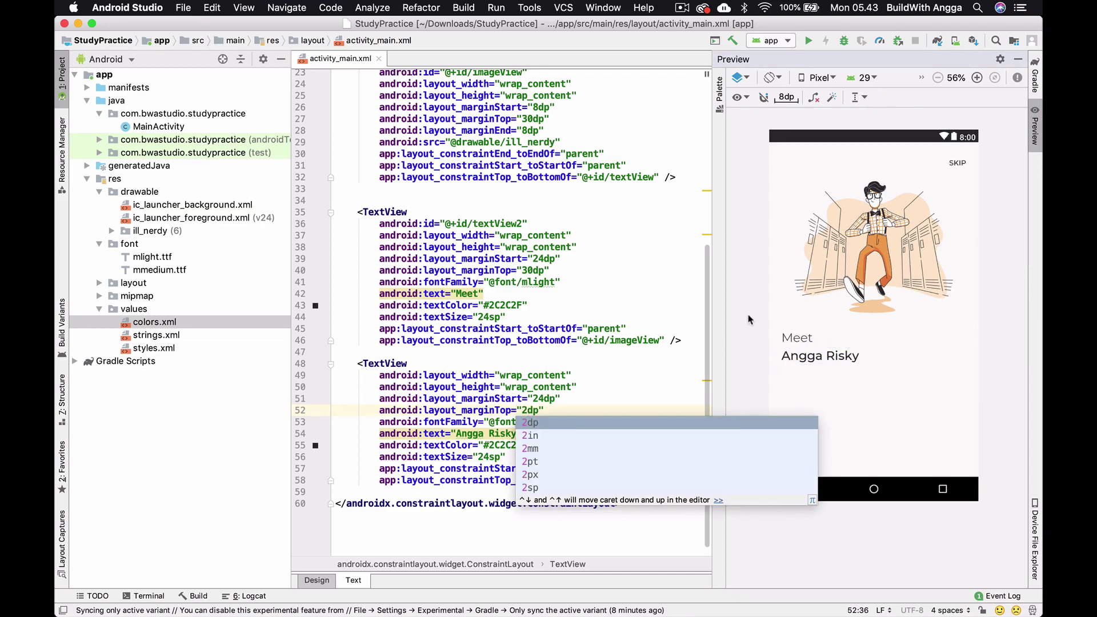
click(795, 337)
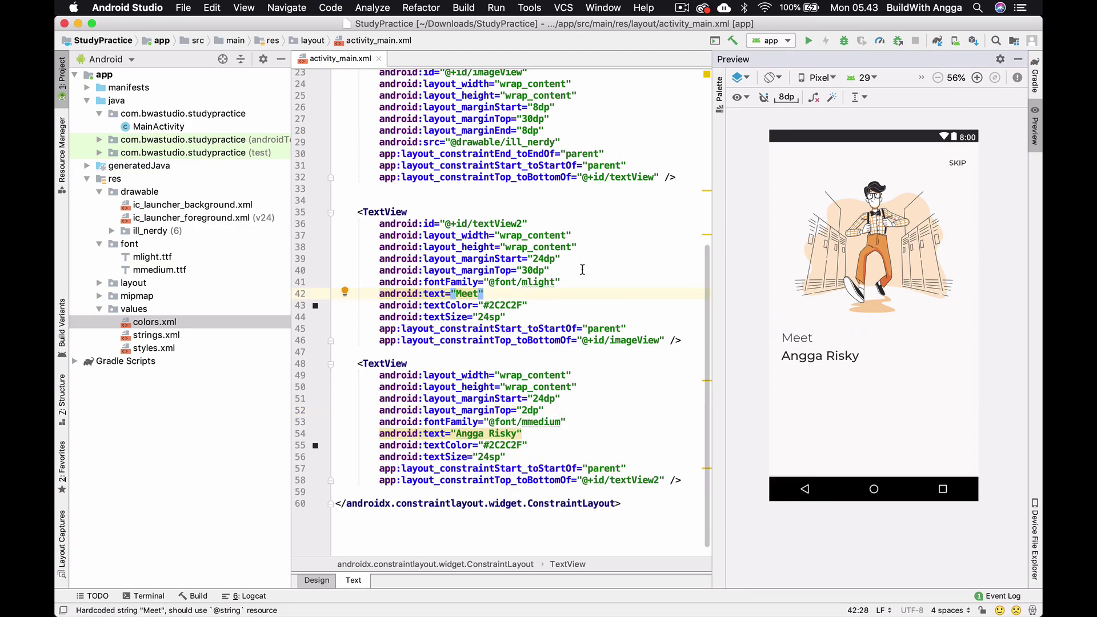
scroll(582, 270, down, 1)
key(super+Tab)
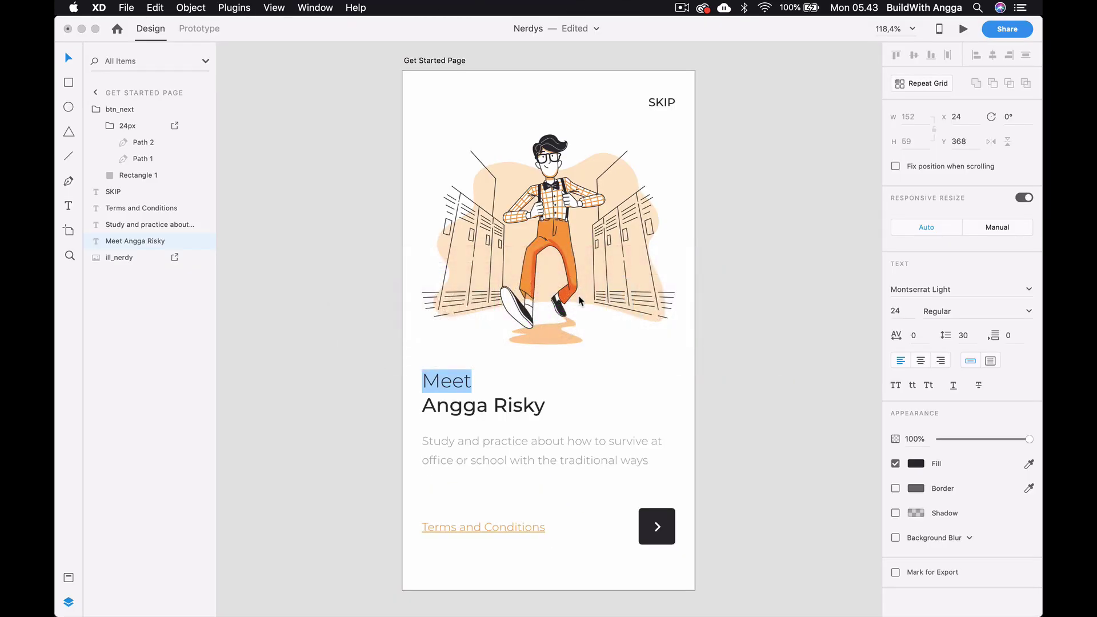
Step: Inspect the SKIP, illustration, Meet heading and Study and practice paragraph properties in Adobe XD
key(Escape)
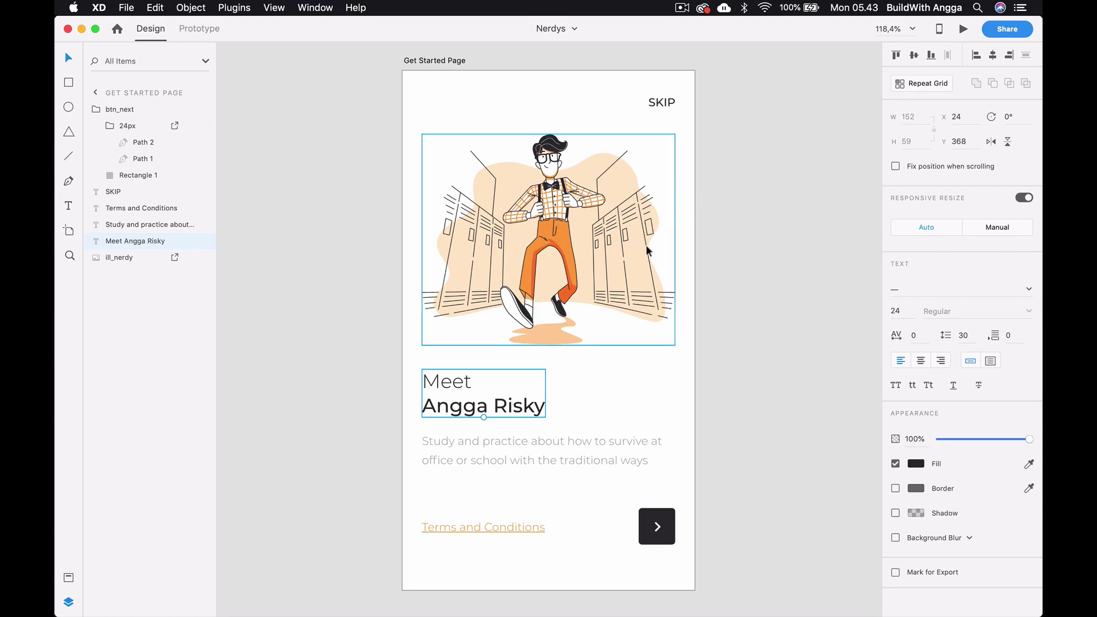
click(662, 105)
click(570, 208)
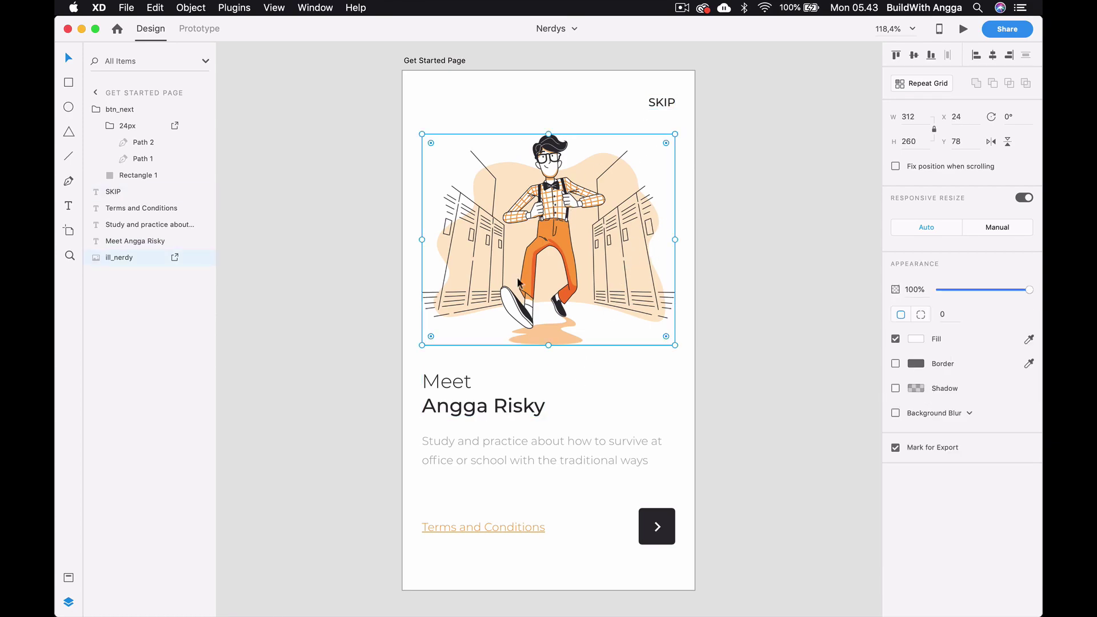
click(476, 393)
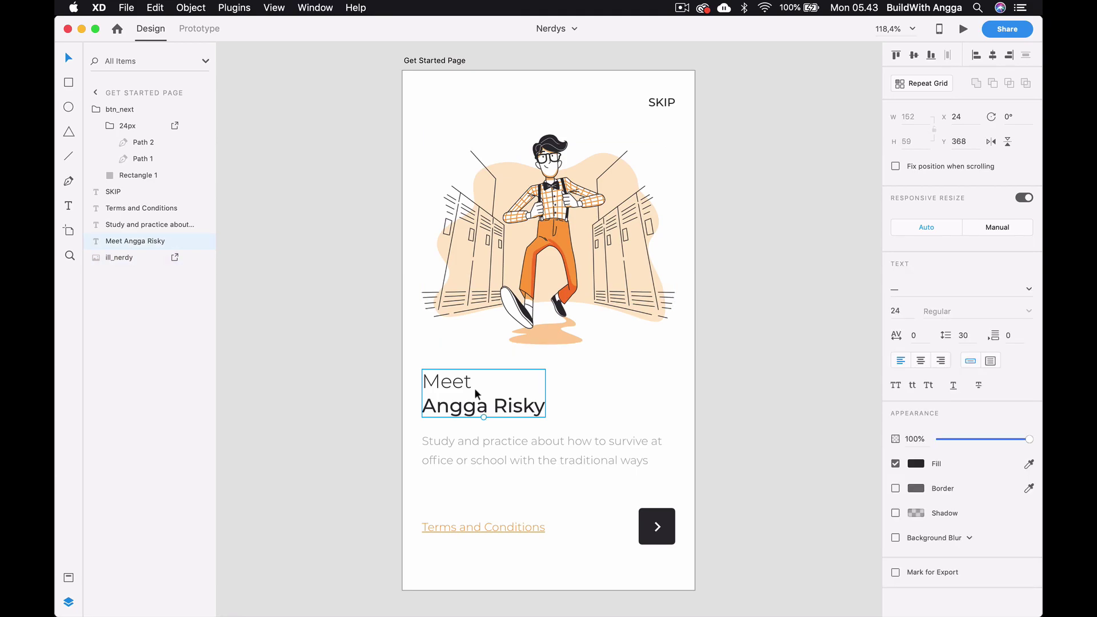
click(473, 448)
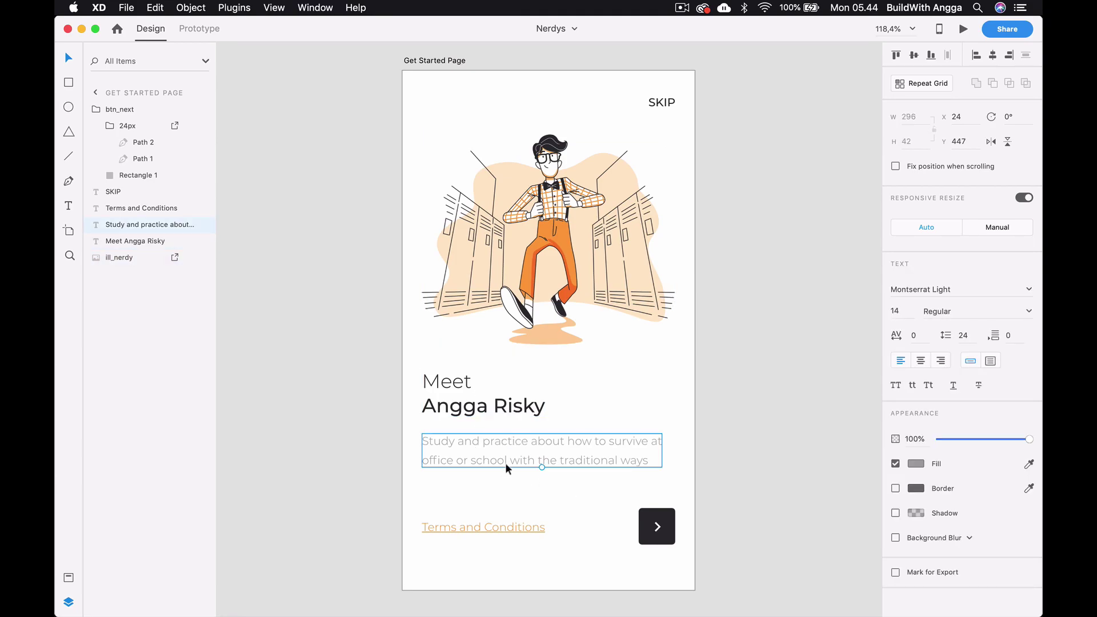
key(super+Tab)
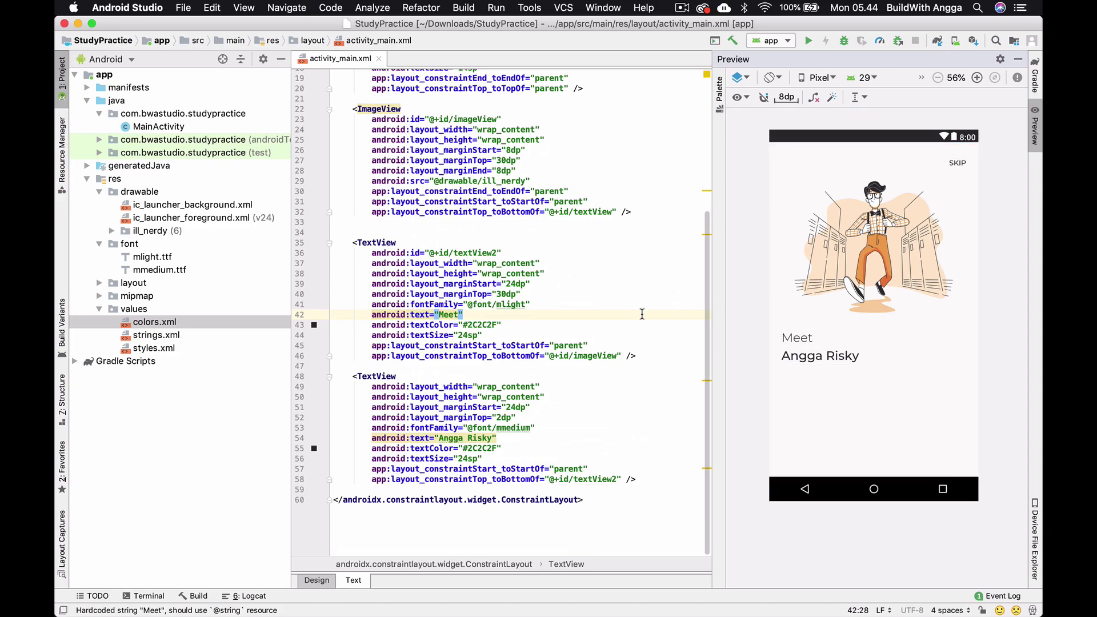
key(super+Tab)
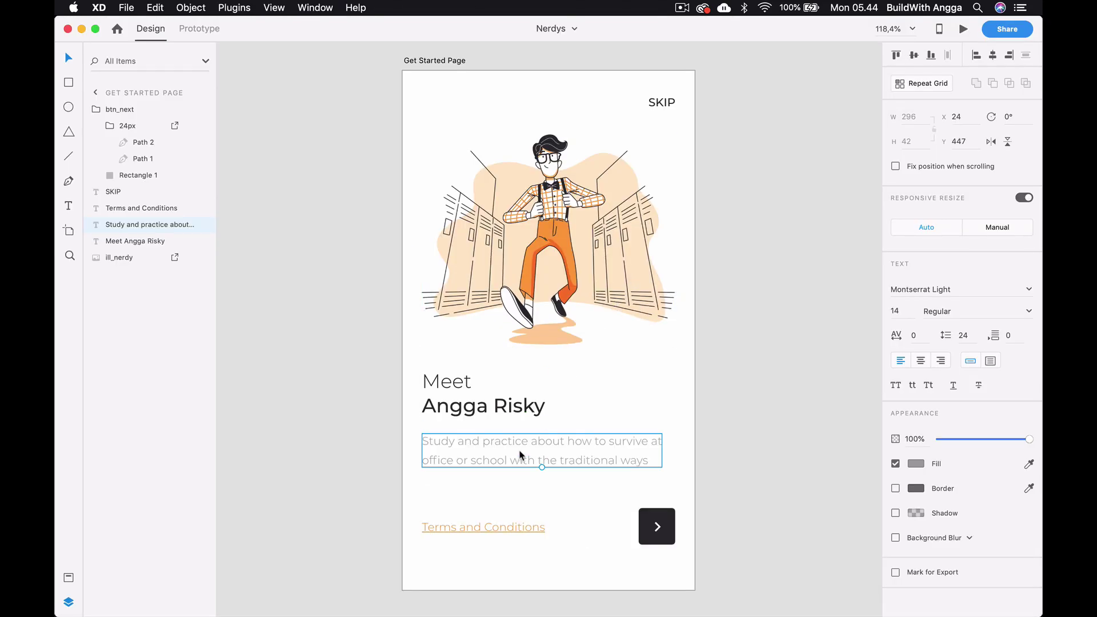
key(super+Tab)
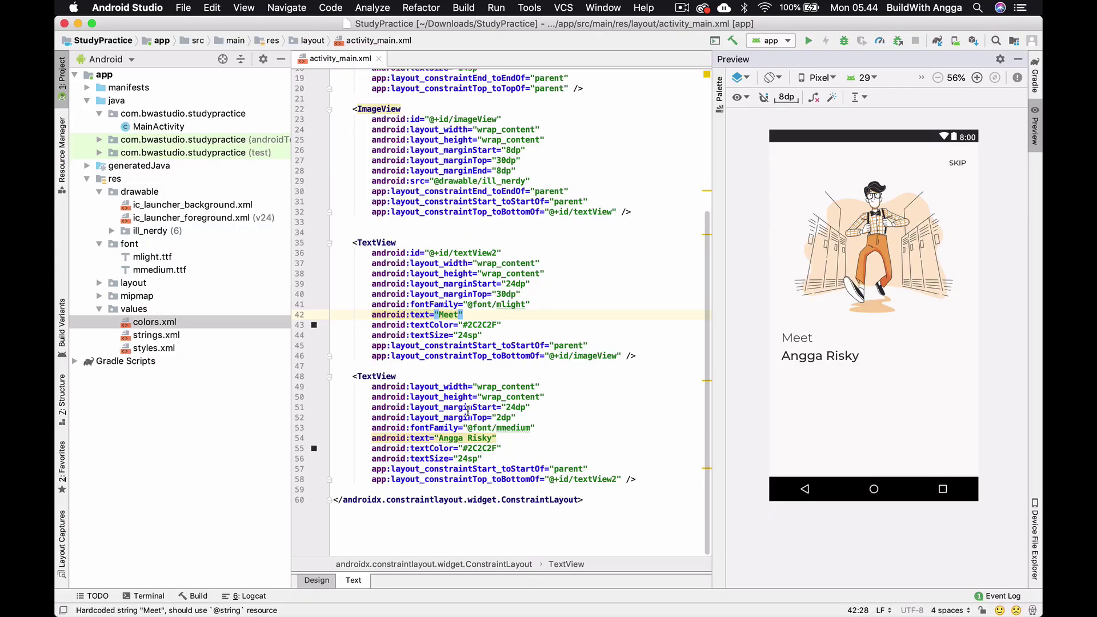
Step: Add the description TextView: 320dp wide, mlight 14sp, #A3A3A3, 6dp line spacing, below Angga Risky
key(super+Tab)
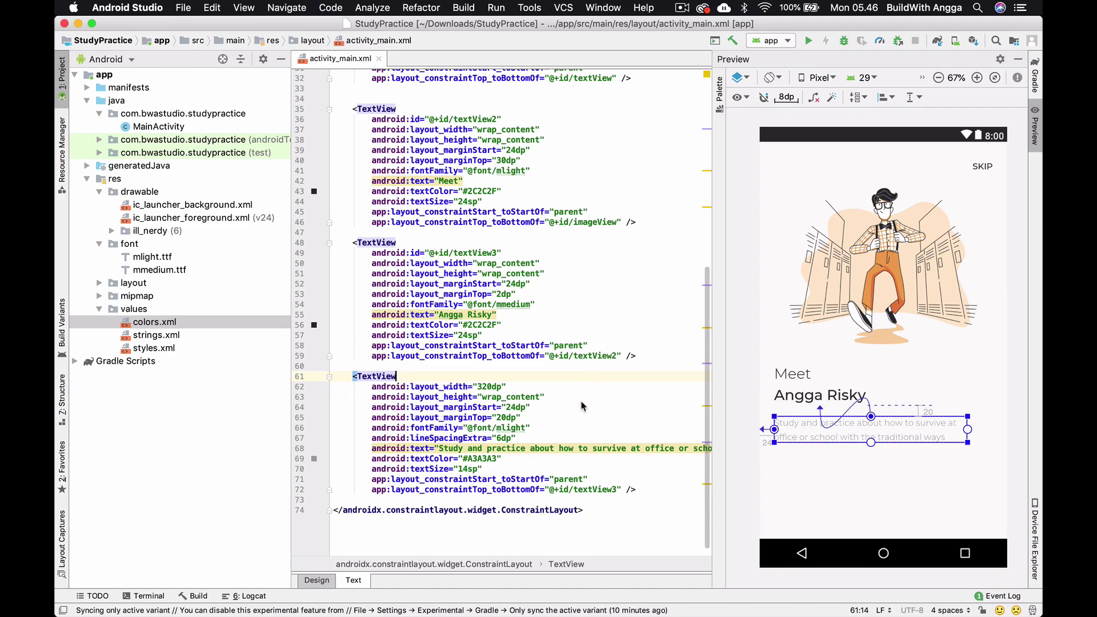
click(748, 381)
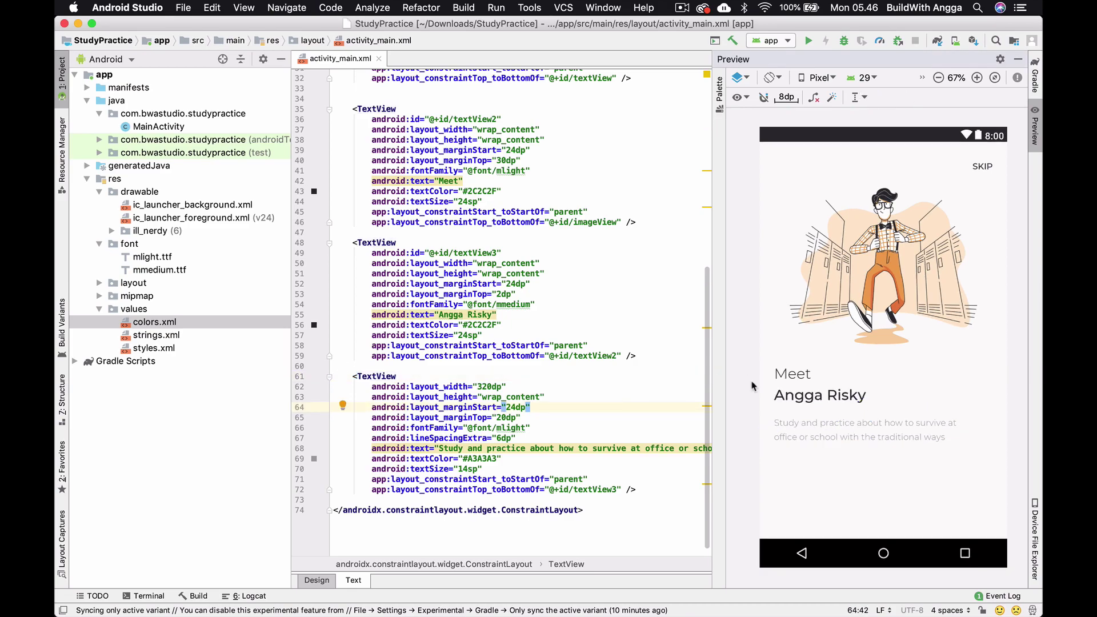
scroll(603, 429, down, 1)
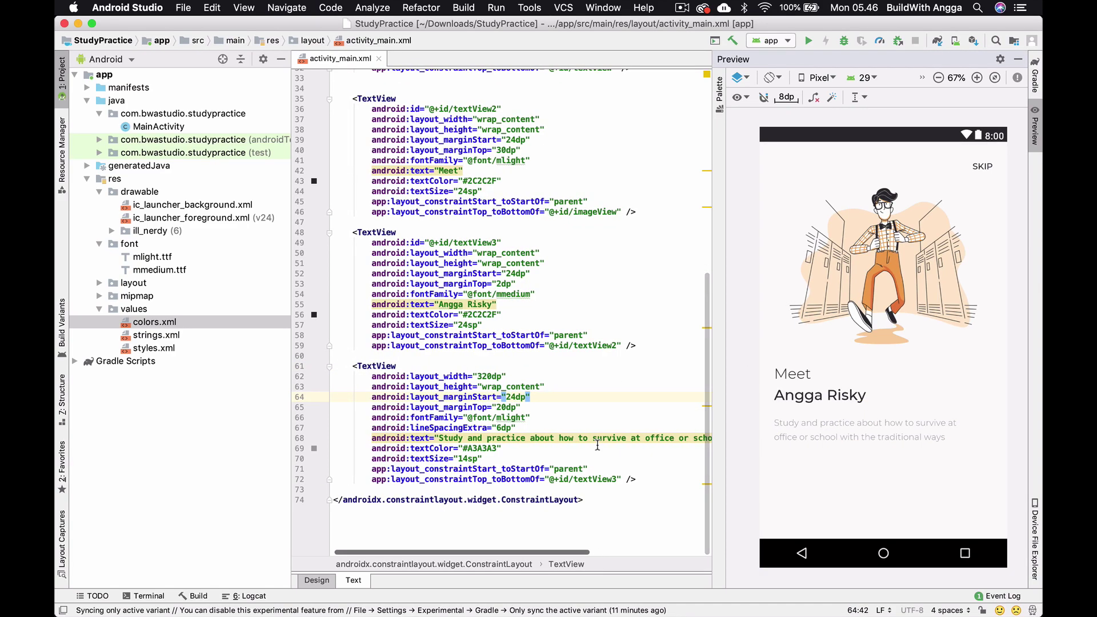
scroll(598, 445, right, 2)
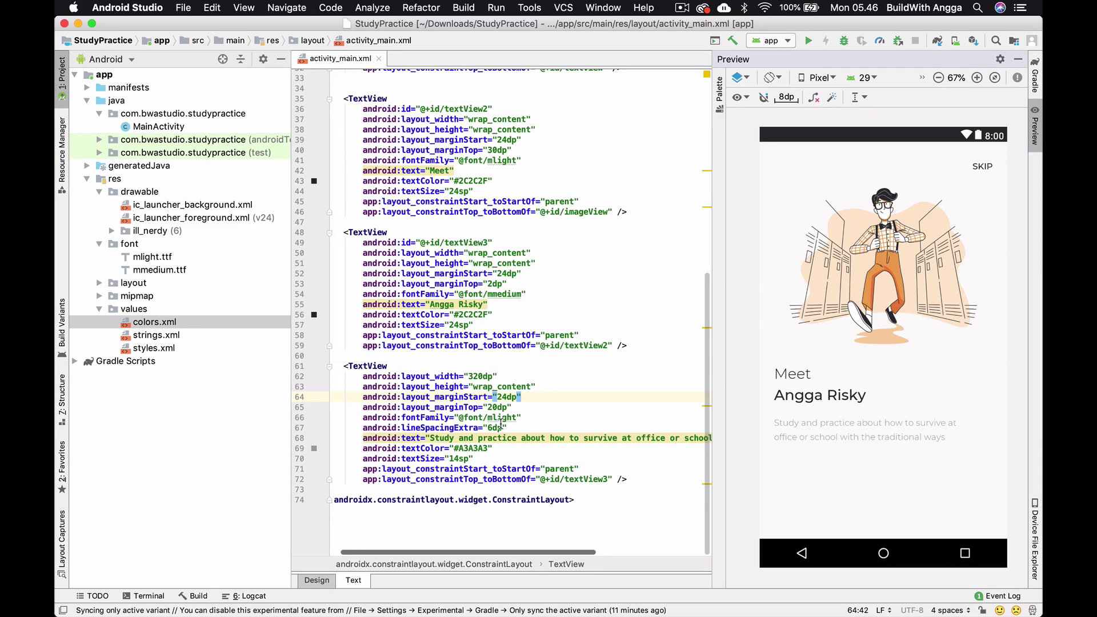
scroll(500, 424, up, 2)
click(540, 405)
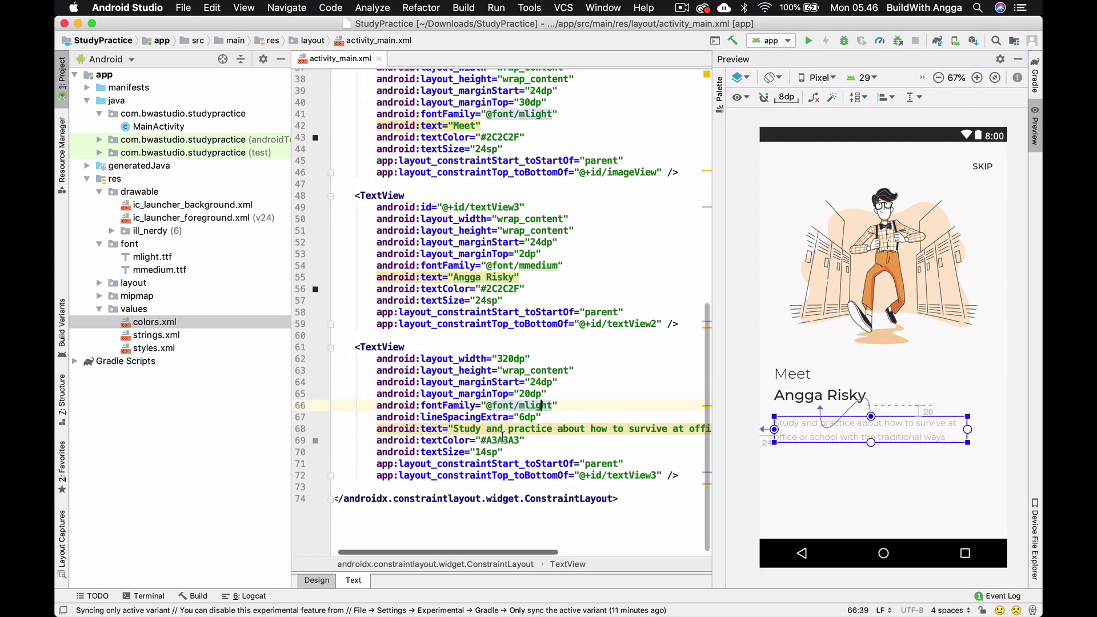
click(481, 452)
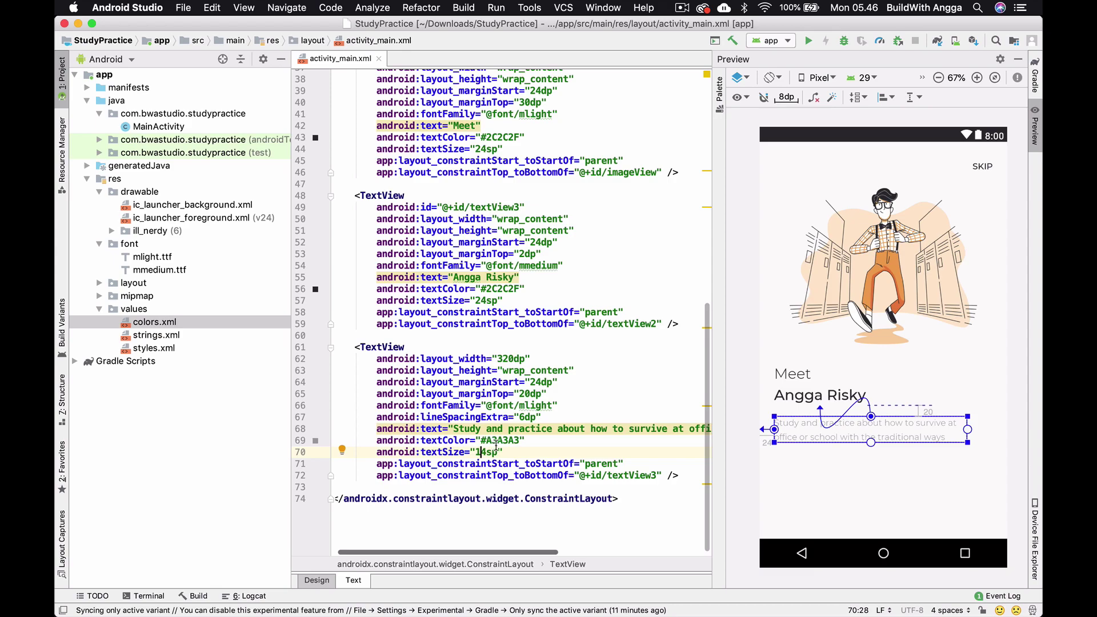
click(507, 440)
mouse_move(542, 418)
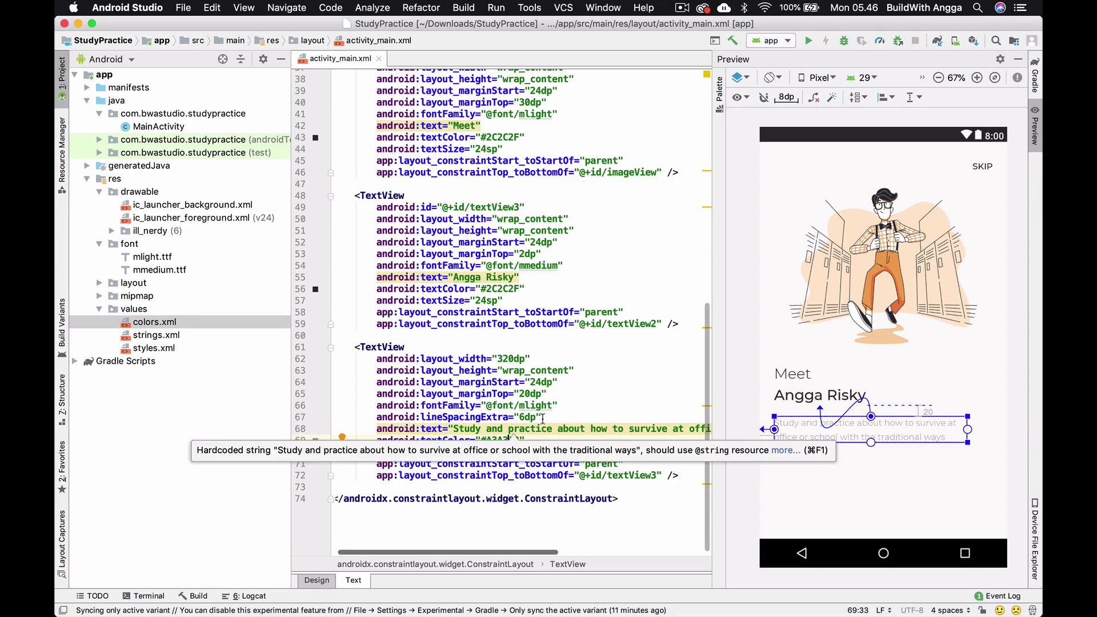
key(super+Tab)
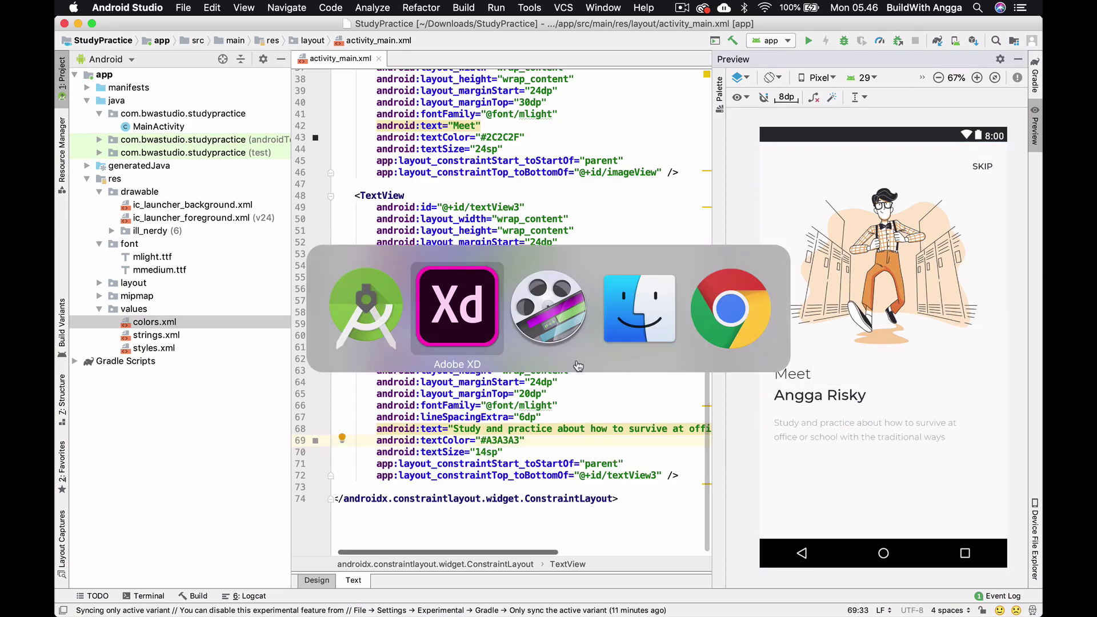
scroll(565, 385, down, 3)
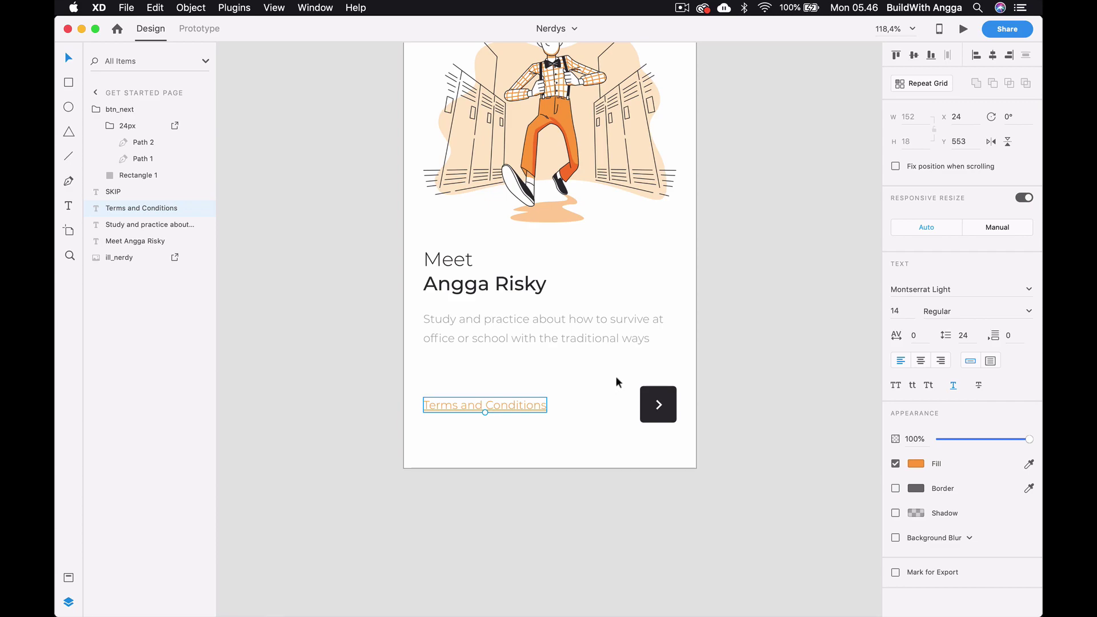
Step: Read the next button group's 45×45 size and x 291, y 539 position in Adobe XD
click(672, 403)
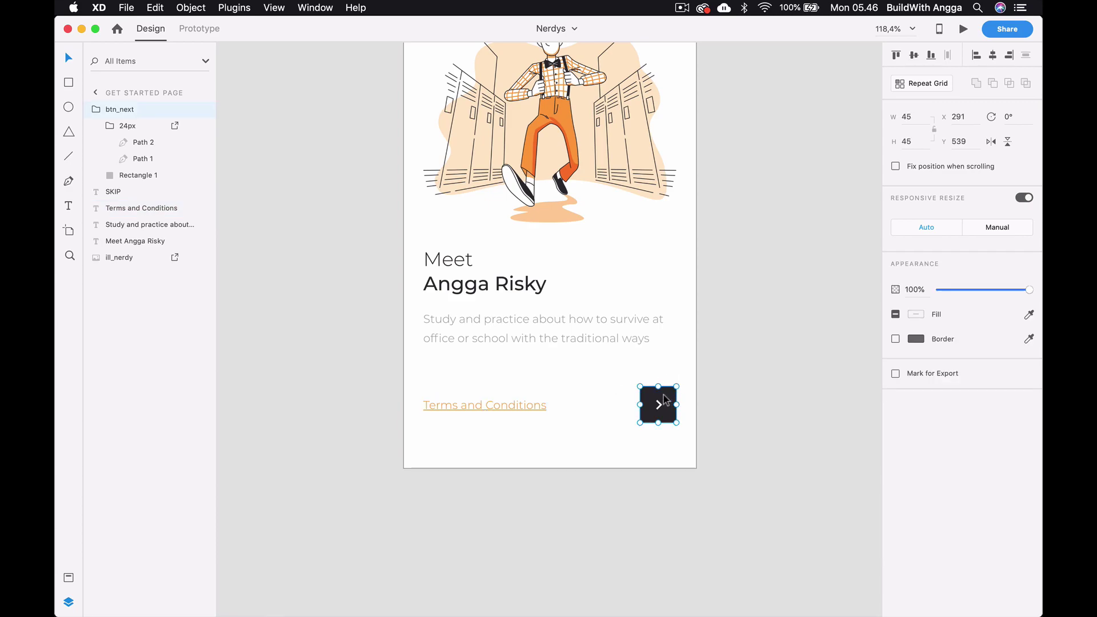
key(super+Tab)
scroll(620, 389, up, 3)
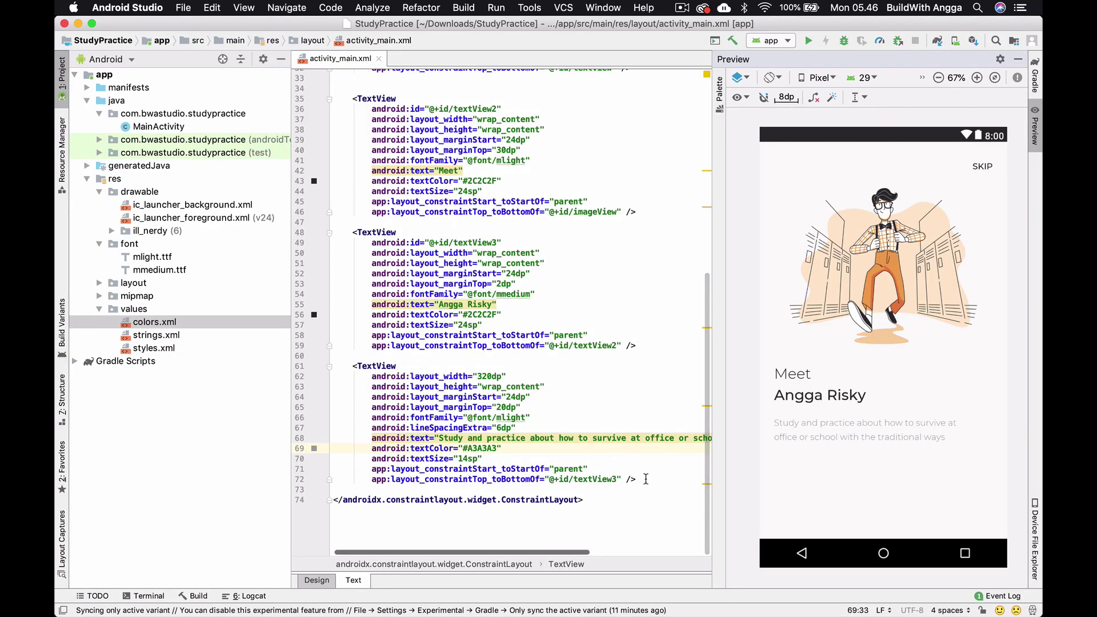
Step: Duplicate the description as a wrap_content 'Terms and Conditions' text, #EFA453, 64dp below
drag(636, 479, 352, 366)
key(super+c)
click(643, 480)
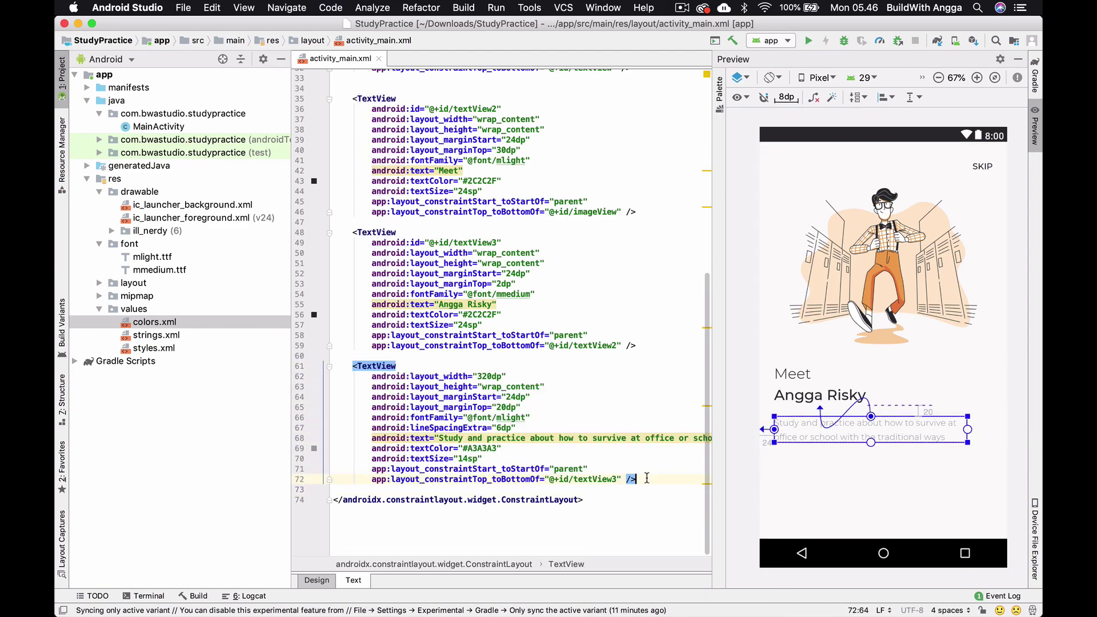
key(Return)
key(Return)
key(super+v)
scroll(614, 466, down, 3)
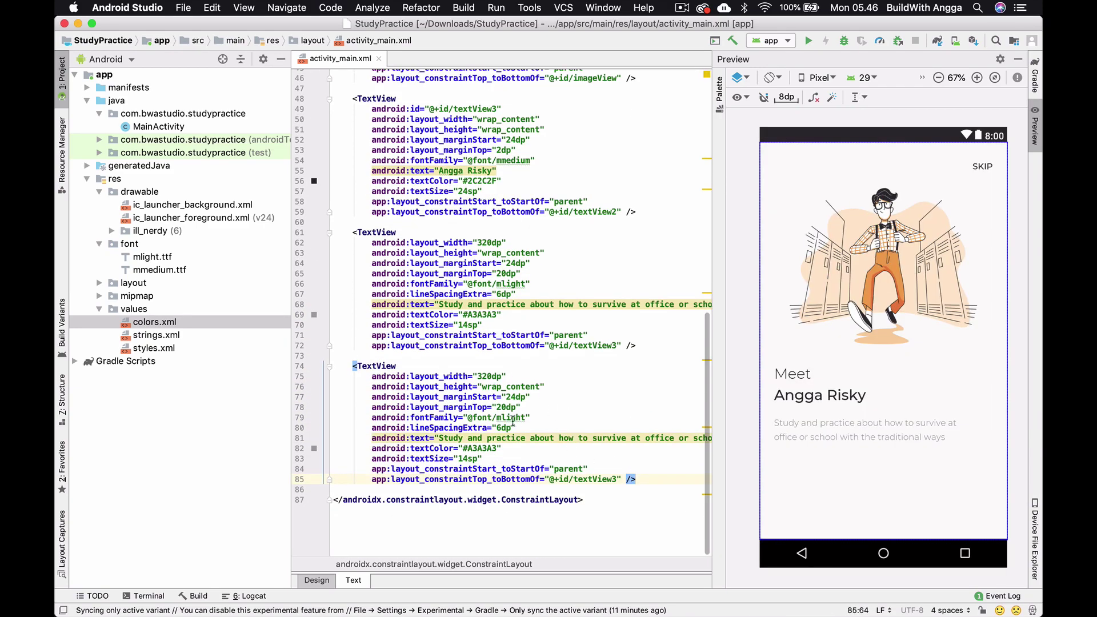
double_click(493, 376)
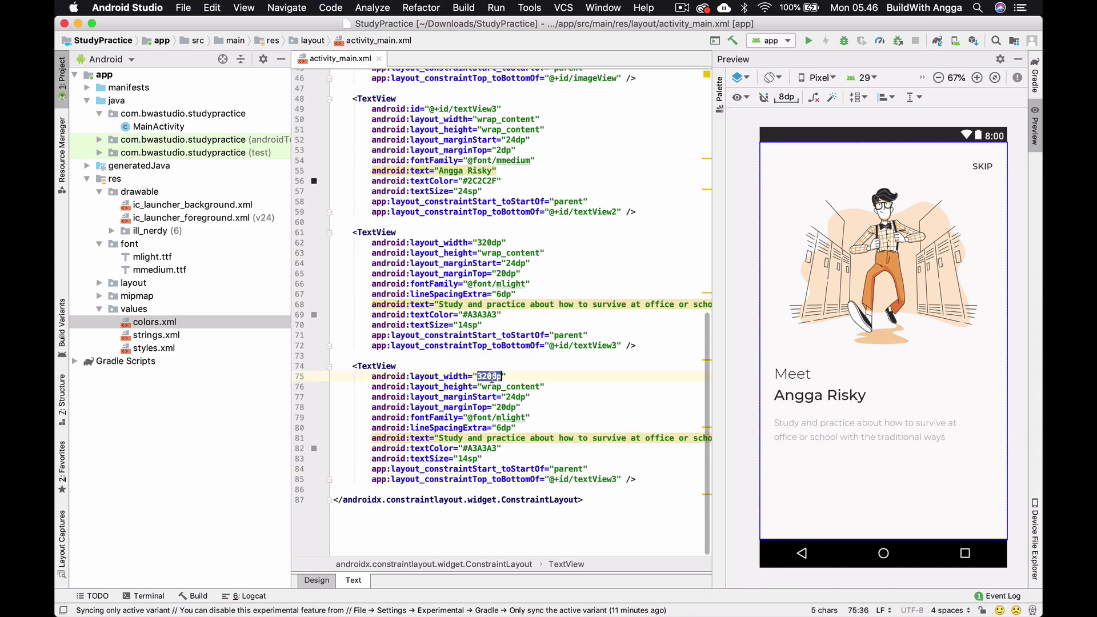
text(w)
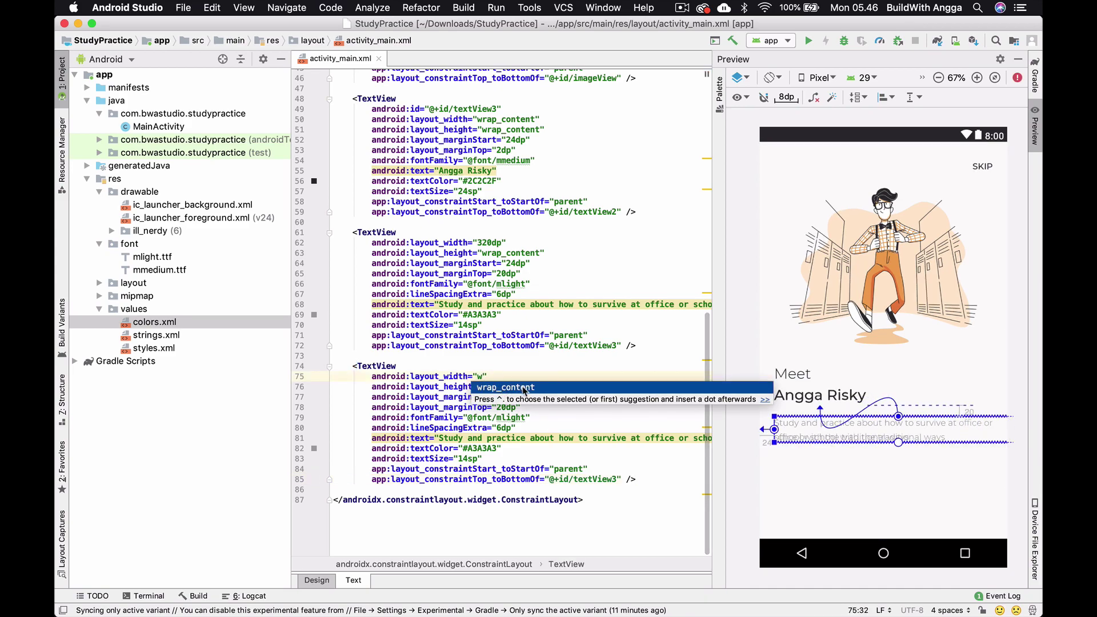
key(Return)
Step: Check the Terms text and next button size in XD, then add blank lines below the Terms block
key(super+Tab)
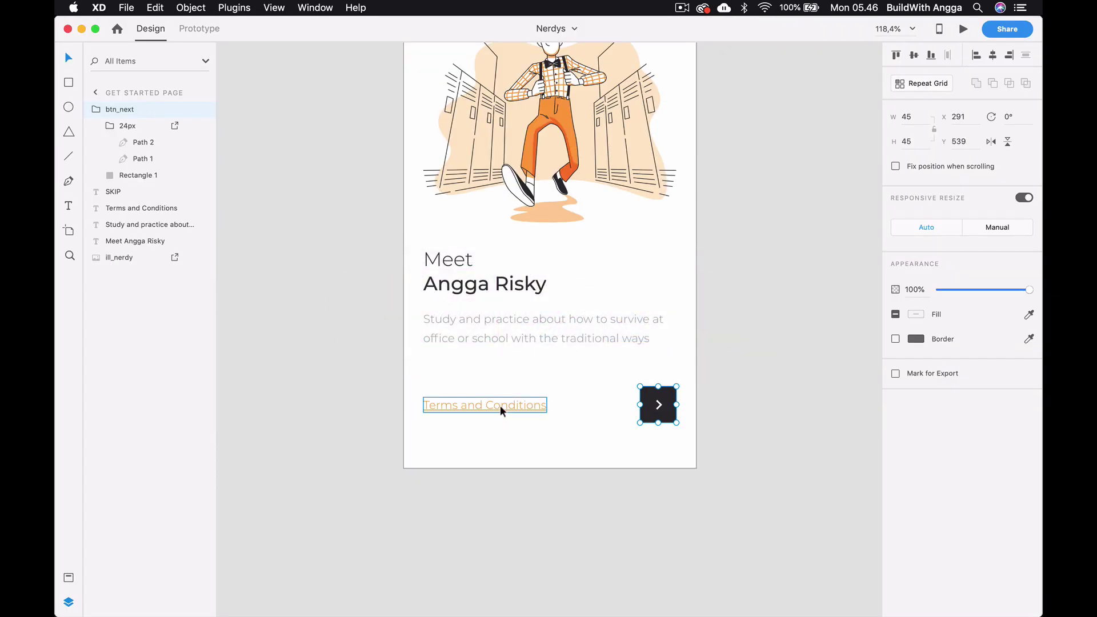
click(499, 406)
scroll(529, 388, up, 3)
scroll(536, 388, up, 1)
key(super+Tab)
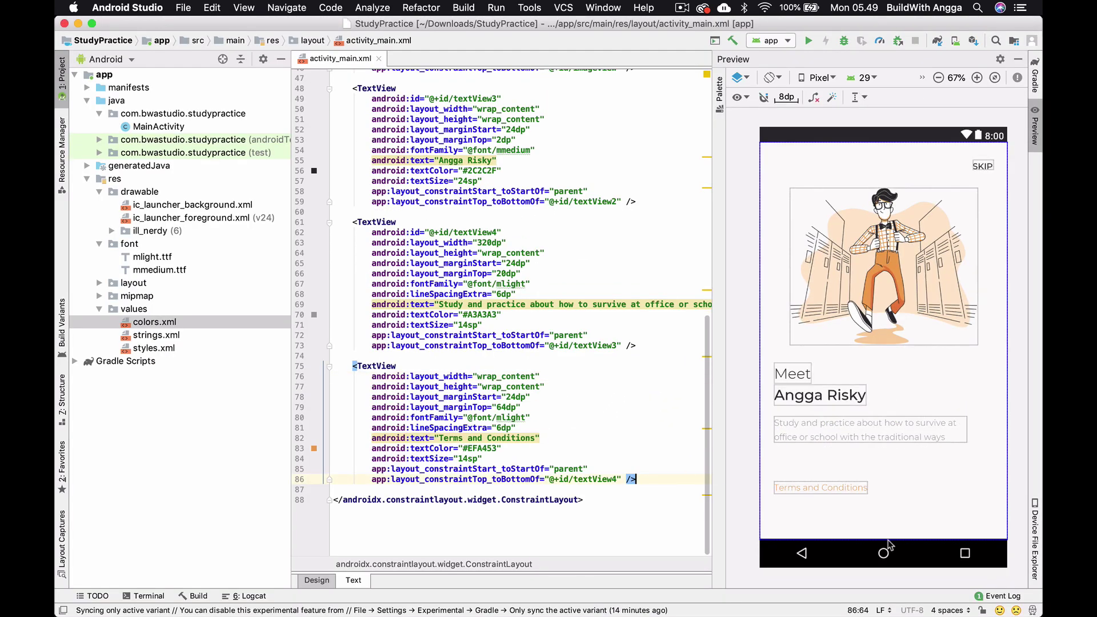
click(976, 78)
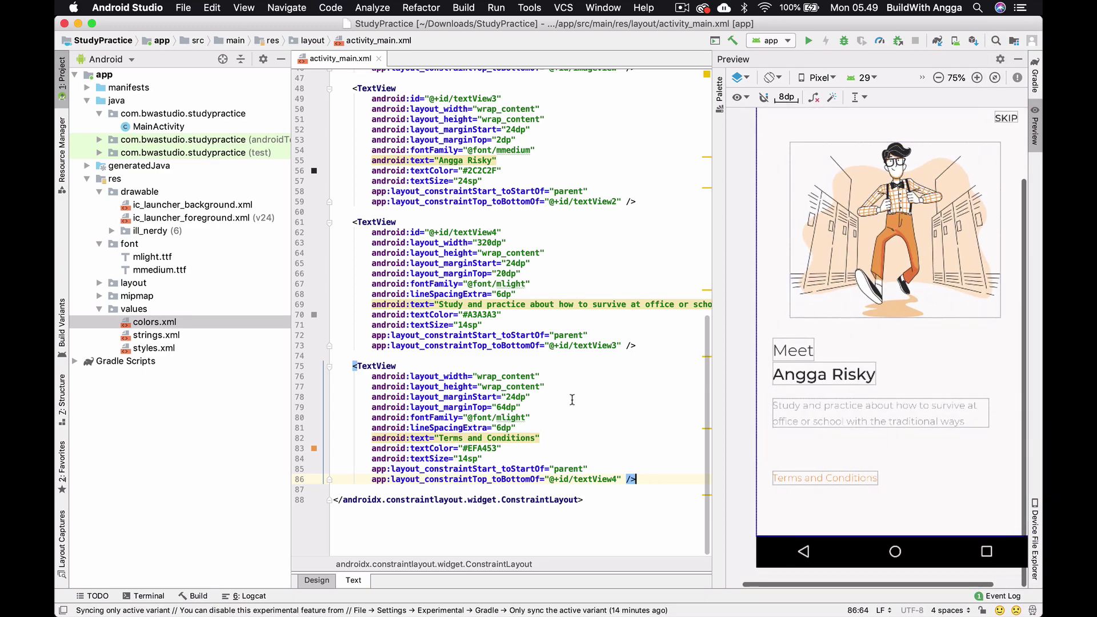
key(Return)
key(Return)
key(Return)
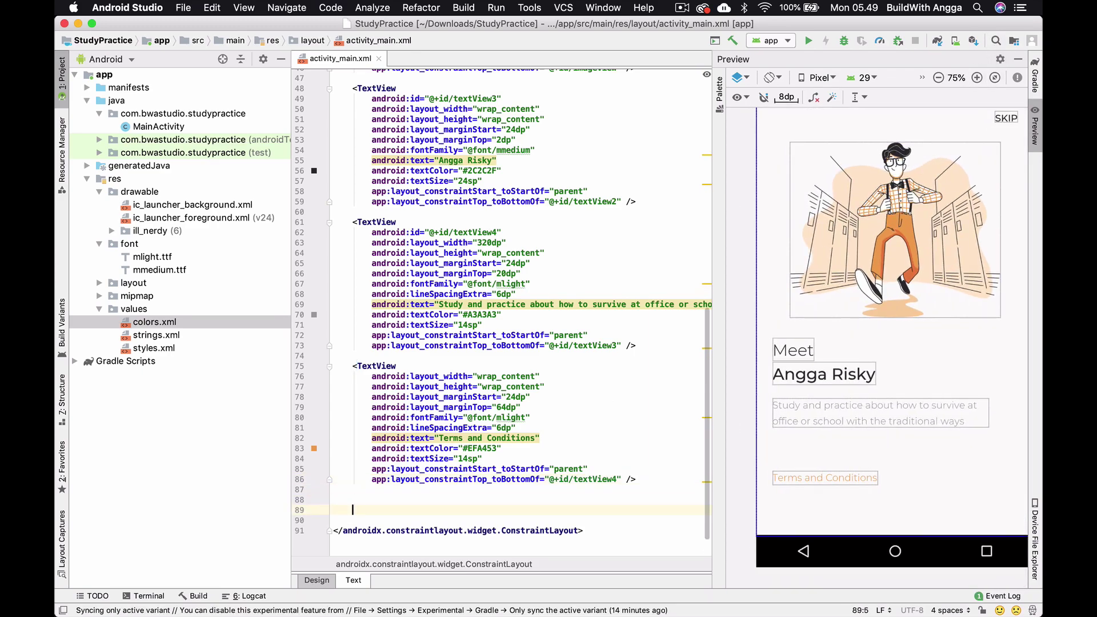
key(super+Tab)
key(super+Tab)
key(super+Tab)
key(super+Tab)
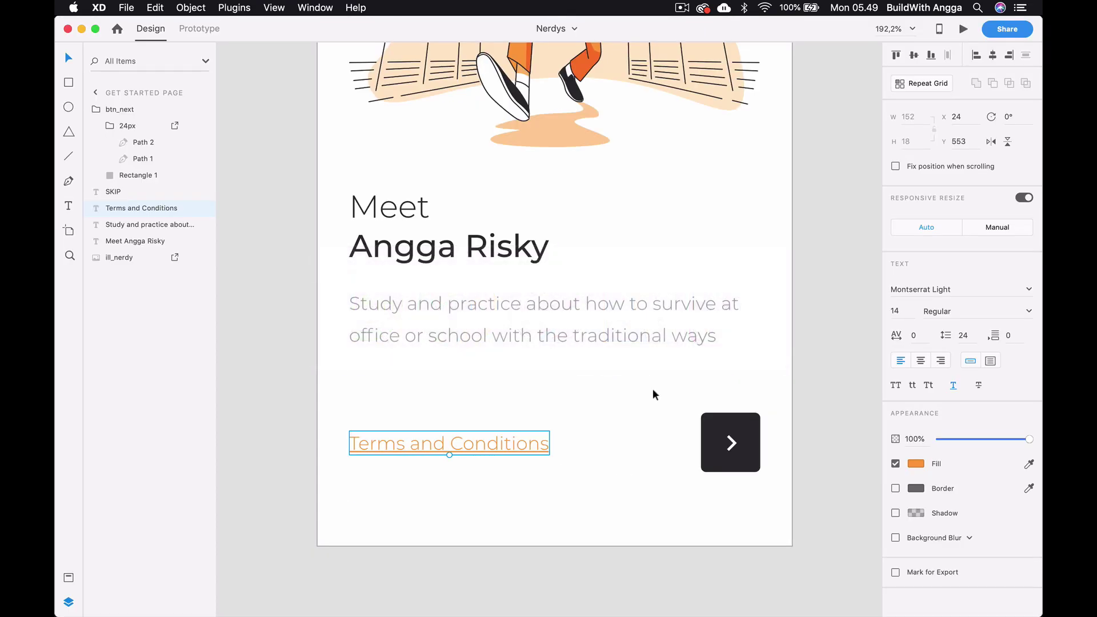
click(707, 426)
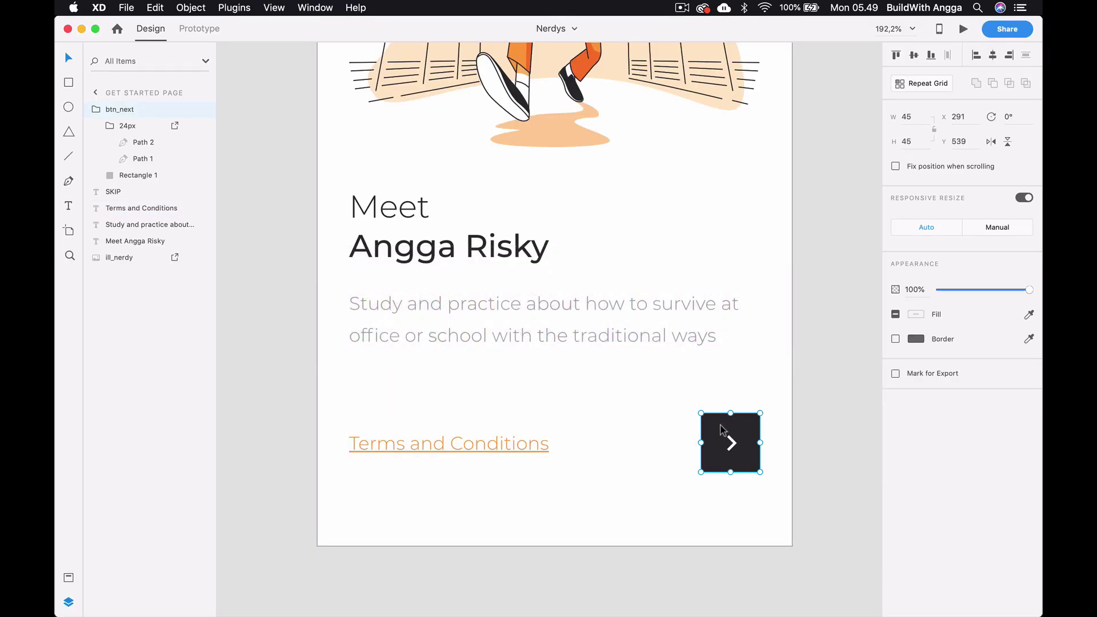
key(super+Tab)
scroll(579, 398, down, 1)
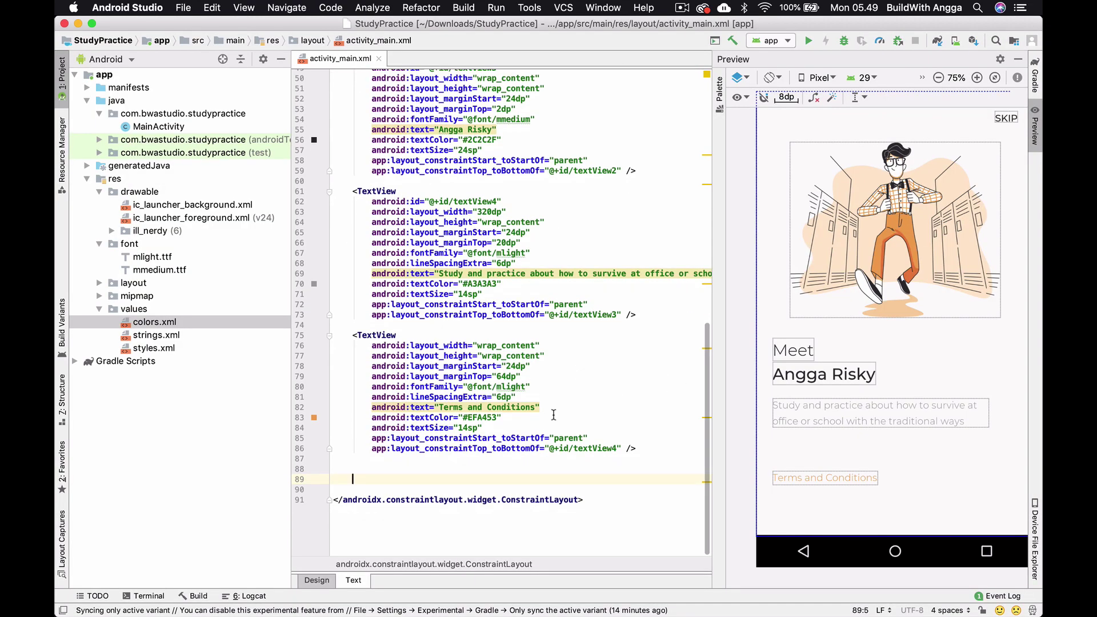
scroll(553, 415, up, 3)
text(<)
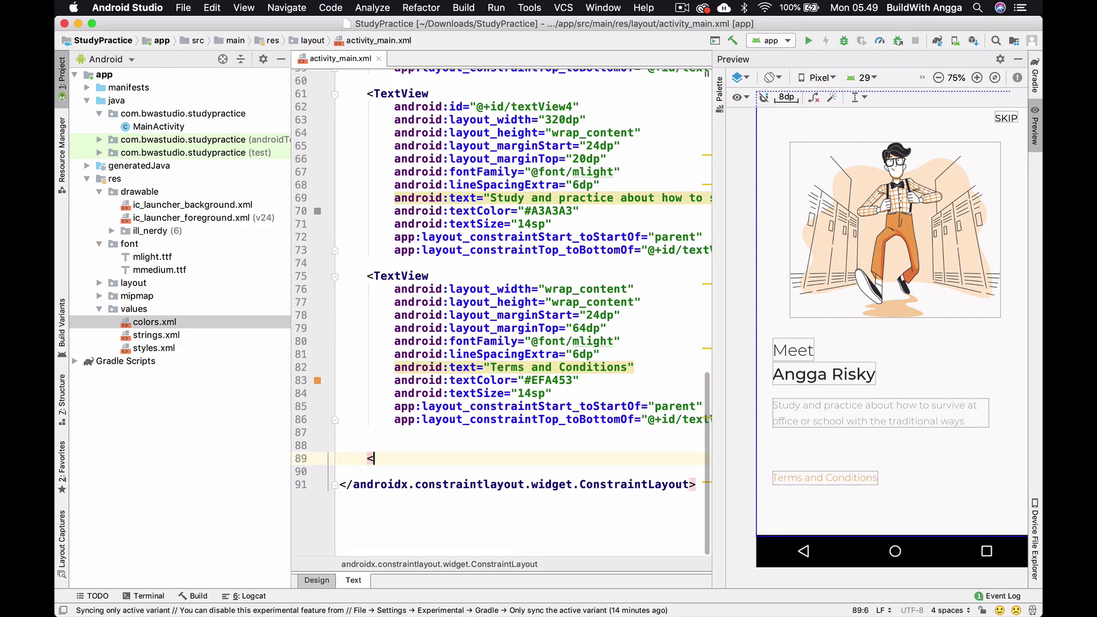
text(LL)
Step: Insert a 45dp × 45dp LinearLayout container
key(Return)
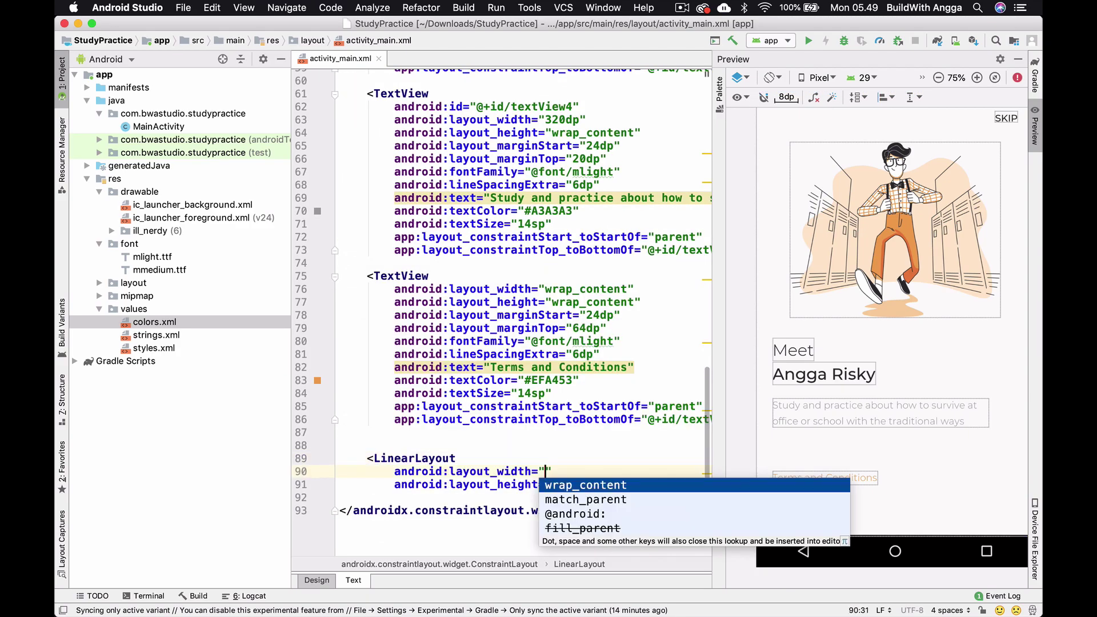
key(super+Tab)
key(super+Tab)
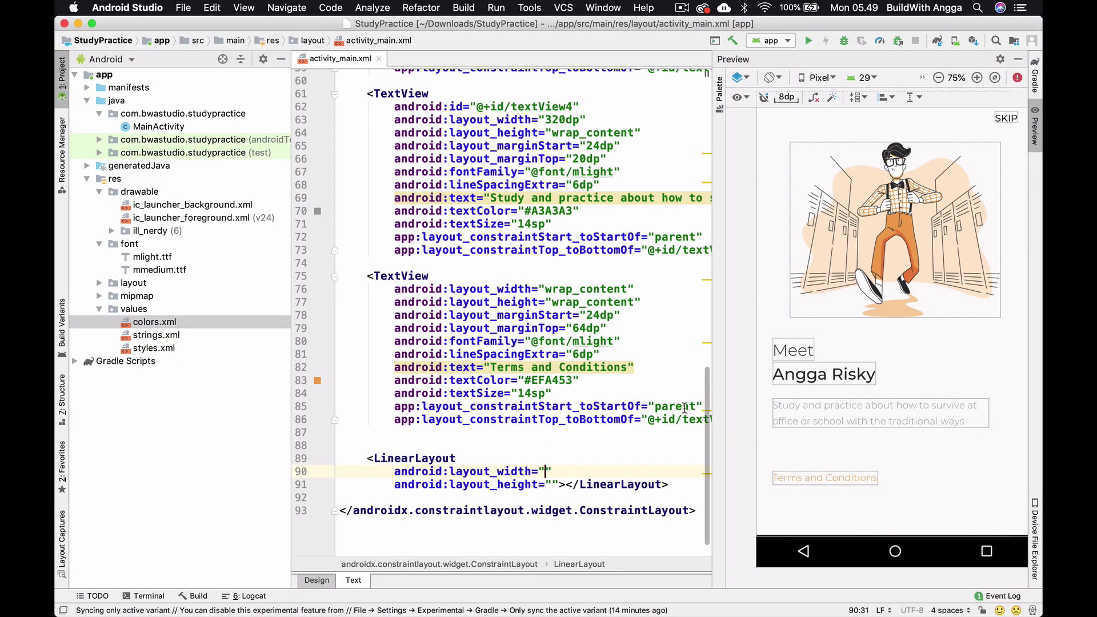
key(Return)
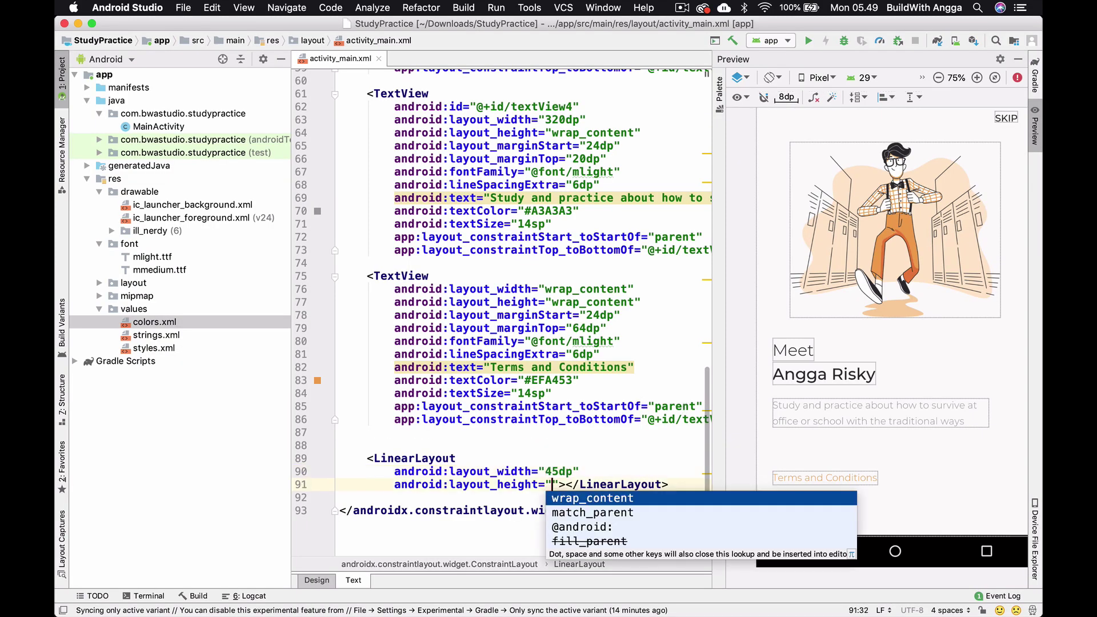
text(45dp)
key(Return)
key(Return)
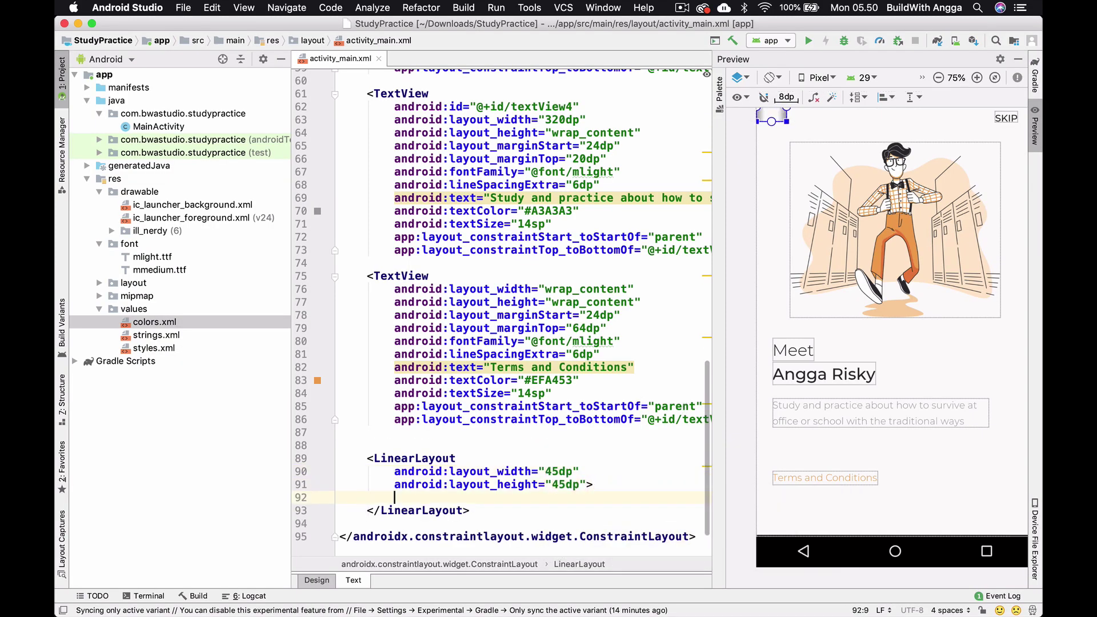
key(Return)
key(Return)
key(Up)
scroll(628, 406, down, 2)
scroll(627, 406, down, 2)
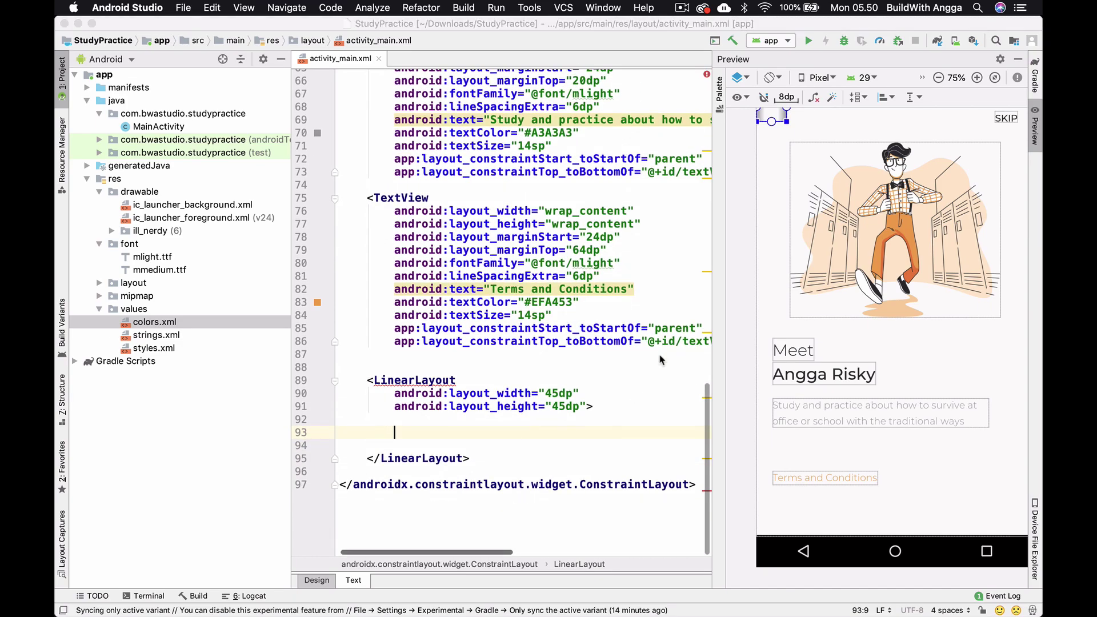
Step: Give the container background #2C2C2F and constrain it below the description at the end edge
key(super+Tab)
double_click(753, 430)
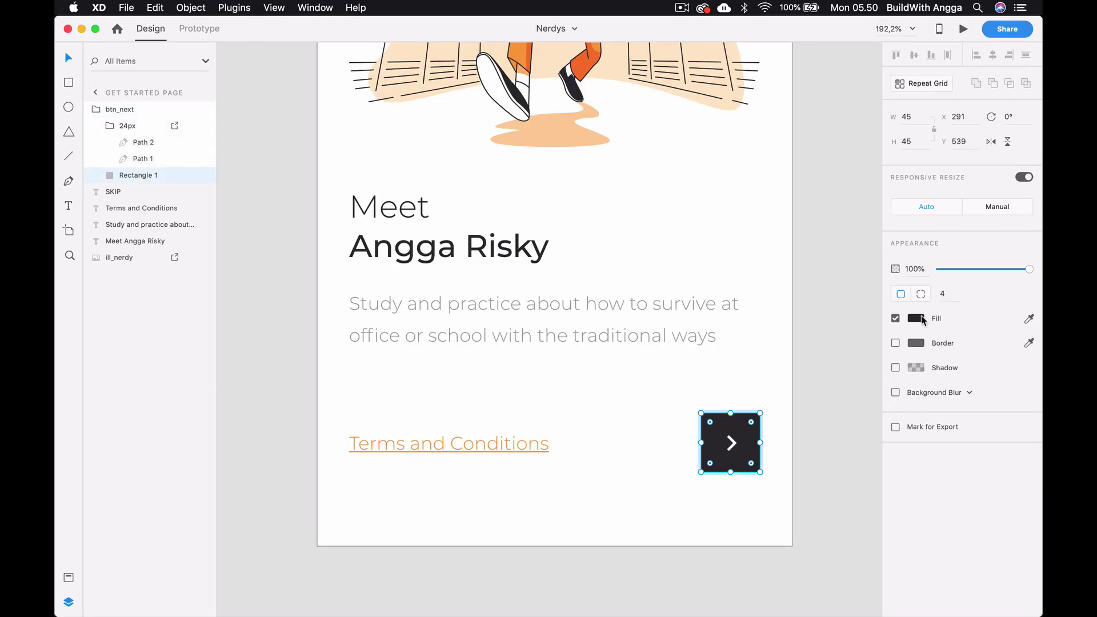
click(916, 318)
key(super+Tab)
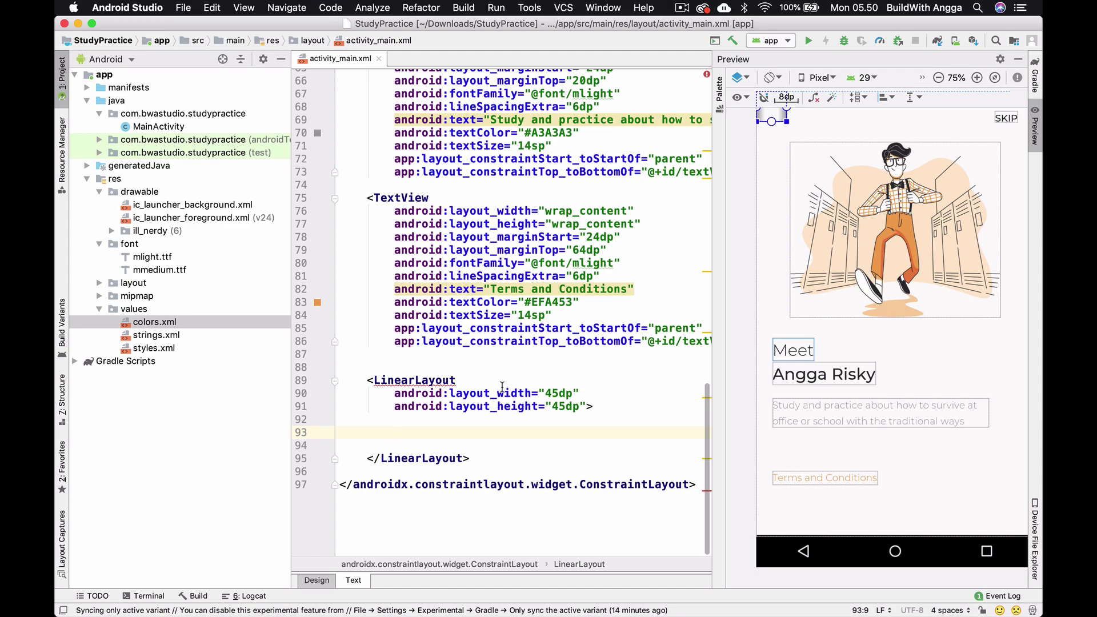
click(503, 385)
key(Return)
text(back)
key(Return)
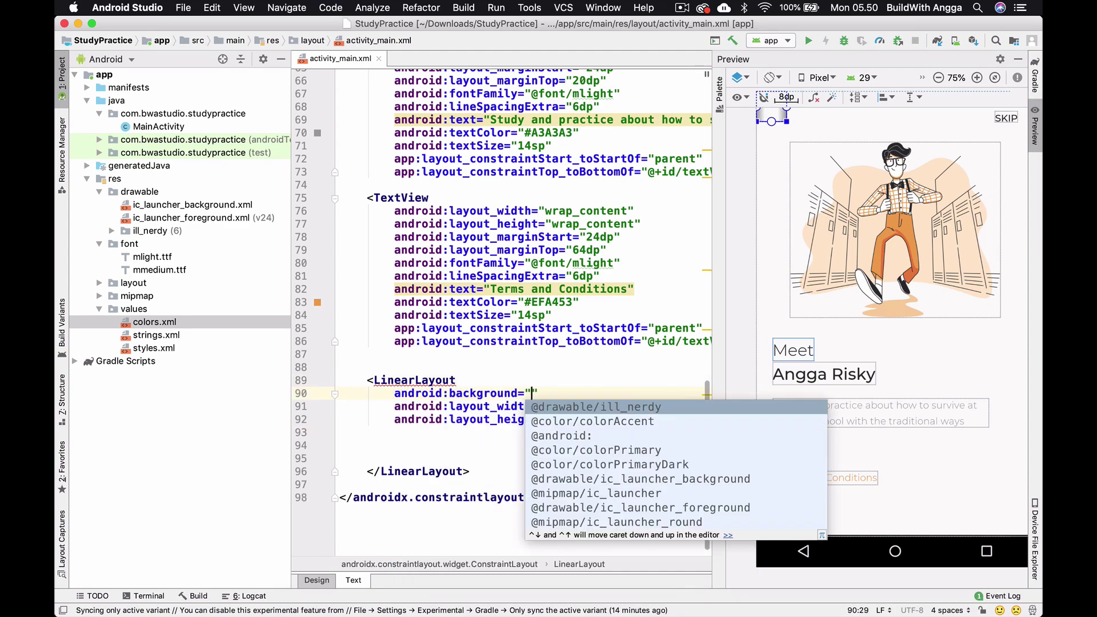
text(#2C2C2F)
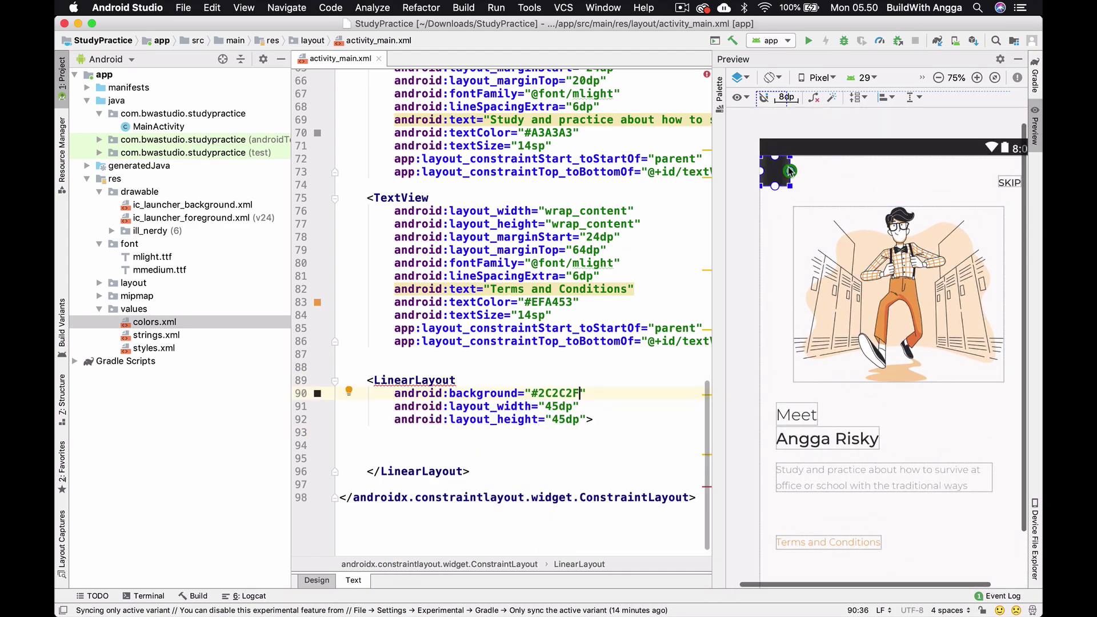
mouse_move(790, 170)
mouse_down()
mouse_move(1015, 434)
mouse_move(1007, 429)
mouse_up()
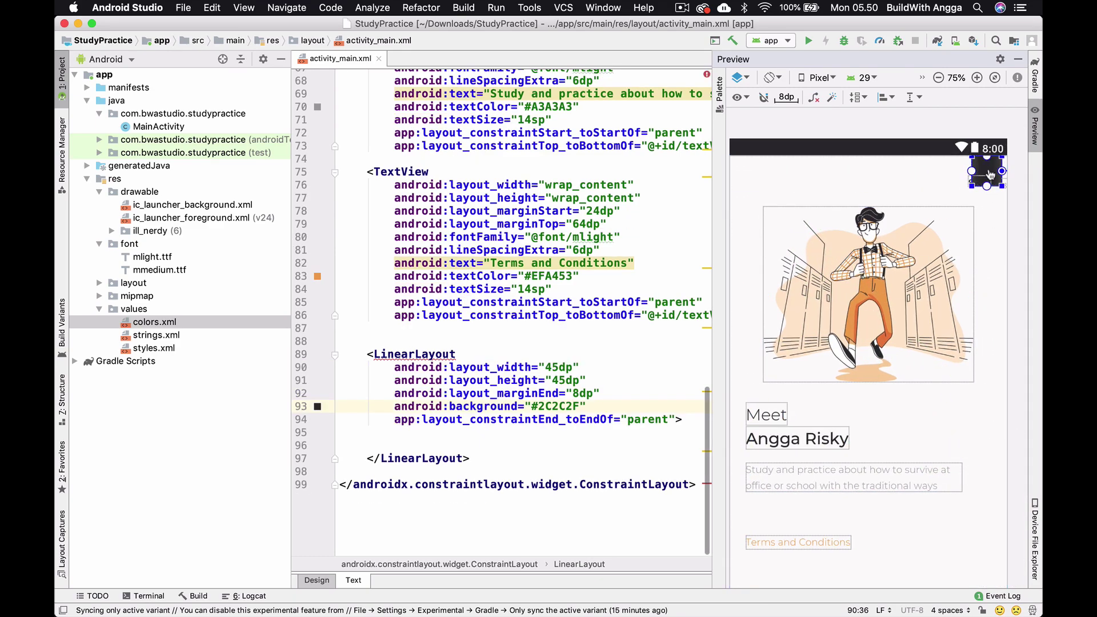
drag(990, 175, 854, 492)
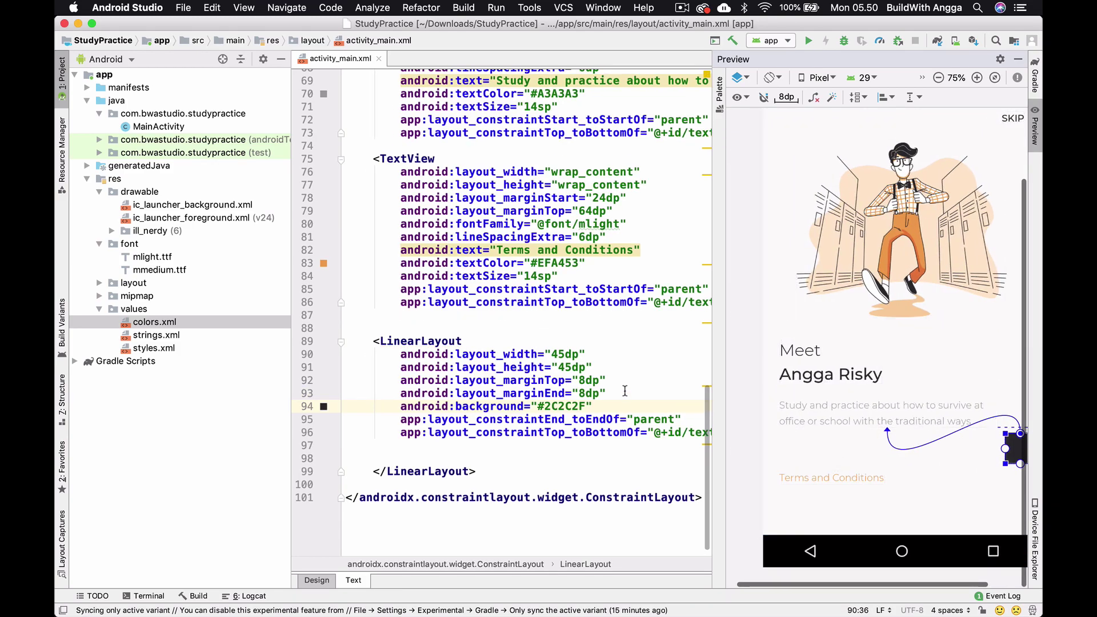
scroll(624, 391, right, 2)
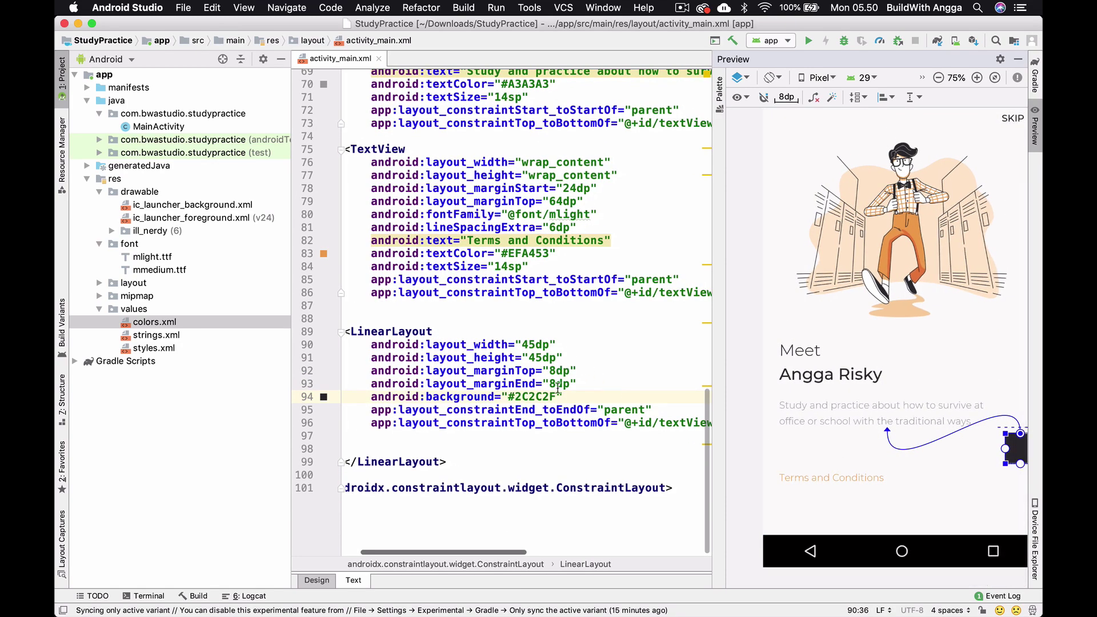
Step: Check the XD design and set the button container's margins to 50dp top and 24dp end
key(super+Tab)
key(Escape)
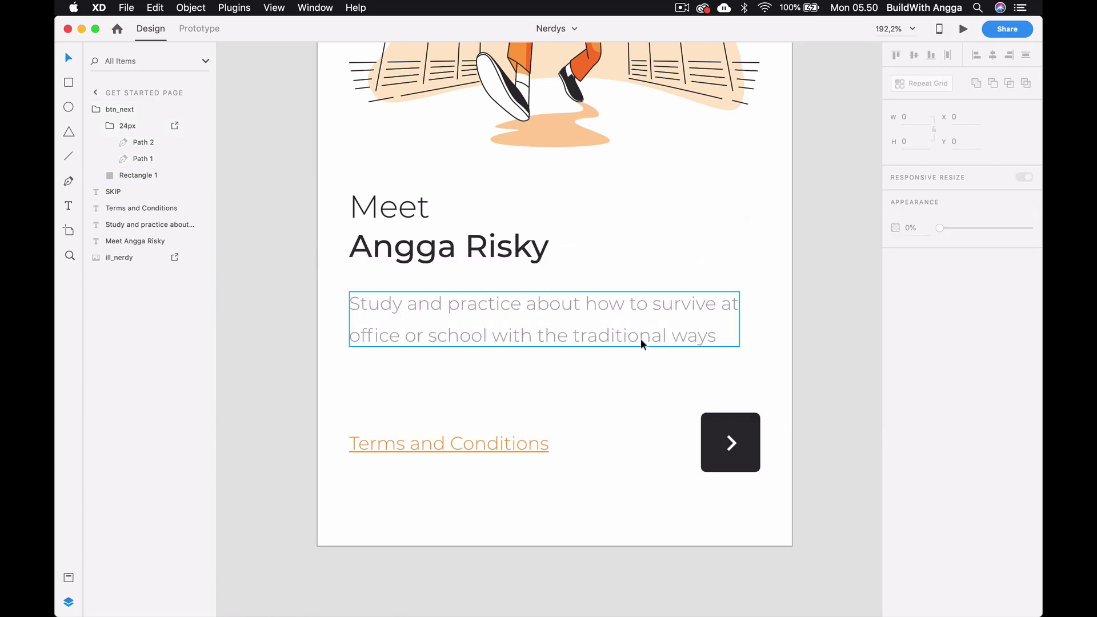
click(712, 424)
key(super+Tab)
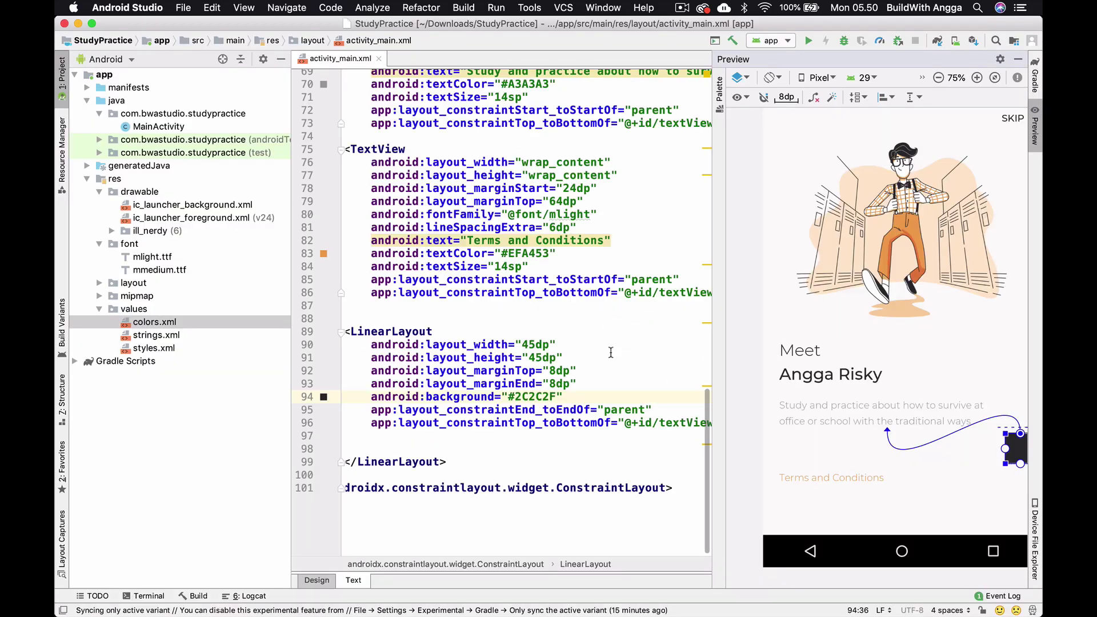
drag(556, 371, 550, 383)
text(50)
key(Up)
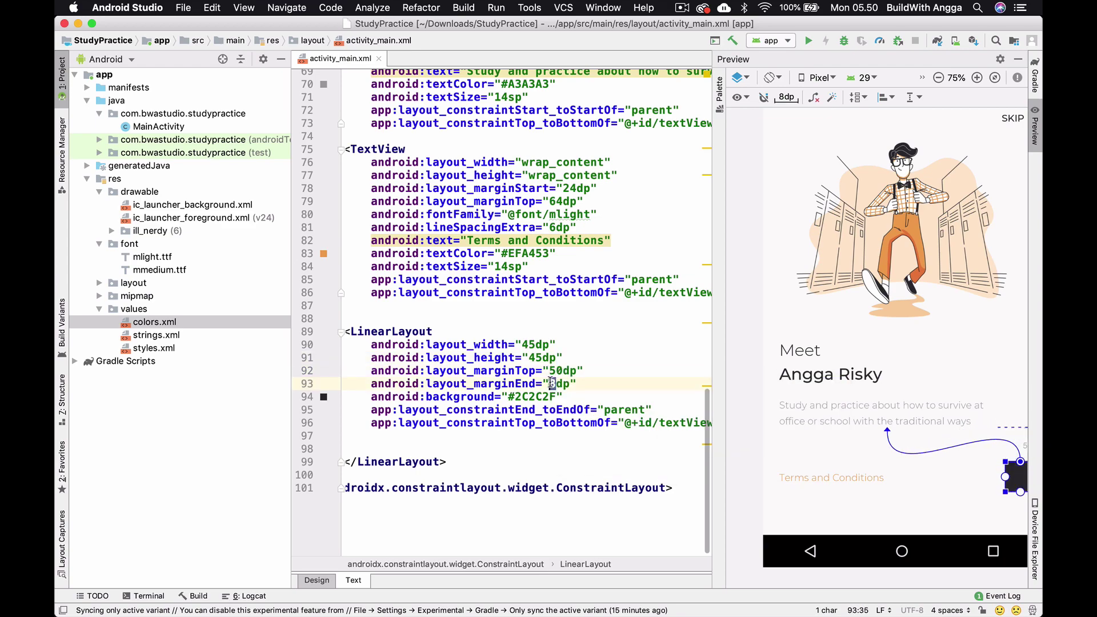
text(4)
key(Up)
key(alt+Up)
key(alt+Up)
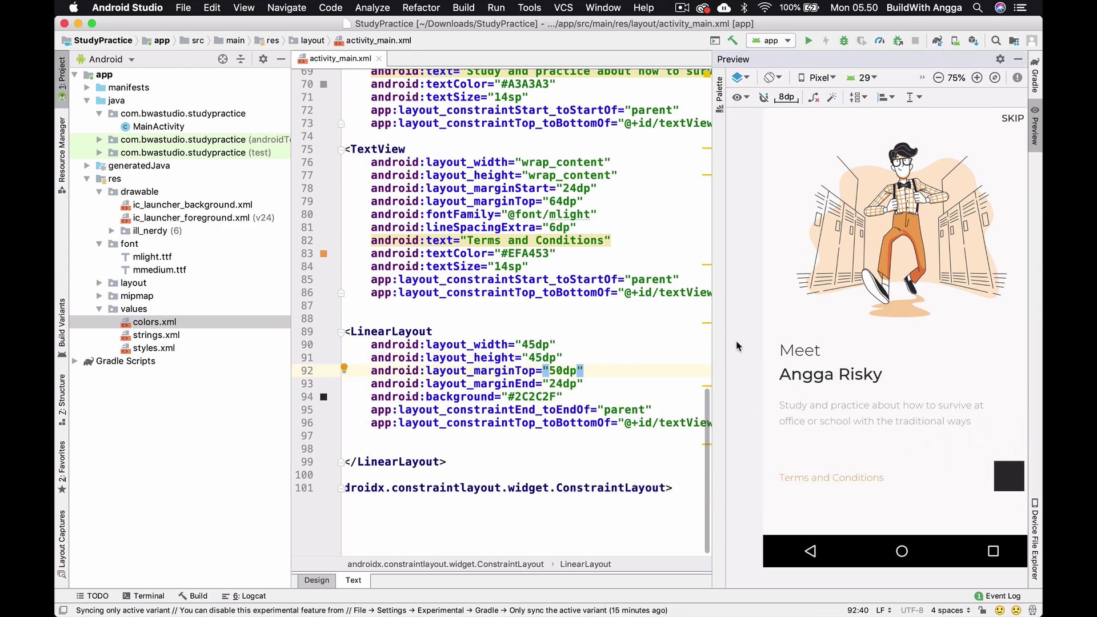
scroll(737, 346, left, 2)
scroll(617, 374, left, 3)
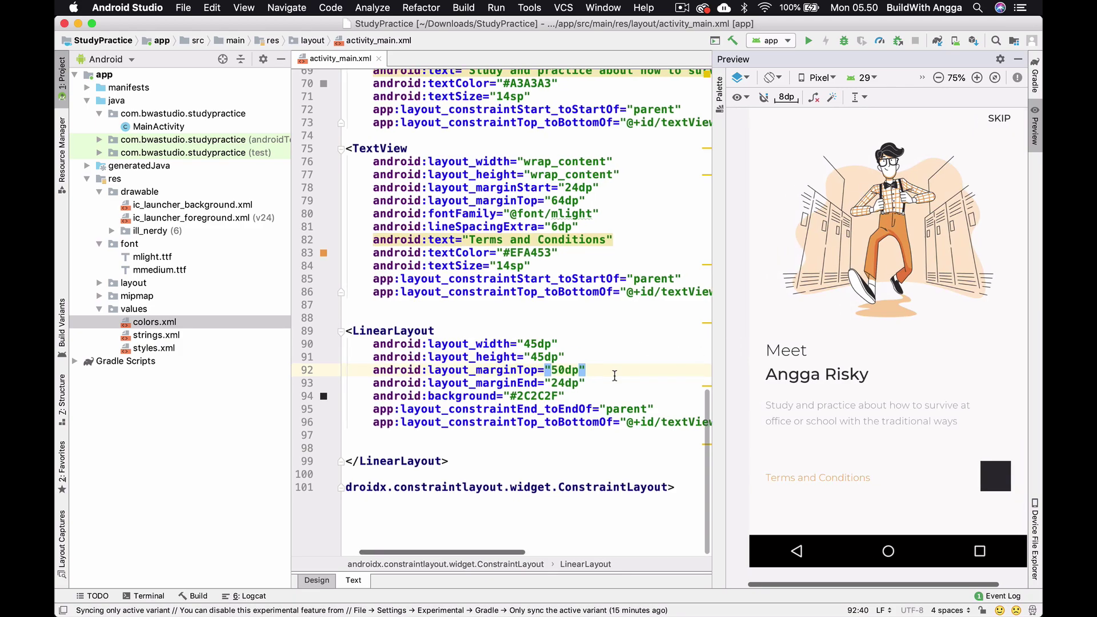
key(super+Tab)
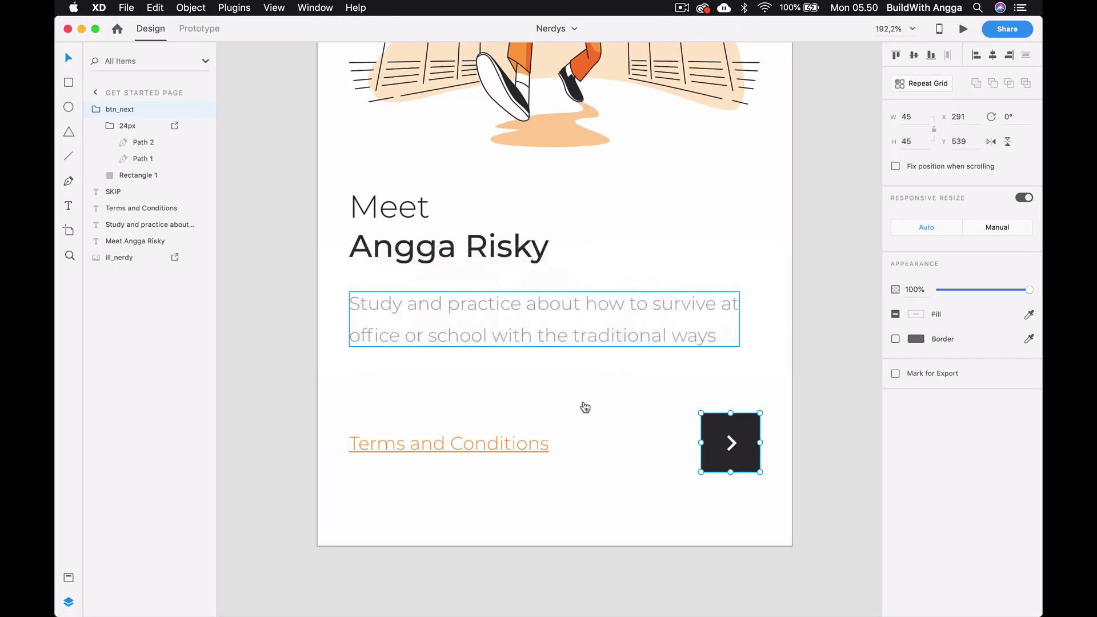
click(803, 419)
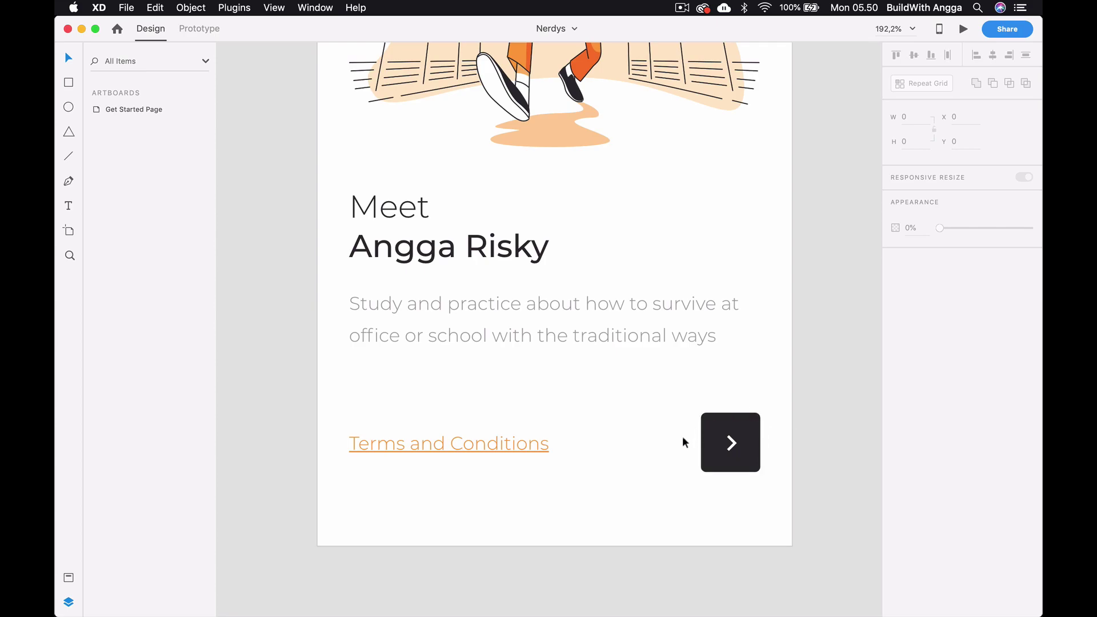
key(super+Tab)
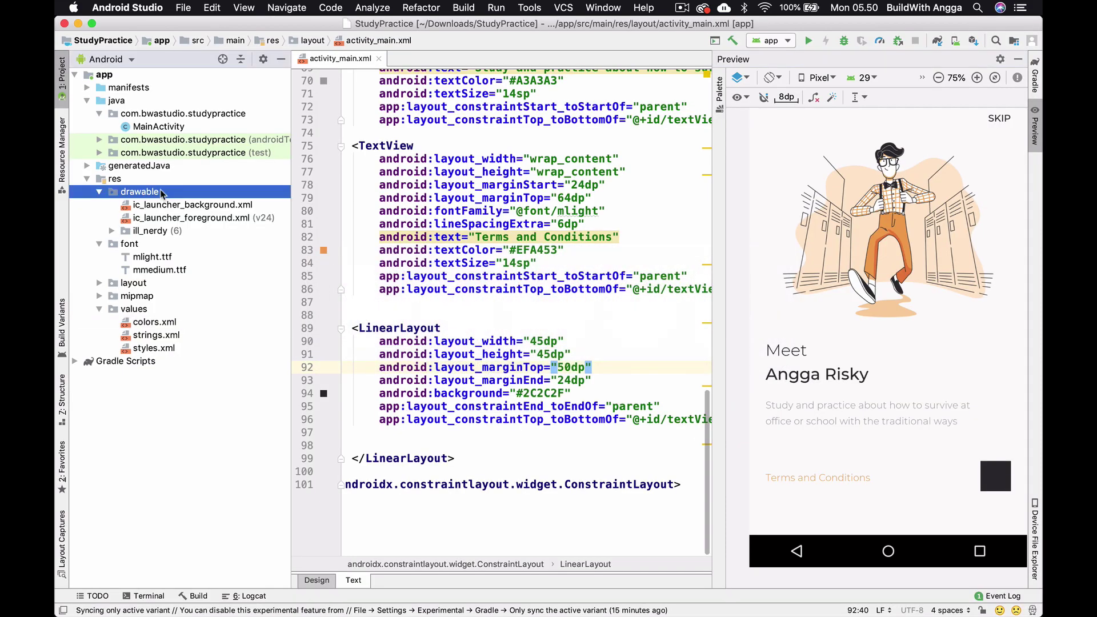
Step: Create a new drawable resource file named bg_btn in the drawable folder
right_click(162, 192)
mouse_move(275, 182)
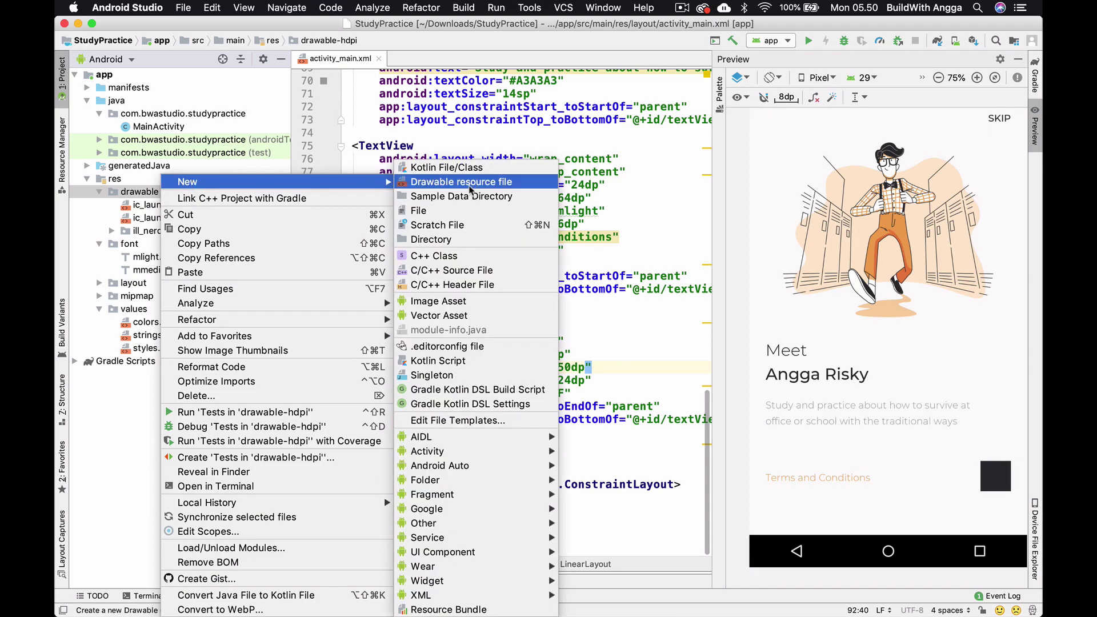
click(470, 182)
text(bg_btn)
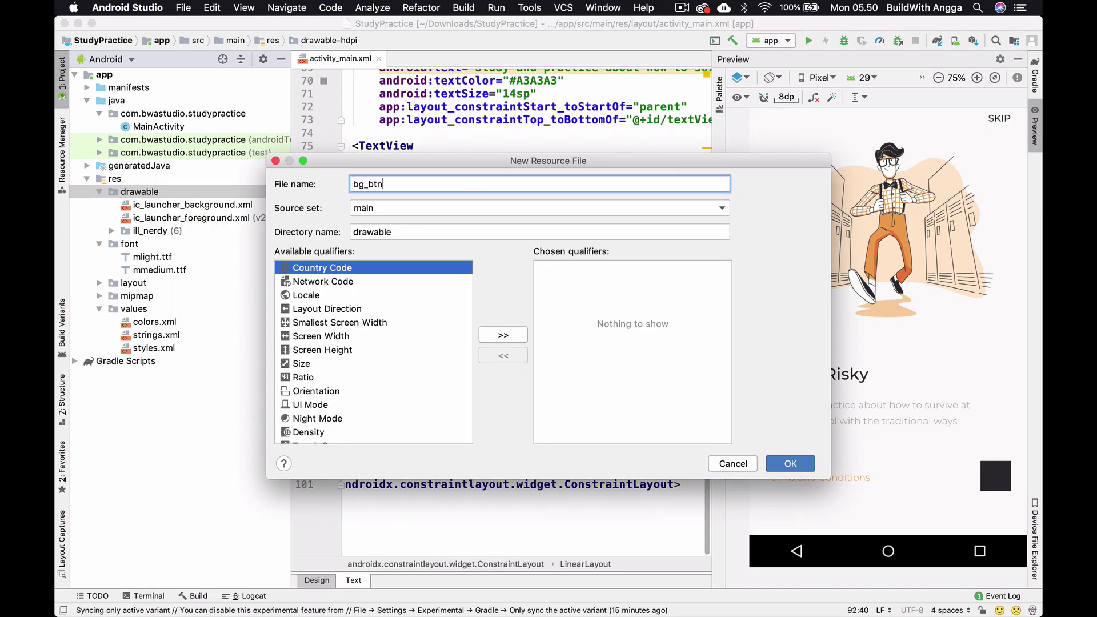
key(Return)
Step: Replace bg_btn's selector root with a shape element and open space inside it
click(358, 84)
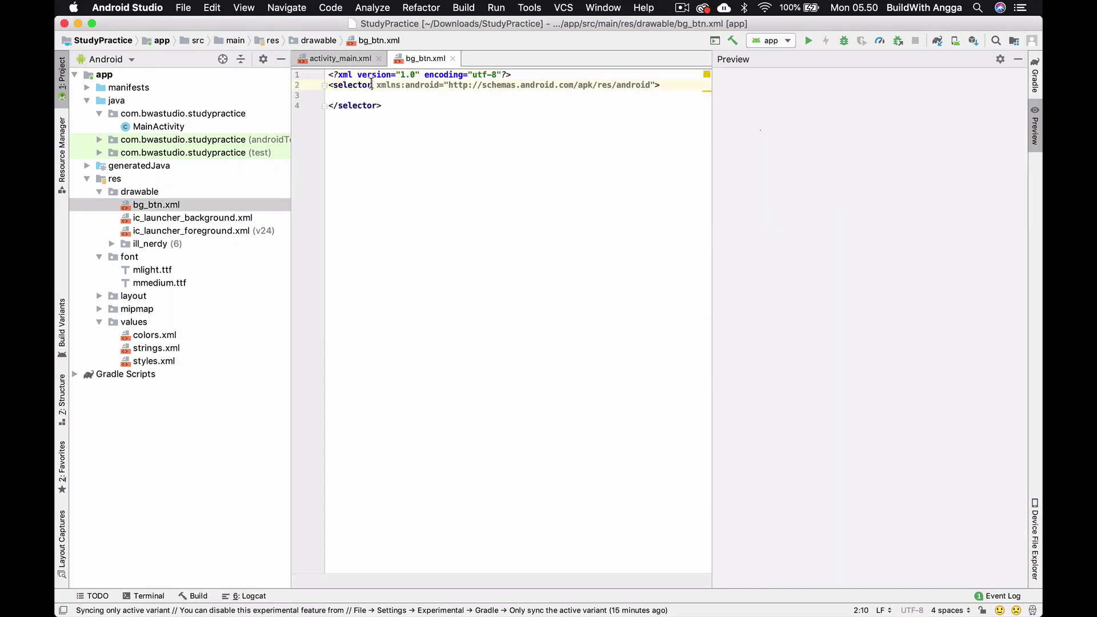
double_click(358, 85)
text(sh)
key(Return)
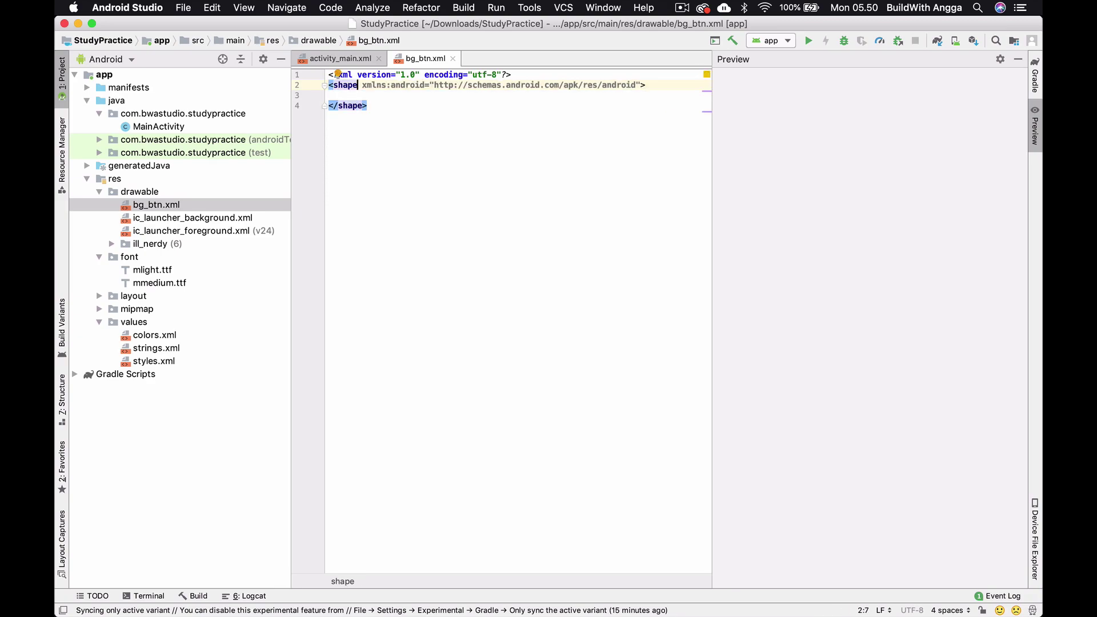
scroll(395, 120, up, 5)
scroll(394, 121, down, 2)
click(401, 107)
key(Return)
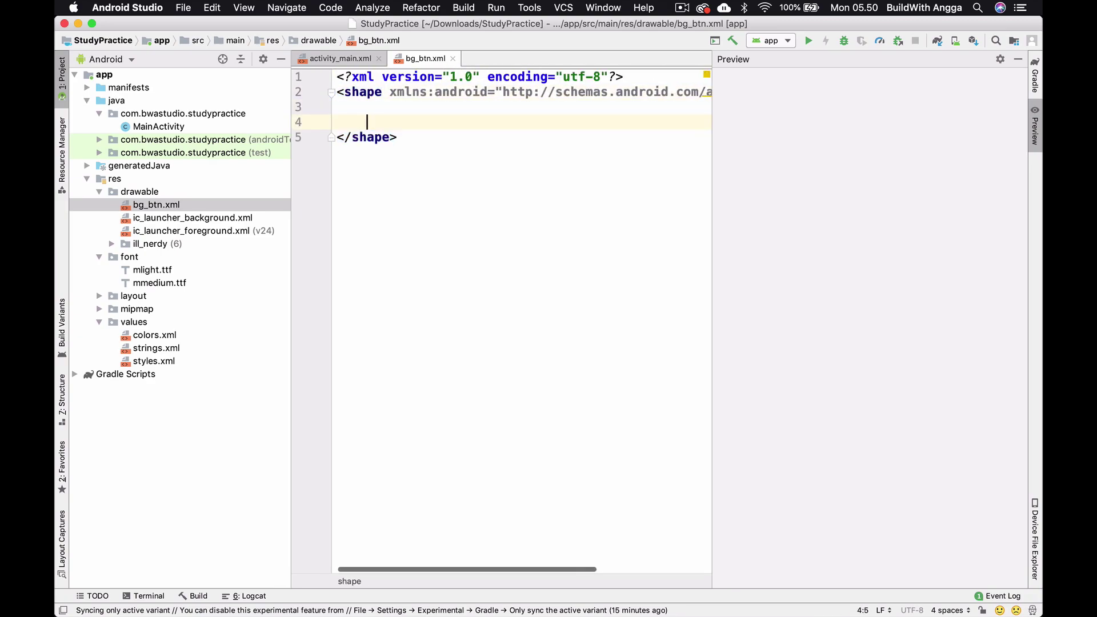
key(Return)
key(Return)
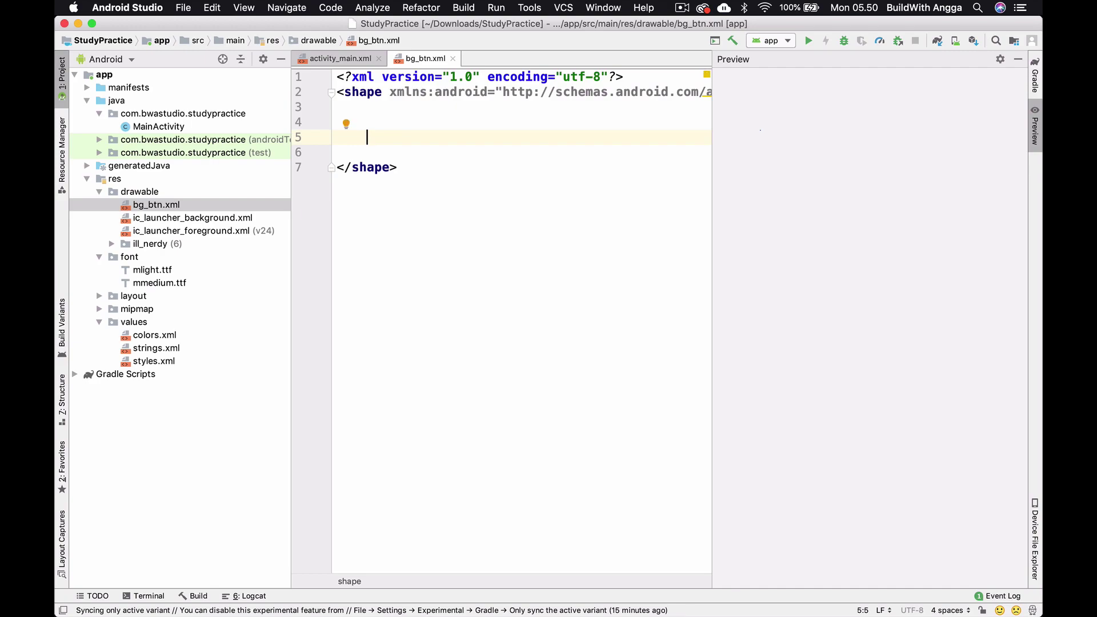
text(<co)
key(Return)
Step: Give the shape 4dp rounded corners and a solid #2C2C2F fill
key(super+Tab)
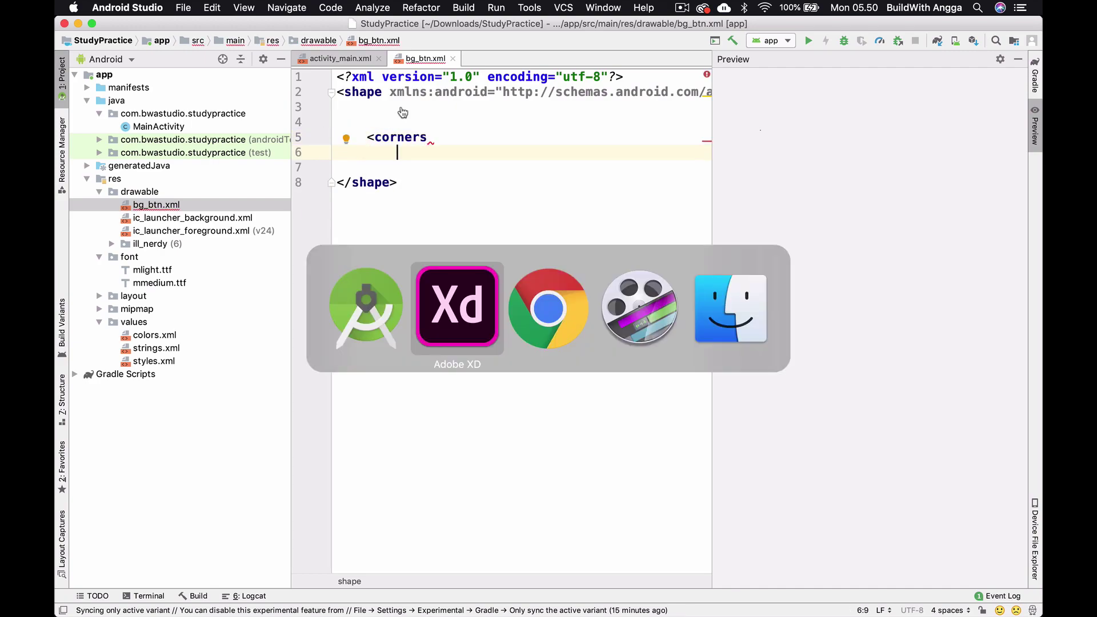
double_click(753, 435)
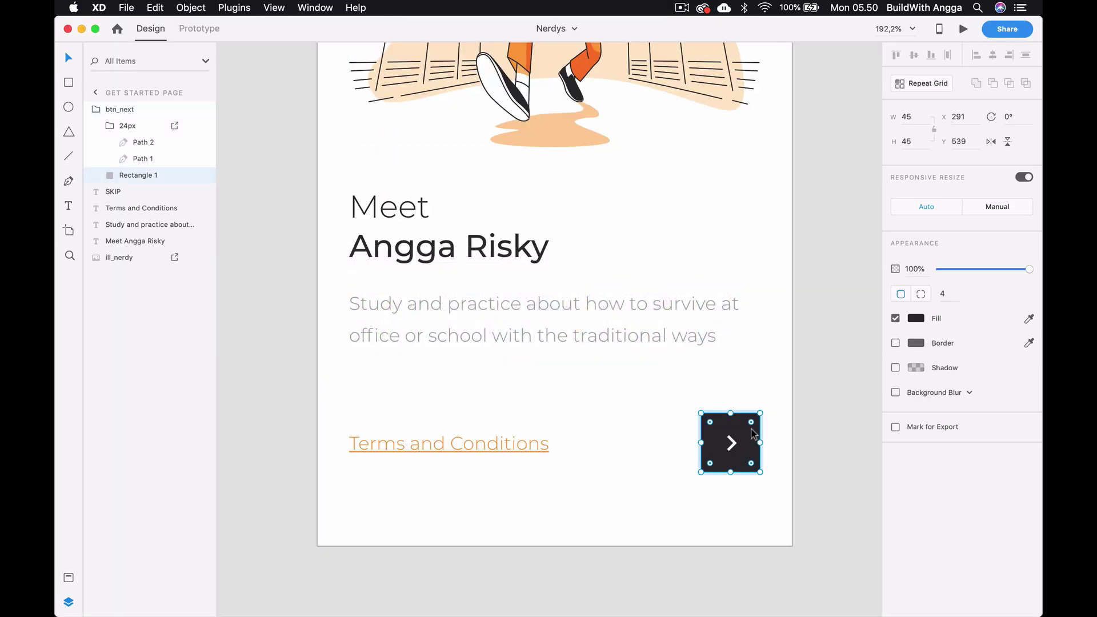
key(super+Tab)
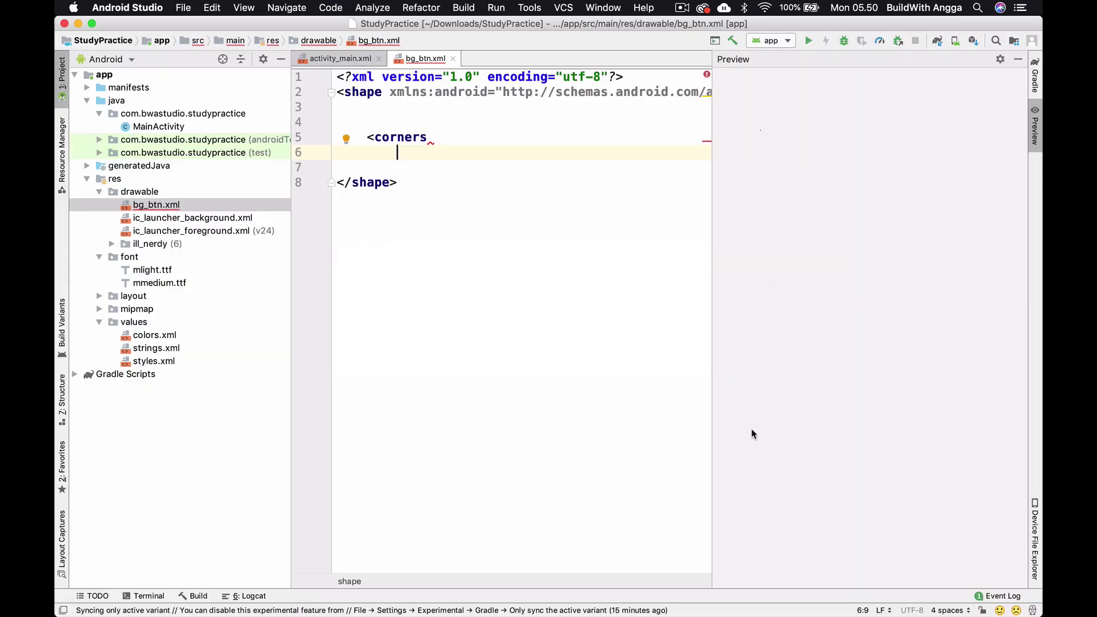
text(ra)
key(Return)
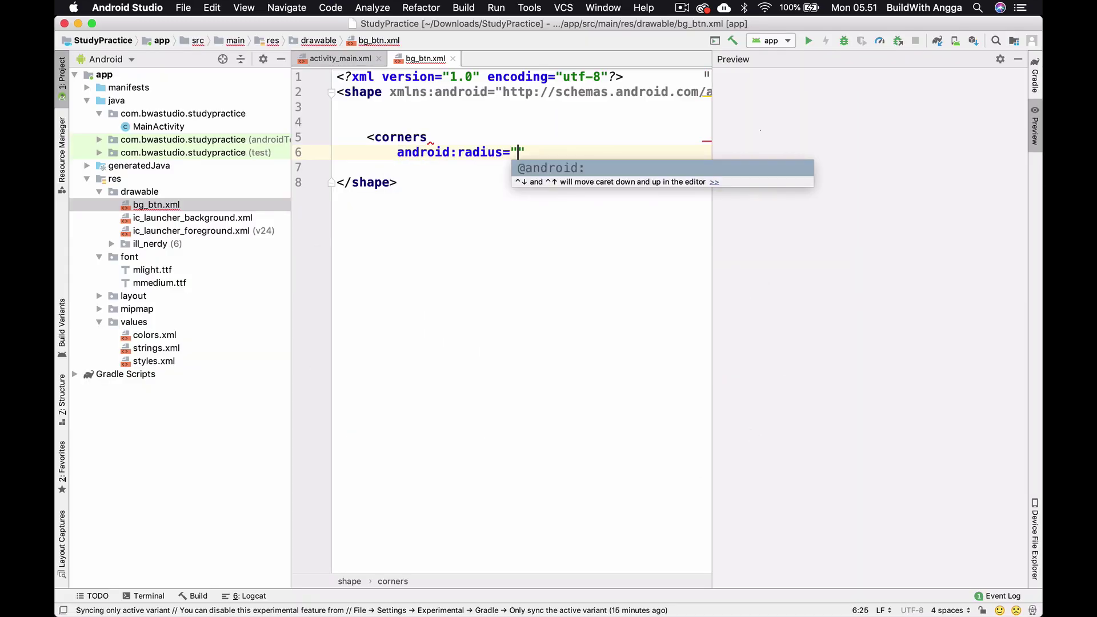
text(4dp)
key(Return)
text(/>)
key(Return)
key(Return)
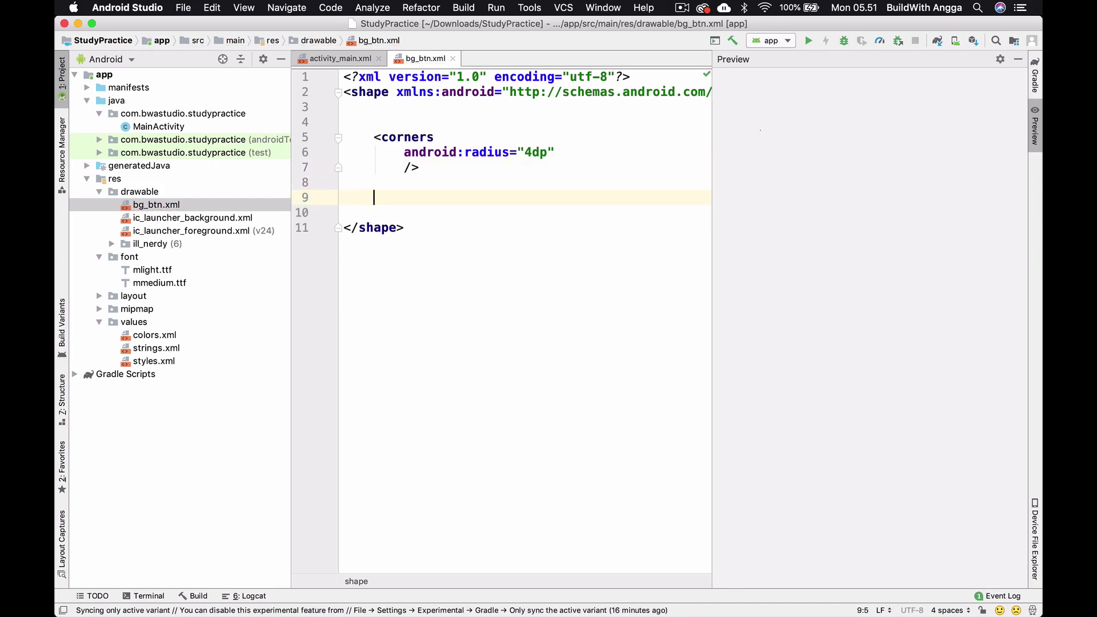
text(<c)
key(BackSpace)
key(BackSpace)
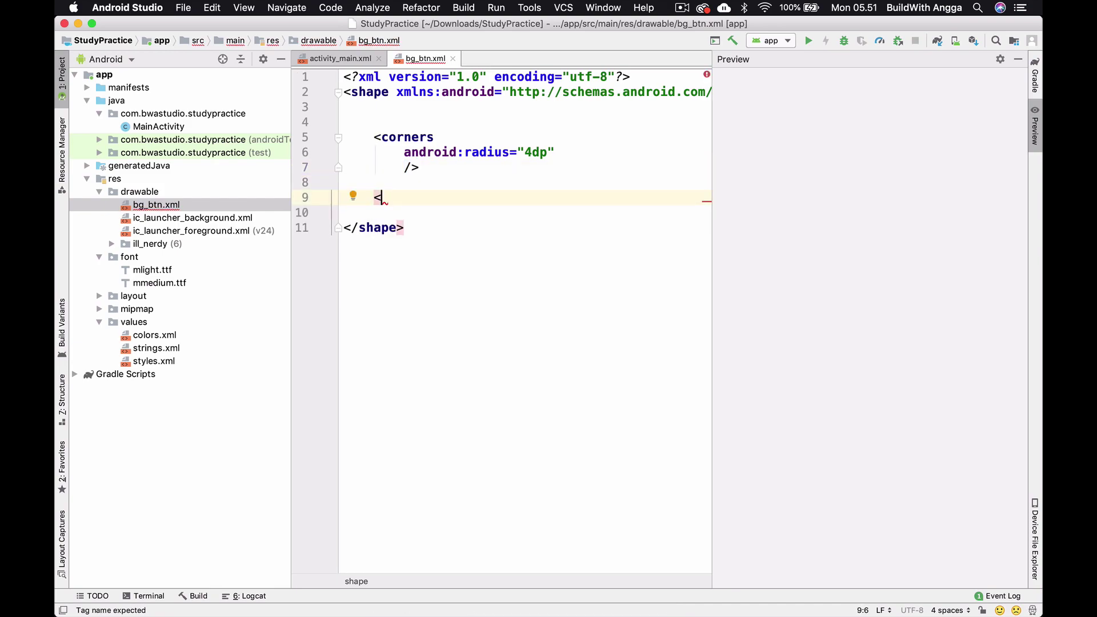
text(sh)
text(so)
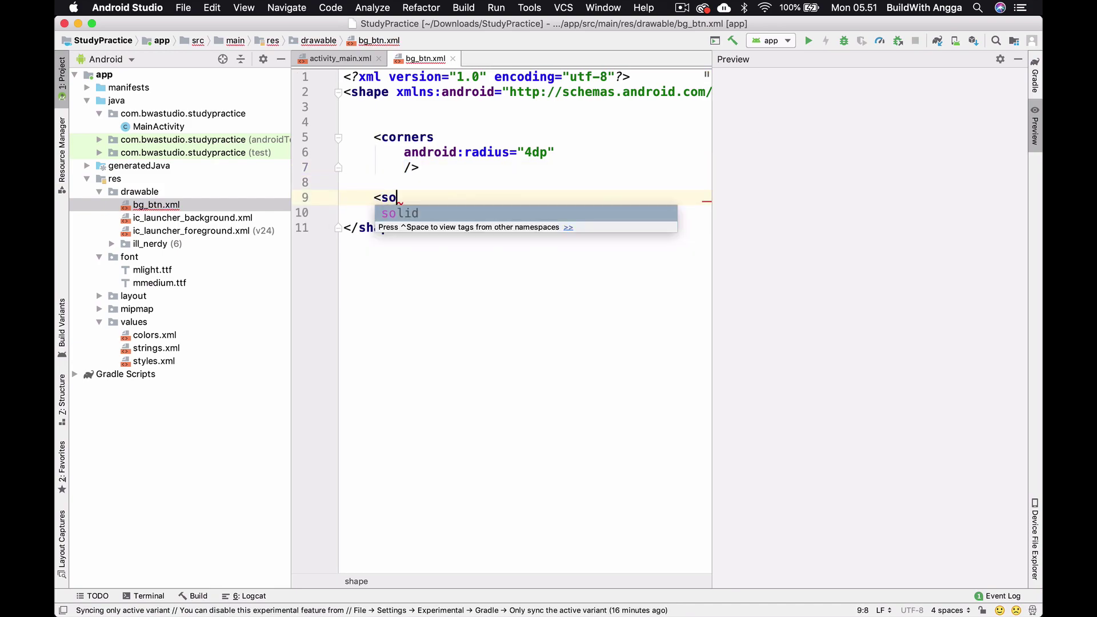
key(Return)
key(Return)
text(co)
key(Return)
text(#2C2C2F)
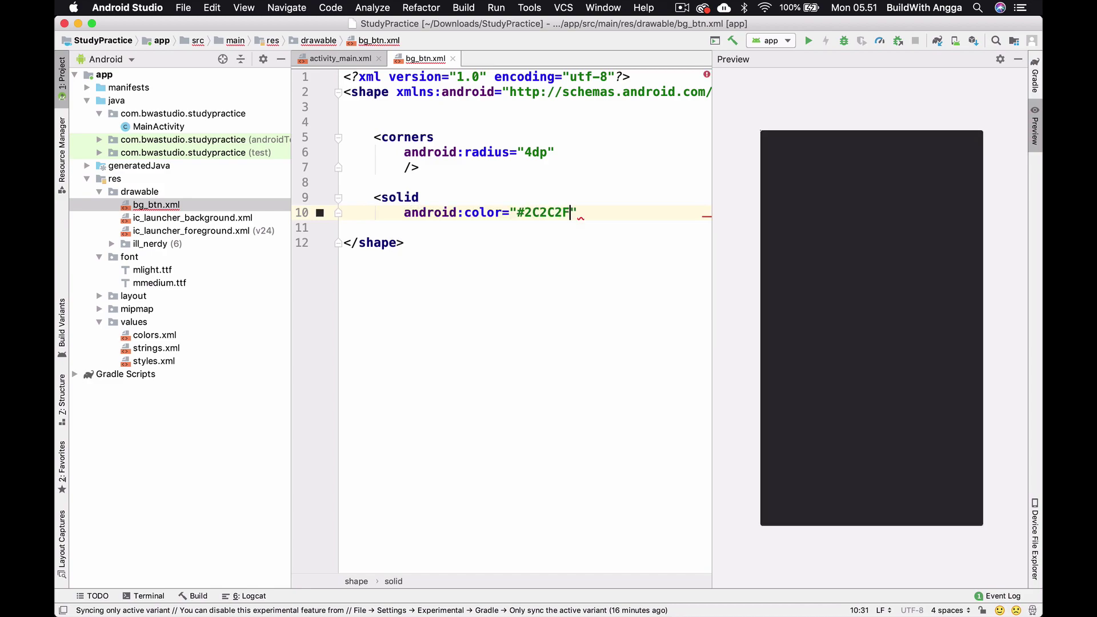
key(Return)
text(/>)
key(super+w)
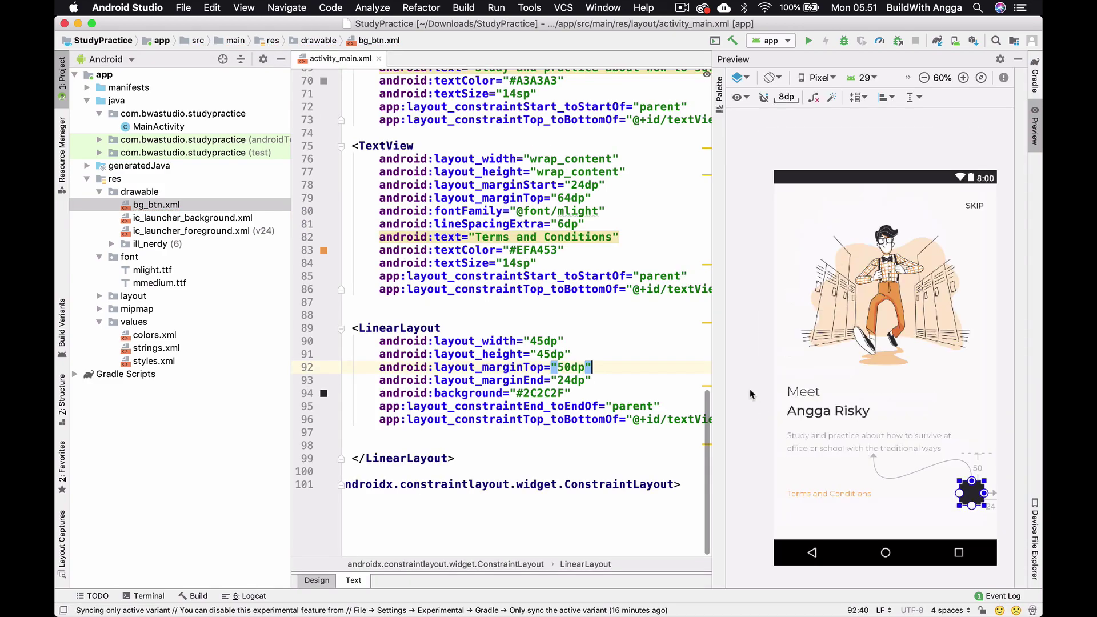
double_click(544, 393)
key(BackSpace)
key(BackSpace)
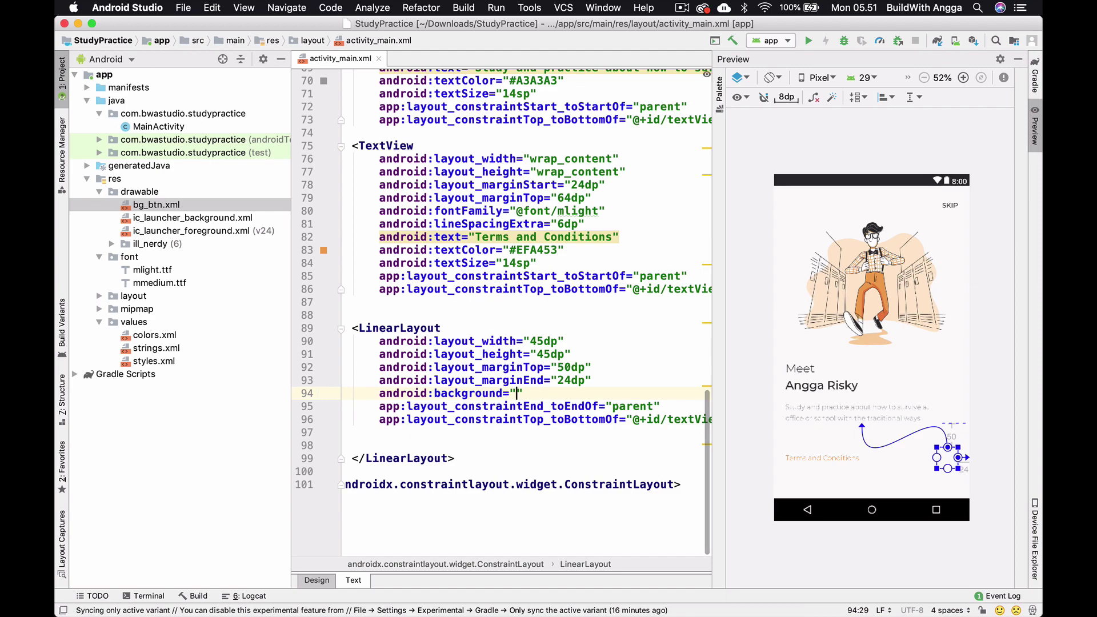
text(@draw)
key(Down)
key(Return)
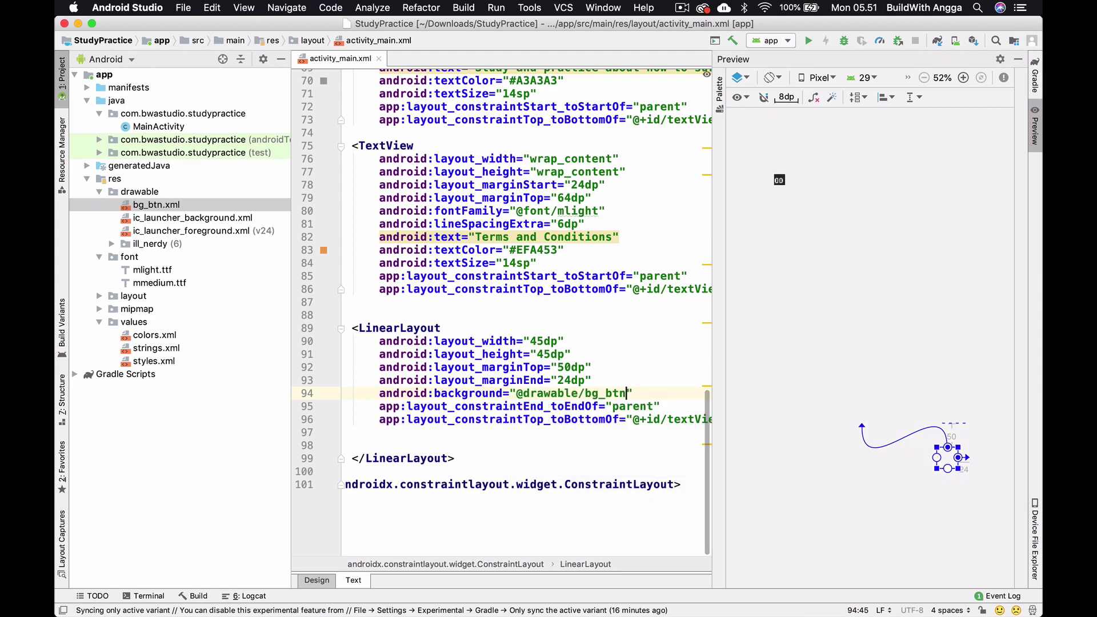
click(963, 77)
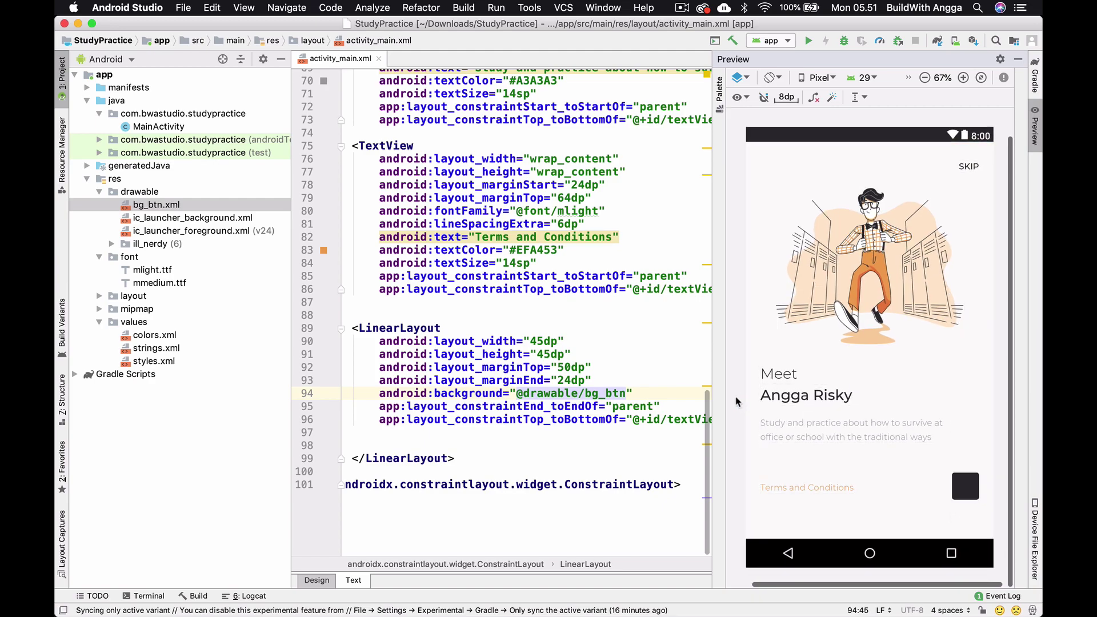
scroll(407, 378, down, 3)
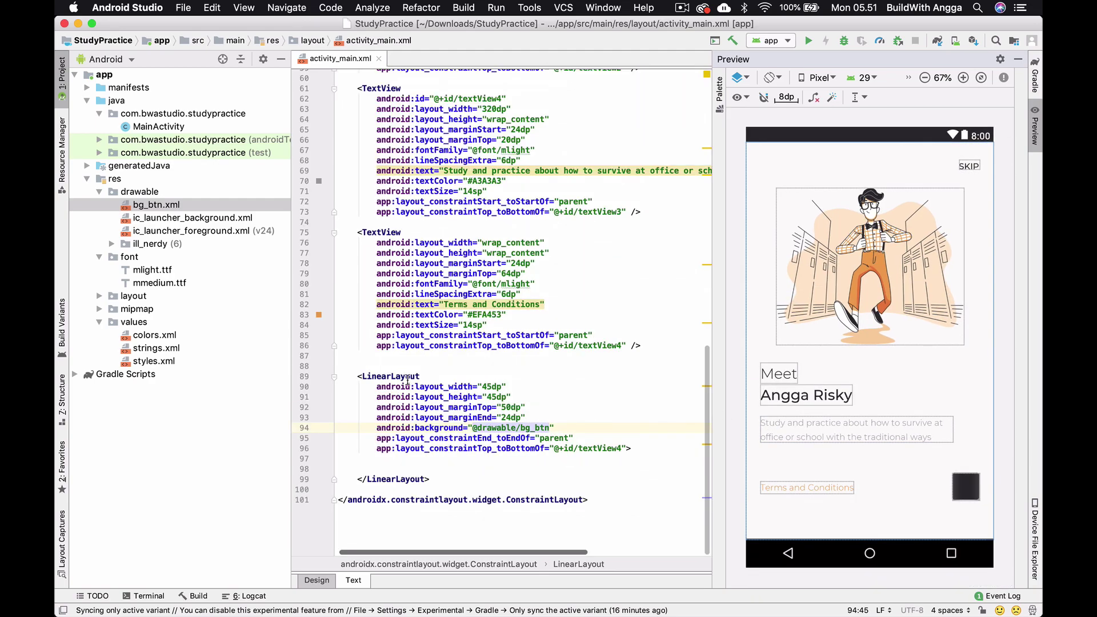
Step: Add an ImageView with wrap_content width and height inside the button's LinearLayout
drag(293, 338, 170, 343)
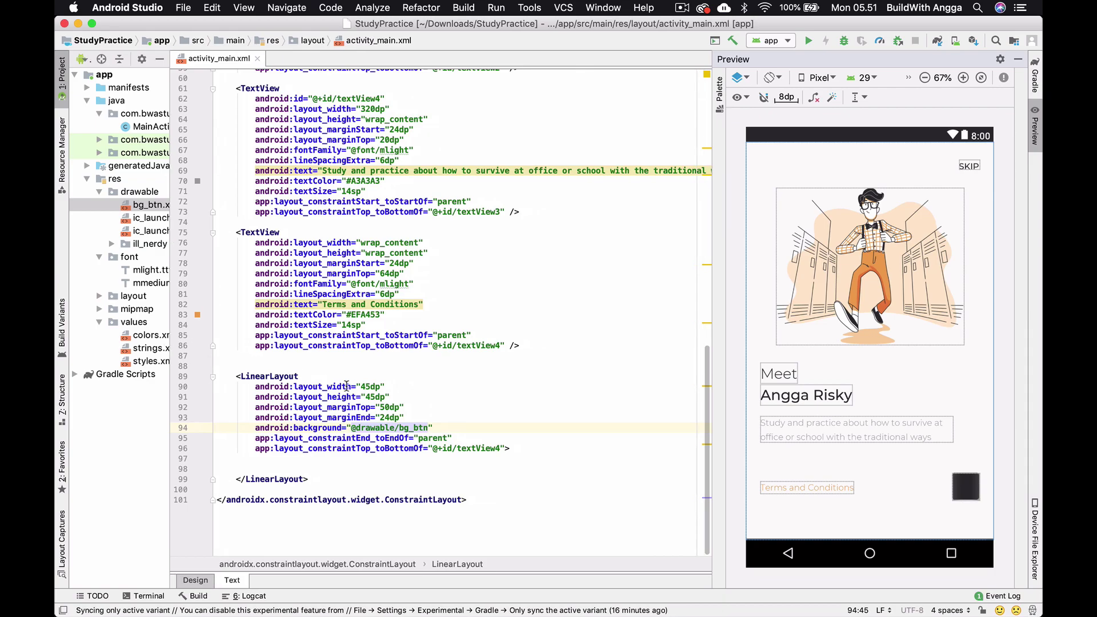
scroll(346, 387, up, 3)
click(333, 407)
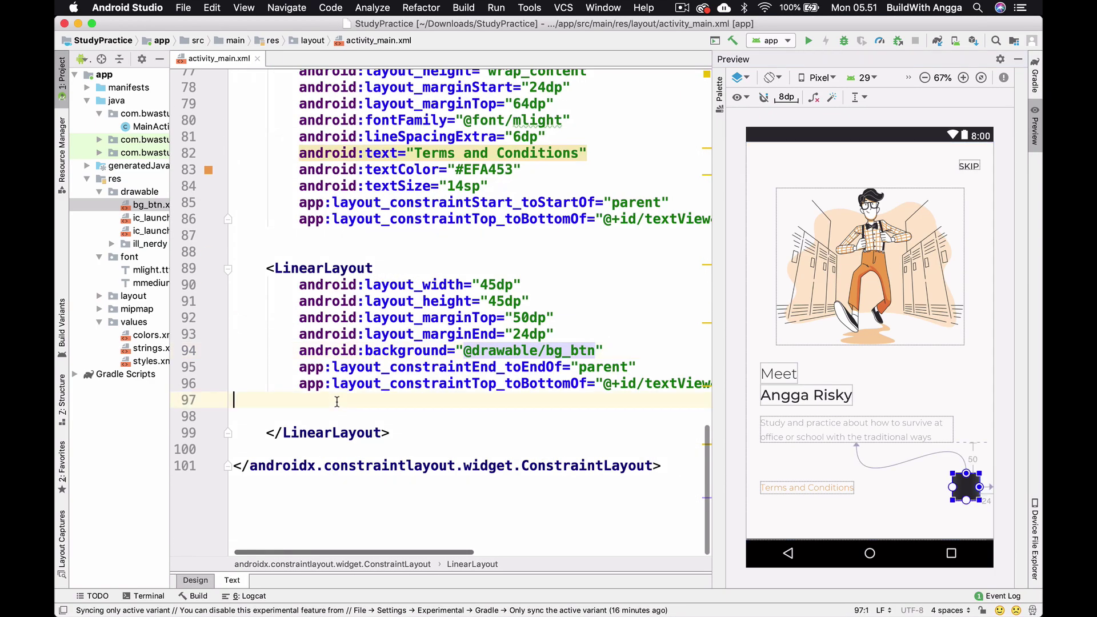
key(Return)
key(Return)
key(Return)
key(Up)
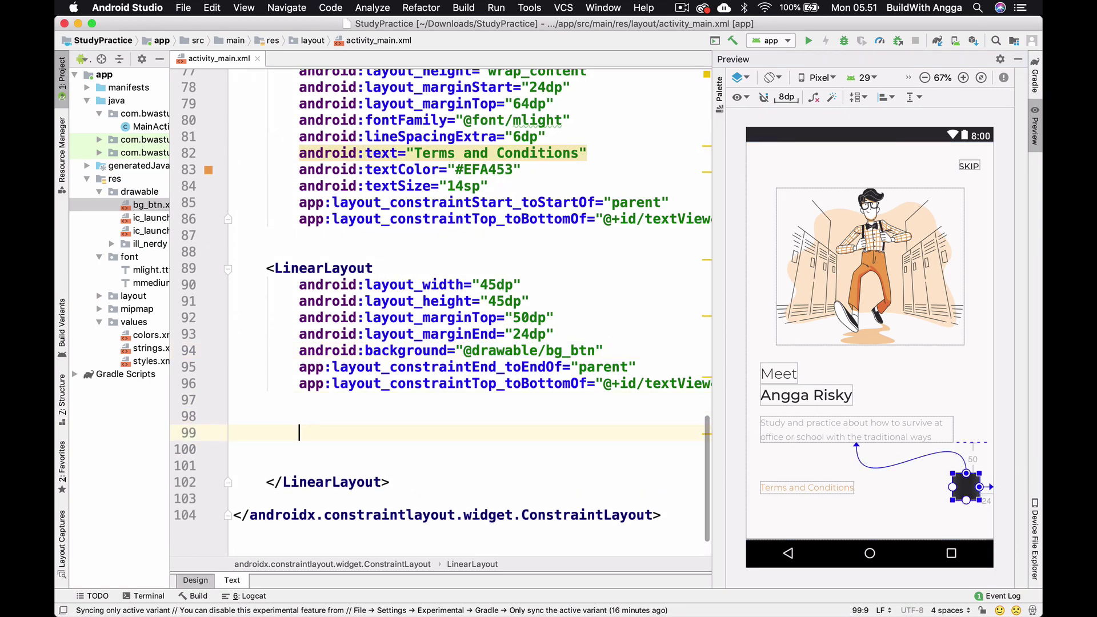
key(Return)
text(<IV)
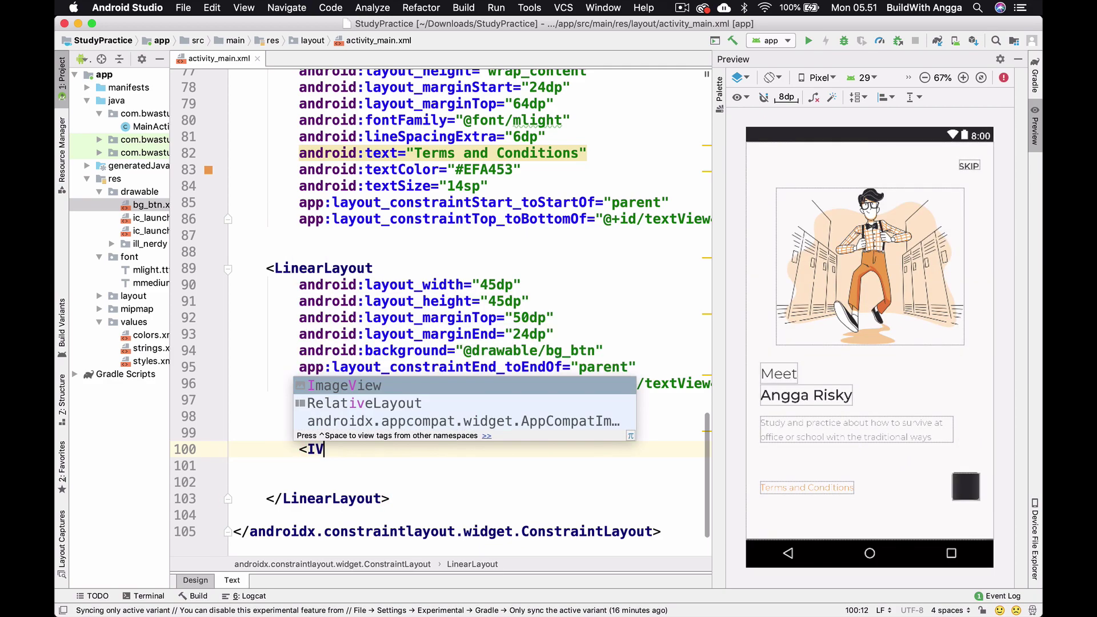
key(Return)
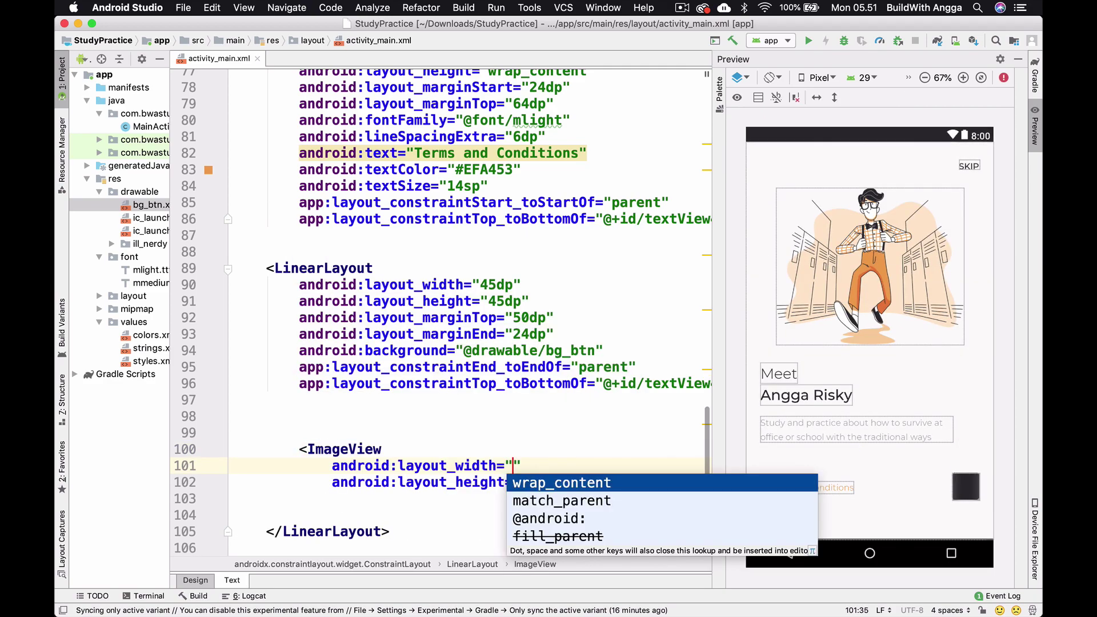
key(Return)
key(Return)
text(/>)
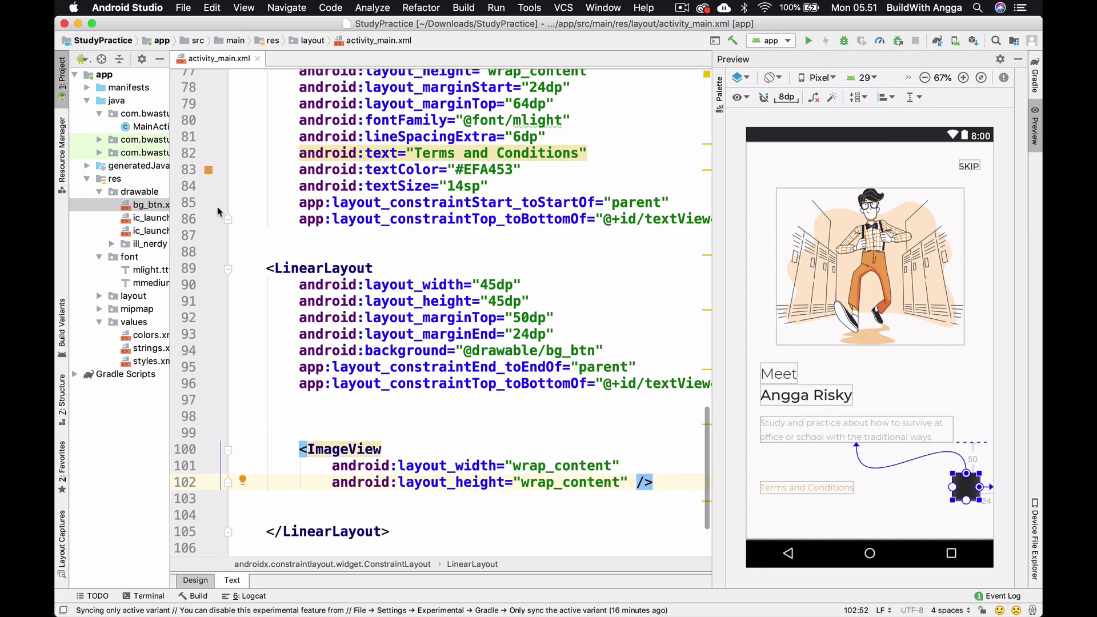
click(138, 192)
Step: Create a white chevron-right vector asset named ic_chevron in Asset Studio
right_click(137, 192)
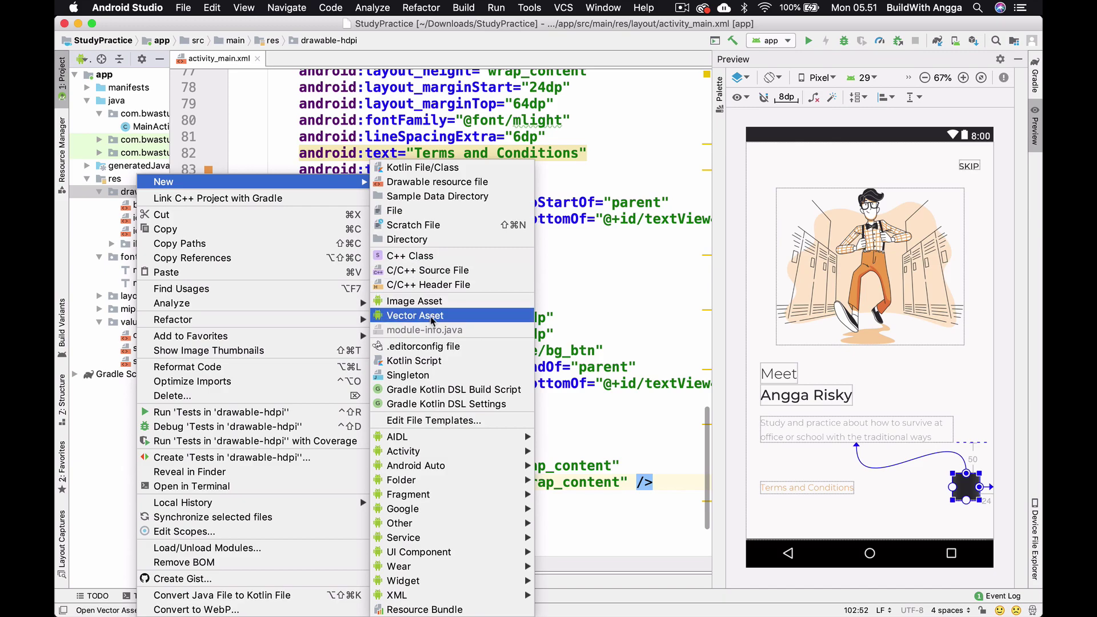
click(434, 317)
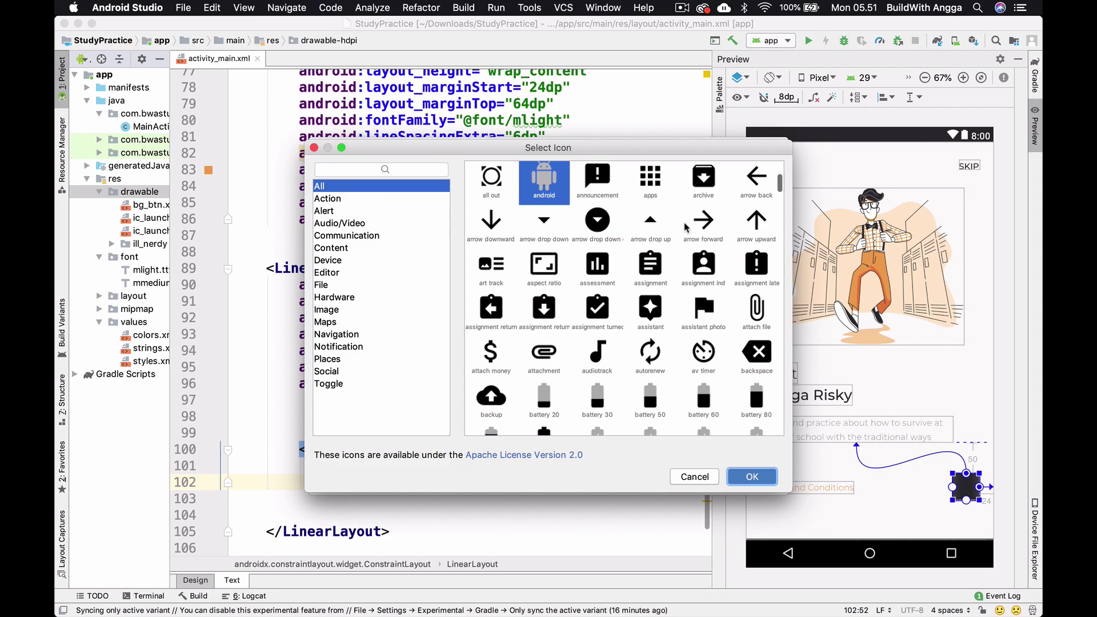
scroll(710, 221, down, 5)
scroll(699, 232, down, 5)
scroll(686, 245, down, 5)
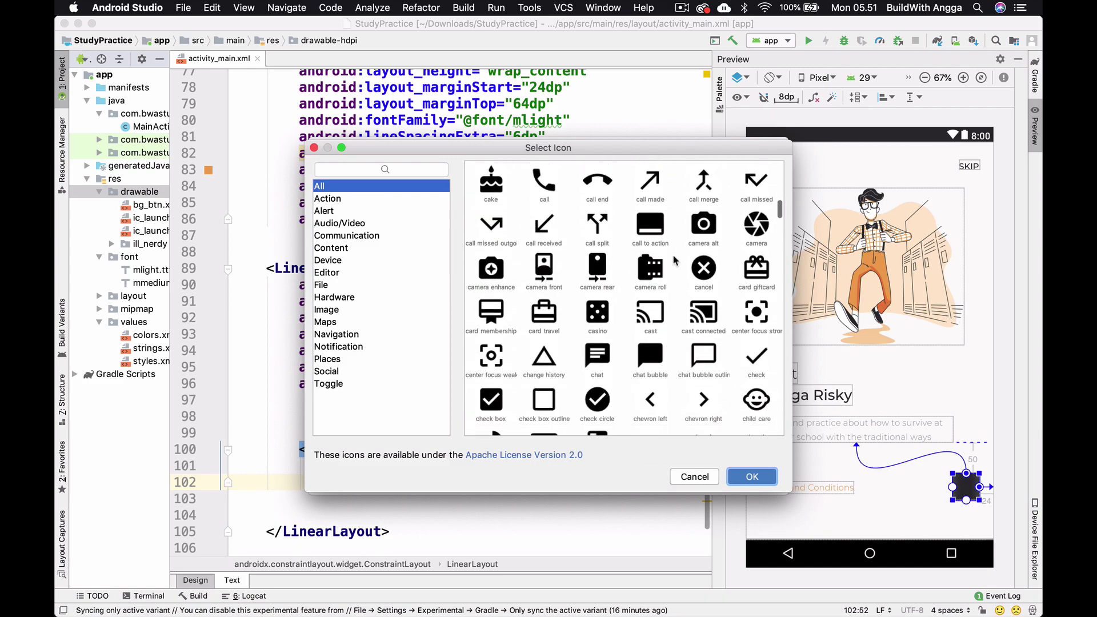
scroll(674, 260, down, 5)
scroll(675, 260, up, 1)
click(694, 213)
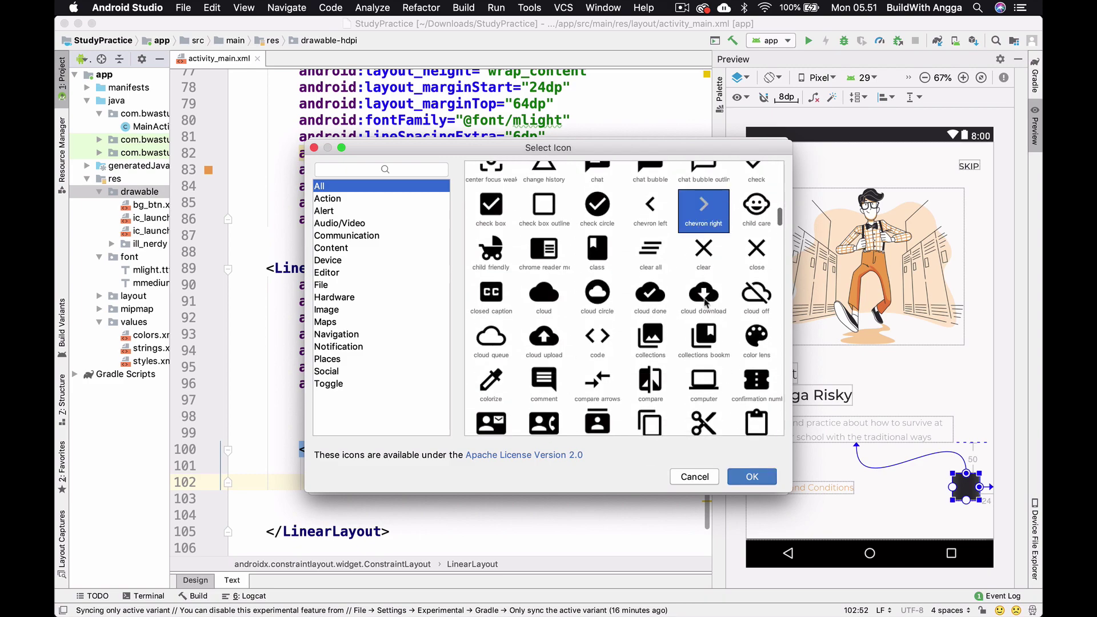
click(752, 479)
click(506, 259)
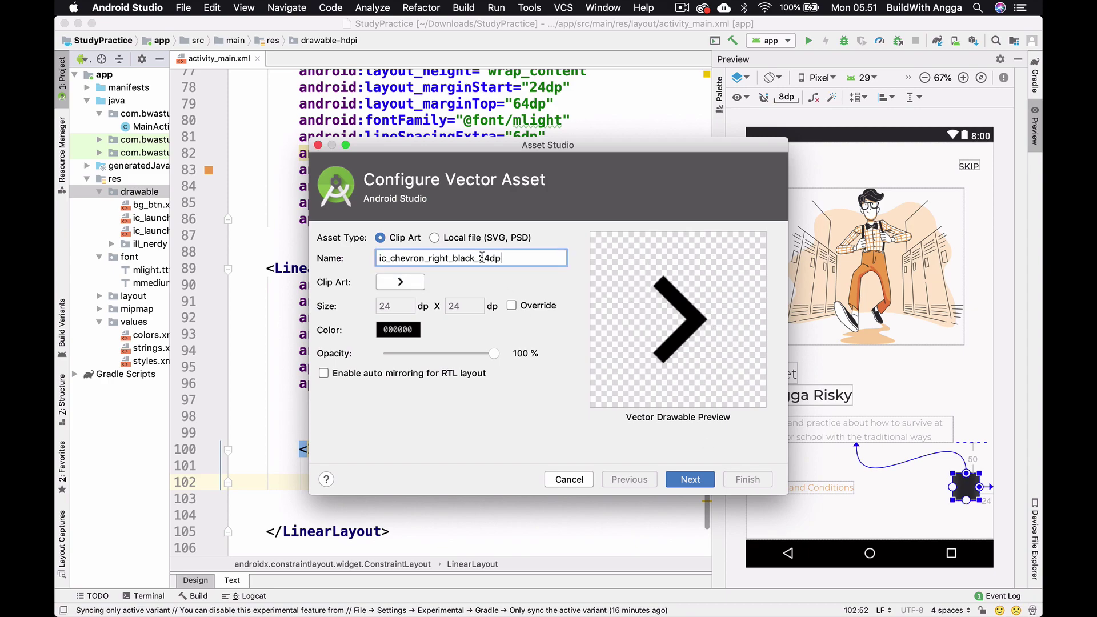
drag(423, 258, 505, 258)
key(BackSpace)
click(408, 330)
click(448, 435)
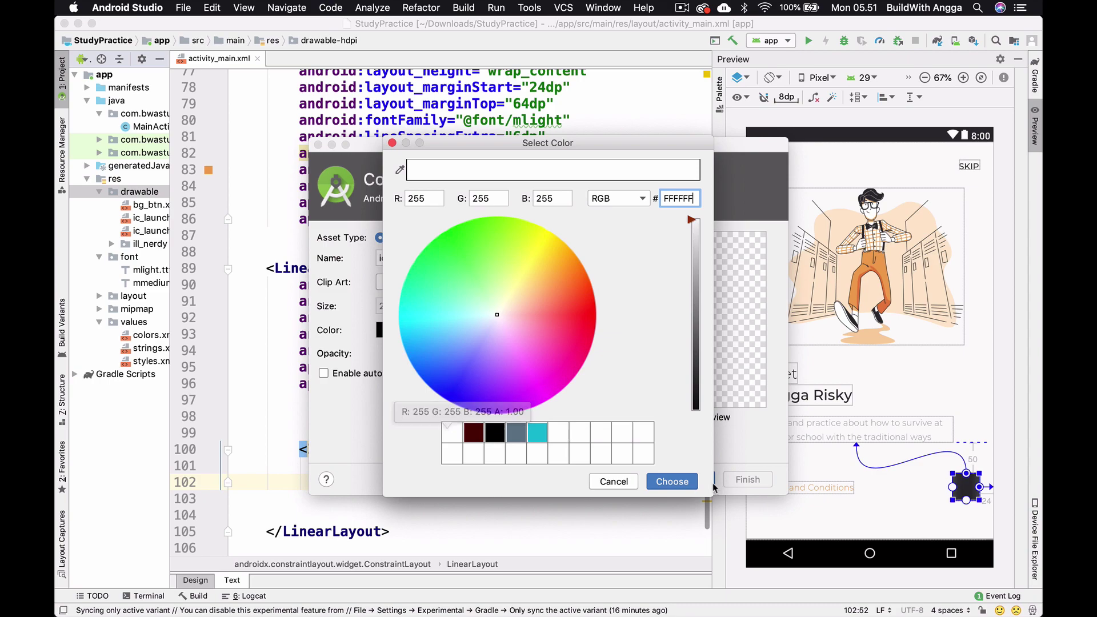
click(672, 481)
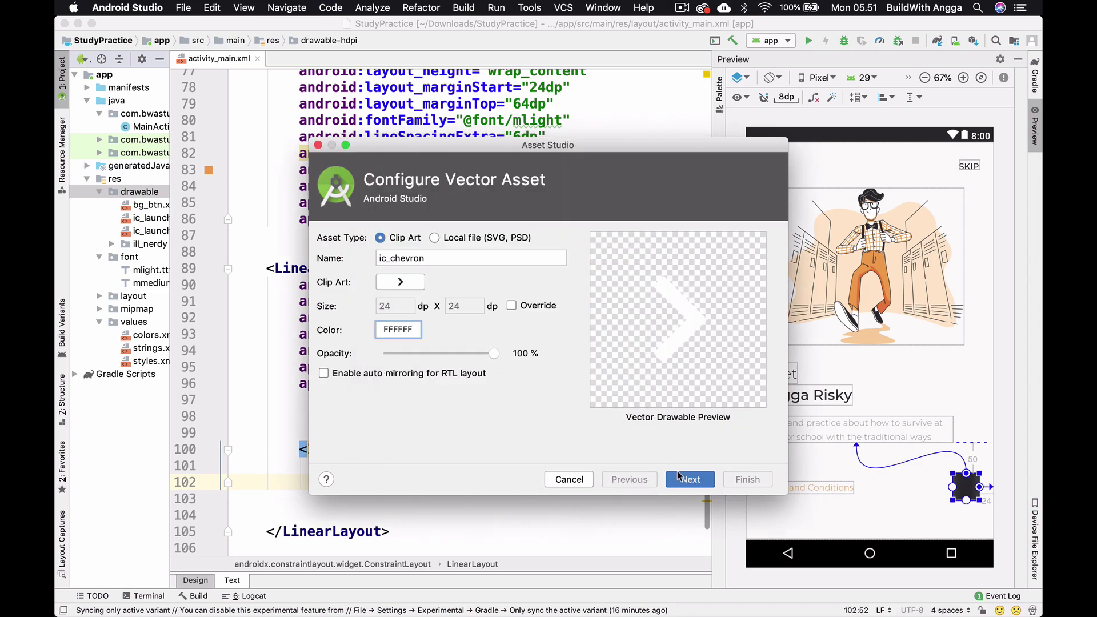
click(679, 478)
click(747, 479)
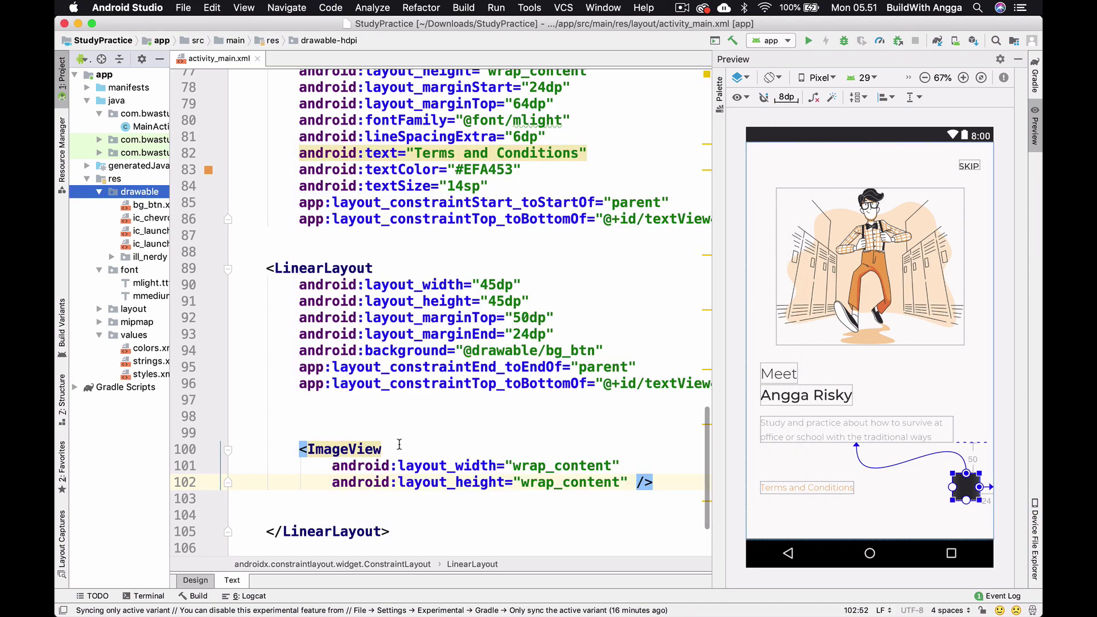
click(380, 449)
key(Return)
text(sr)
key(Return)
text(ic)
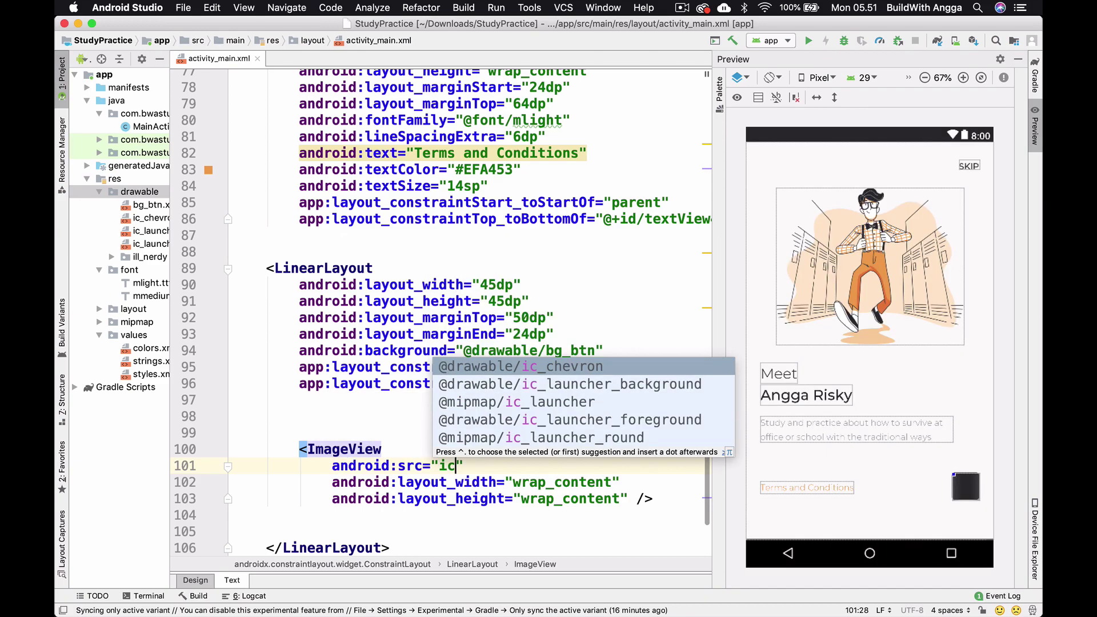
key(Return)
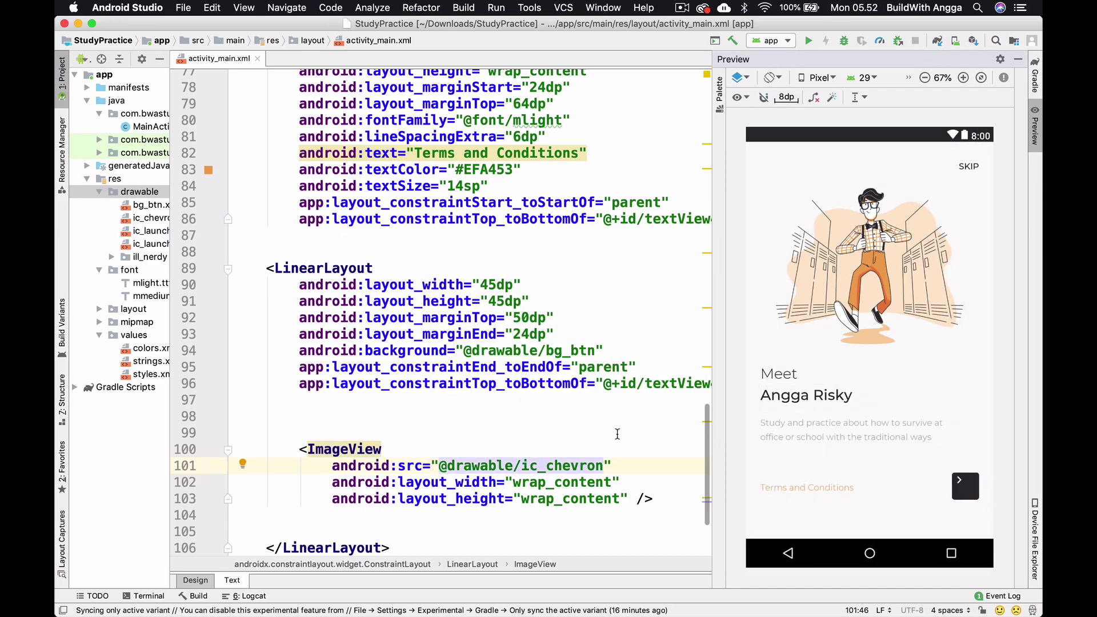
scroll(554, 437, down, 3)
scroll(555, 437, right, 1)
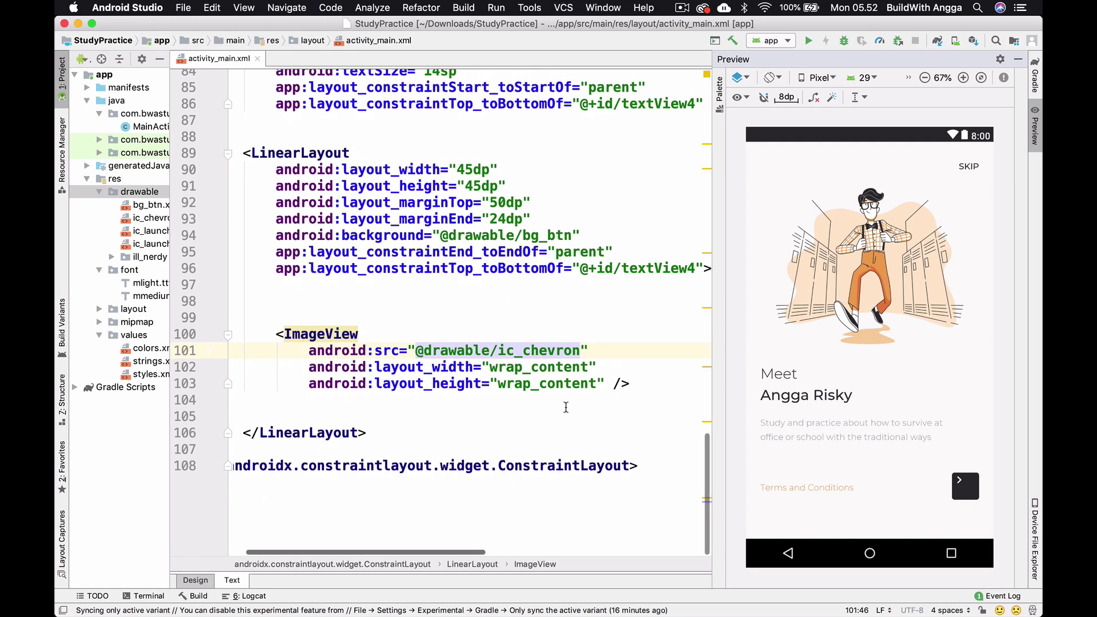
scroll(565, 407, left, 1)
scroll(565, 407, right, 1)
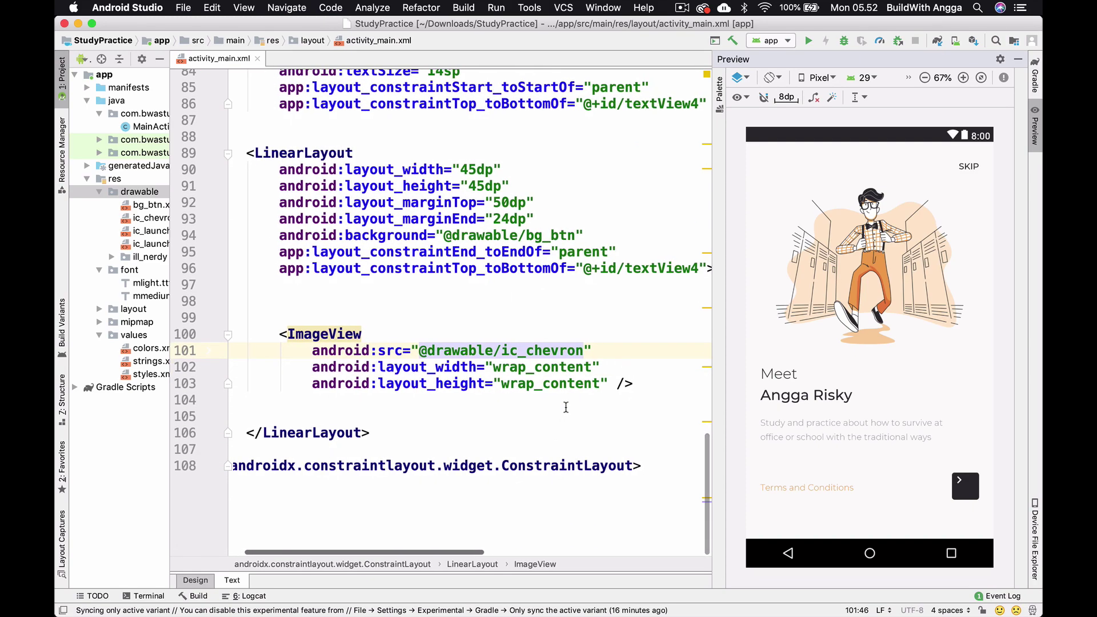
scroll(565, 408, up, 2)
scroll(565, 408, right, 2)
scroll(532, 258, left, 2)
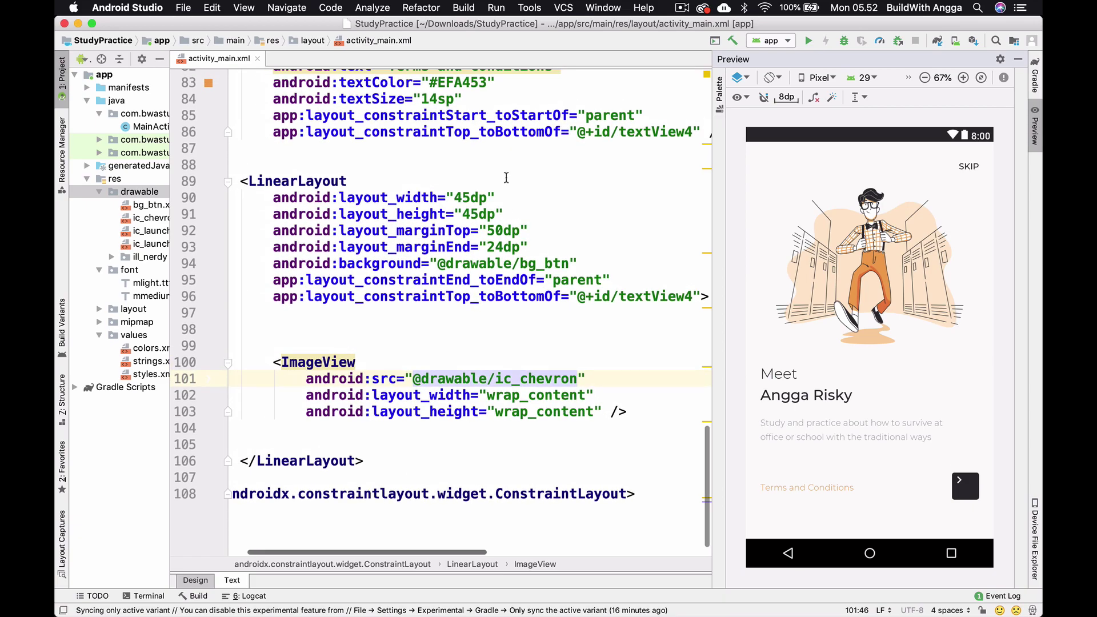
Step: Give the button's LinearLayout center gravity
click(499, 187)
key(Return)
text(gra)
key(Return)
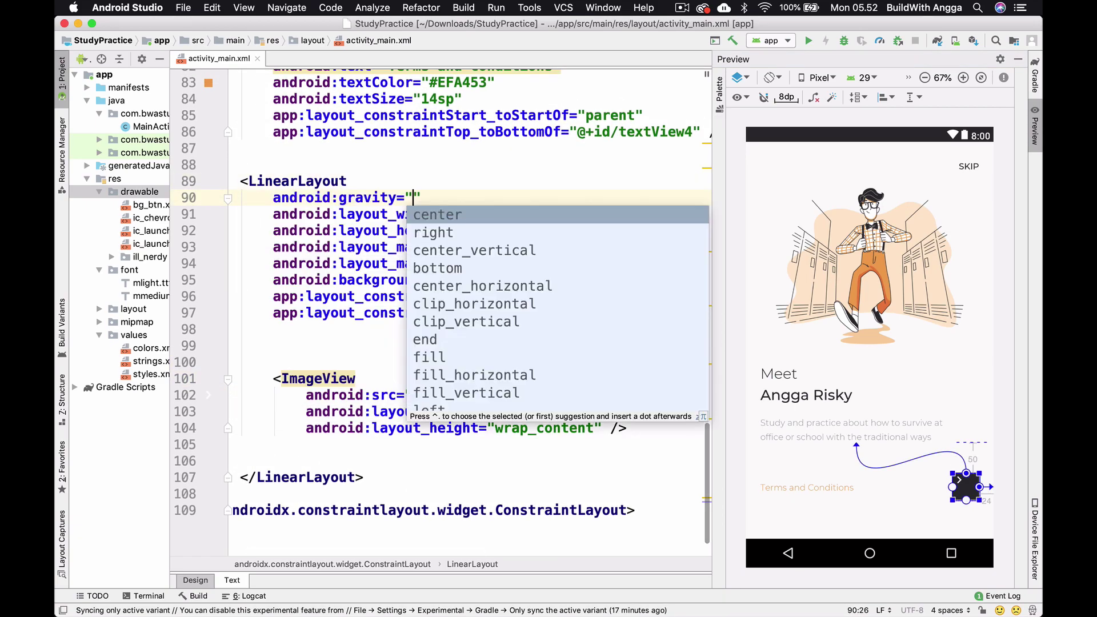
key(Return)
key(Up)
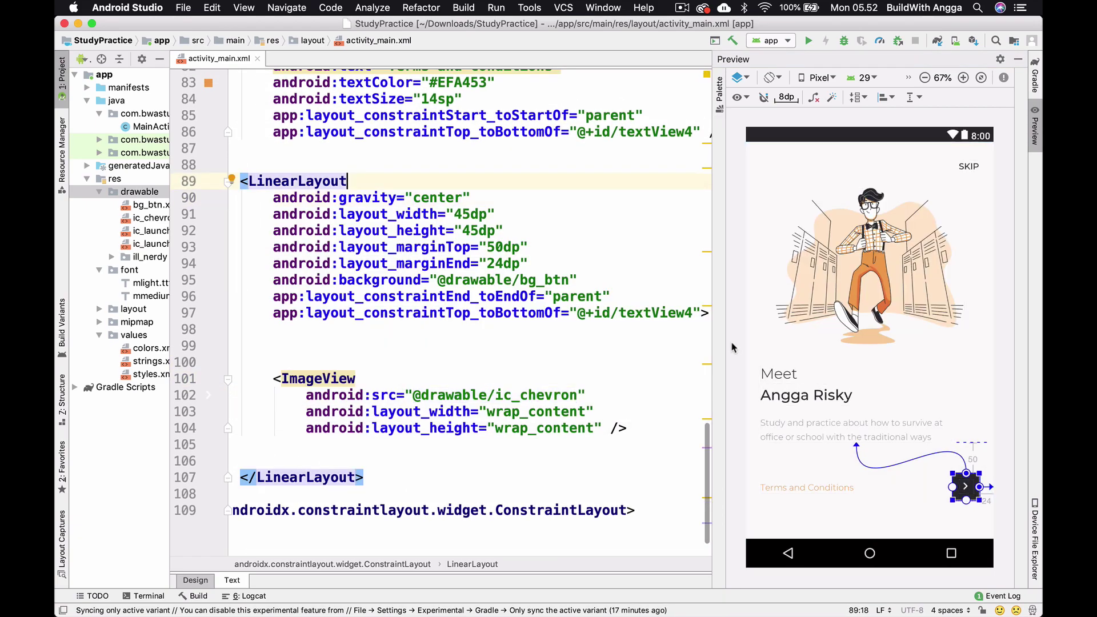
scroll(549, 377, down, 1)
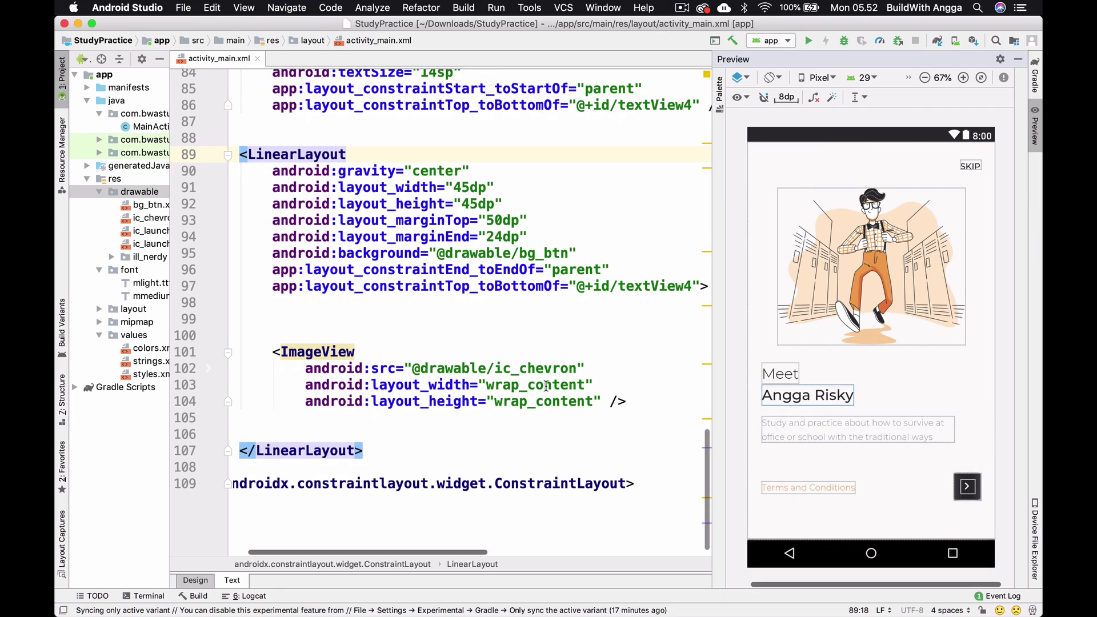
Step: Resize the chevron ImageView to 30dp by 30dp and refresh the preview
click(544, 385)
double_click(544, 384)
text(30)
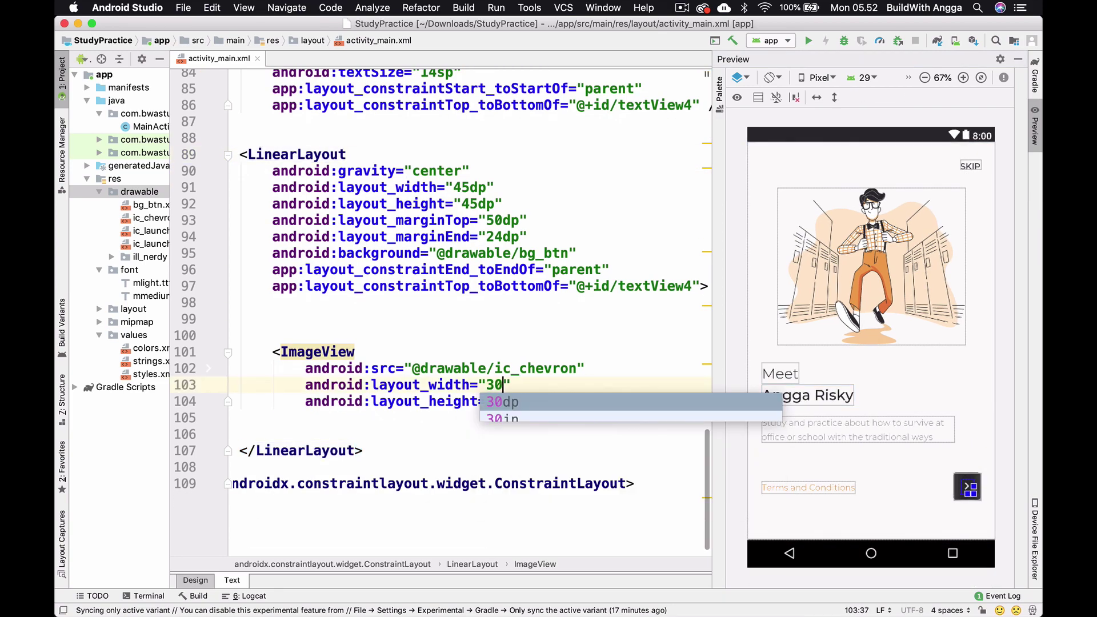
key(Return)
double_click(546, 400)
text(30)
key(Return)
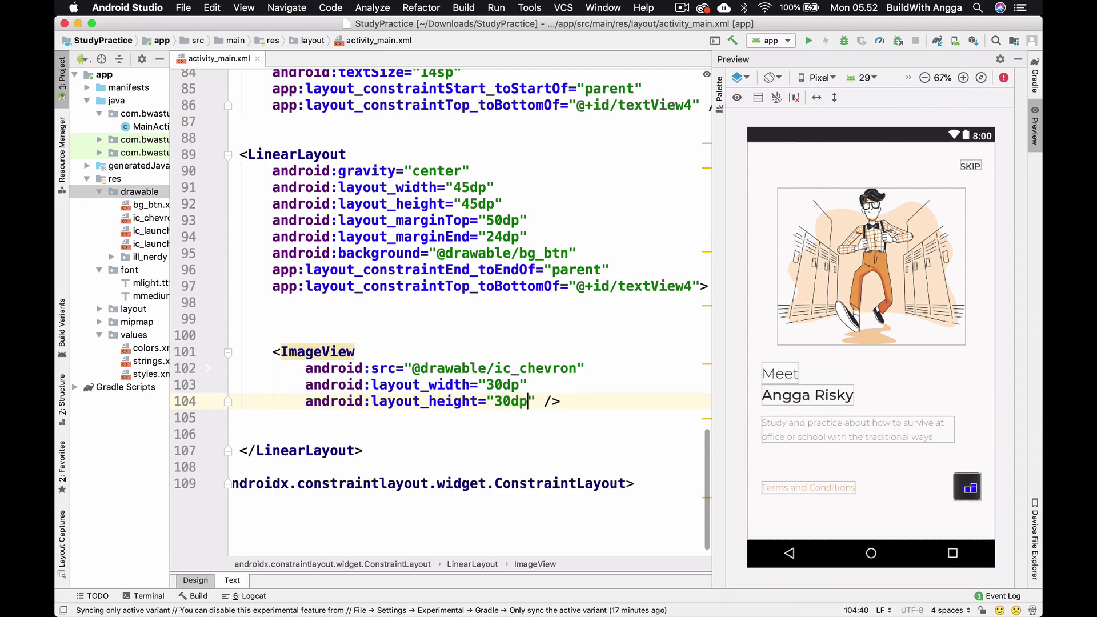
click(746, 398)
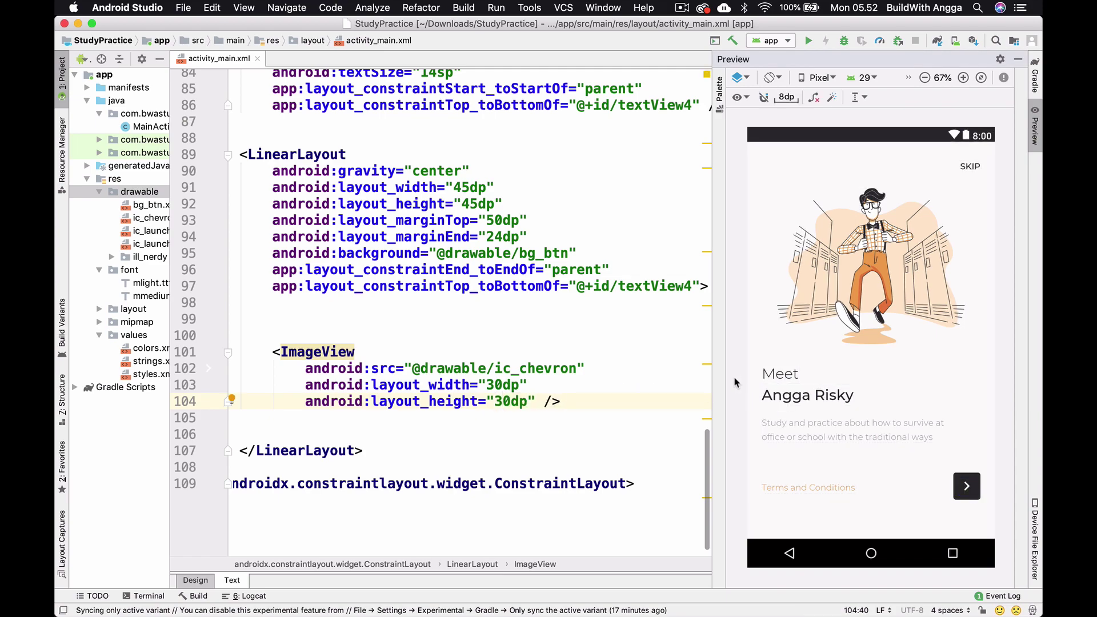
Step: Run the app on the emulator and compare it with the design's Terms and Conditions text
key(ctrl+r)
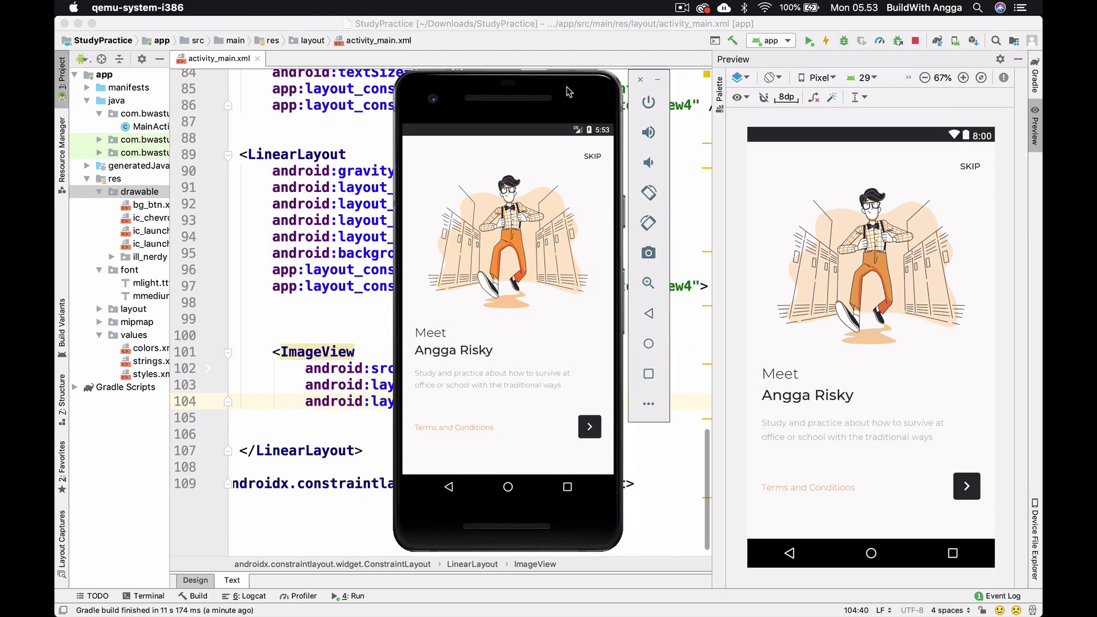
drag(566, 91, 590, 82)
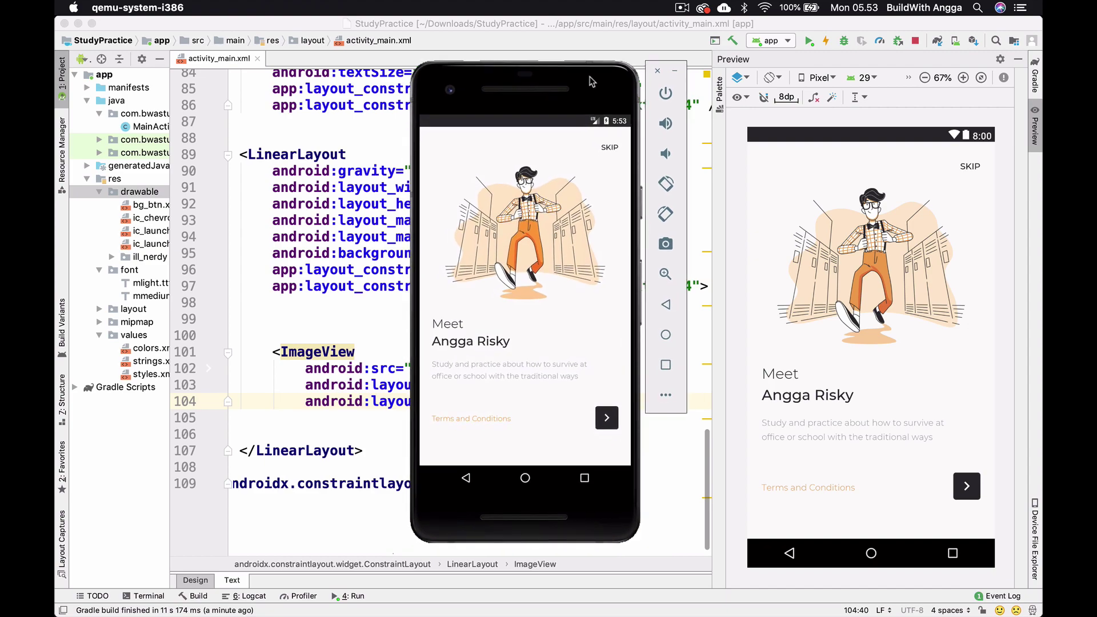
drag(590, 82, 583, 81)
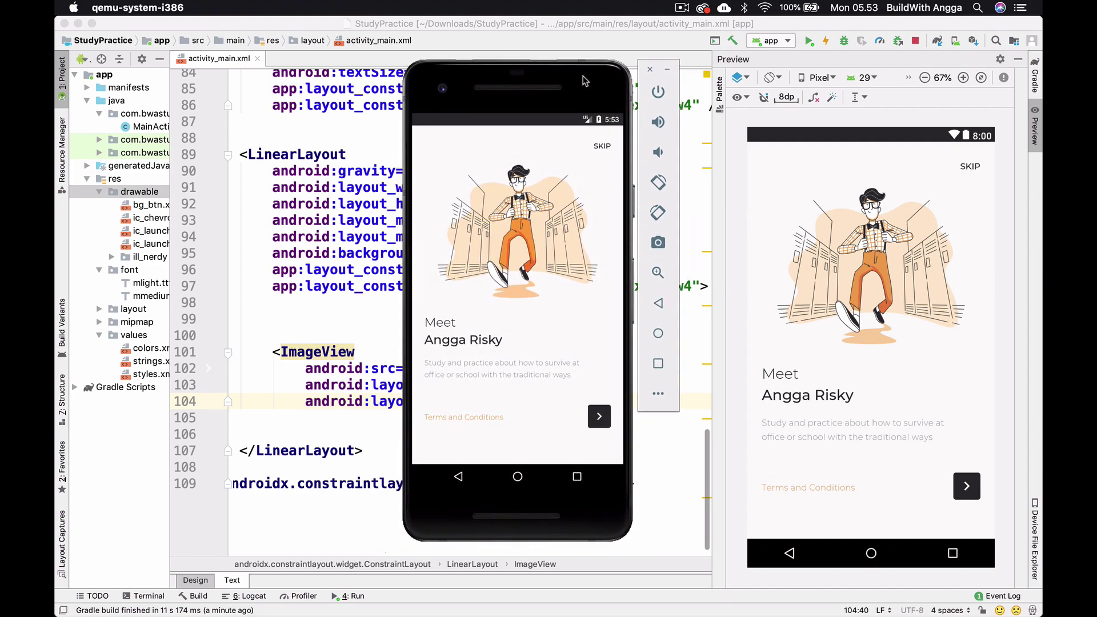
click(499, 598)
mouse_move(459, 605)
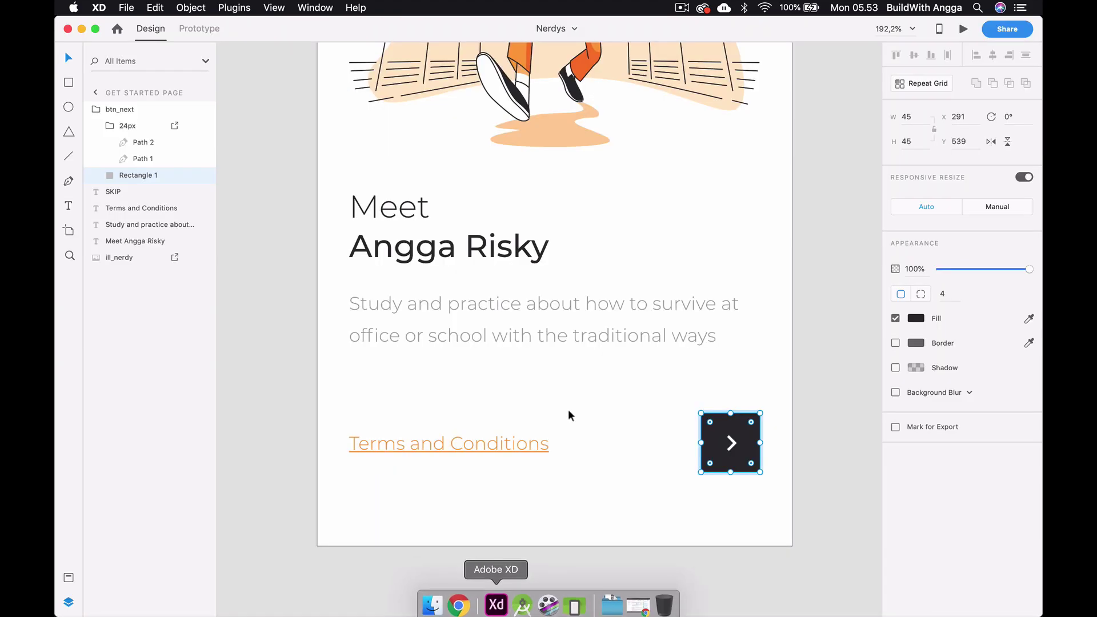
click(477, 450)
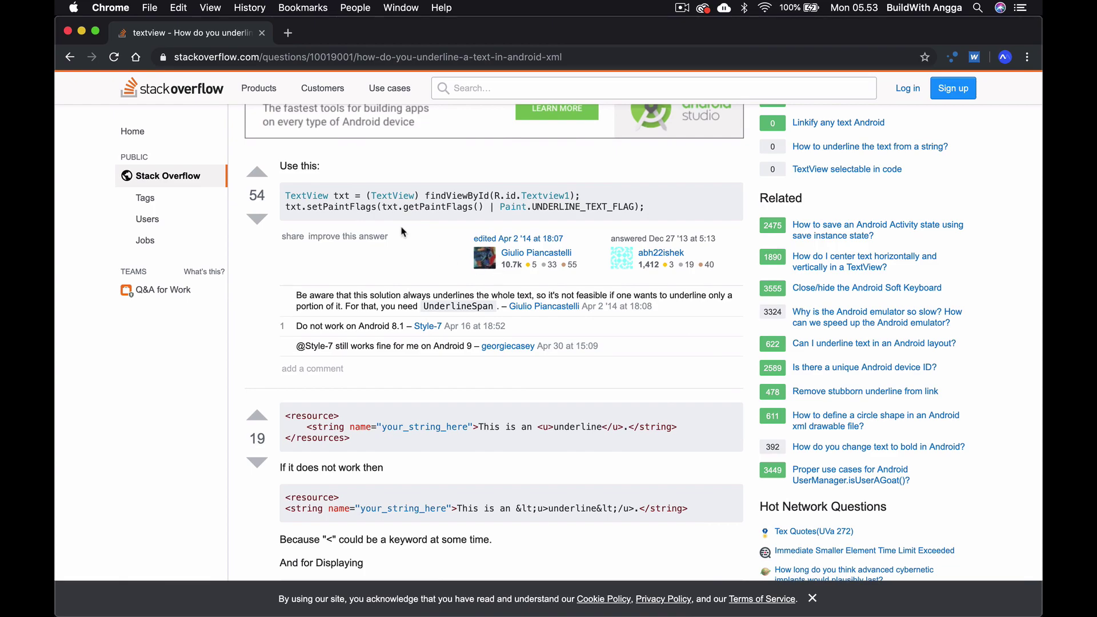
scroll(404, 240, up, 2)
scroll(405, 248, down, 4)
scroll(406, 253, up, 2)
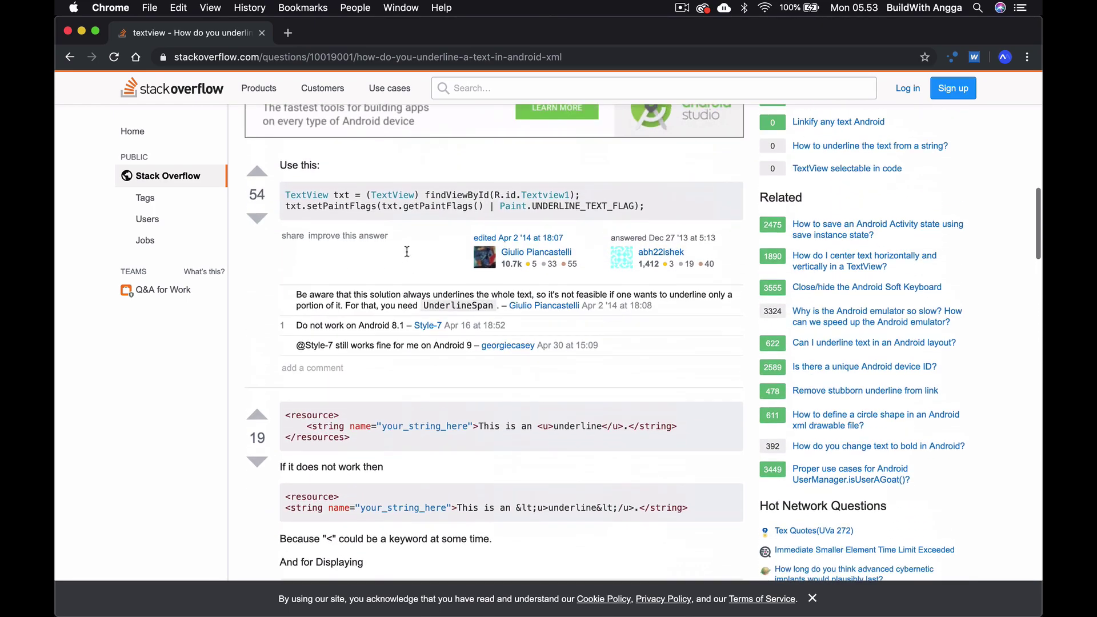
scroll(406, 251, up, 2)
scroll(660, 305, up, 1)
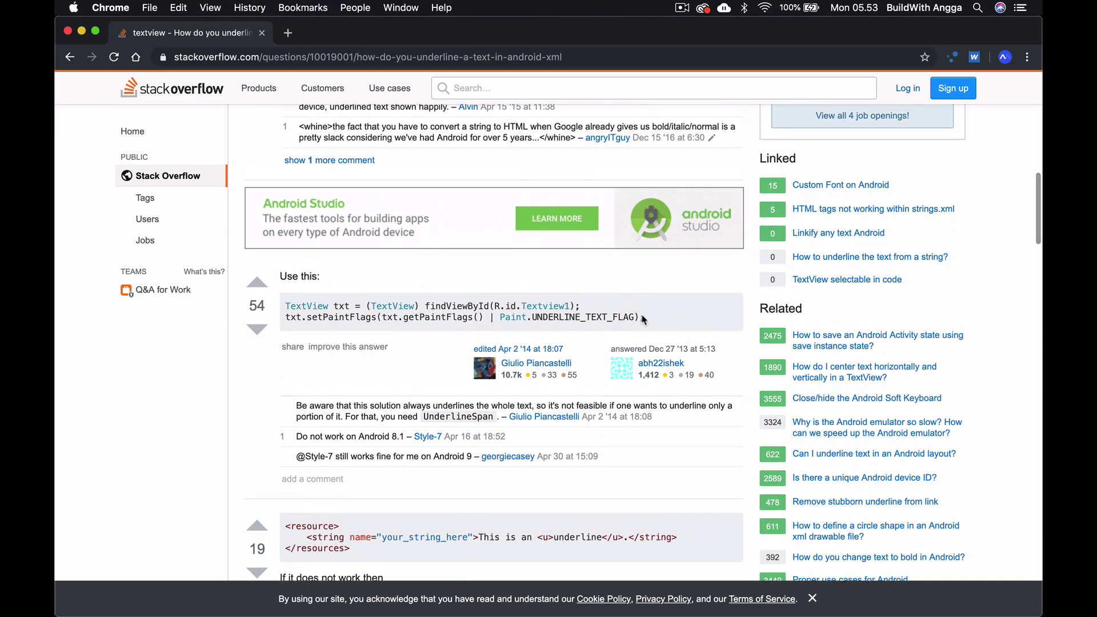
Step: Read the Stack Overflow underline code sample, then return to Android Studio
drag(644, 317, 286, 307)
click(378, 275)
scroll(378, 275, up, 1)
scroll(354, 307, up, 5)
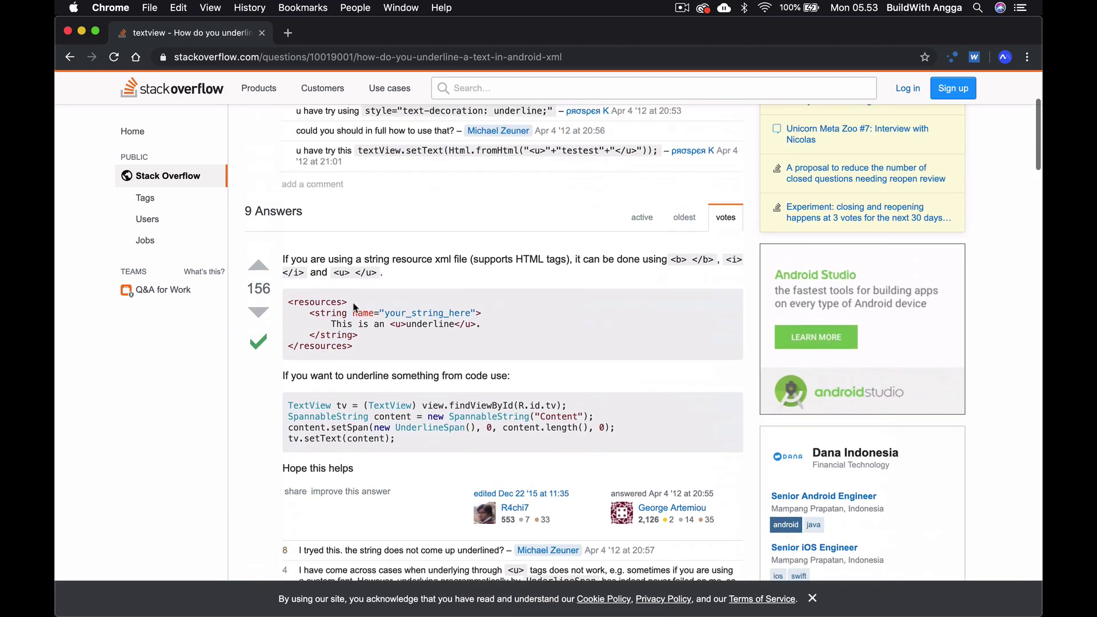
scroll(354, 308, down, 7)
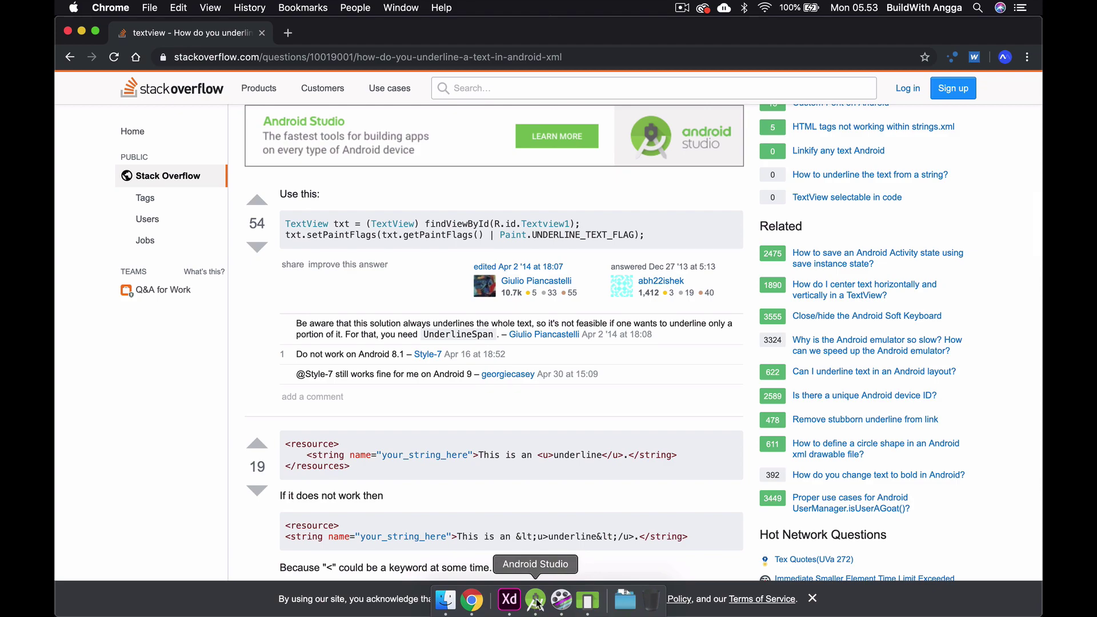
click(535, 600)
Step: Place the running emulator next to the zoomed-out Get Started Page artboard
click(612, 600)
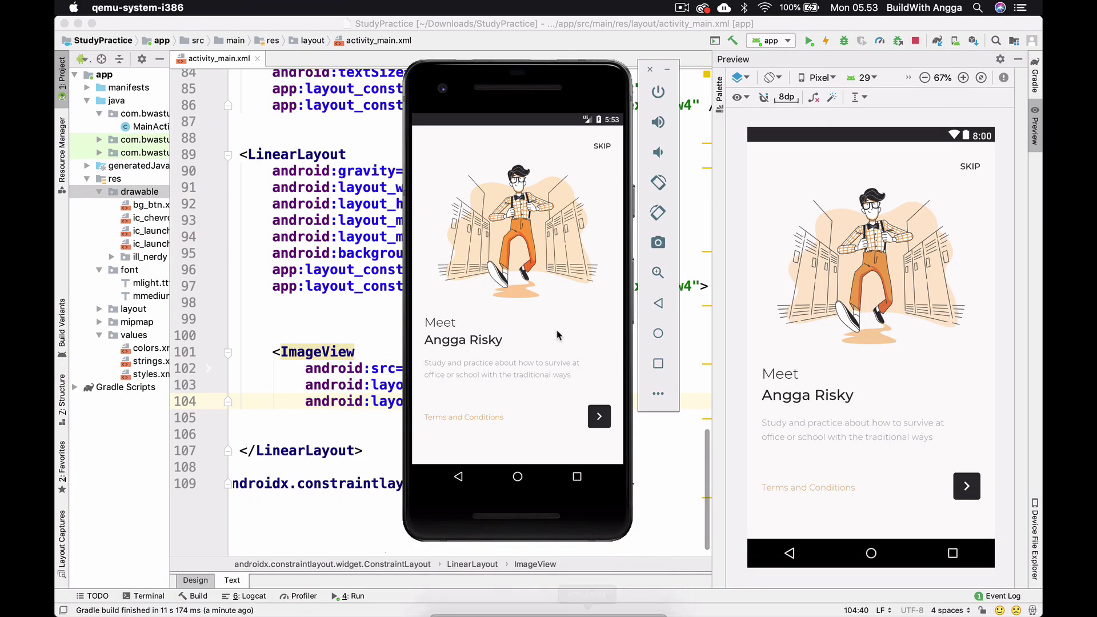
mouse_move(509, 613)
click(510, 600)
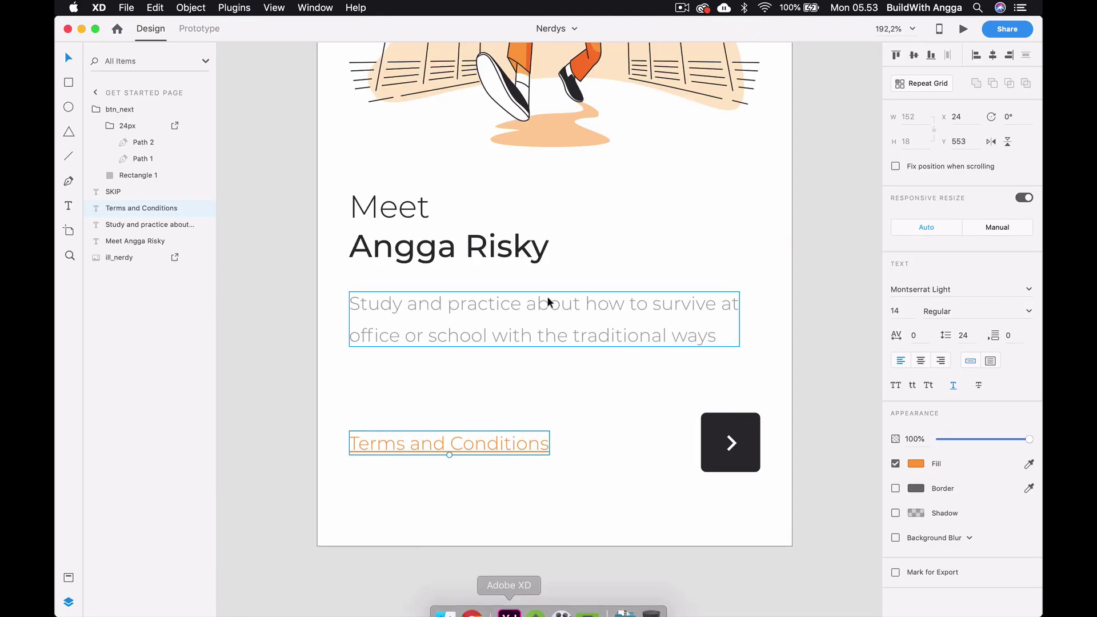
scroll(548, 301, down, 3)
scroll(600, 292, right, 2)
click(654, 282)
scroll(654, 282, down, 2)
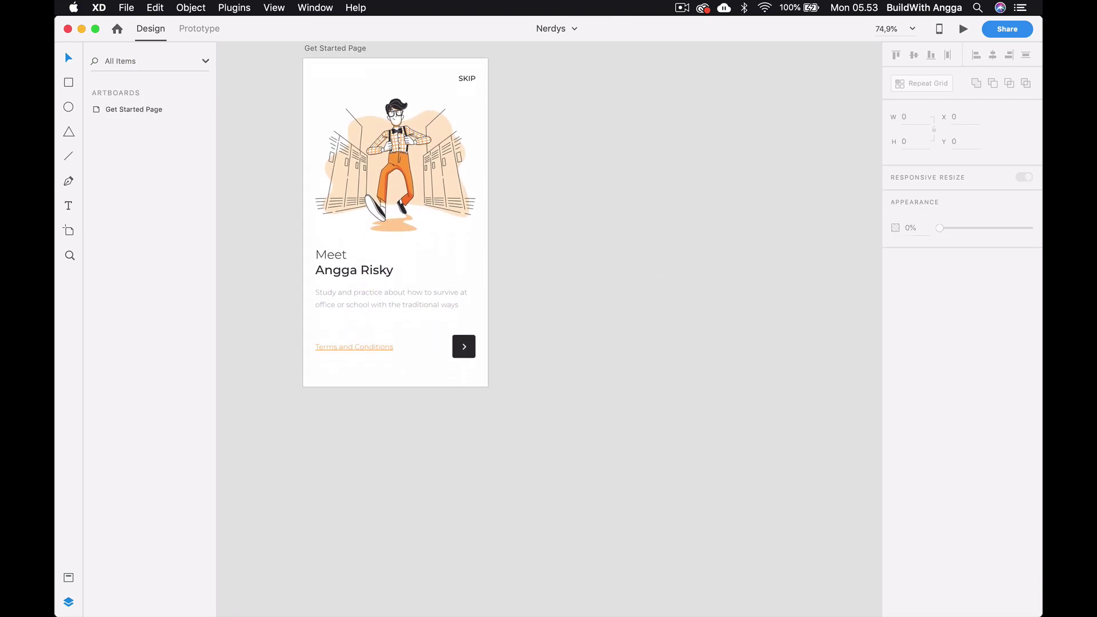
click(591, 601)
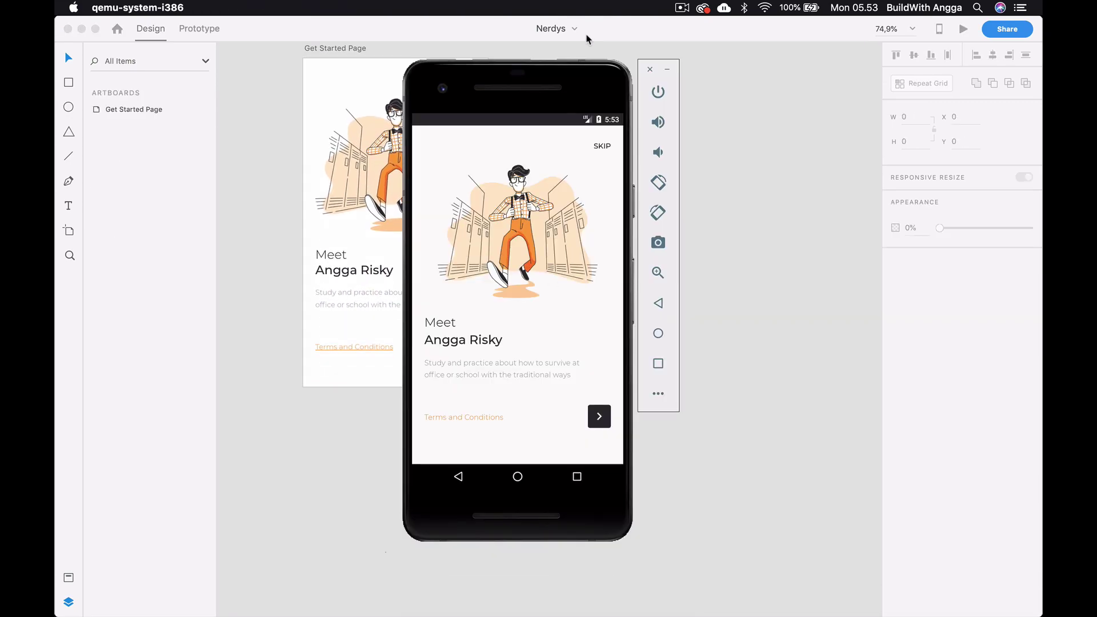
drag(573, 83, 707, 83)
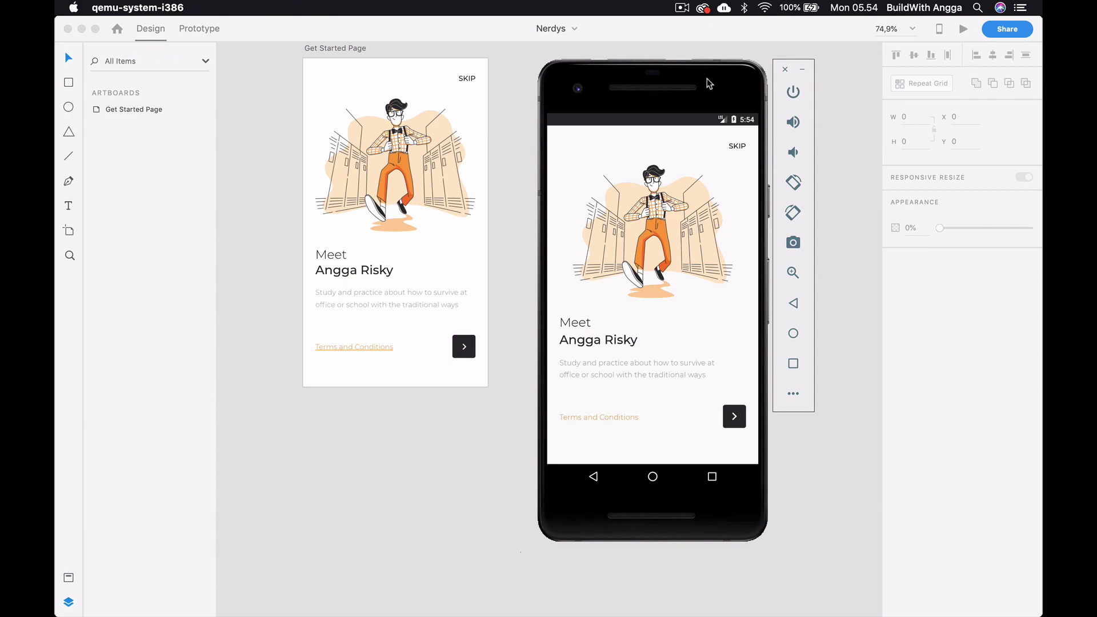
scroll(509, 151, up, 4)
scroll(510, 151, left, 1)
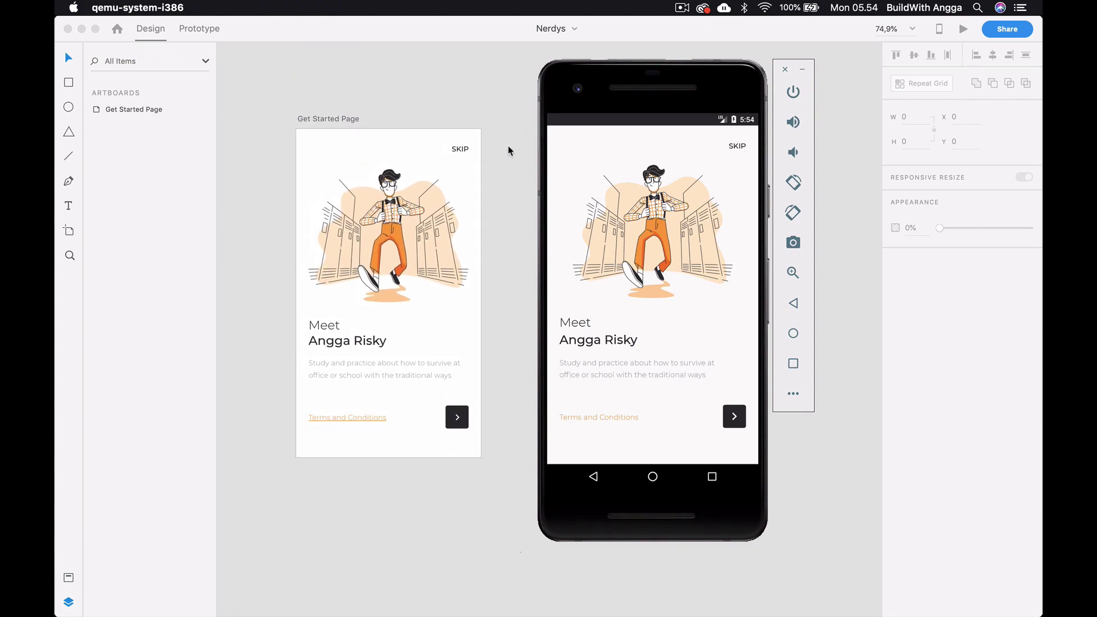